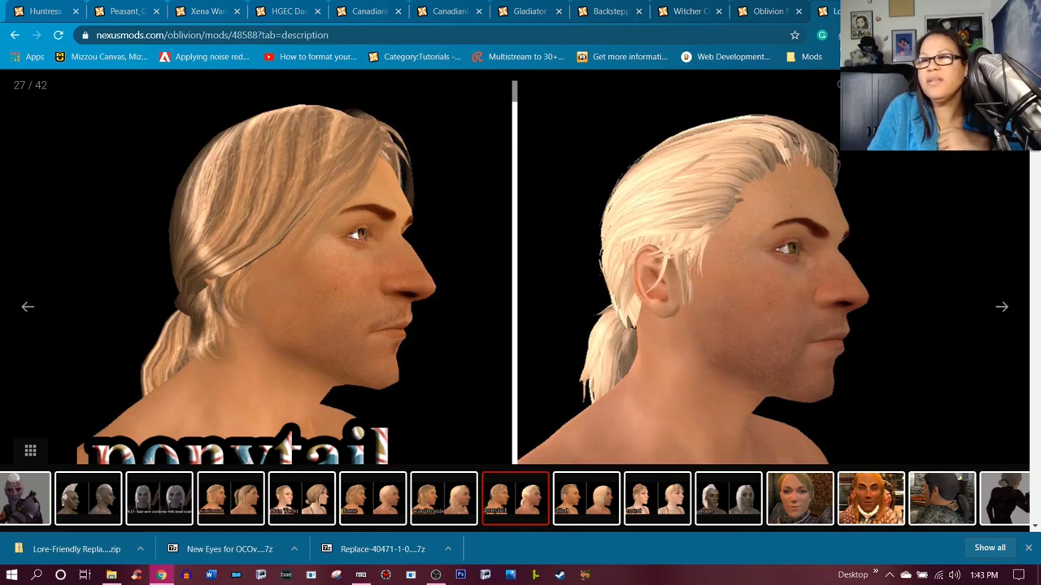
- Close the mod's image gallery, switch to File Explorer and open the OS (C:) drive in a new window
key(Escape)
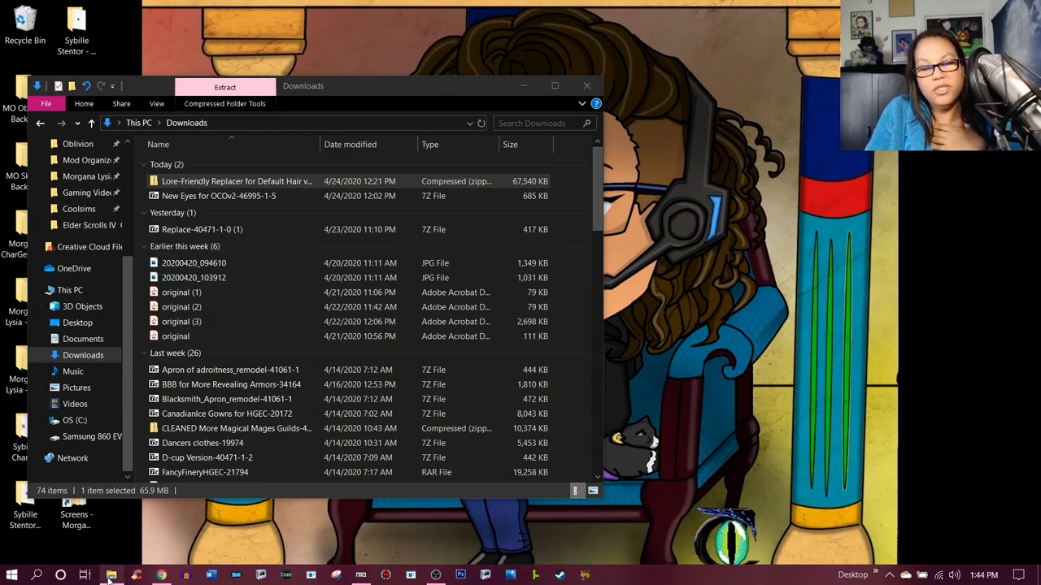
right_click(79, 424)
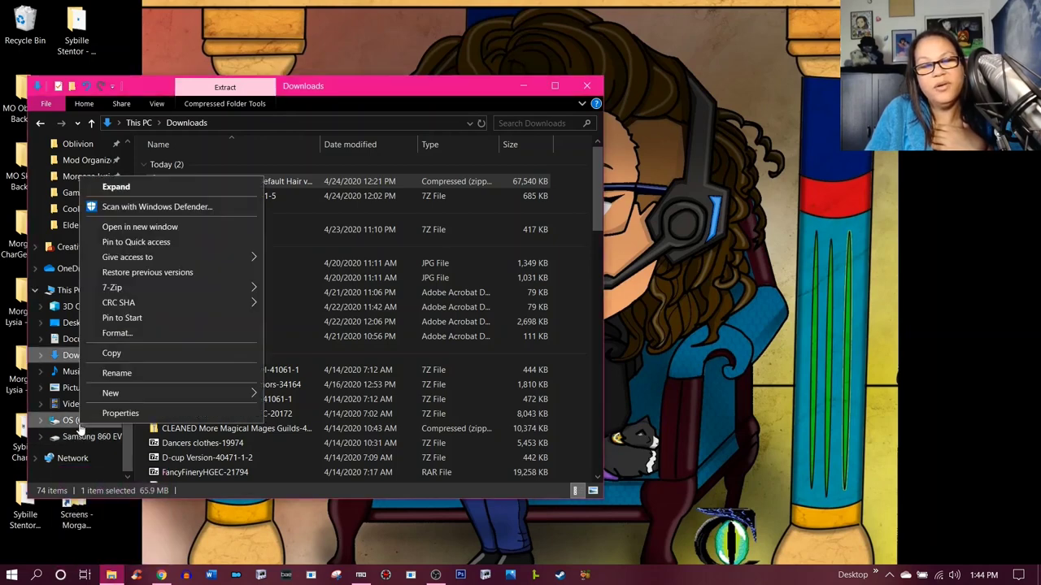
click(203, 227)
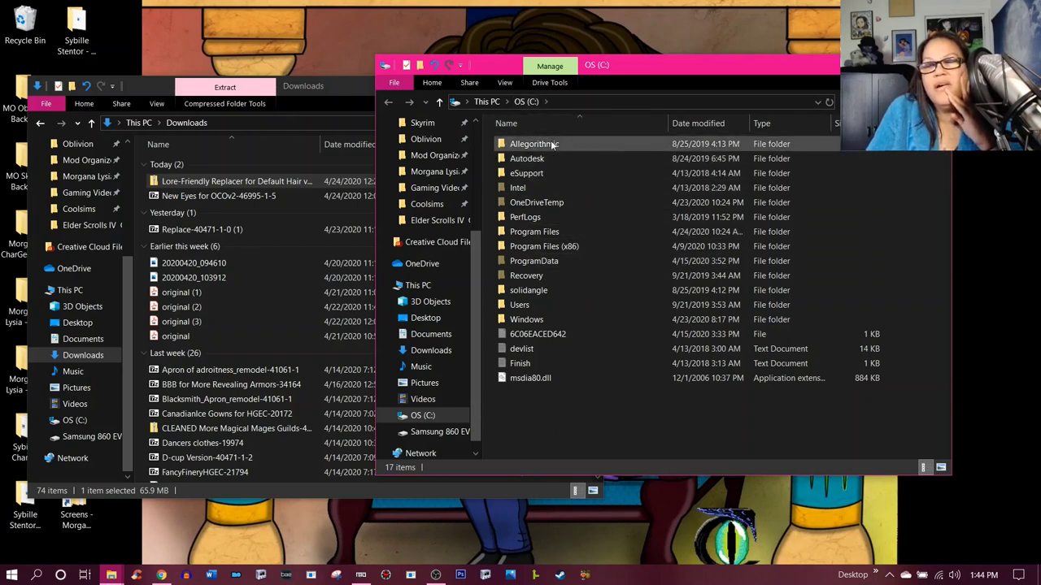
- Look through the Program Files (x86) and Program Files folders on the C: drive for the game installation
double_click(529, 247)
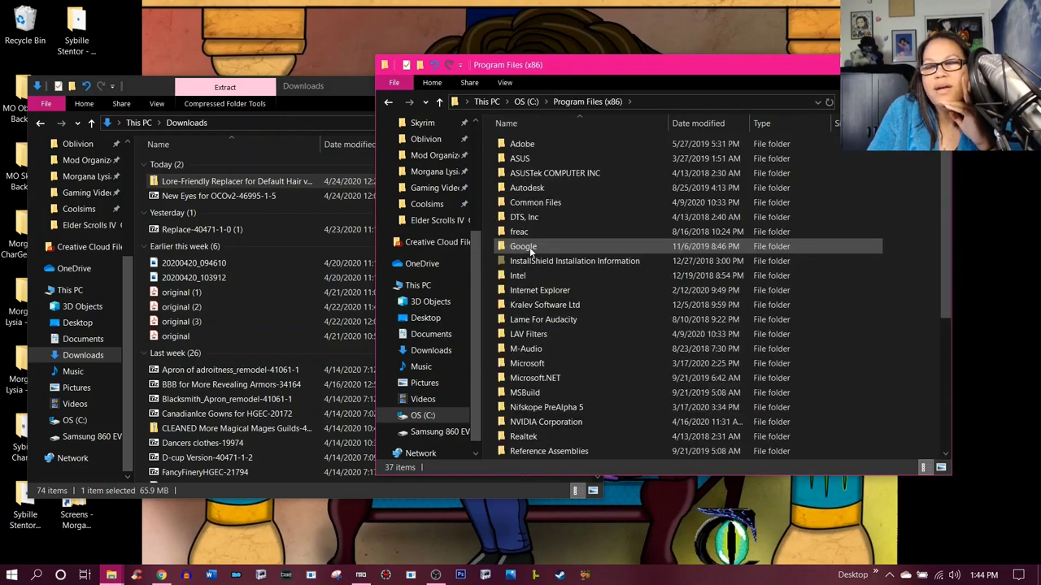
click(527, 100)
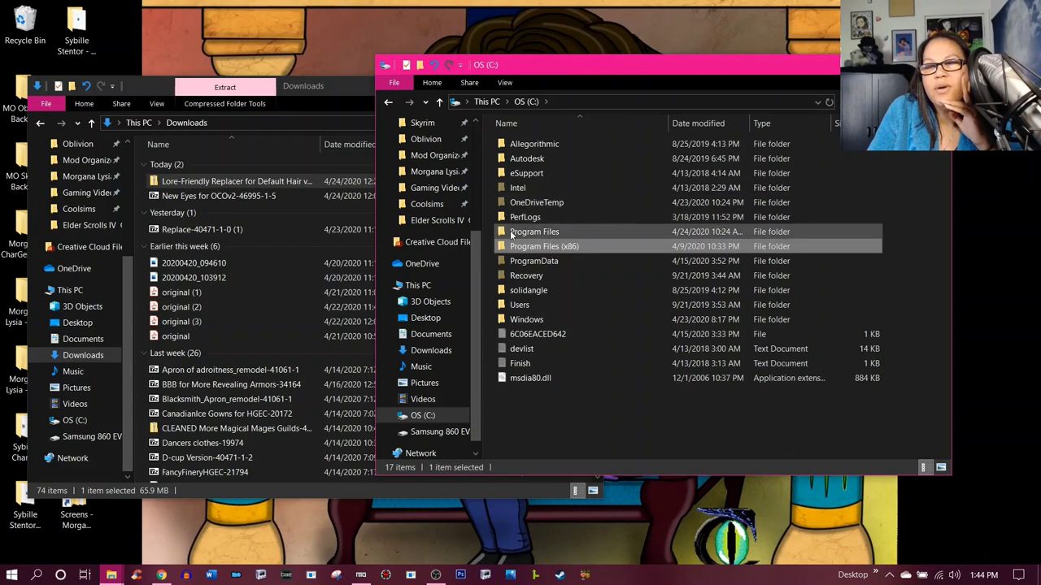
double_click(510, 236)
scroll(670, 336, down, 5)
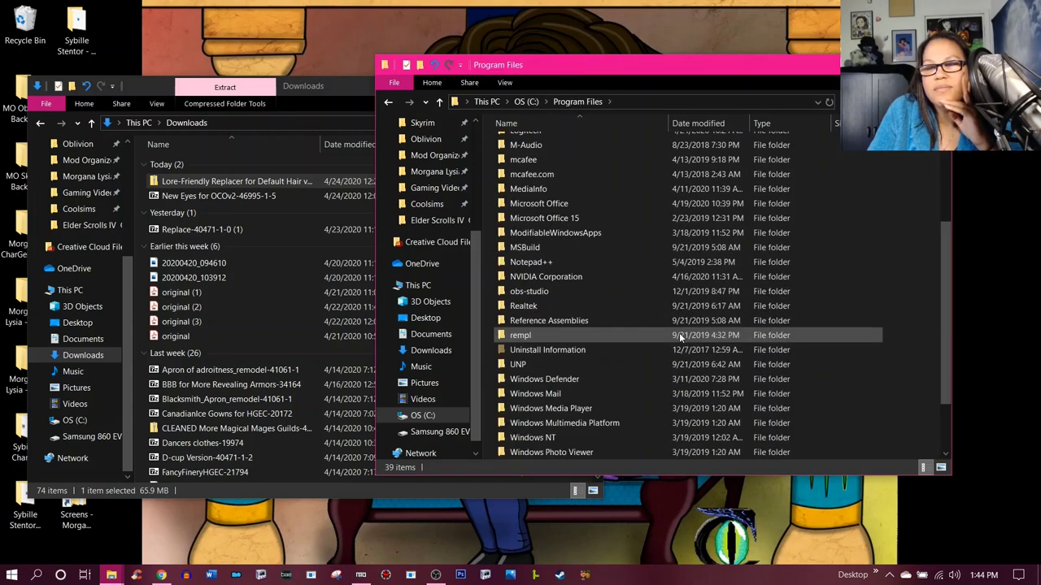
scroll(670, 337, down, 2)
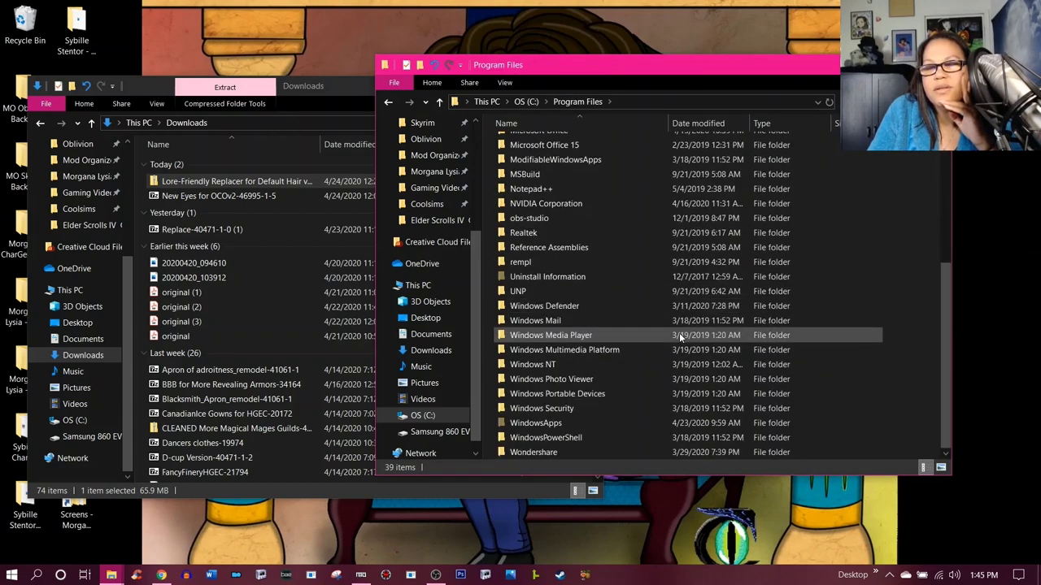
- Open the Oblivion game folder on the Samsung 860 EVO (D:) drive, under SSD Game Library, Steam, steamapps, common
click(421, 440)
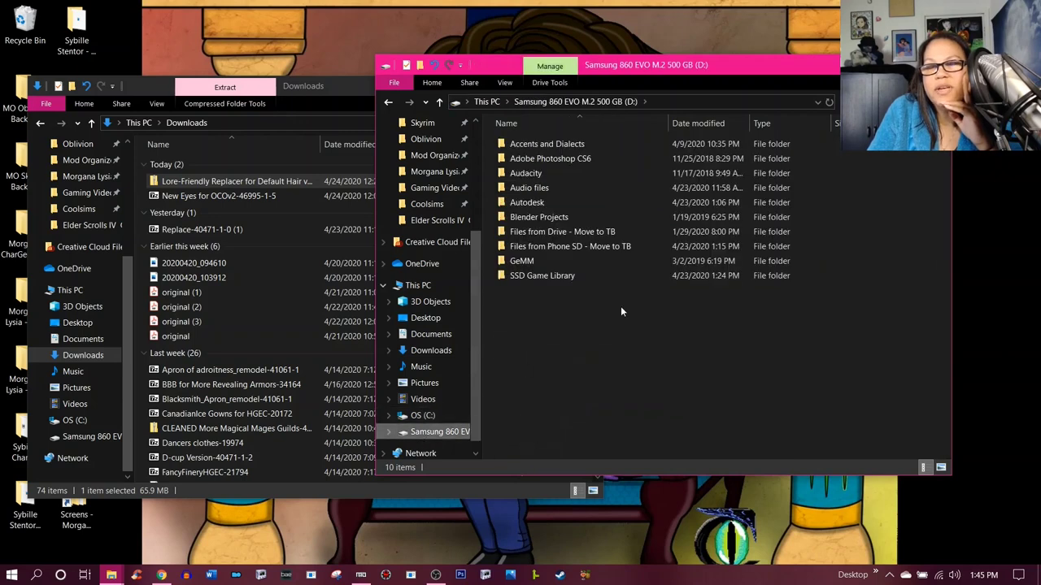
click(433, 284)
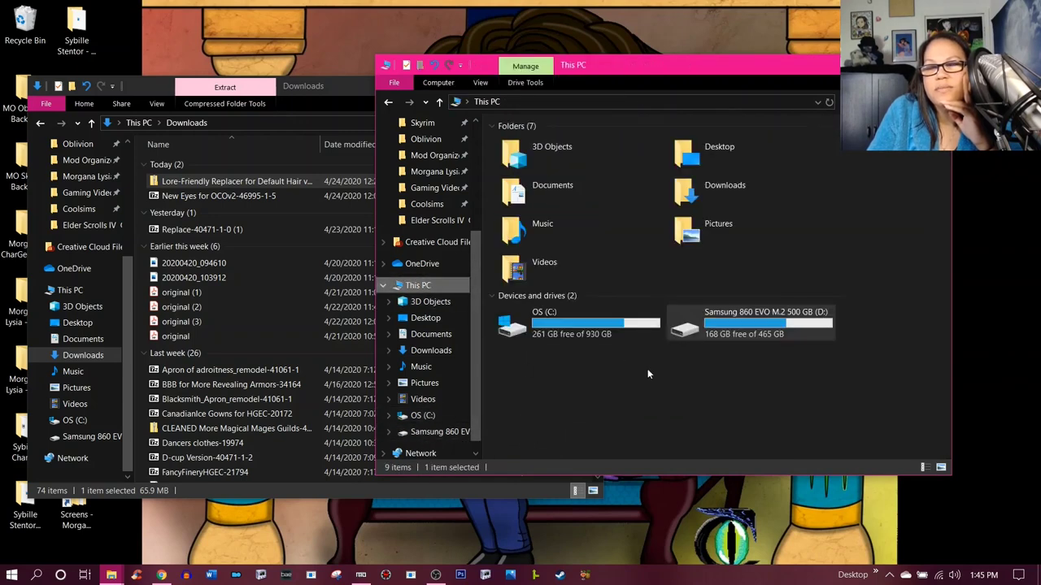
double_click(732, 333)
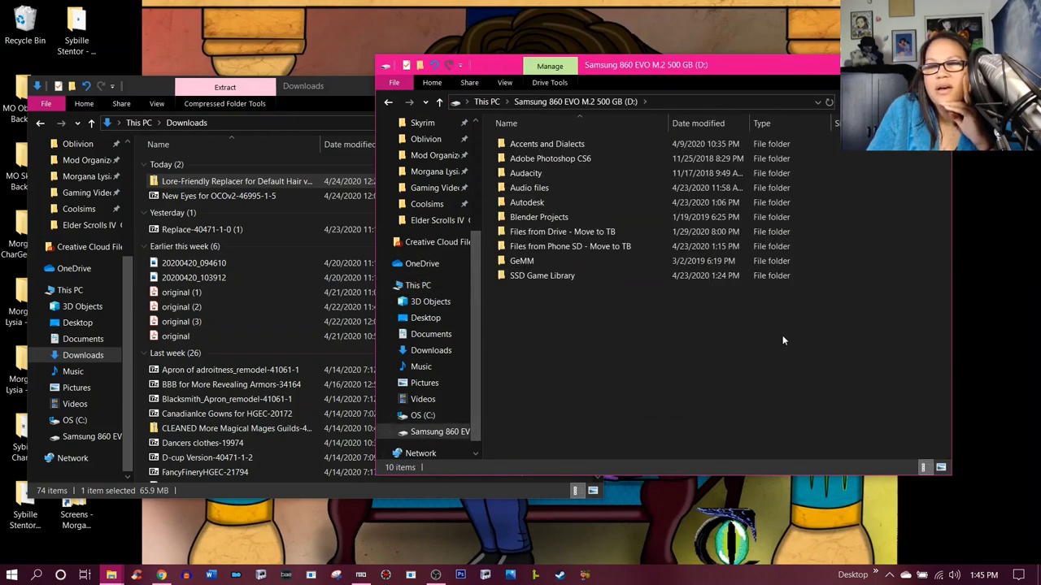
double_click(566, 277)
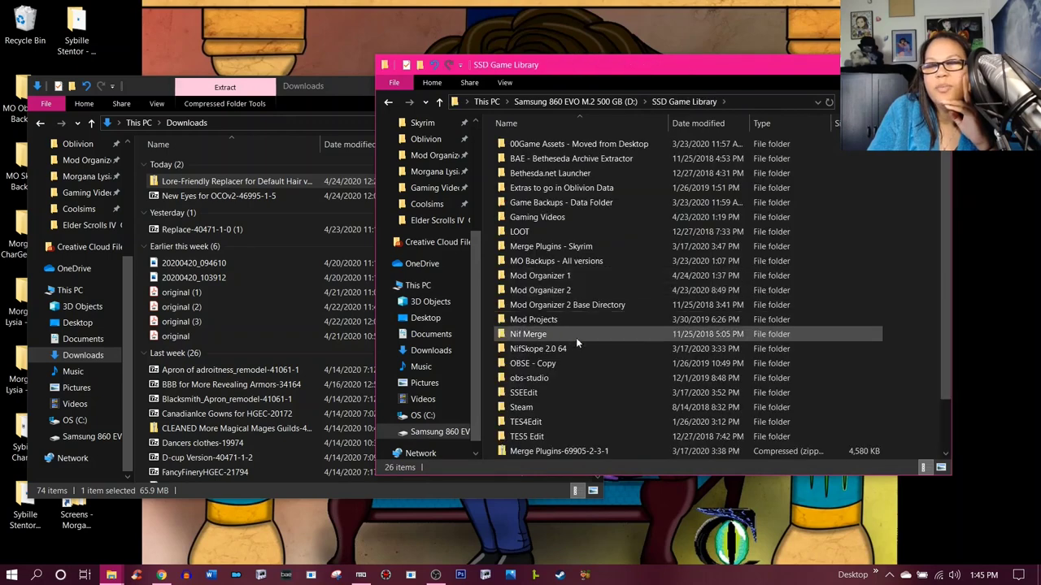
double_click(566, 413)
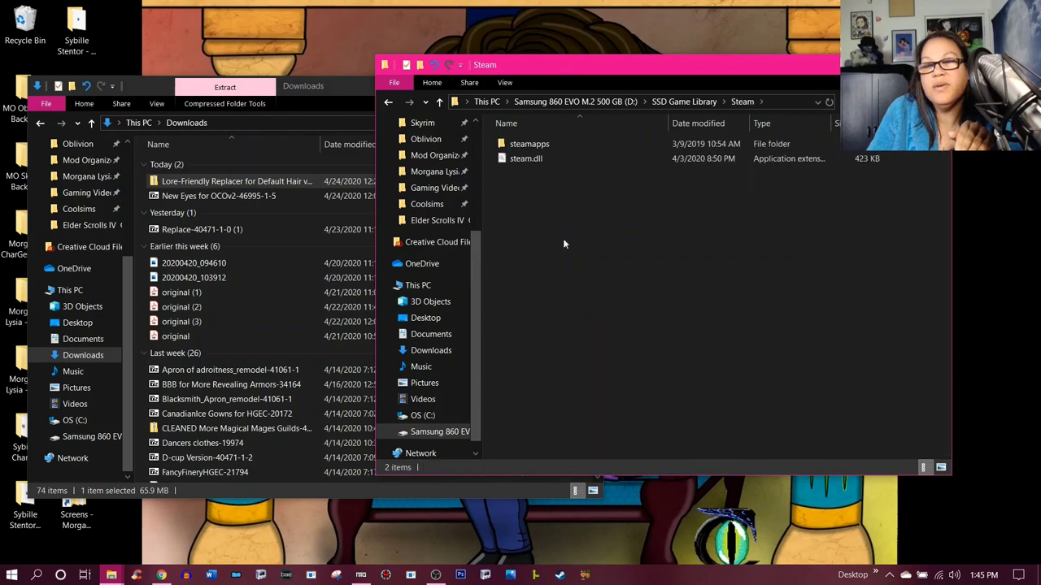
click(565, 142)
double_click(565, 142)
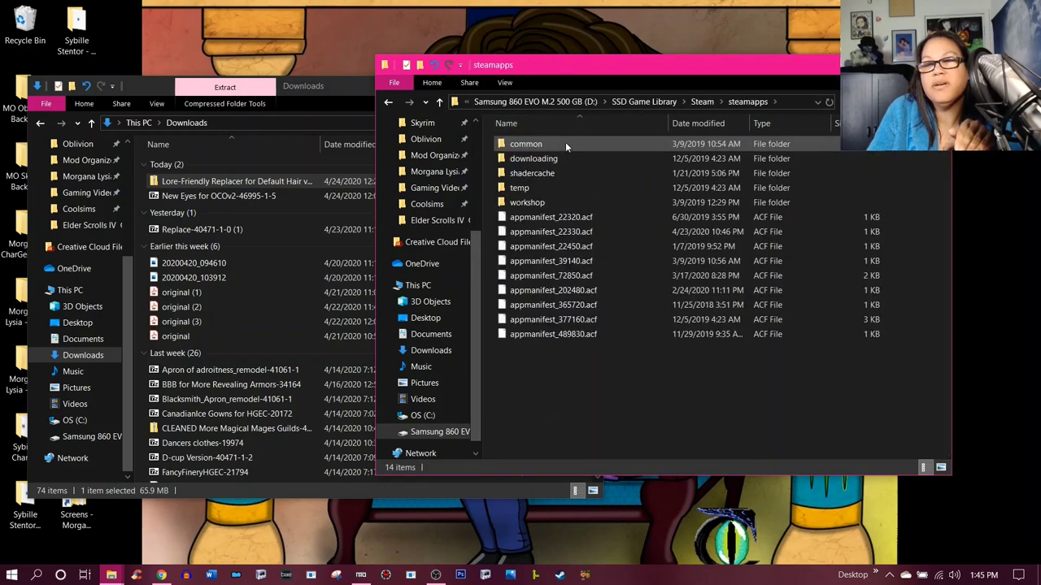
double_click(565, 142)
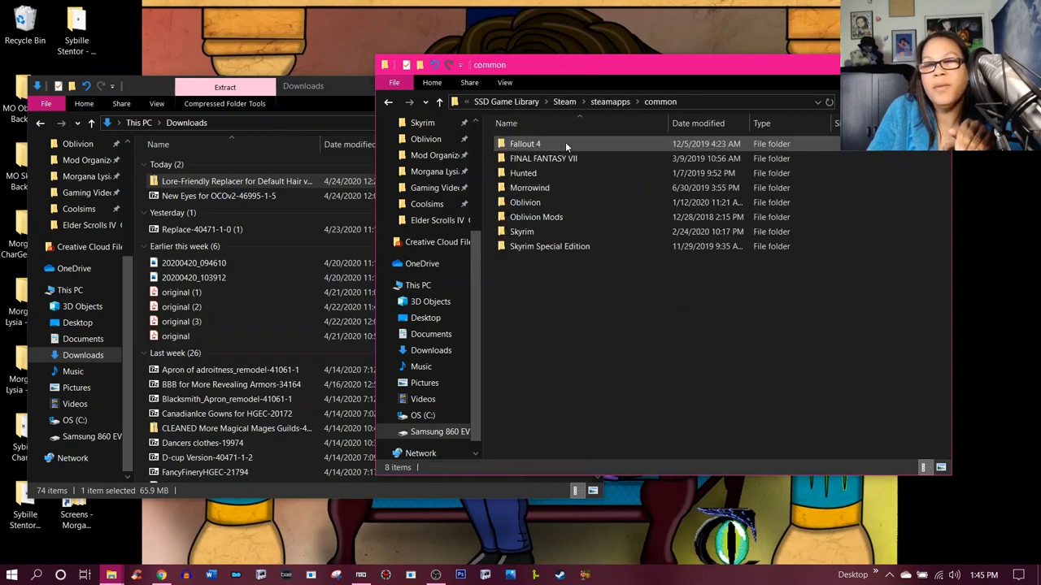
double_click(564, 202)
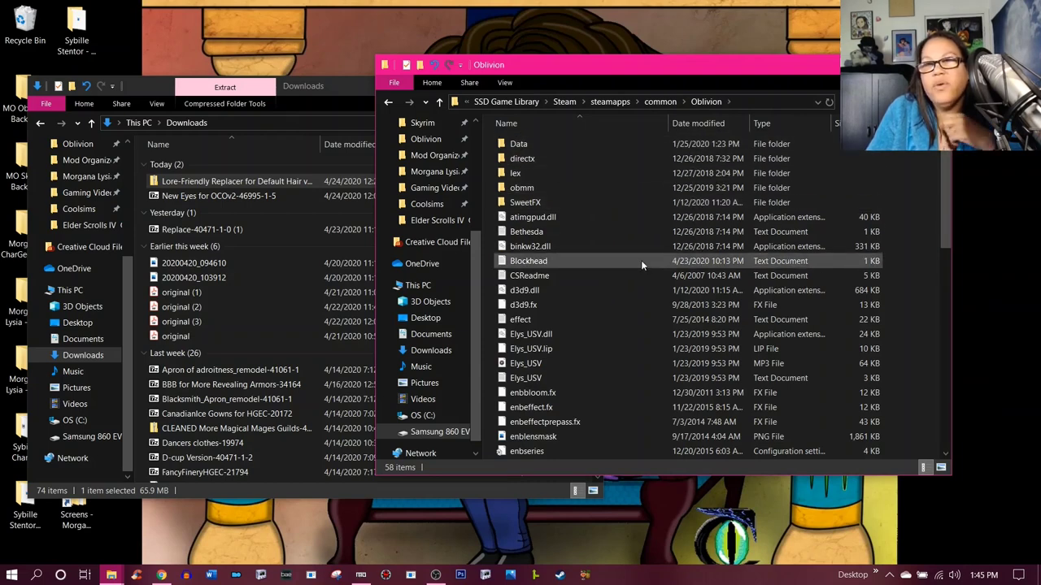
- Look through the Oblivion folder's files as far as TESConstructionSet, and open its Data folder
scroll(640, 260, down, 1)
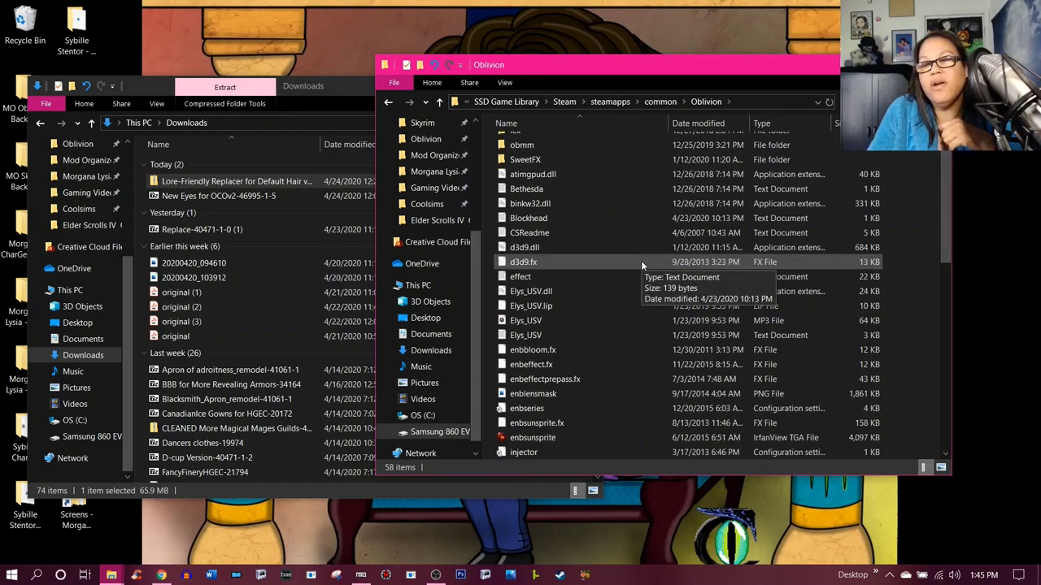
scroll(641, 260, down, 9)
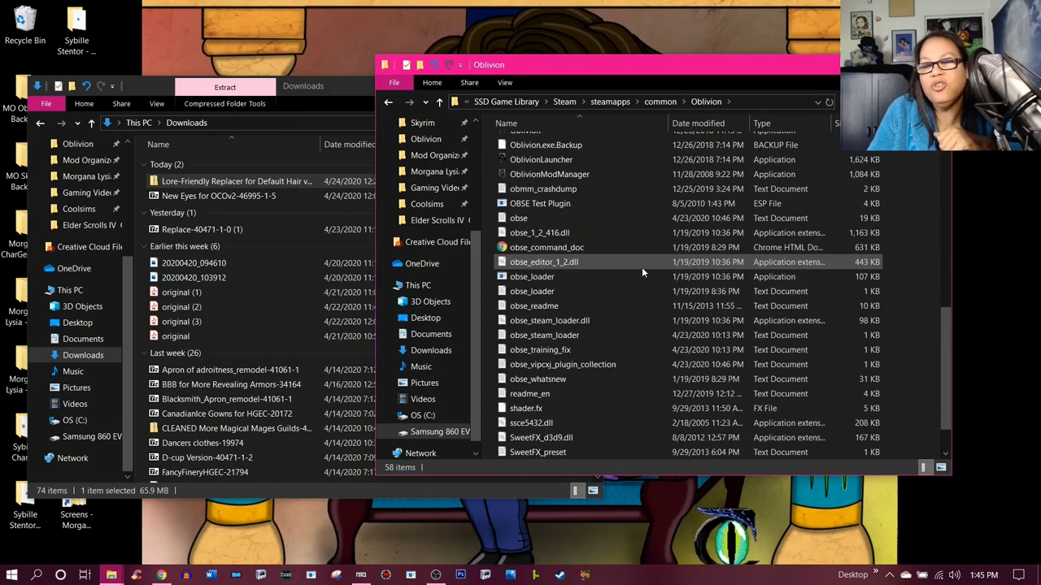
scroll(641, 267, down, 1)
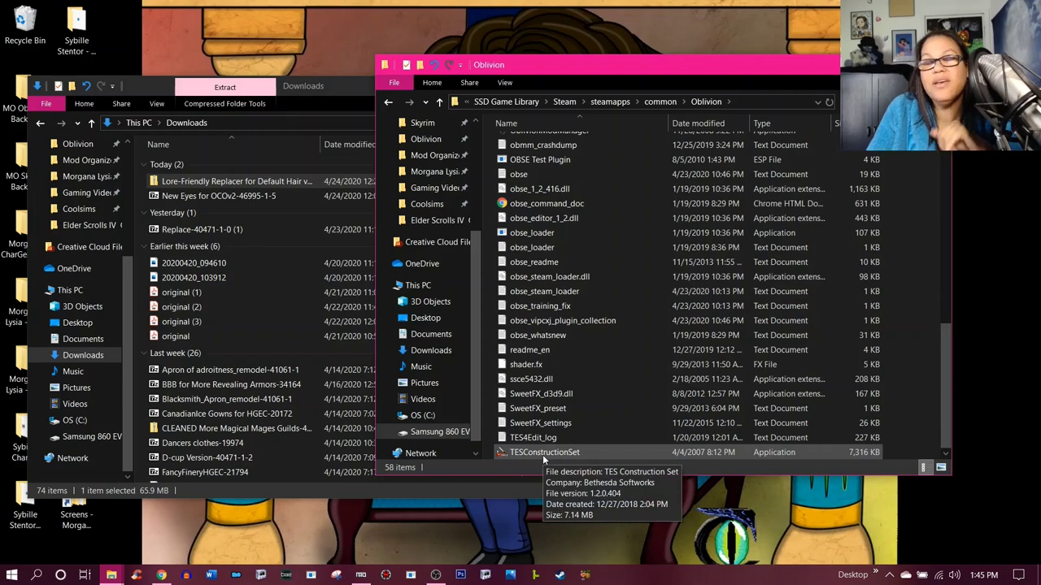
scroll(539, 395, up, 12)
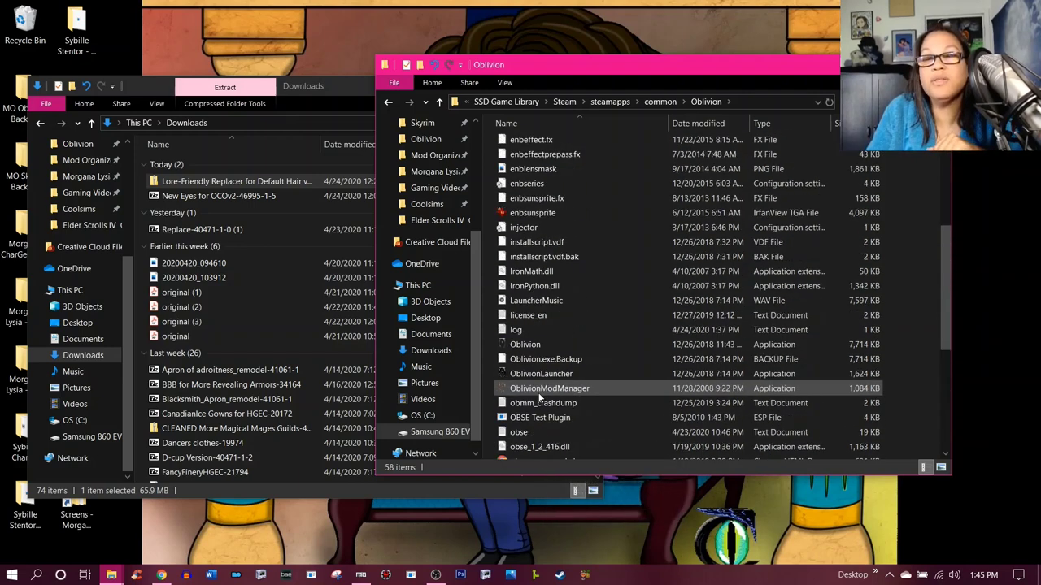
scroll(602, 223, up, 1)
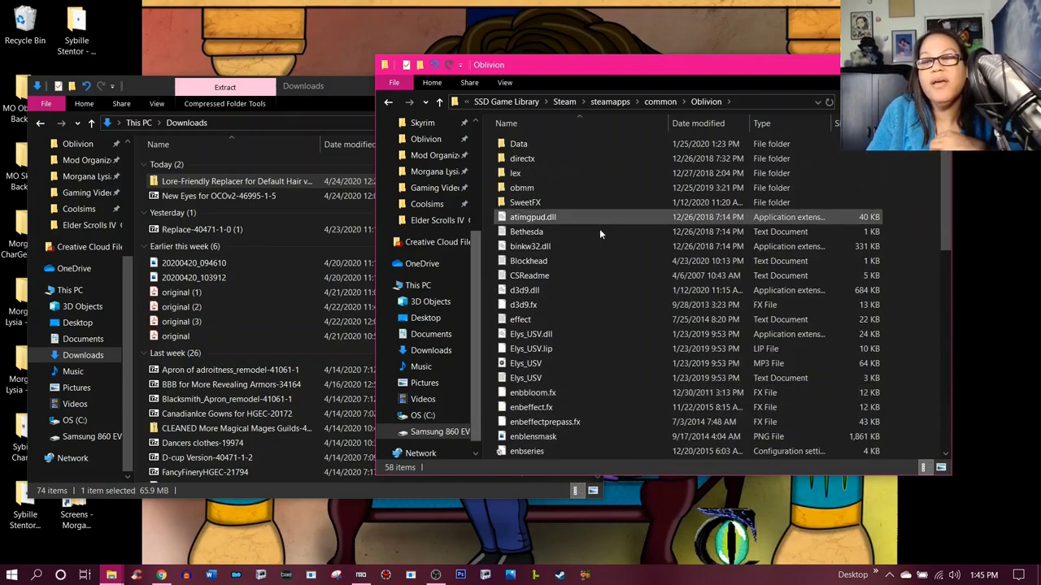
double_click(596, 150)
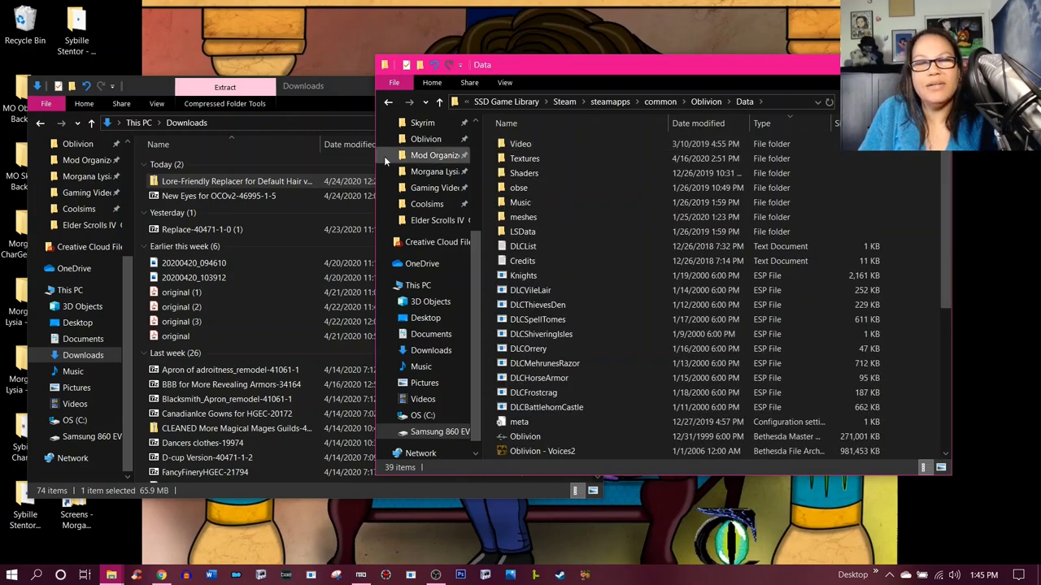
- Open the Lore-Friendly Replacer for Default Hair archive in Downloads and select its meshes and textures folders
double_click(224, 181)
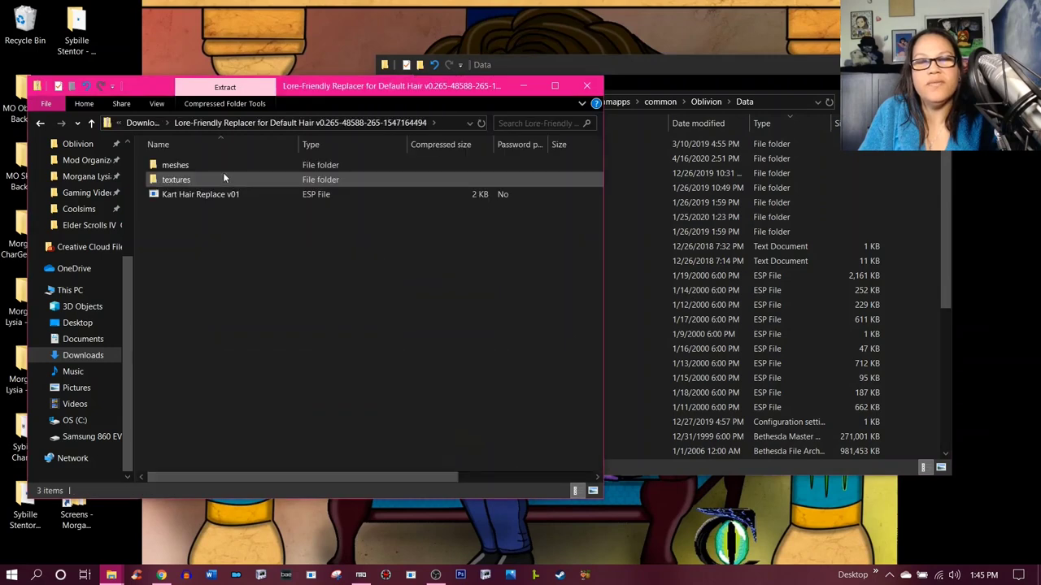
click(220, 164)
ctrl+click(216, 175)
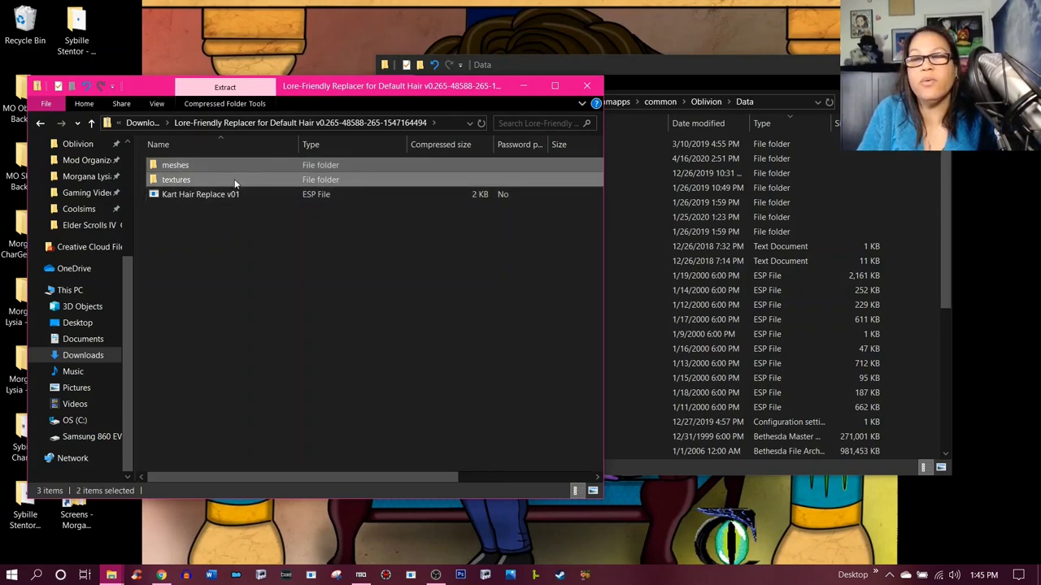
- Return to the game's Data window, go up to the Oblivion folder and reopen Data
click(662, 67)
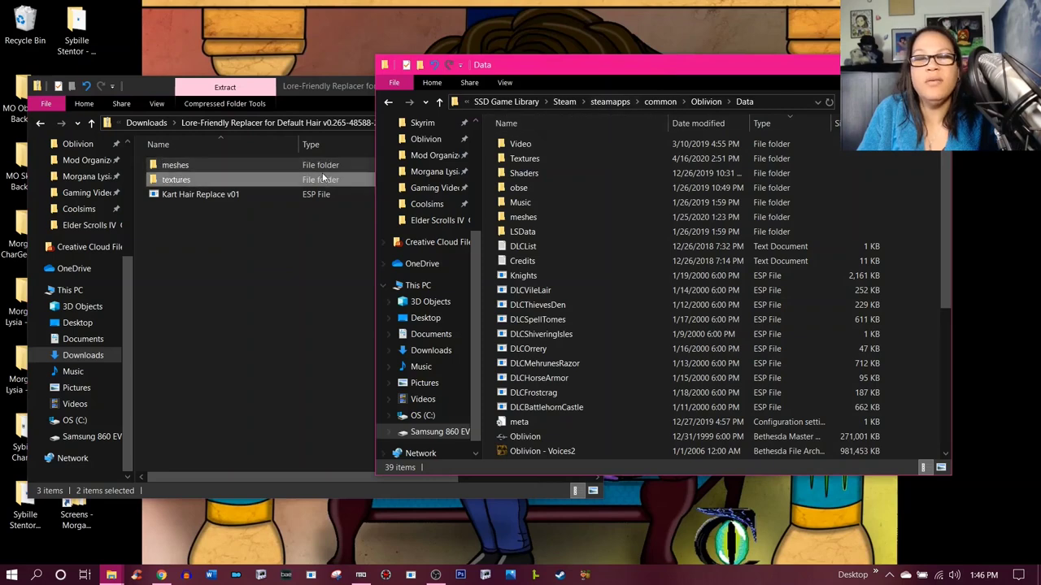
drag(330, 178, 707, 105)
click(707, 105)
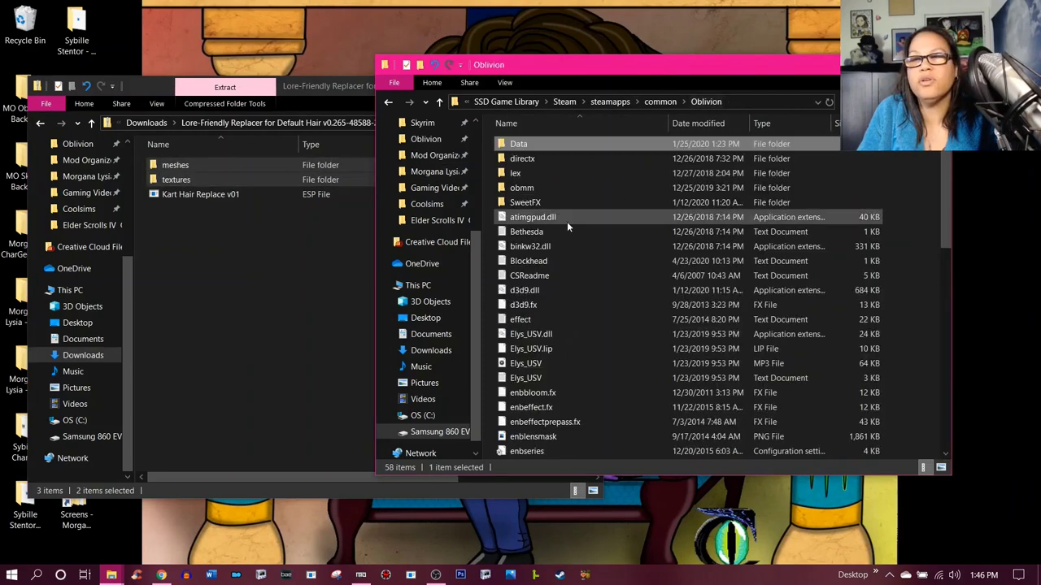
double_click(530, 145)
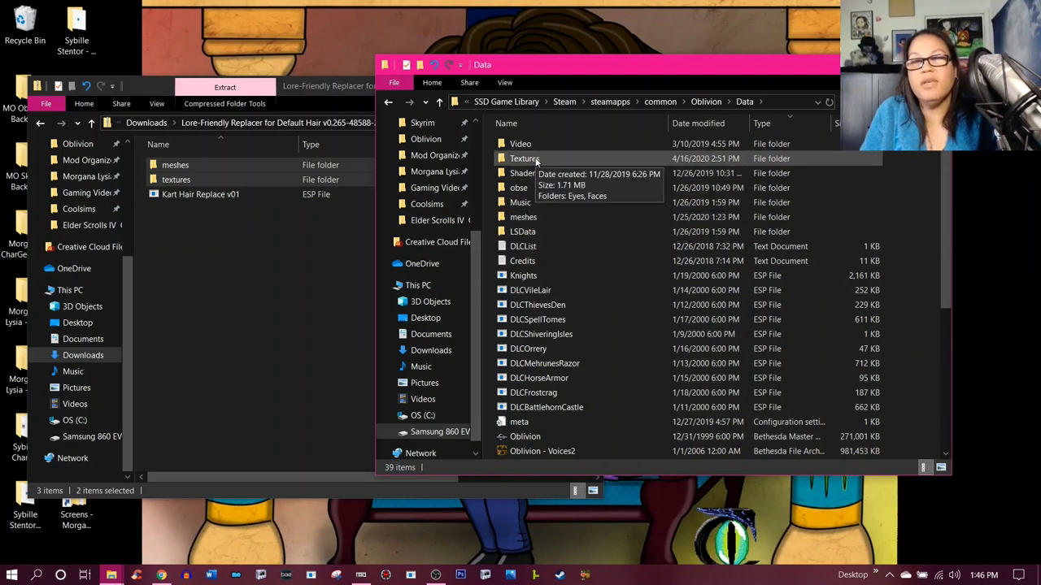
- Examine the Data folder's meshes folder and its Clothes subfolder, and return to Data
double_click(534, 217)
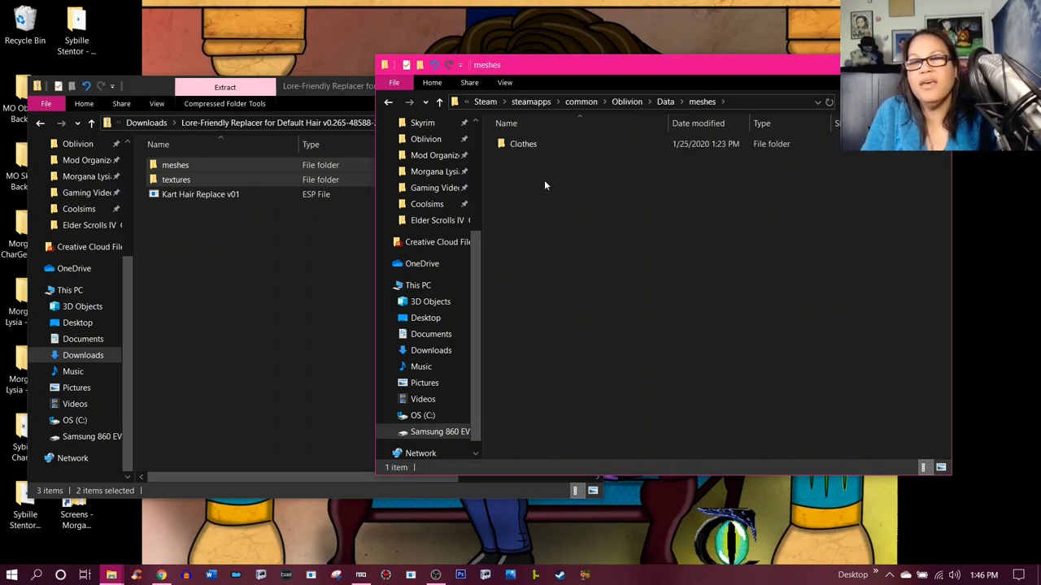
double_click(544, 148)
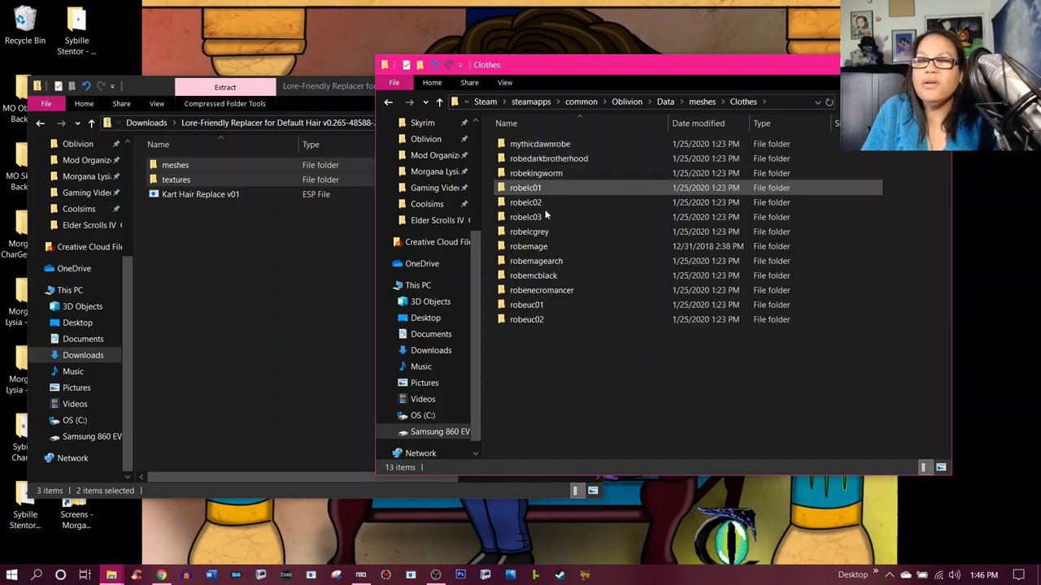
click(665, 101)
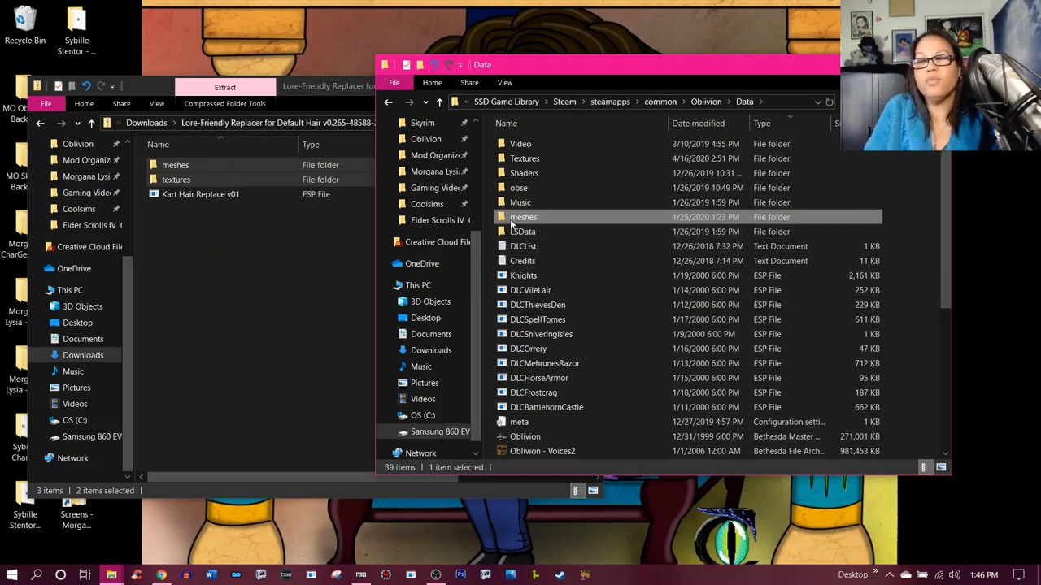
double_click(511, 218)
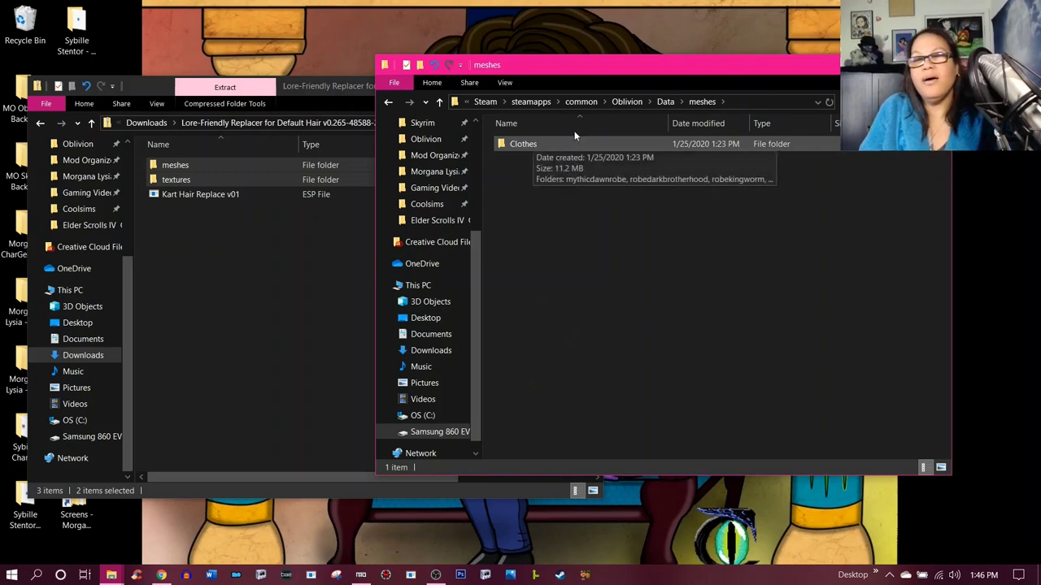
click(657, 102)
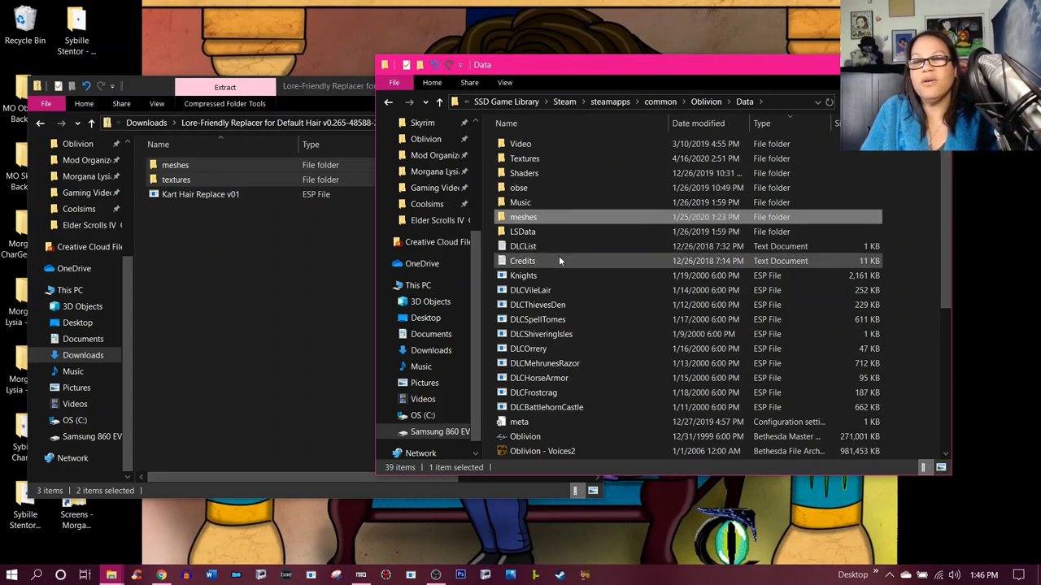
- Go up from Data to the Oblivion folder and look through its files
scroll(560, 258, down, 3)
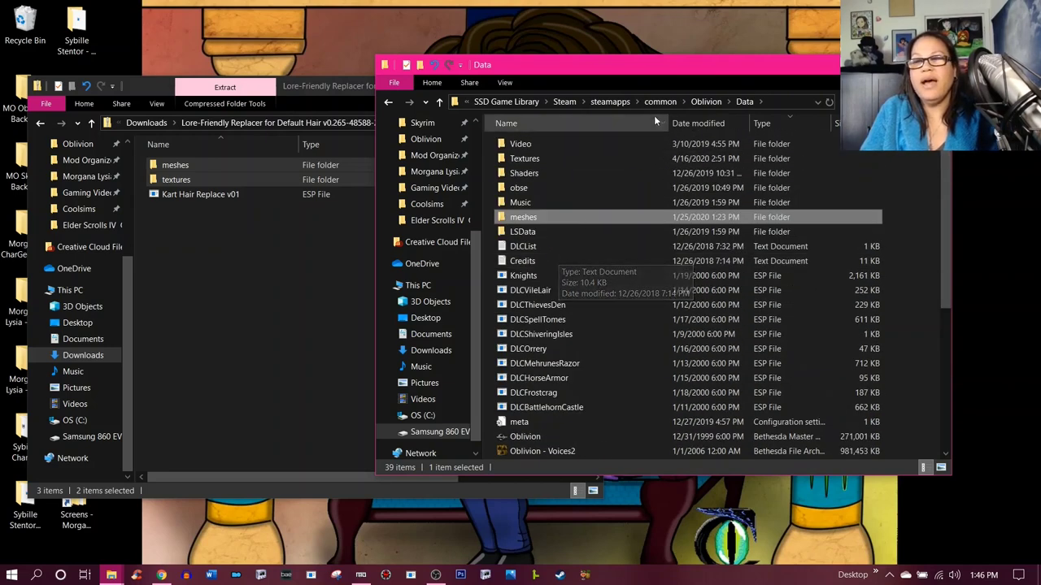
click(704, 101)
scroll(571, 246, down, 3)
scroll(570, 248, down, 1)
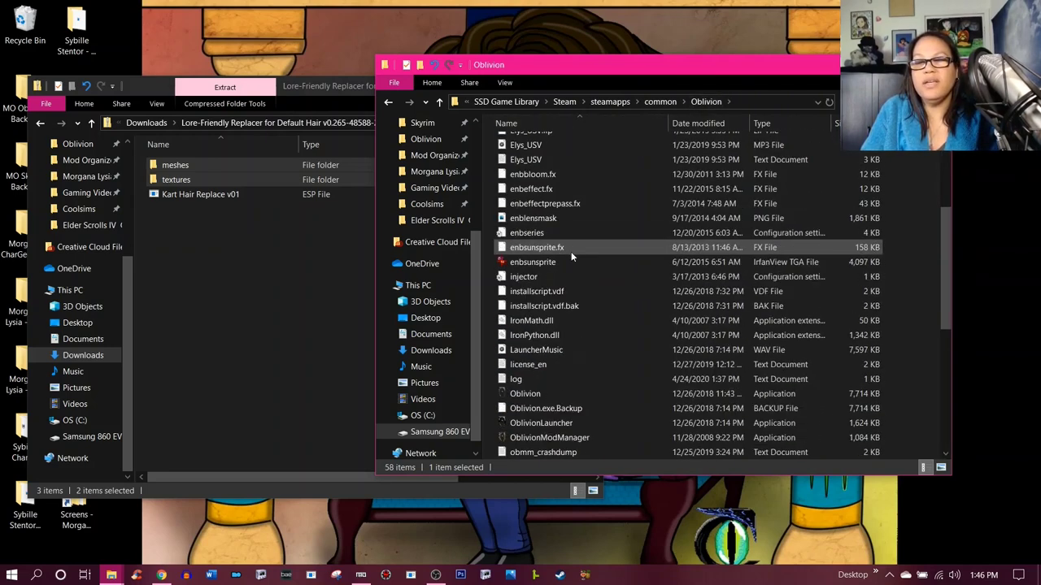
scroll(679, 174, up, 5)
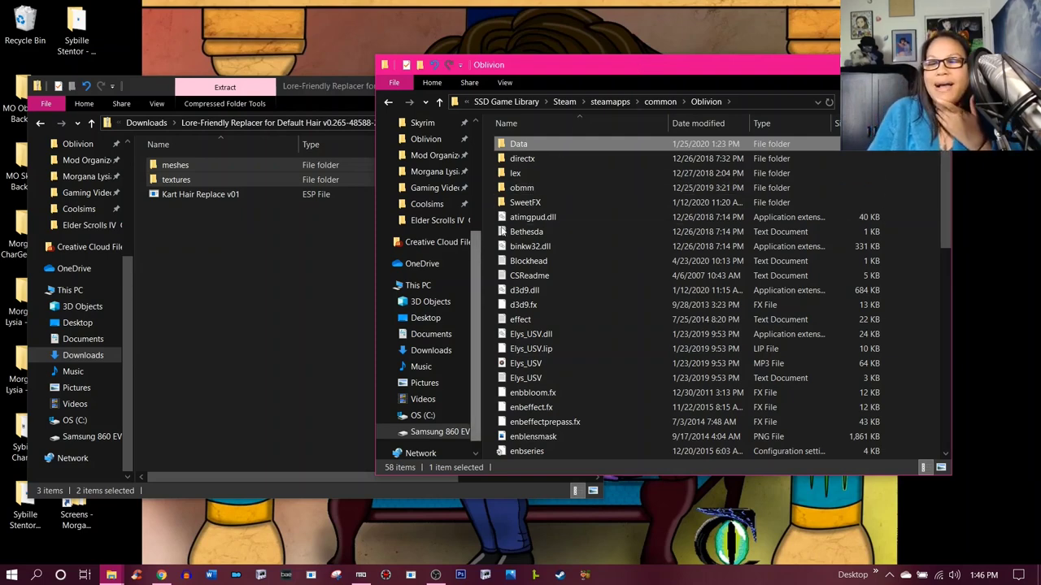
- Browse the D: drive to SSD Game Library, look inside the Mod Organizer 2 folder and return to the library
click(435, 433)
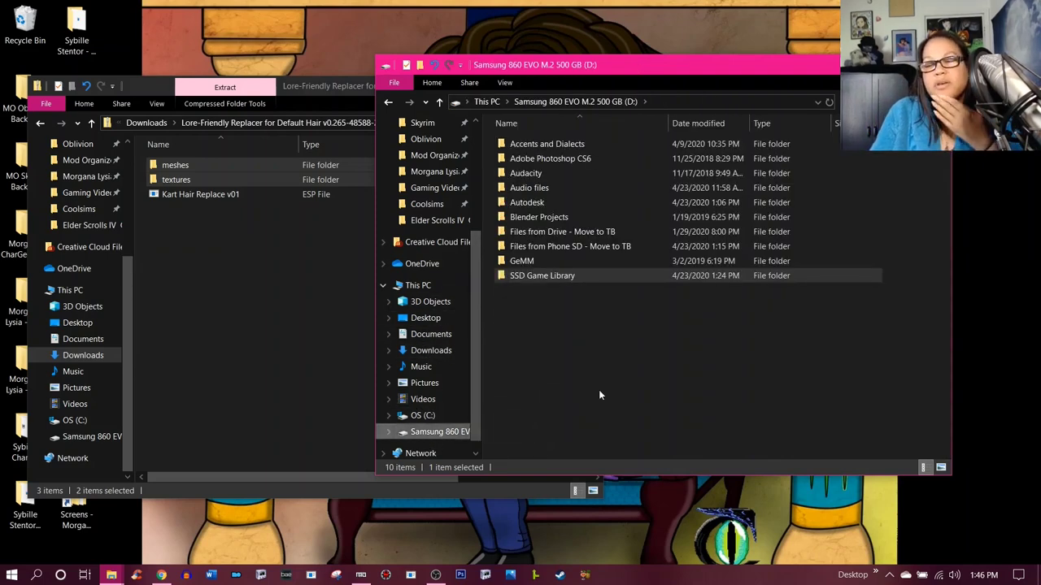
double_click(588, 277)
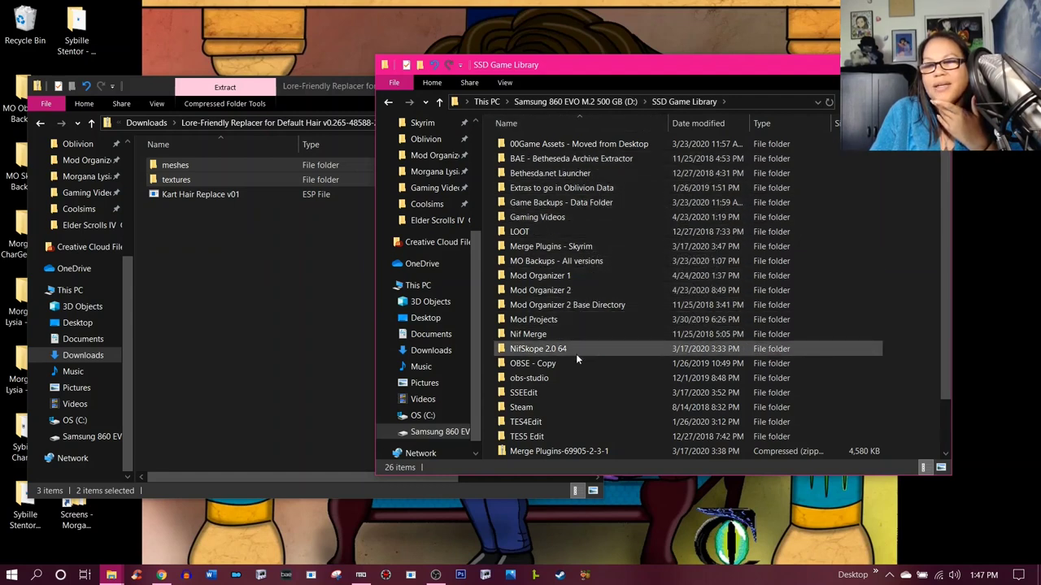
double_click(583, 288)
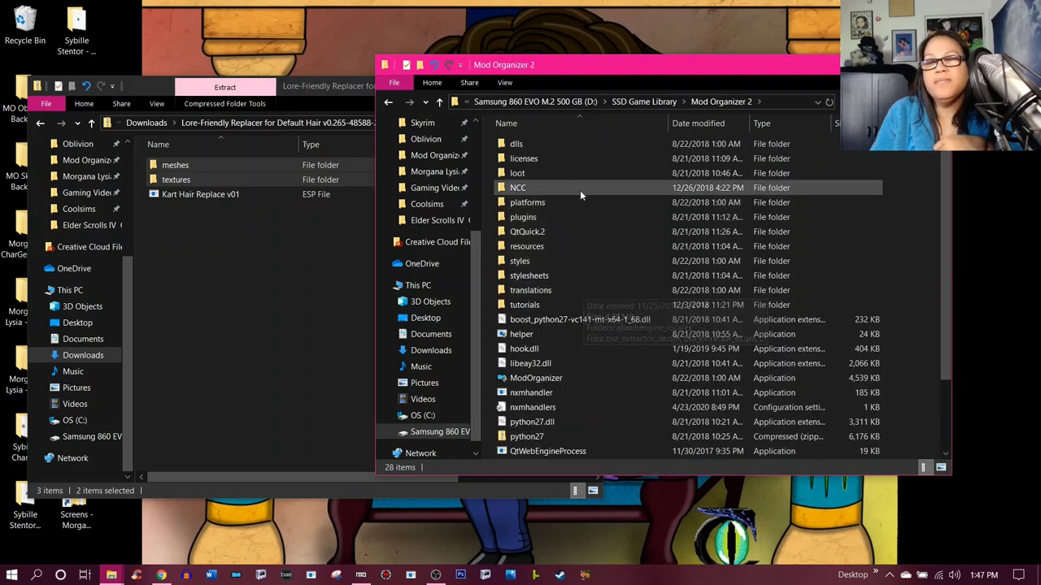
click(642, 102)
- Check the mods folder in Mod Organizer 2 Base Directory, then return to SSD Game Library and open Mod Organizer 1
double_click(593, 308)
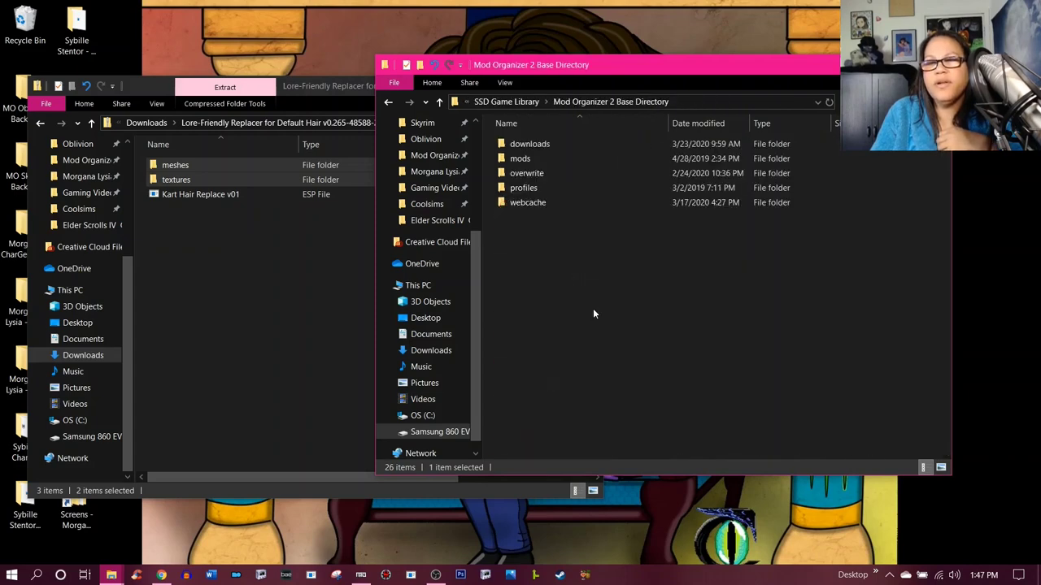
double_click(563, 160)
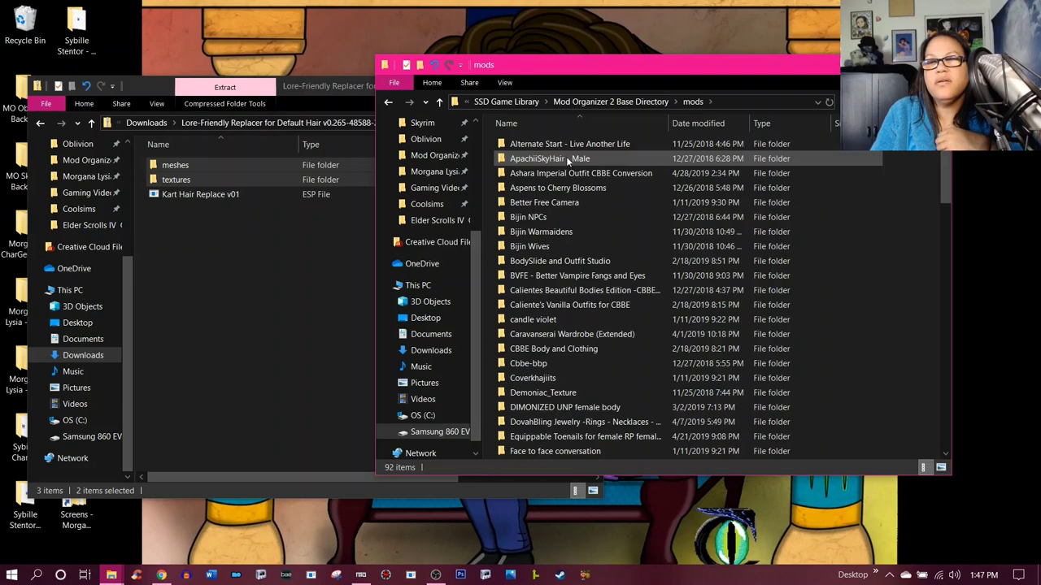
click(637, 103)
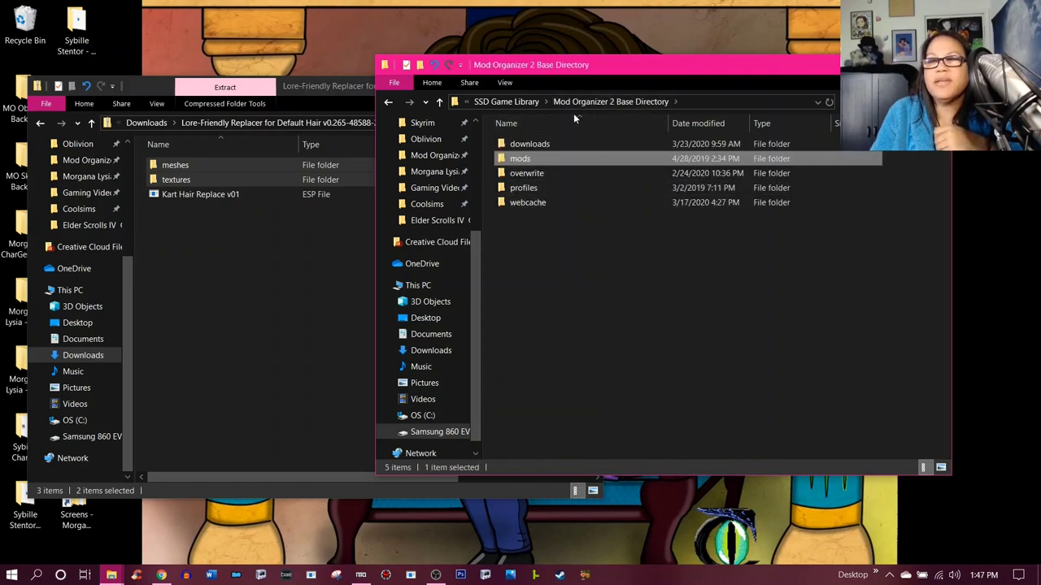
click(529, 101)
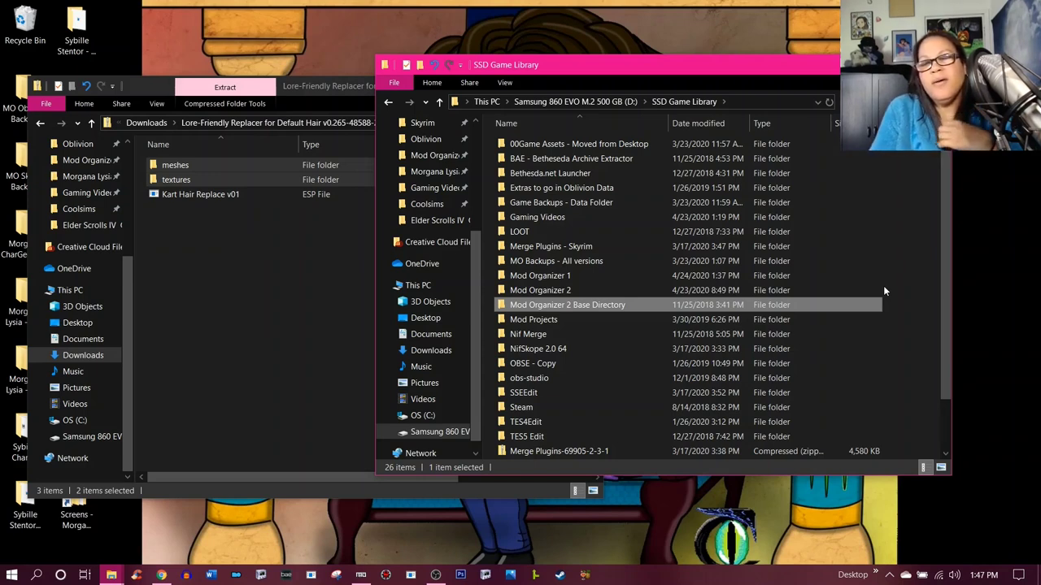
double_click(766, 279)
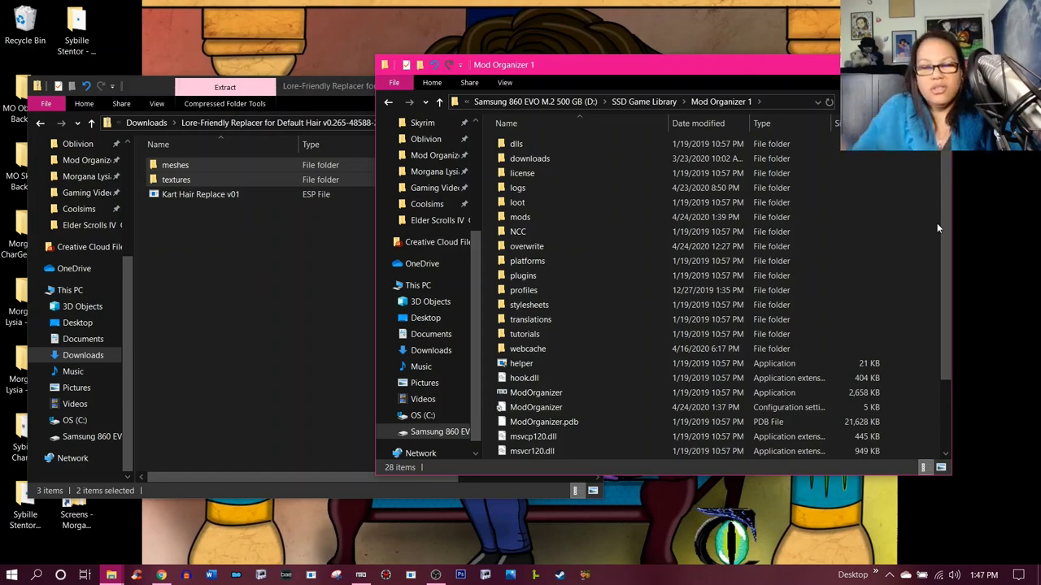
- Switch to Chrome, search the Oblivion Nexus in a new tab for "mod organizer" and open the Mod Organizer page
click(161, 575)
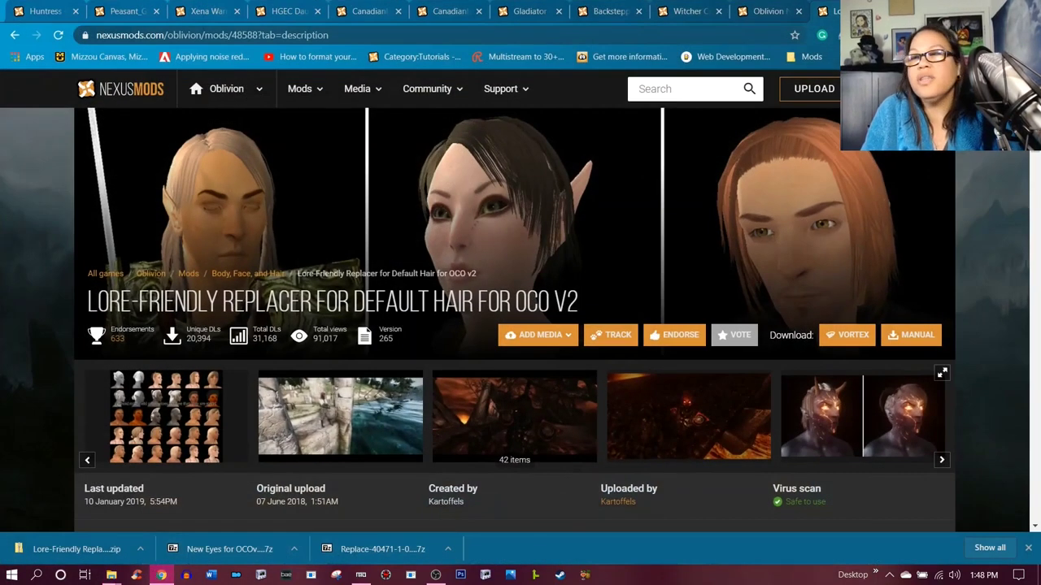
key(ctrl+t)
text(nex)
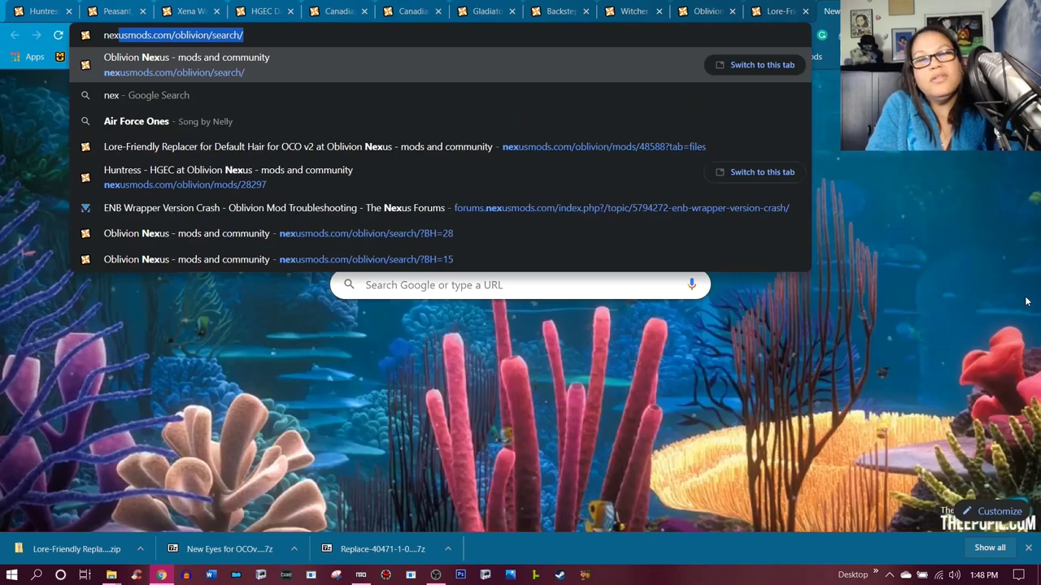
key(Return)
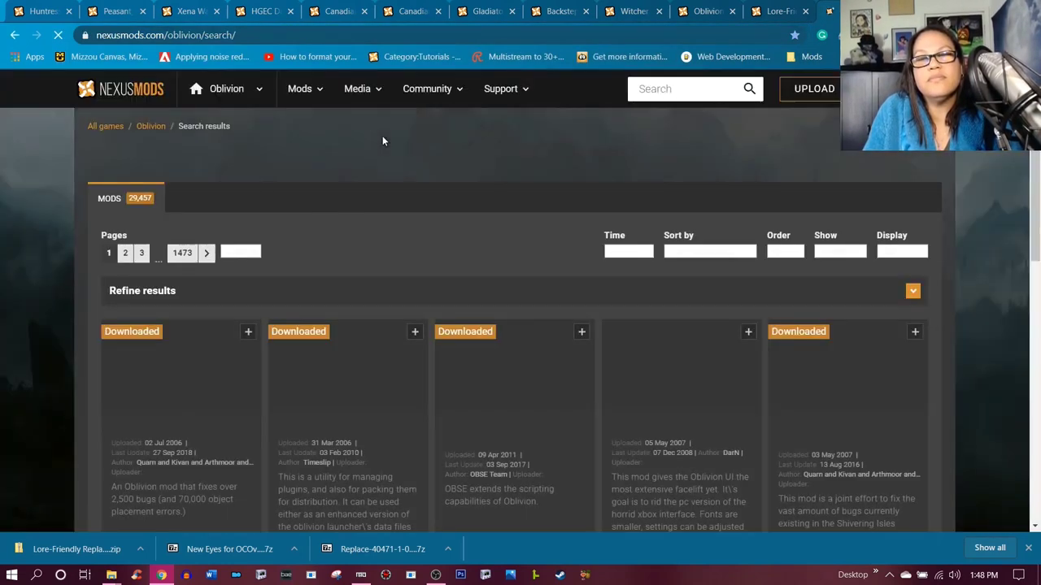
click(710, 93)
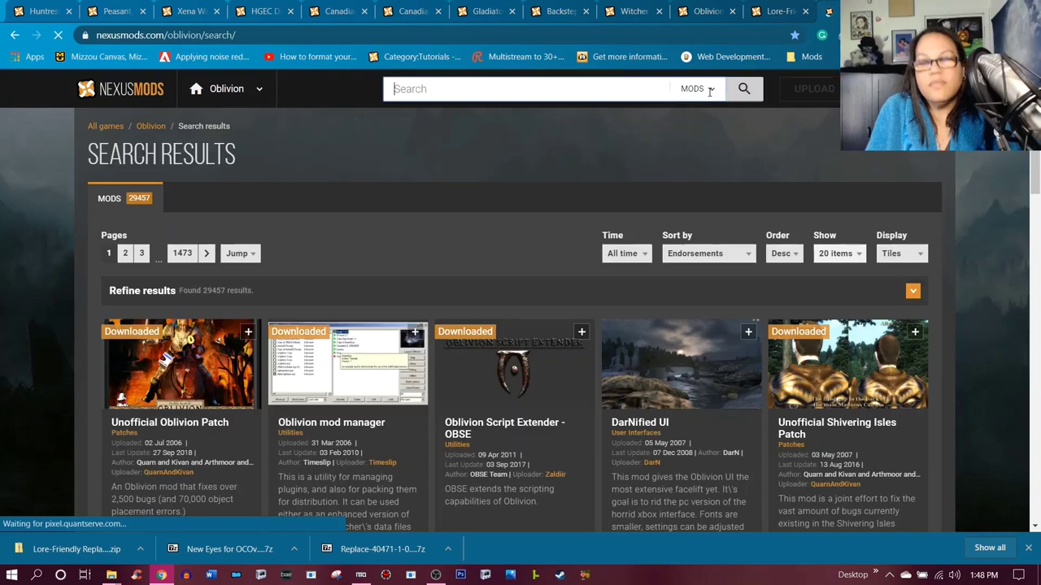
text(mod organizer)
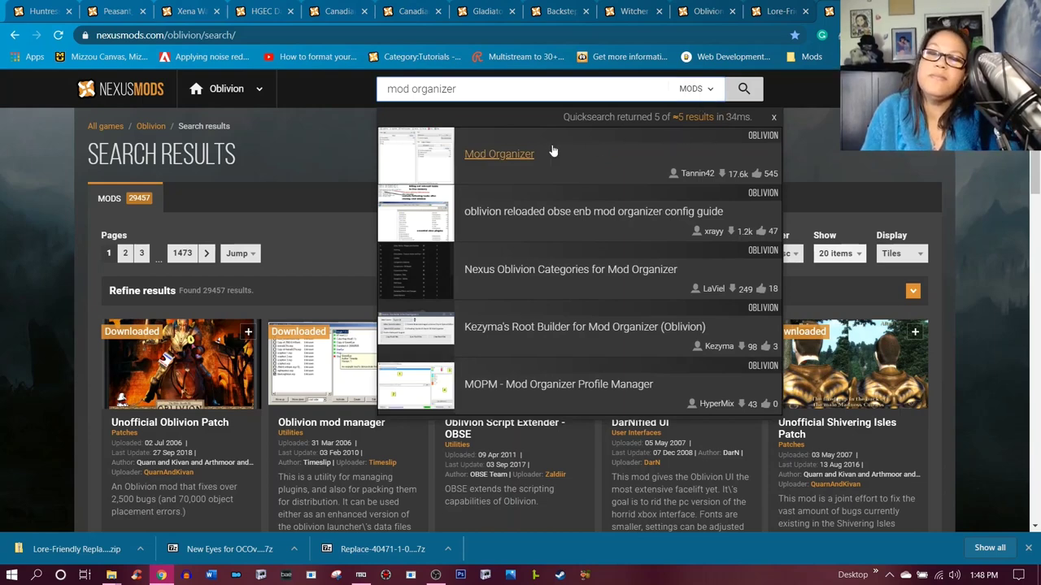
click(493, 155)
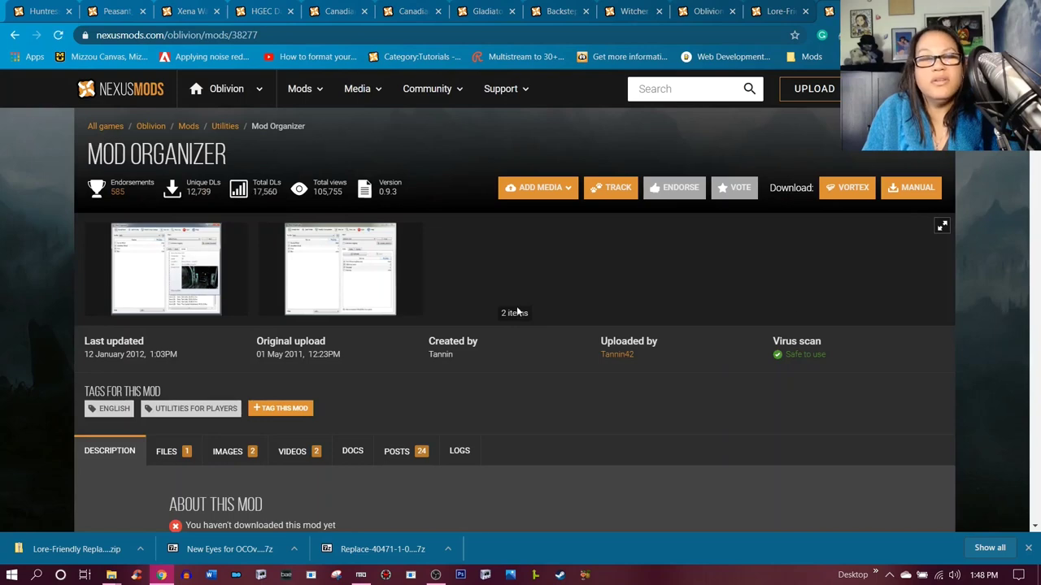
- View the first screenshot on the Mod Organizer page, close it and glance over the page
click(196, 244)
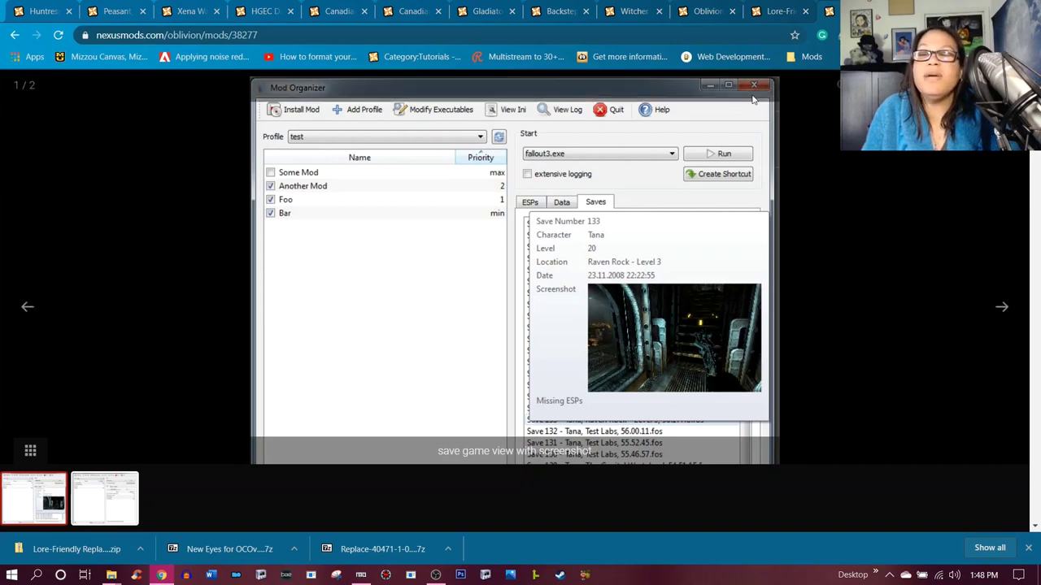
click(969, 252)
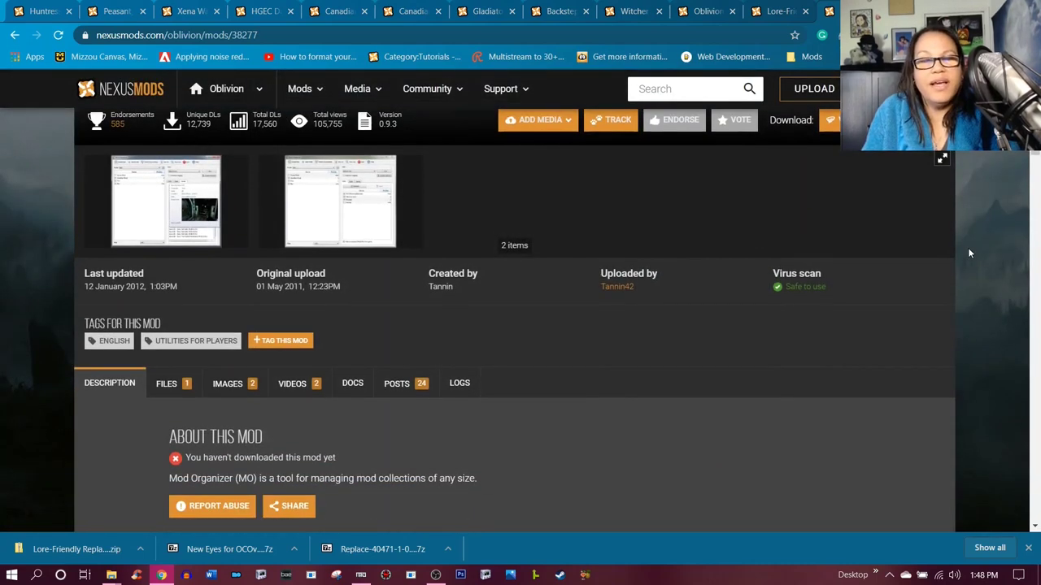
scroll(968, 252, up, 1)
- Go to the Nexus Mods home page and search all games for "mod organizer"
click(675, 90)
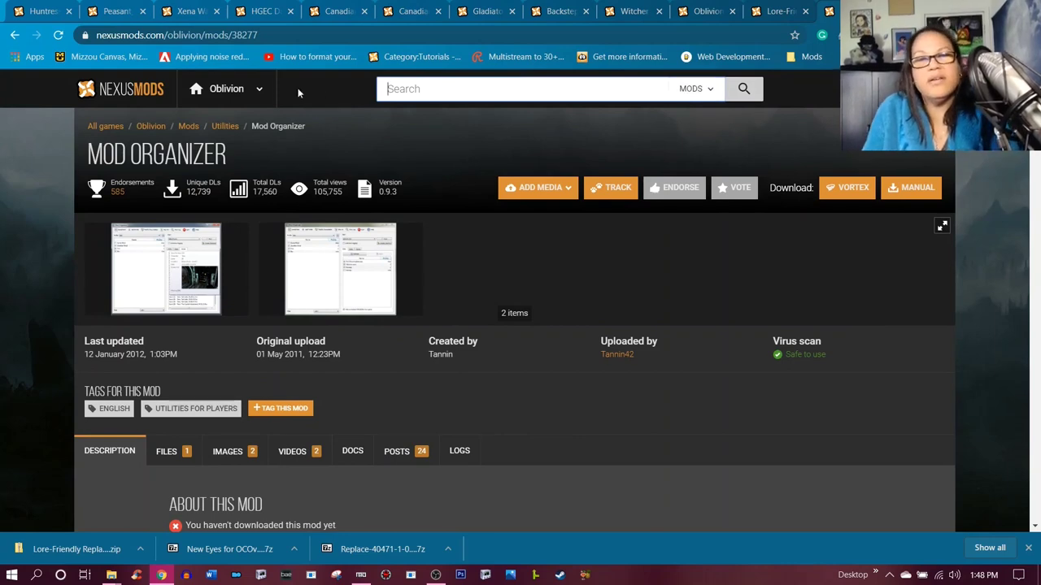
click(135, 91)
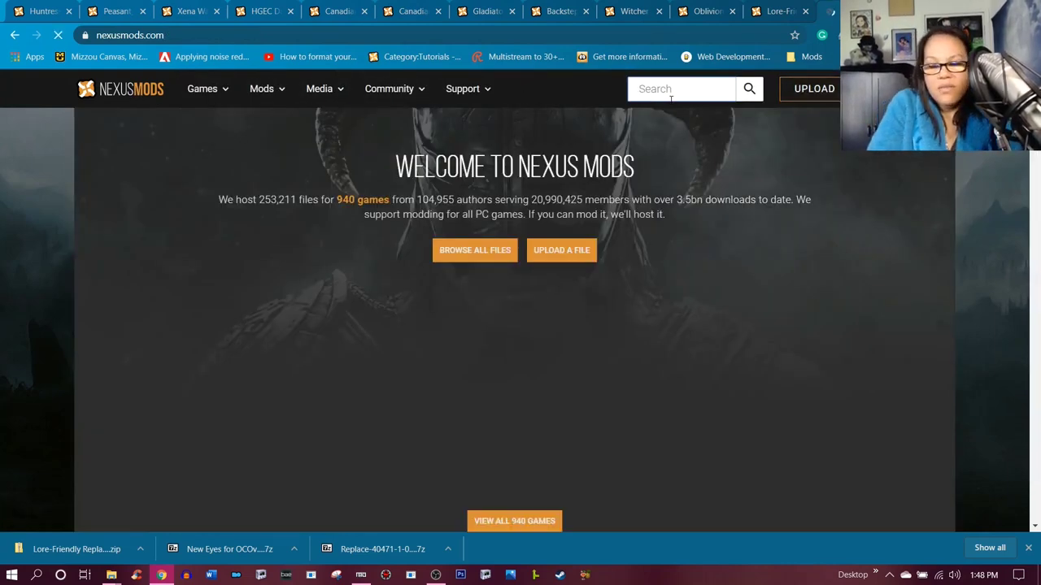
click(671, 96)
text(mod)
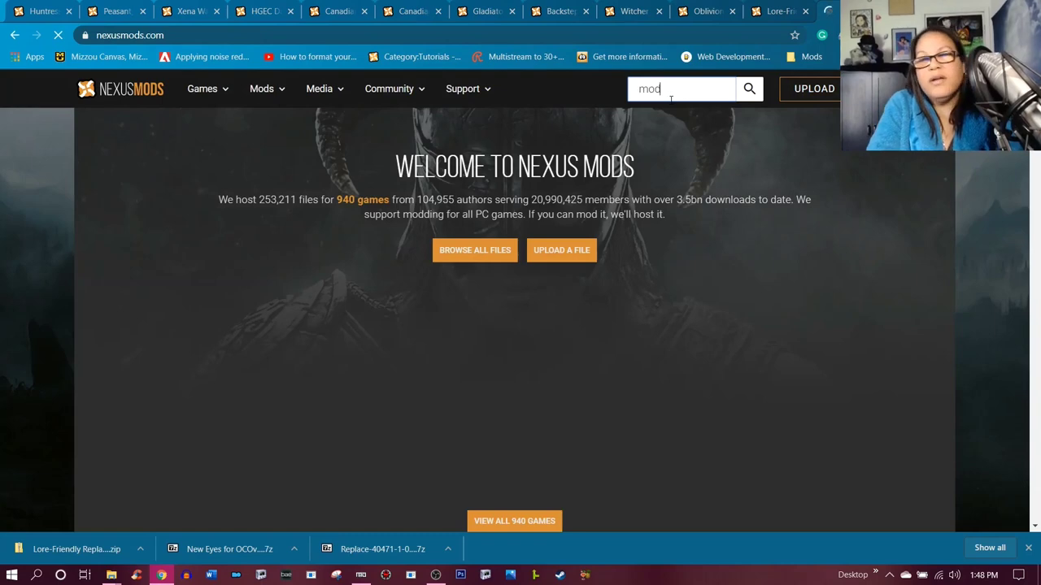
text( organizer)
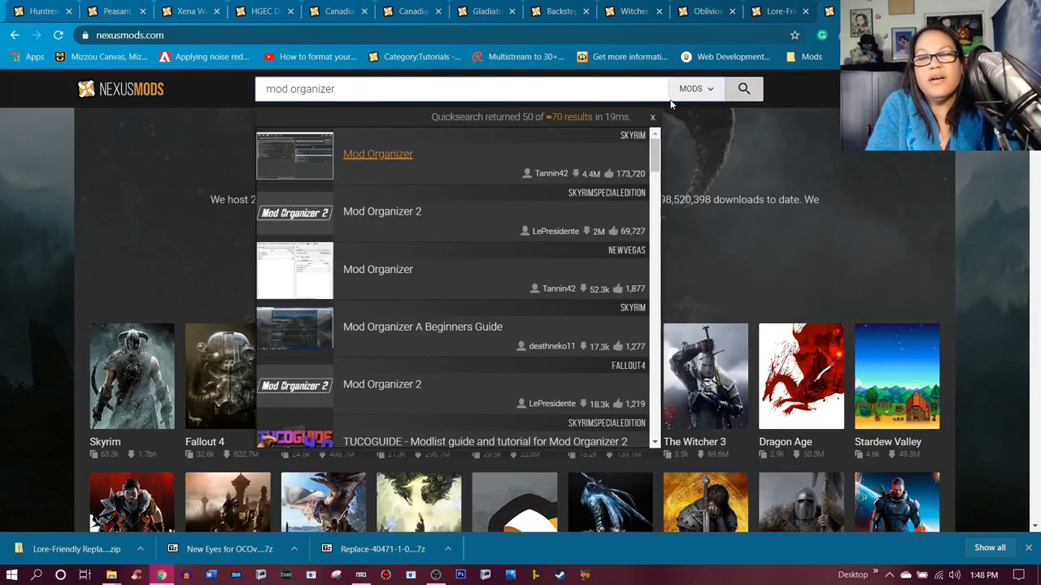
key(Return)
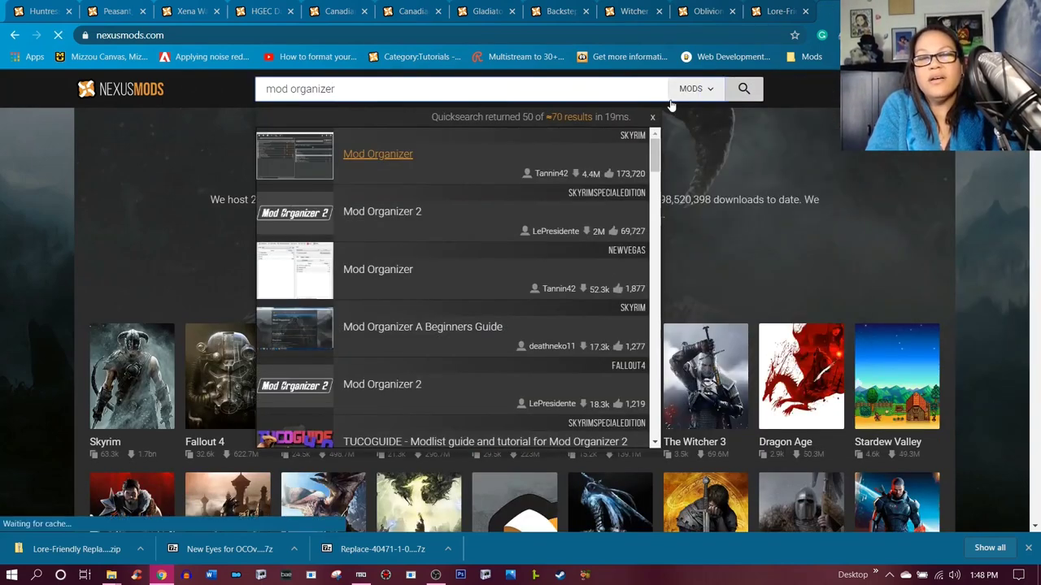
click(401, 165)
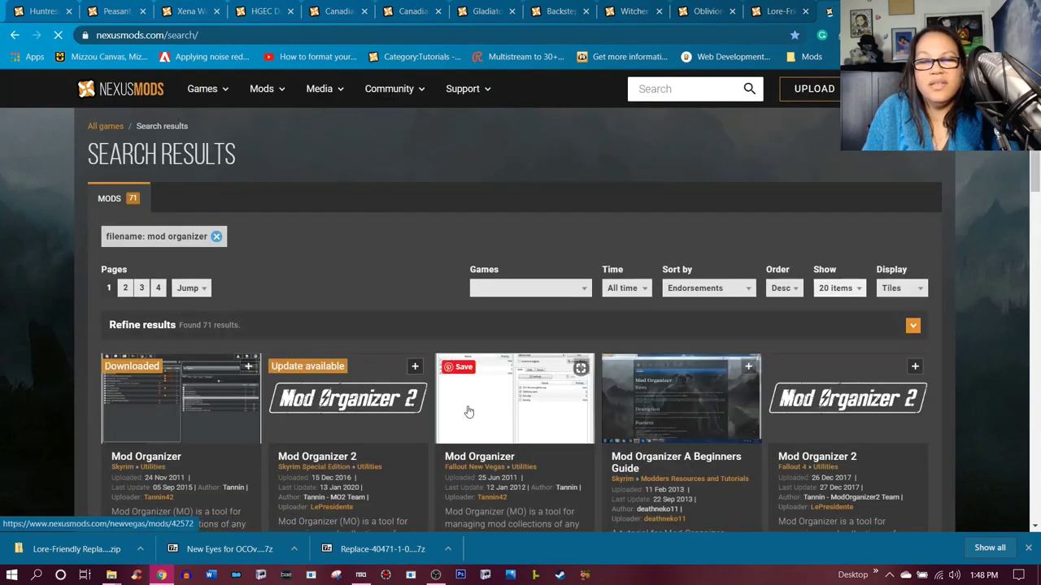
- Look through the Mod Organizer versions in the search results, close the tab and return to the File Explorer windows
scroll(468, 406, down, 2)
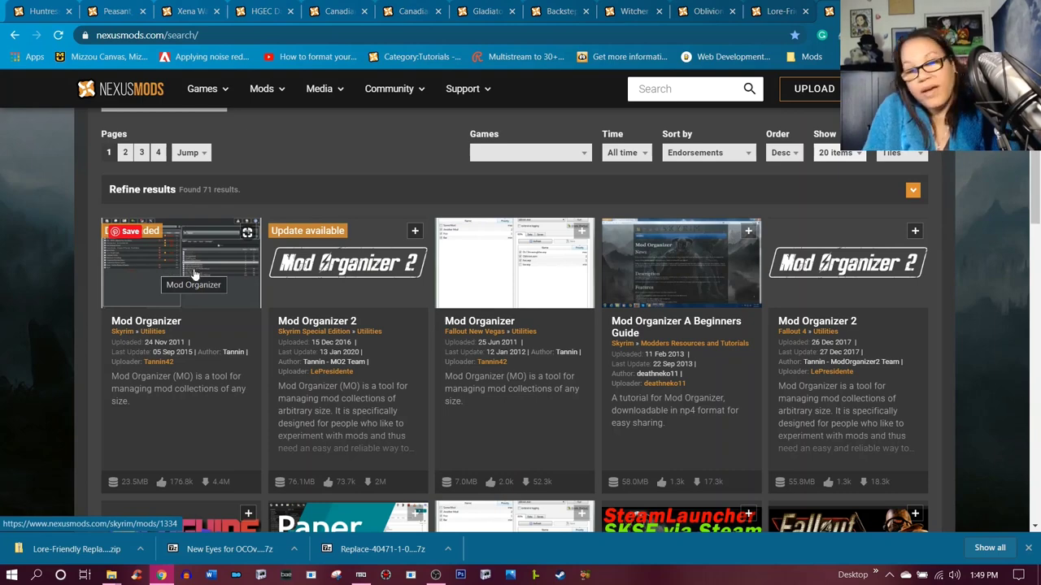
scroll(203, 303, up, 2)
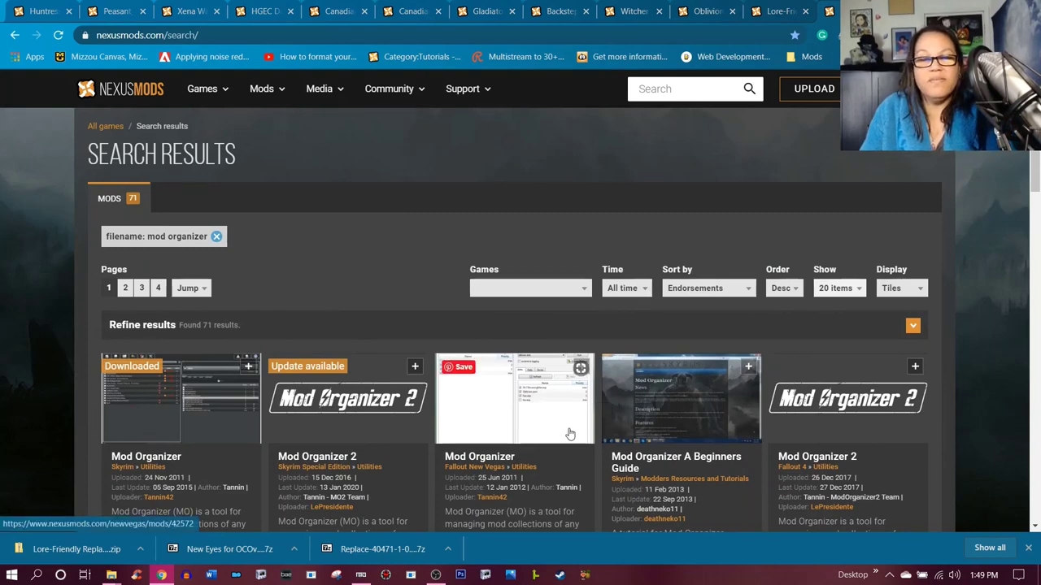
scroll(569, 434, down, 1)
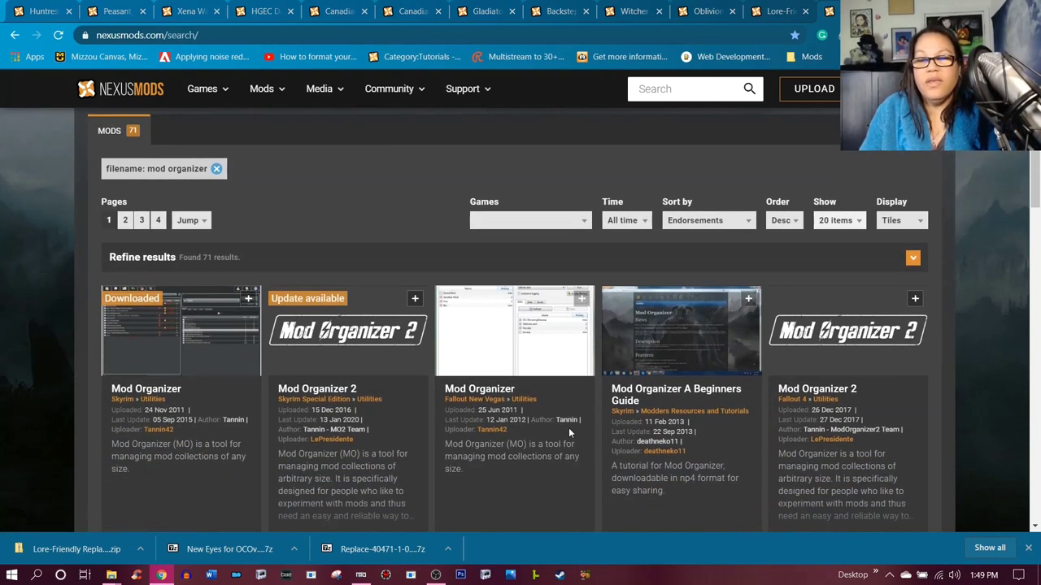
scroll(568, 427, up, 1)
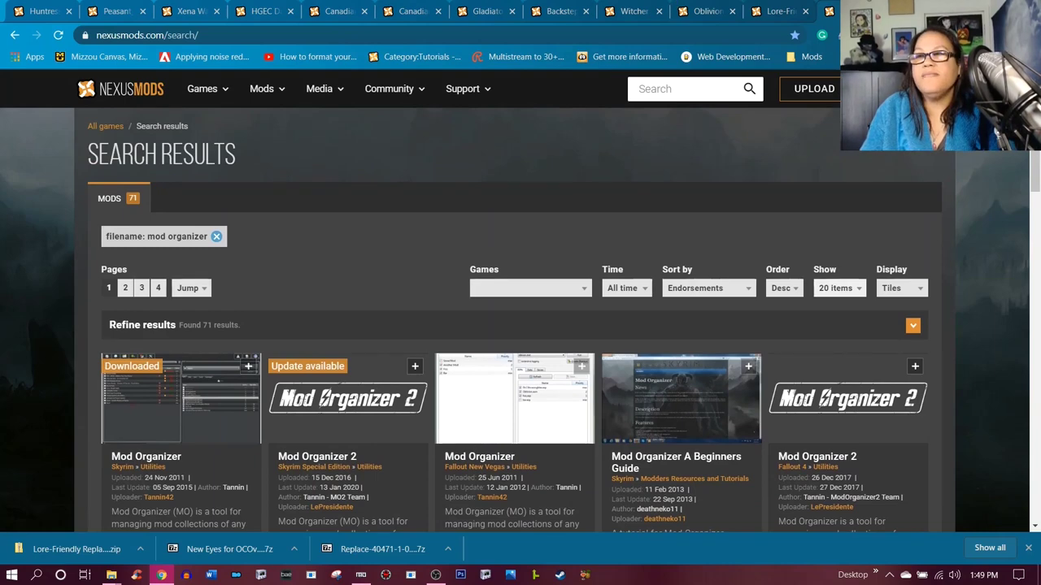
key(ctrl+w)
click(947, 10)
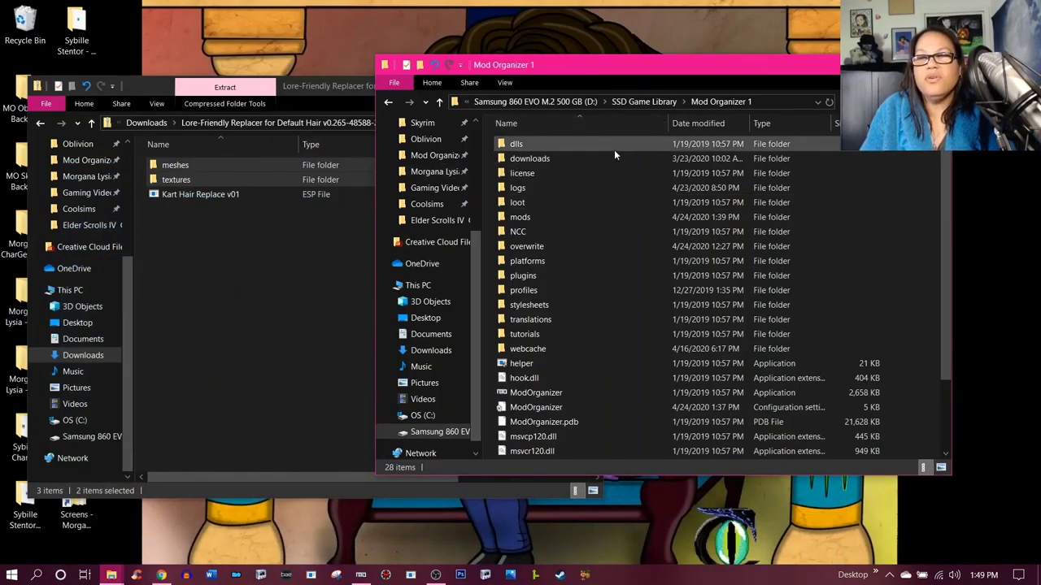
- Open the mods folder inside Mod Organizer 1 and look through the installed mod folders
double_click(535, 217)
click(582, 102)
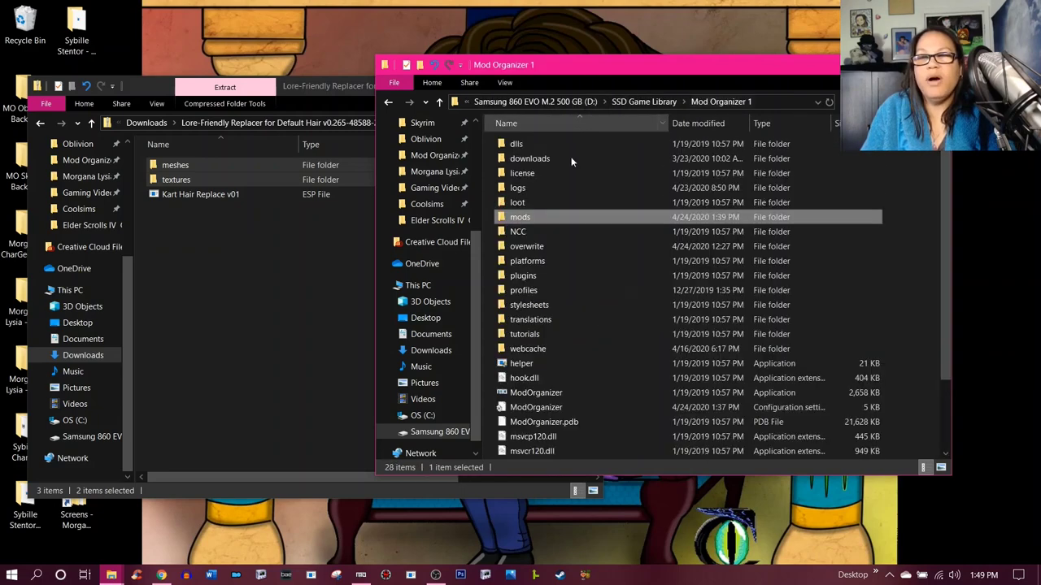
scroll(437, 272, up, 2)
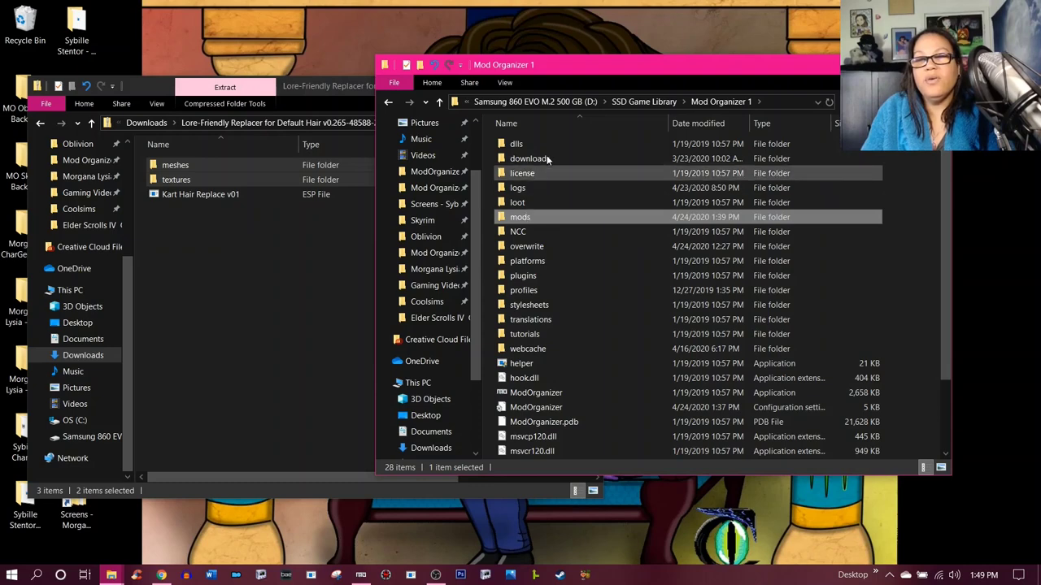
double_click(555, 218)
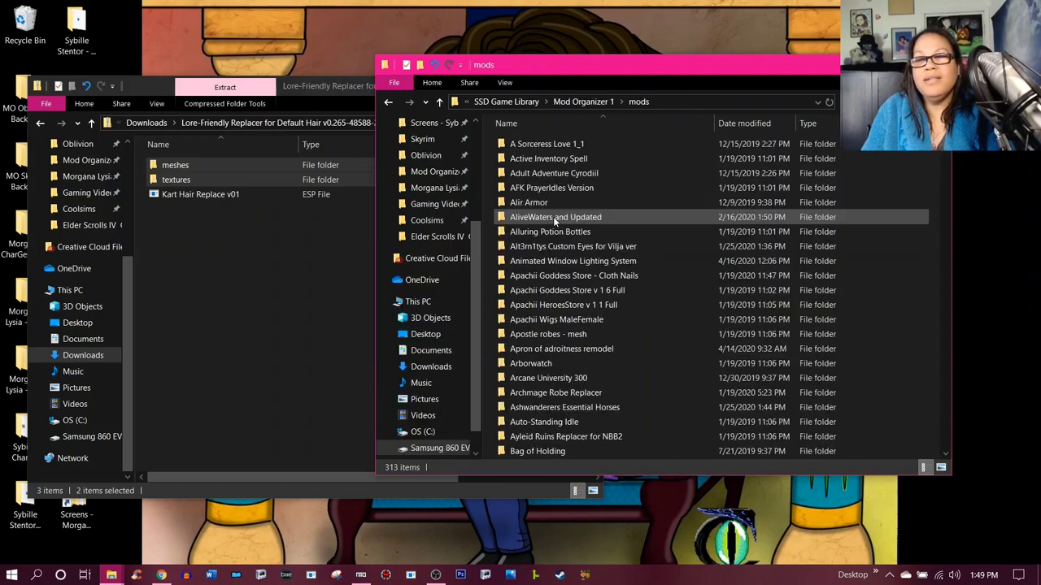
scroll(553, 216, down, 7)
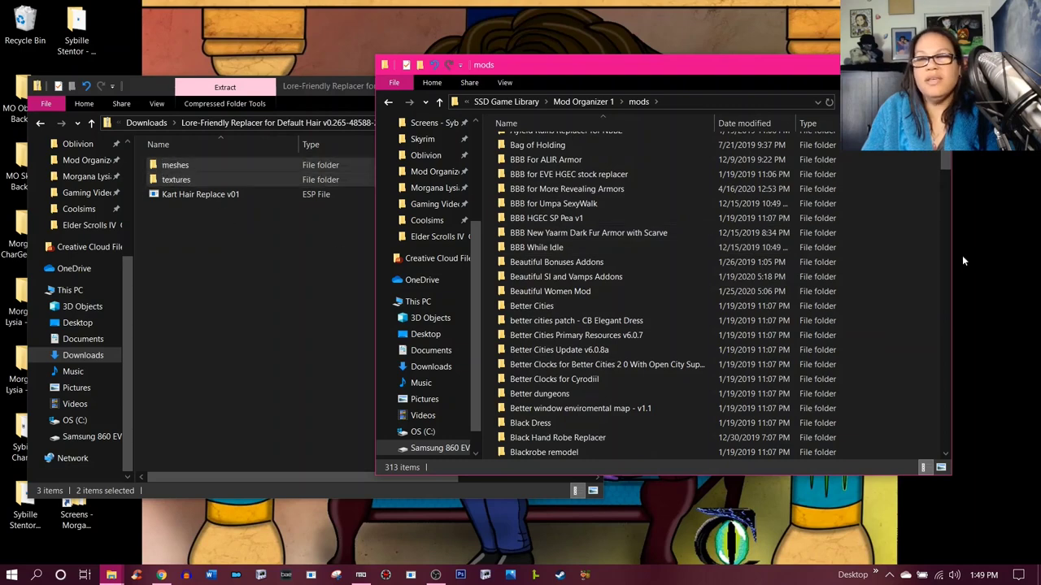
- Create a folder named "Replacer - New Hair for OCOv2" in Mod Organizer 1's mods folder
right_click(909, 279)
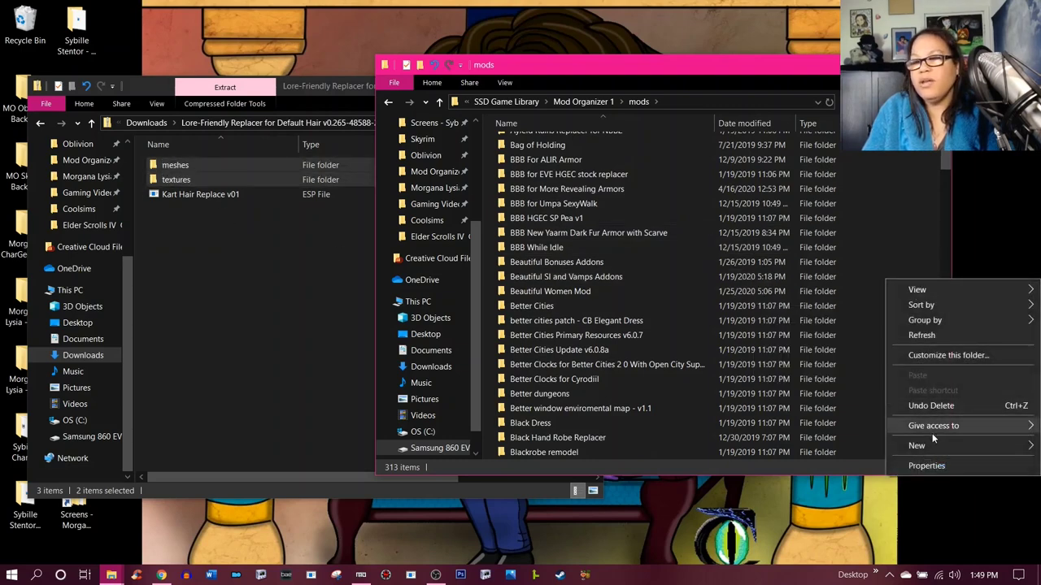
mouse_move(927, 448)
click(832, 272)
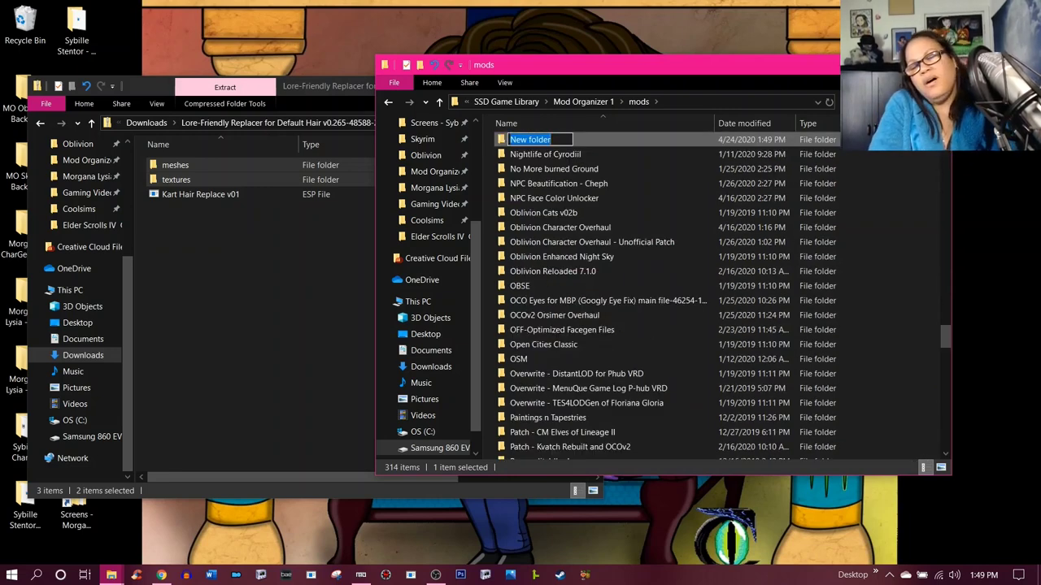
text(Replace)
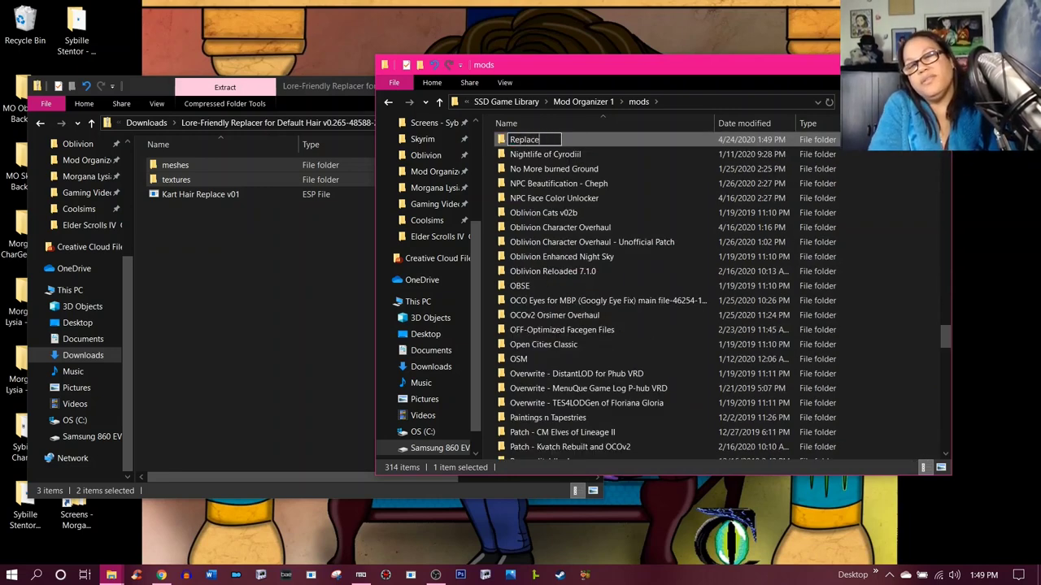
text(r - O)
text(Ov2)
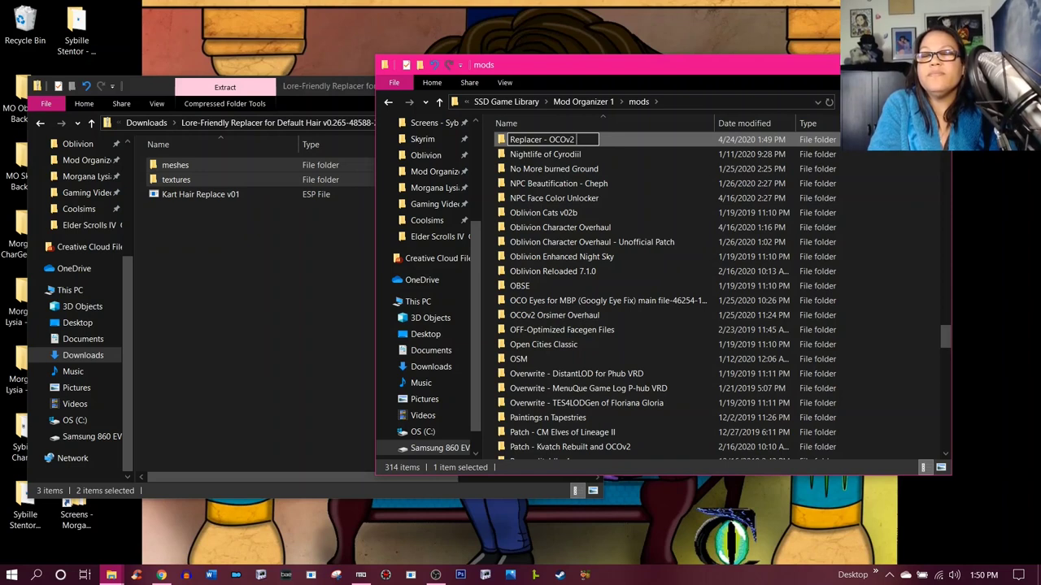
text(New Hair)
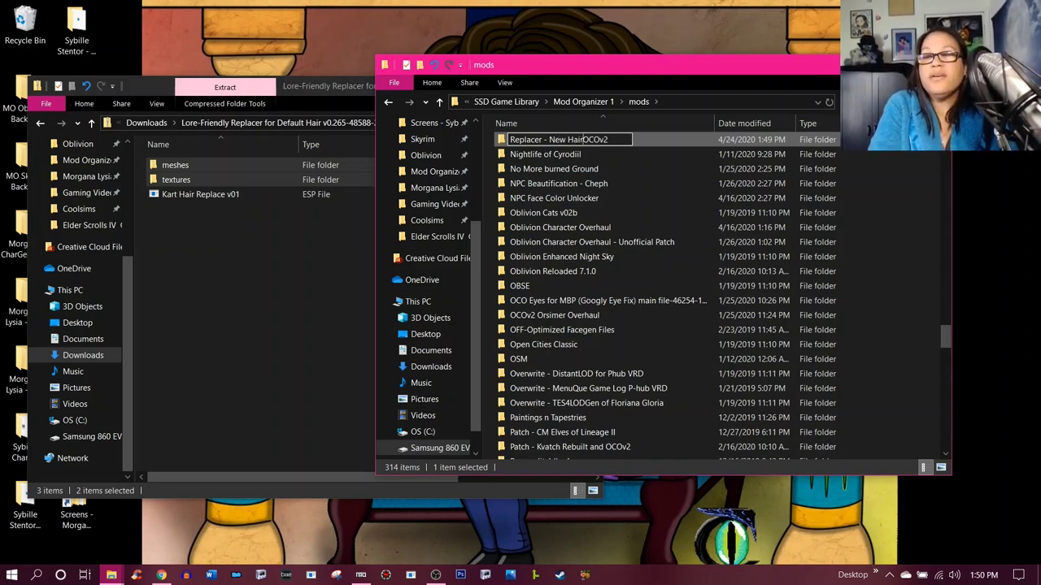
text( for)
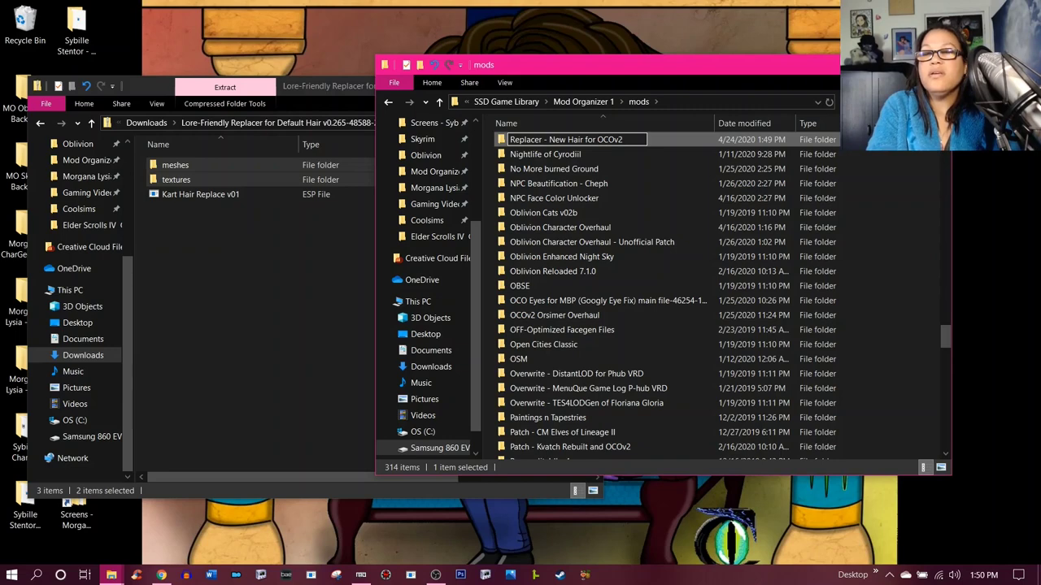
key(Return)
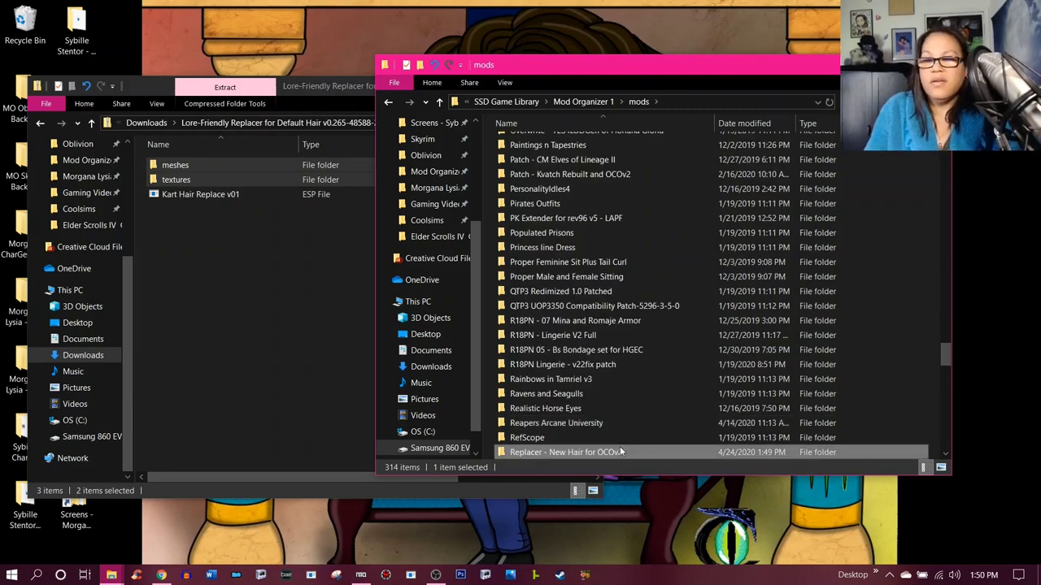
- Rename the new folder to "Replacer - New Hair for OCOv2 - Cheph Tut"
right_click(615, 455)
click(644, 425)
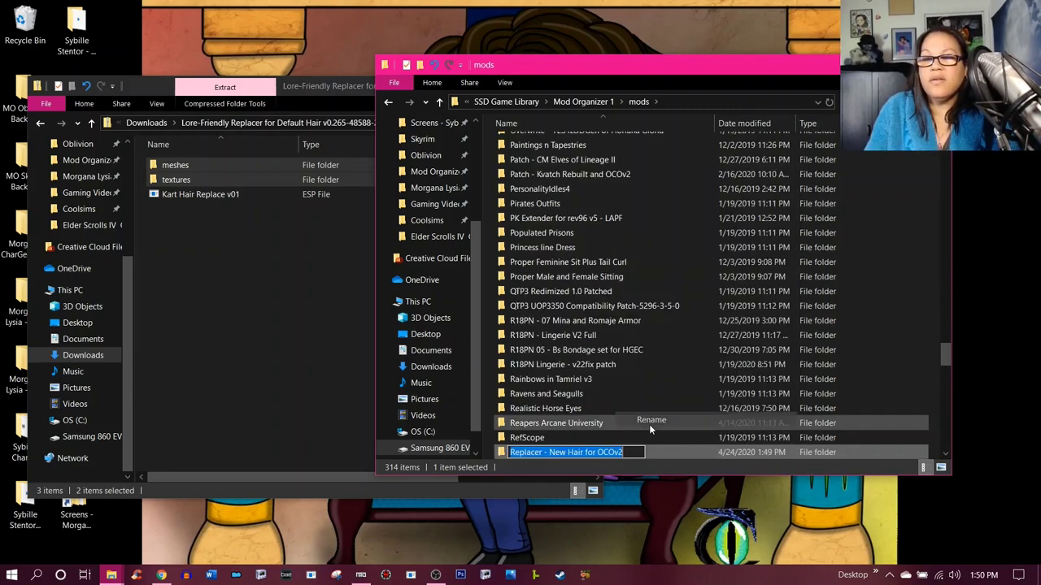
key(End)
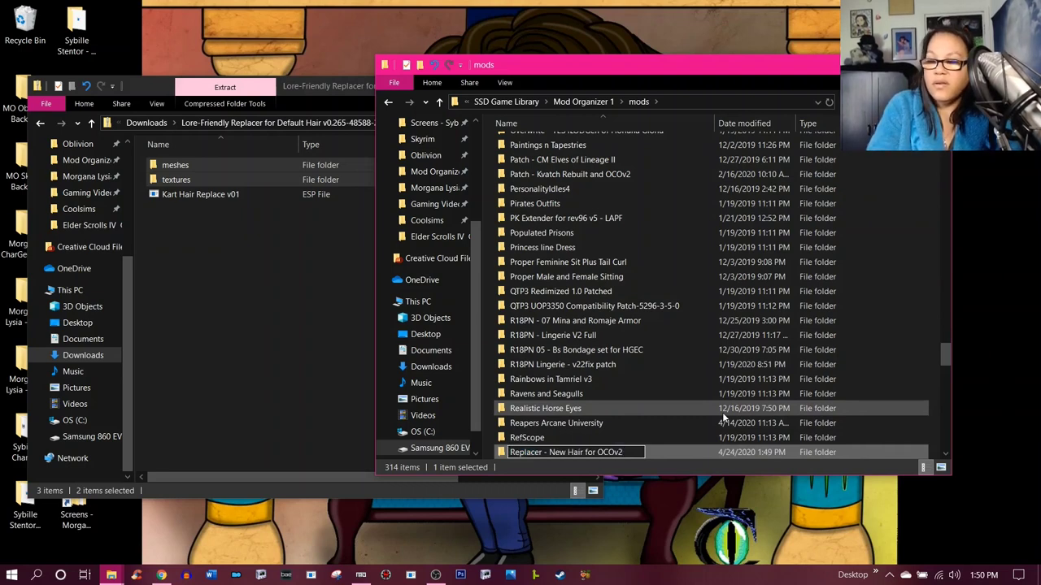
text(-)
key(BackSpace)
text(0)
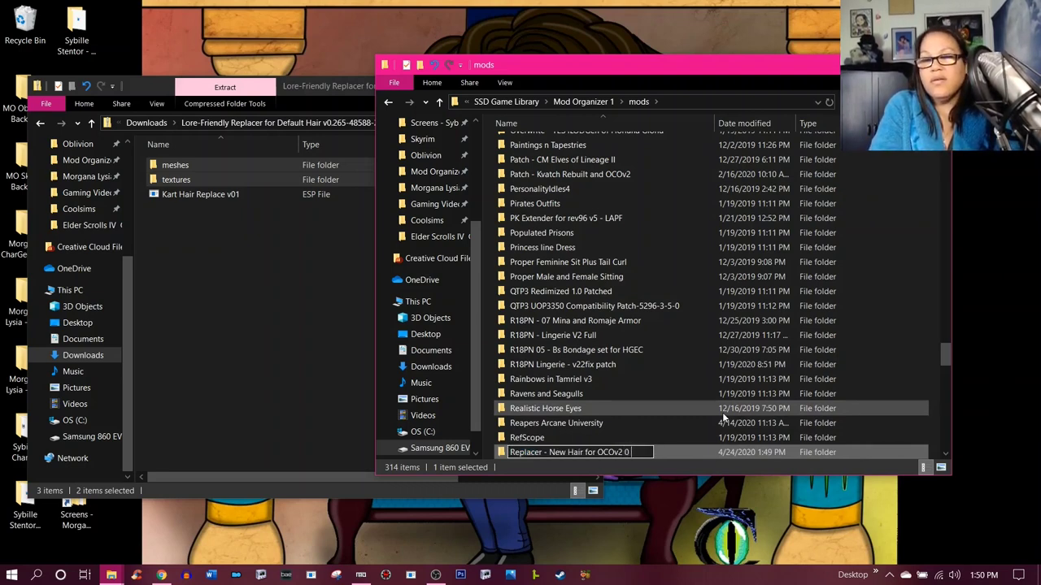
key(BackSpace)
text(- )
text(Cheph Tut)
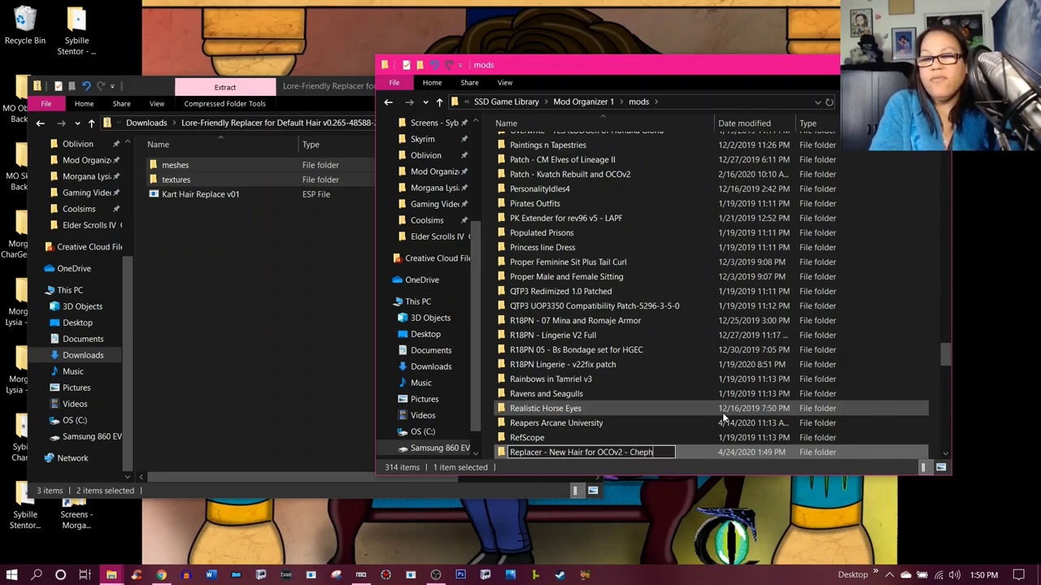
key(Return)
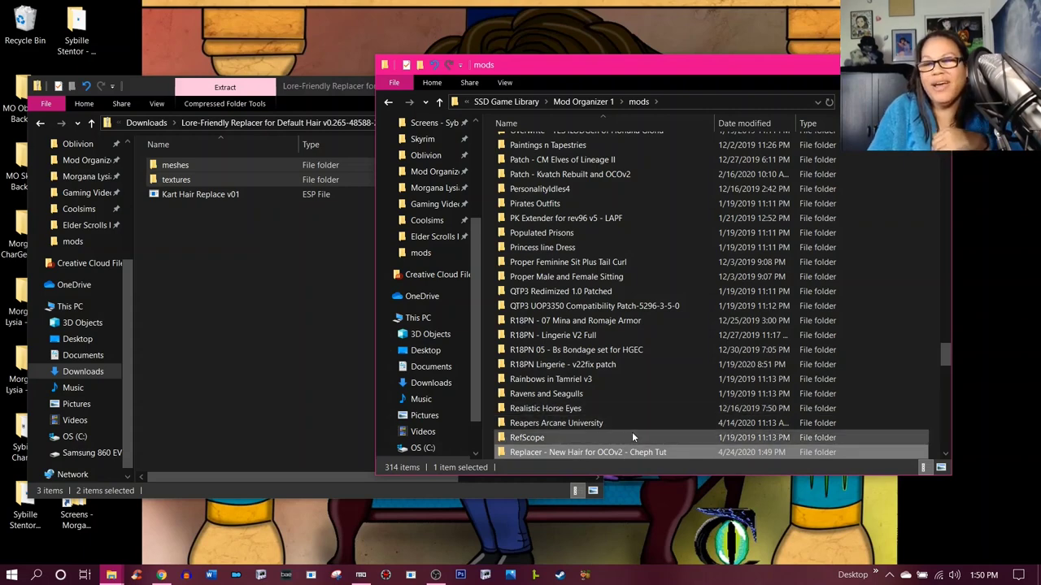
- Open the "Replacer - New Hair for OCOv2 - Cheph Tut" folder and copy the meshes and textures folders from the downloaded archive into it
scroll(633, 438, up, 7)
scroll(632, 431, up, 4)
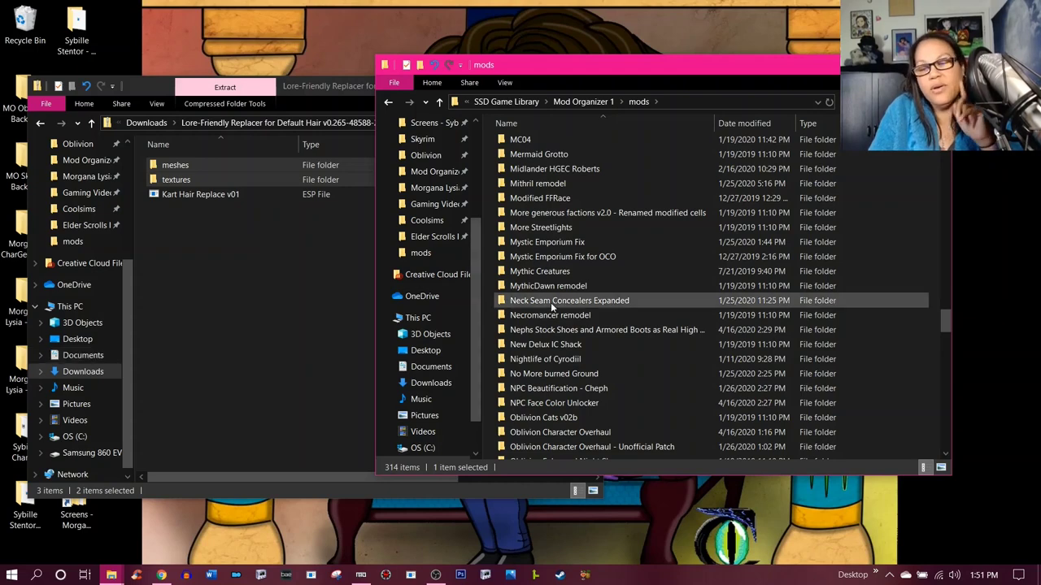
scroll(583, 333, down, 15)
scroll(583, 334, down, 4)
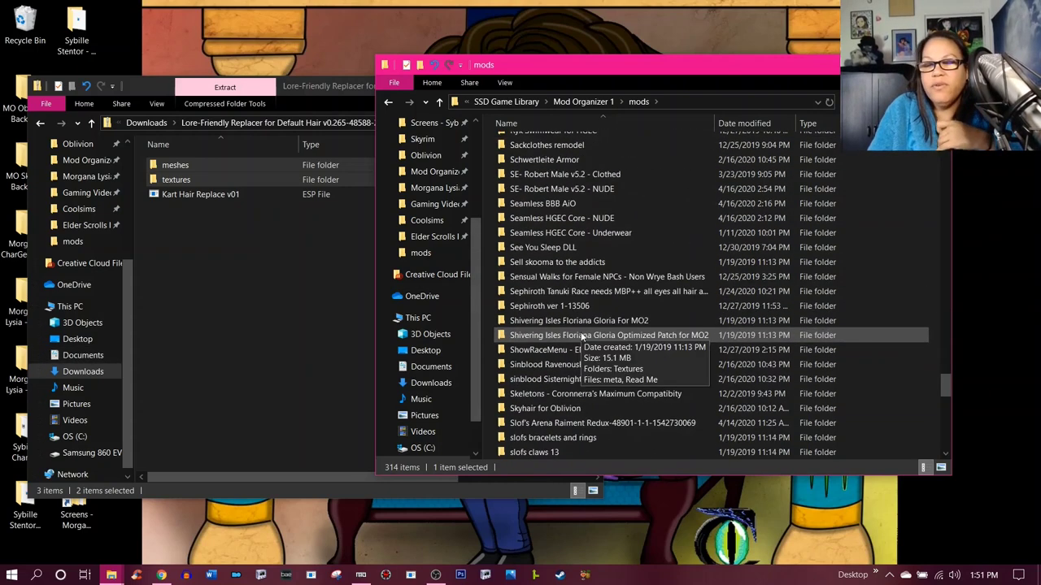
scroll(583, 333, up, 5)
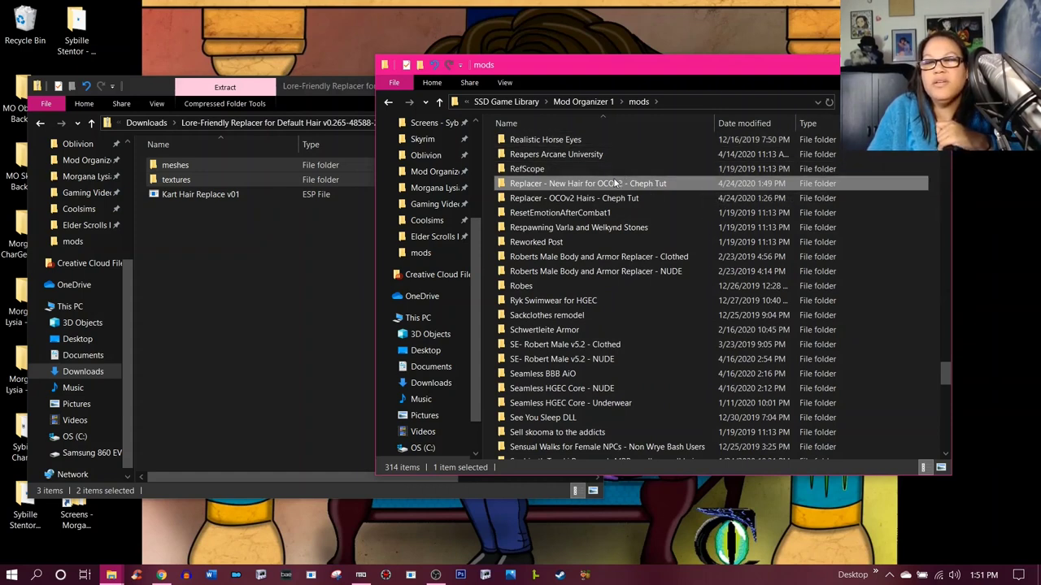
double_click(581, 183)
click(265, 167)
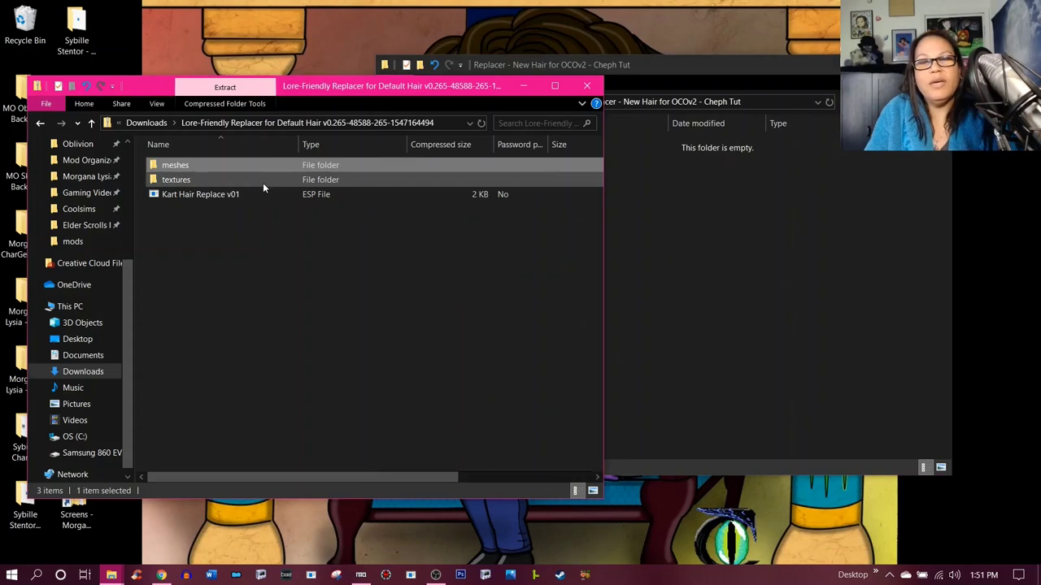
drag(263, 182, 832, 234)
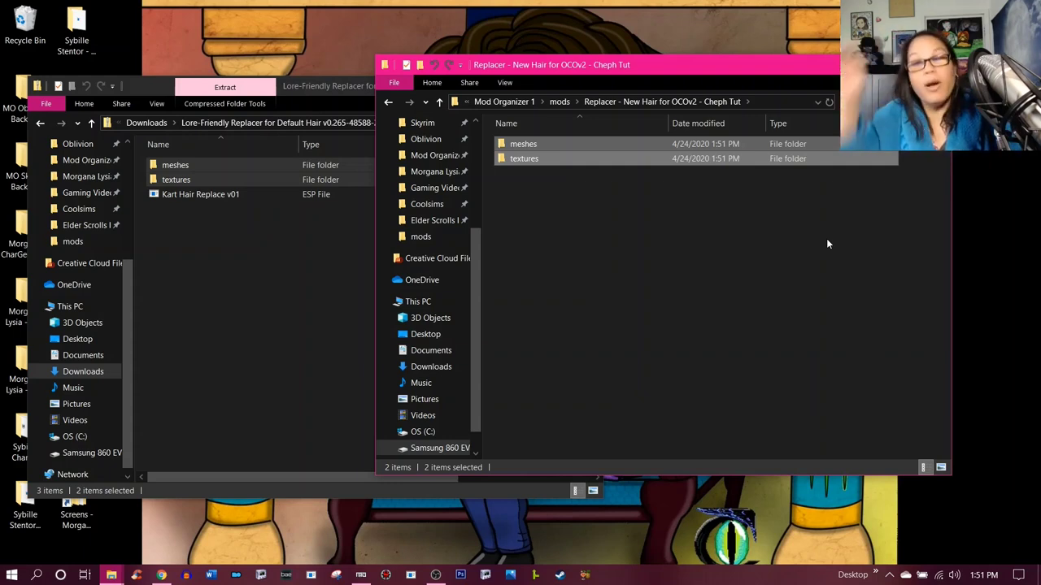
click(826, 238)
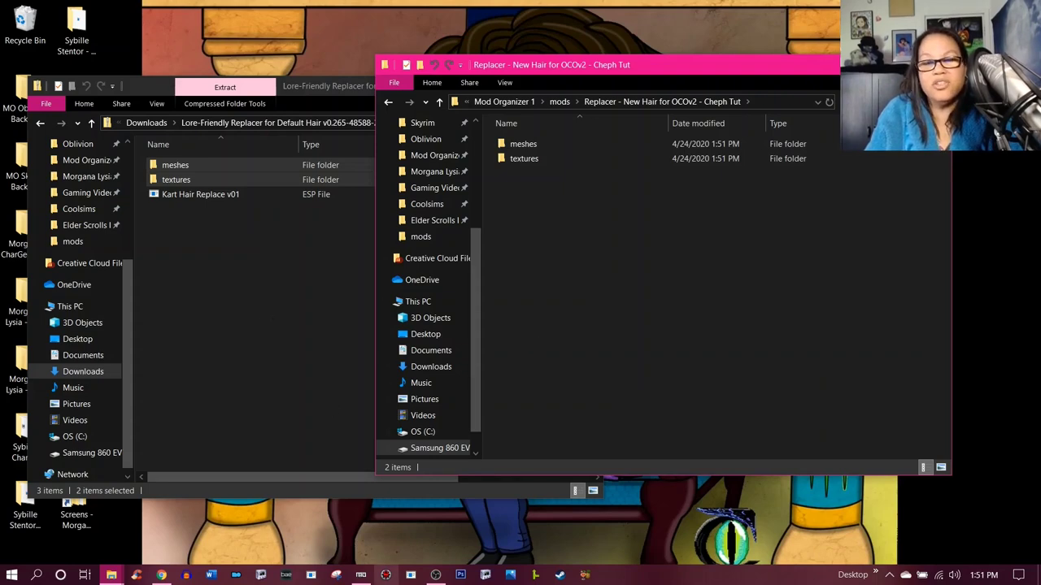
- Switch to Mod Organizer, choose Construction Set as the program and launch it
click(363, 577)
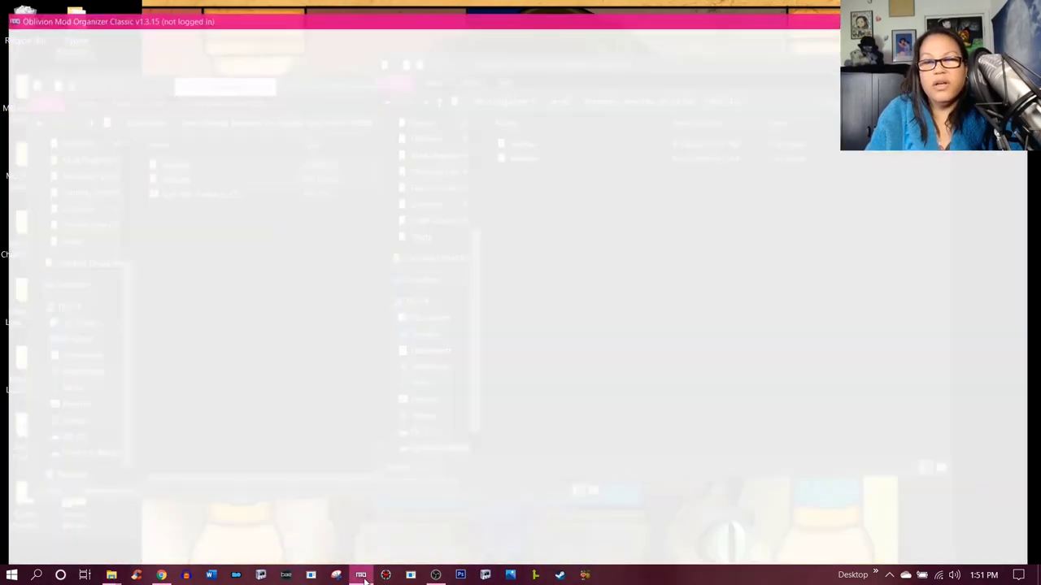
click(825, 80)
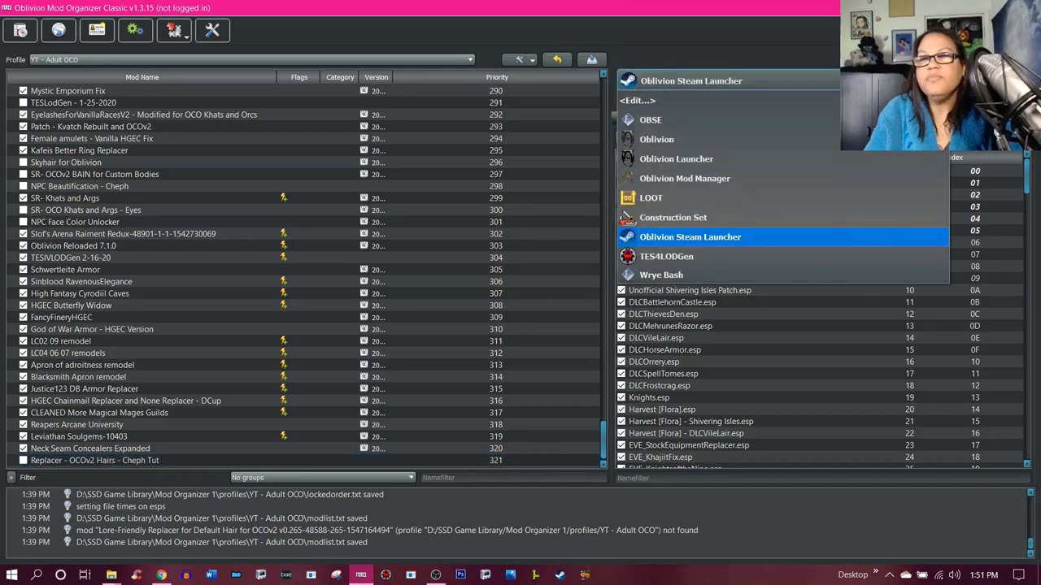
click(543, 9)
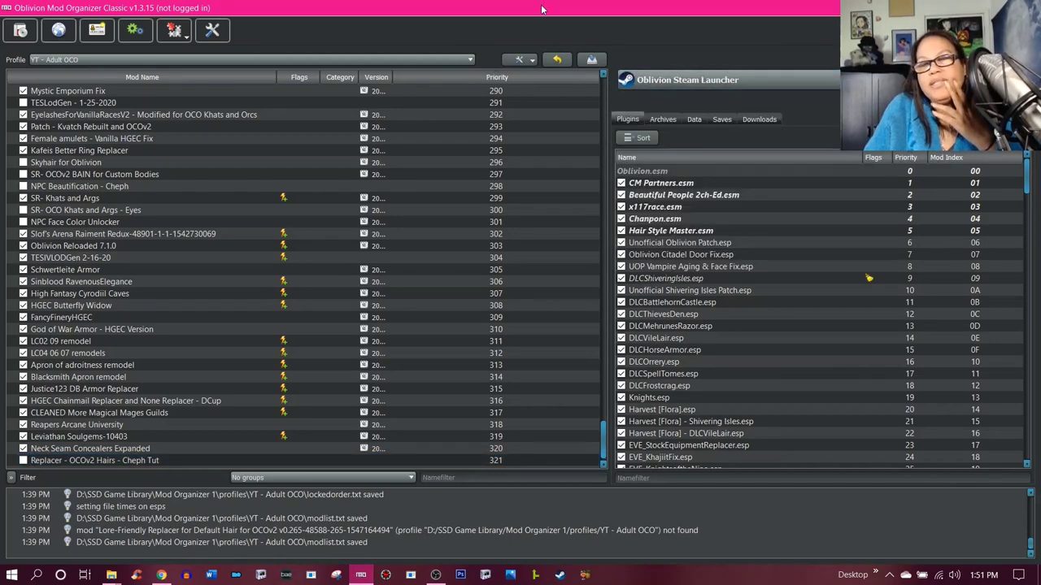
click(704, 88)
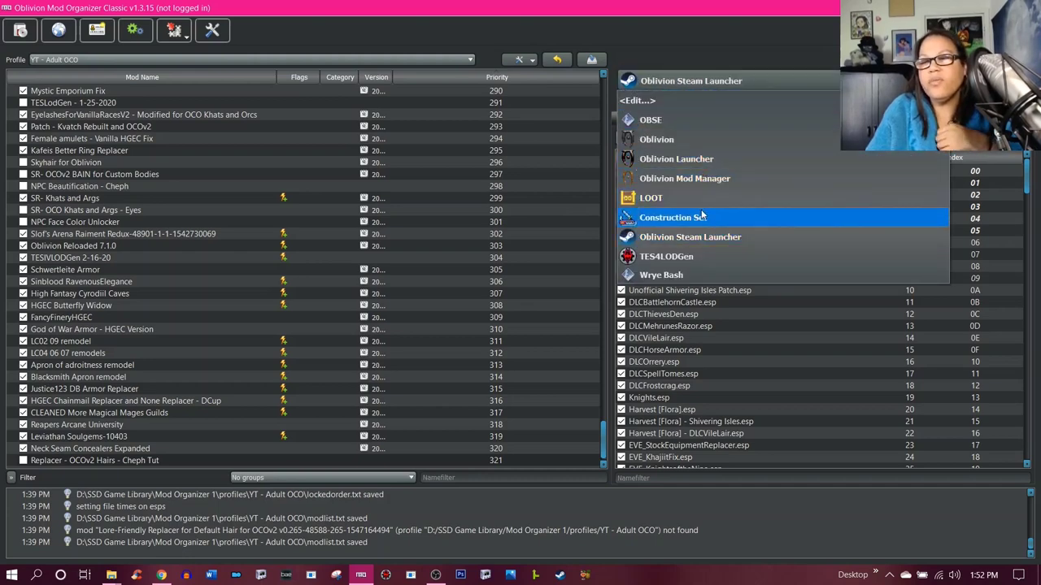
click(700, 211)
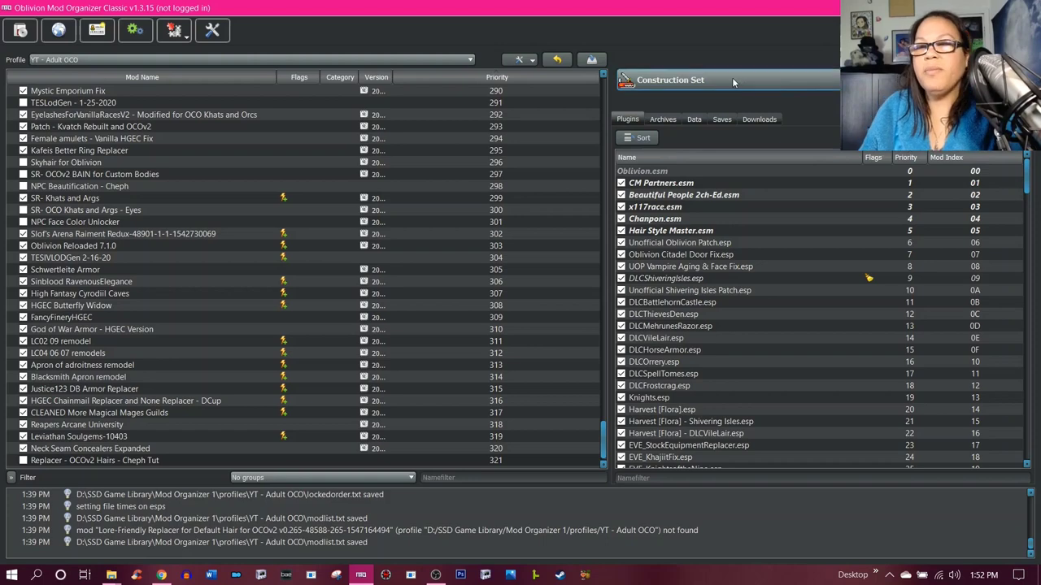
click(683, 79)
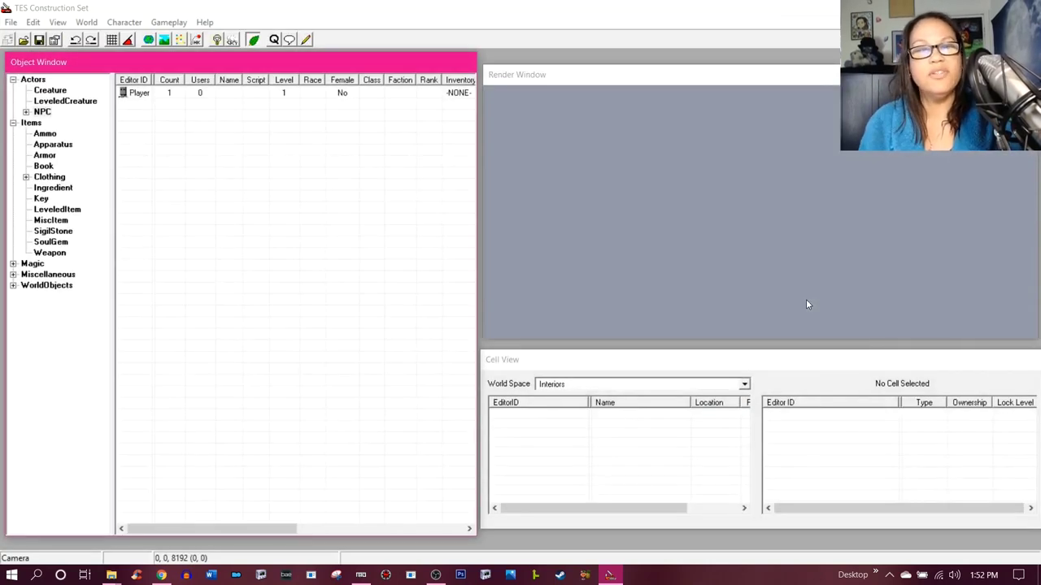
- Open the data file list, mark Oblivion.esm, look through the plugins and cancel the dialog
click(195, 11)
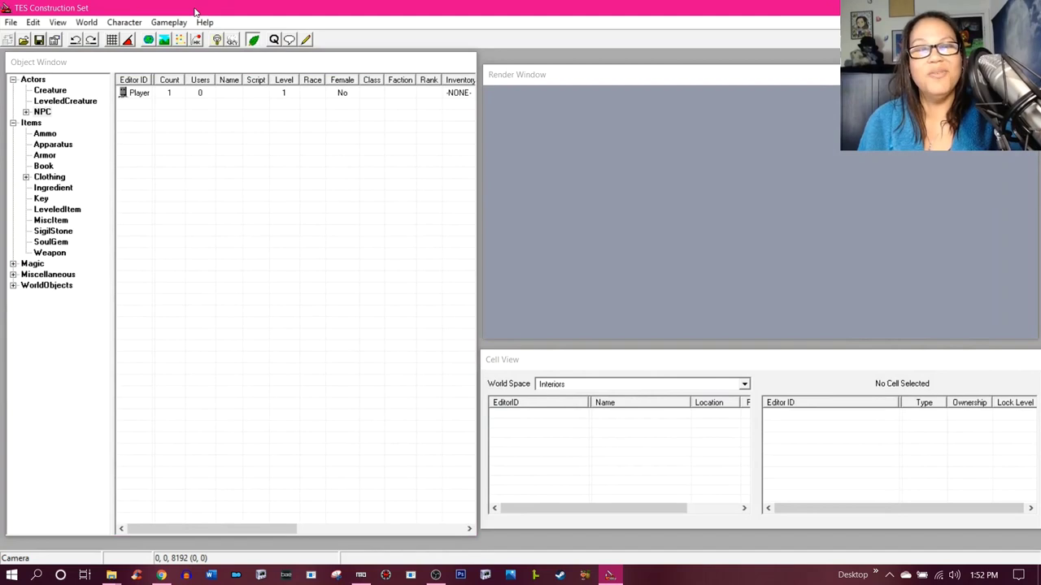
click(24, 42)
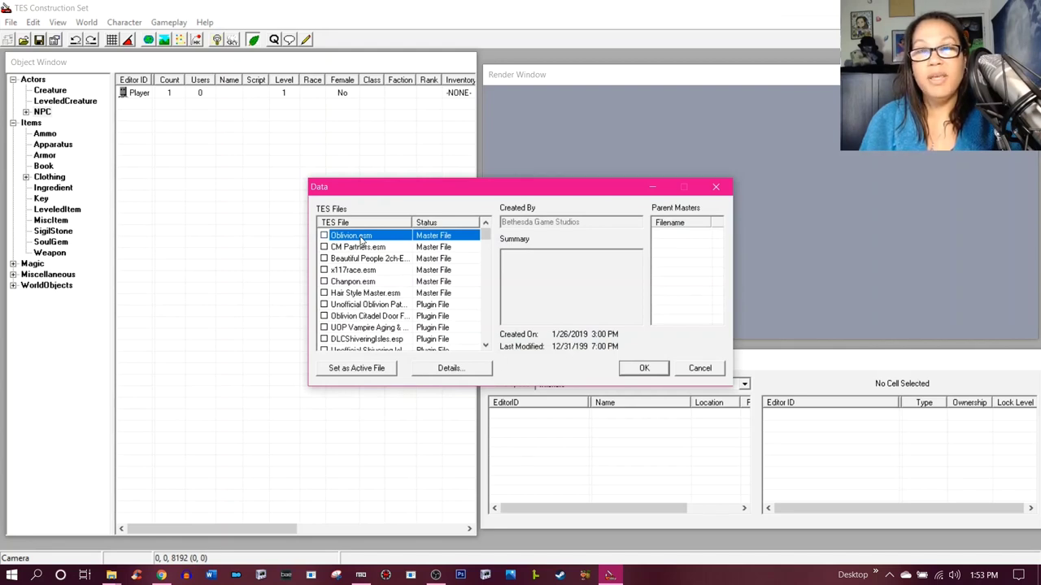
double_click(361, 238)
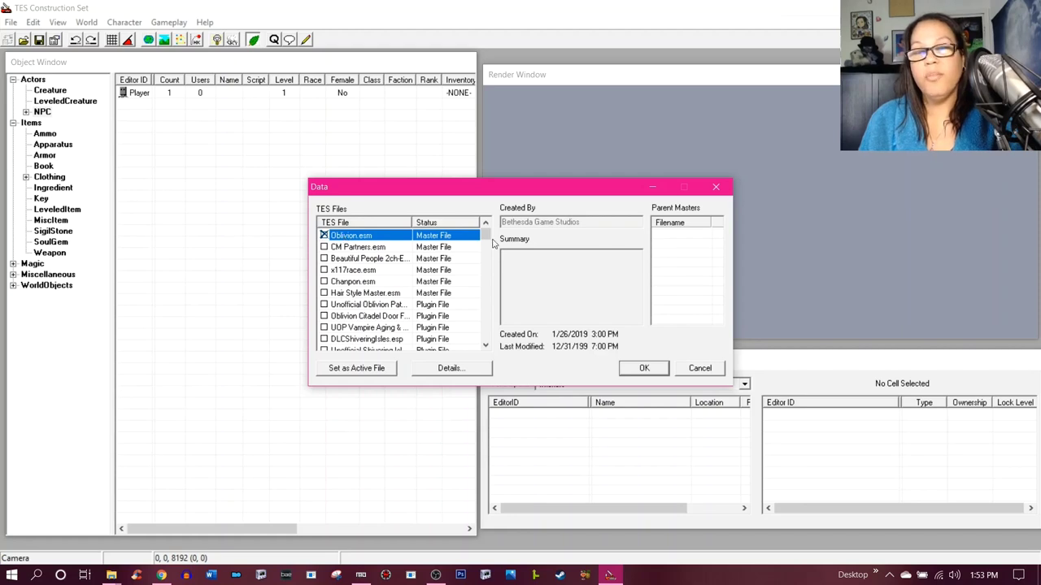
drag(486, 236, 485, 340)
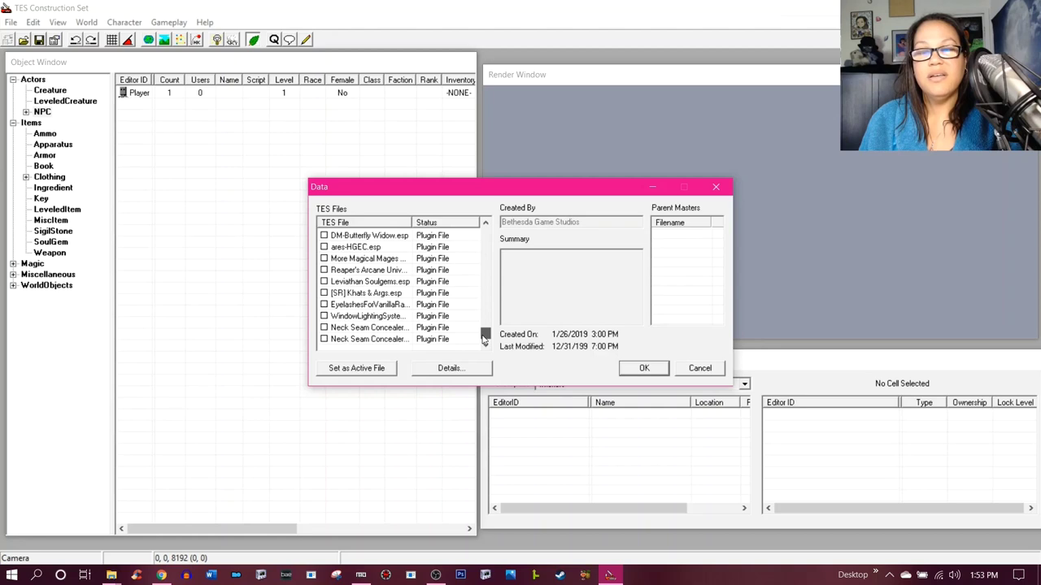
drag(484, 340, 486, 235)
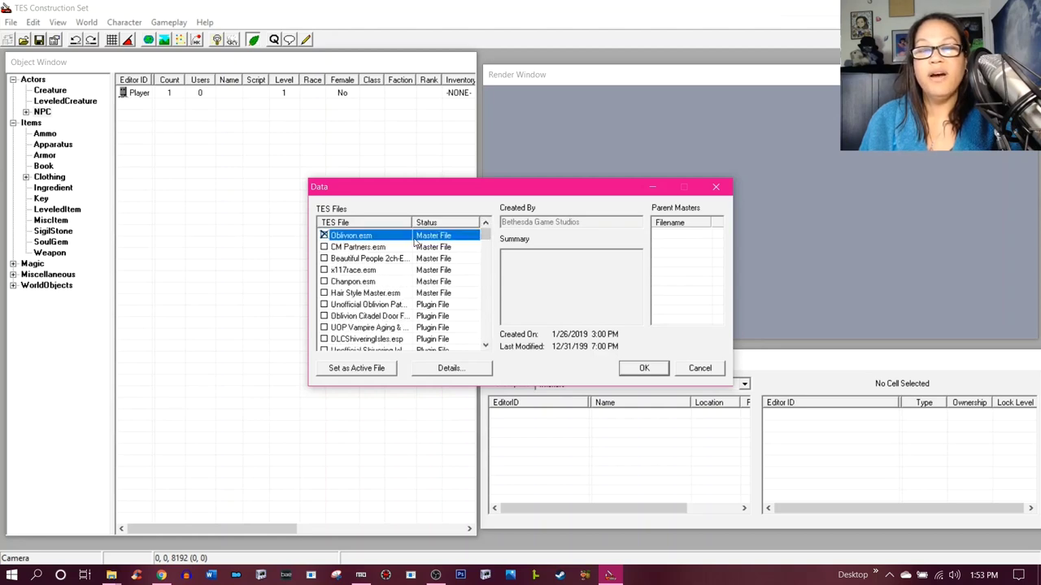
click(689, 370)
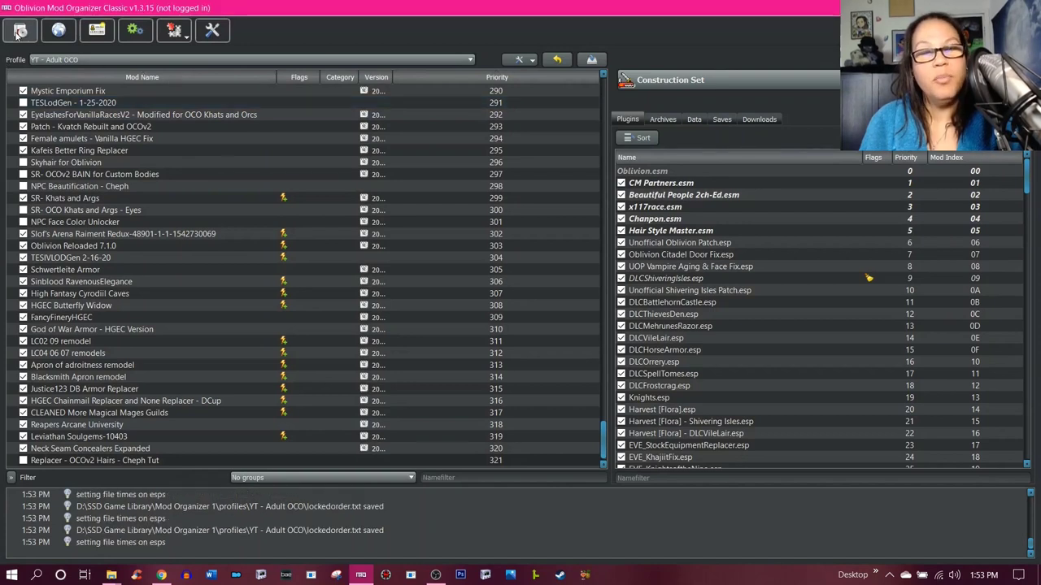
- Start installing a mod from the "Lore-Friendly Replacer for Default Hair v0.265" archive in the Downloads folder
scroll(142, 260, down, 1)
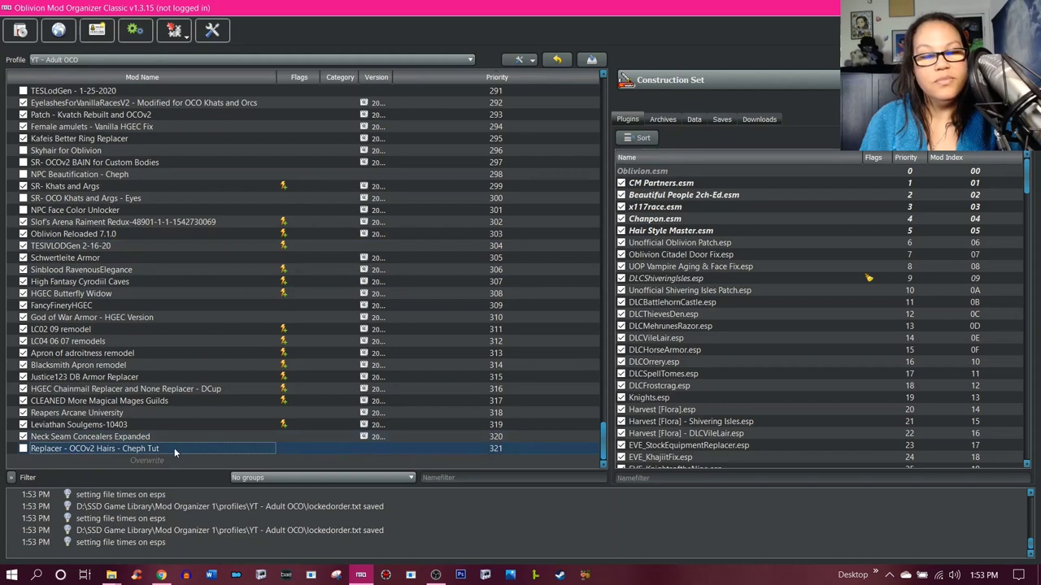
click(20, 35)
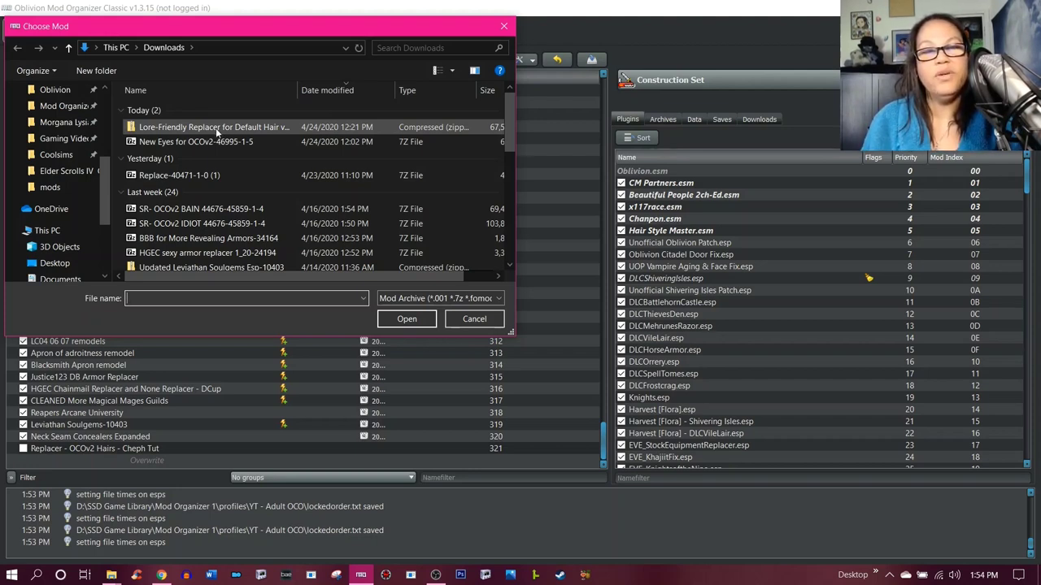
click(171, 128)
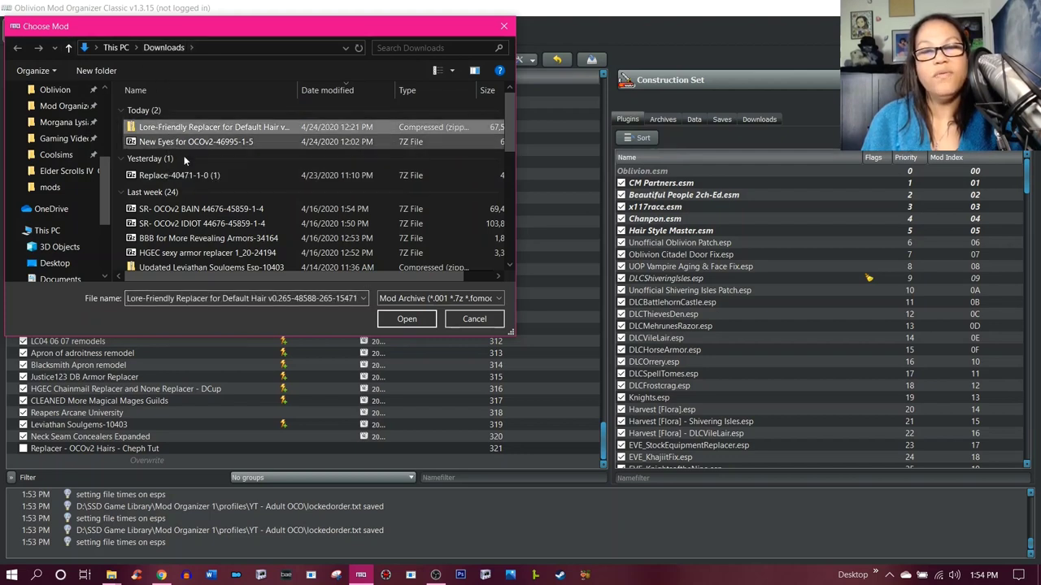
click(405, 320)
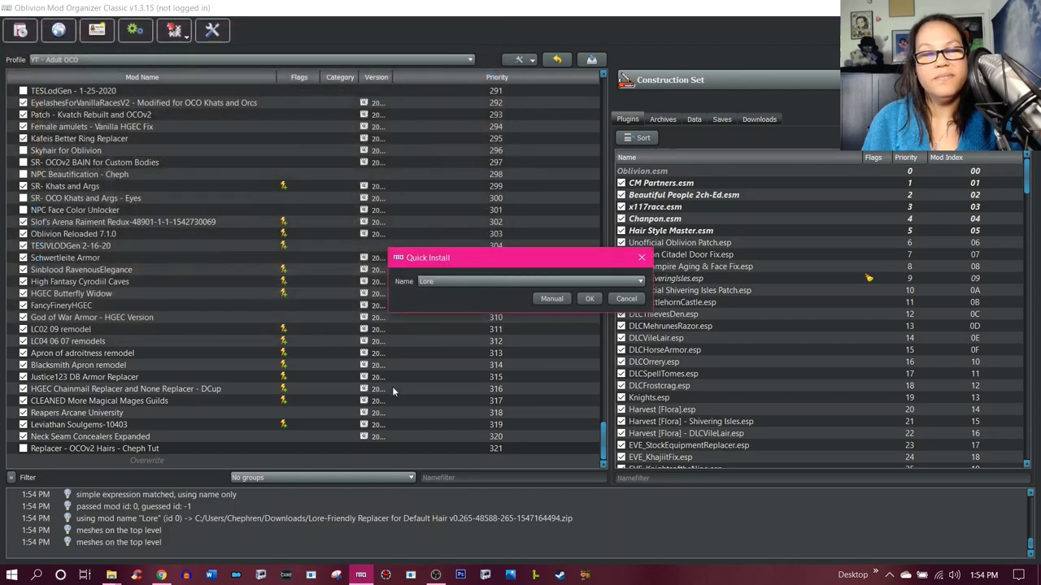
- Choose the full archive name as the mod name and insert "OCOv2" before "Default Hair"
click(640, 281)
click(567, 302)
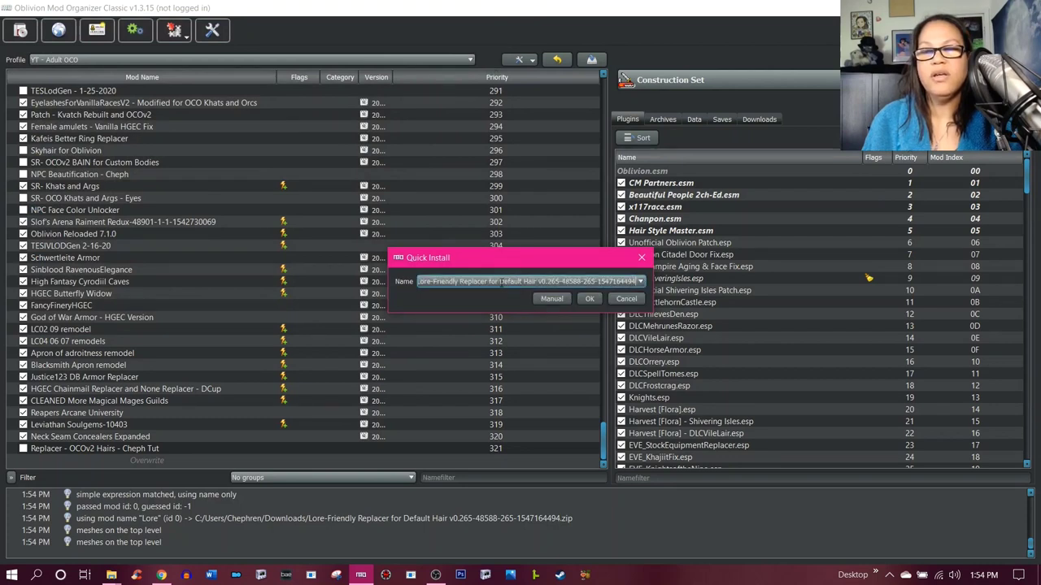
click(501, 281)
text(OC)
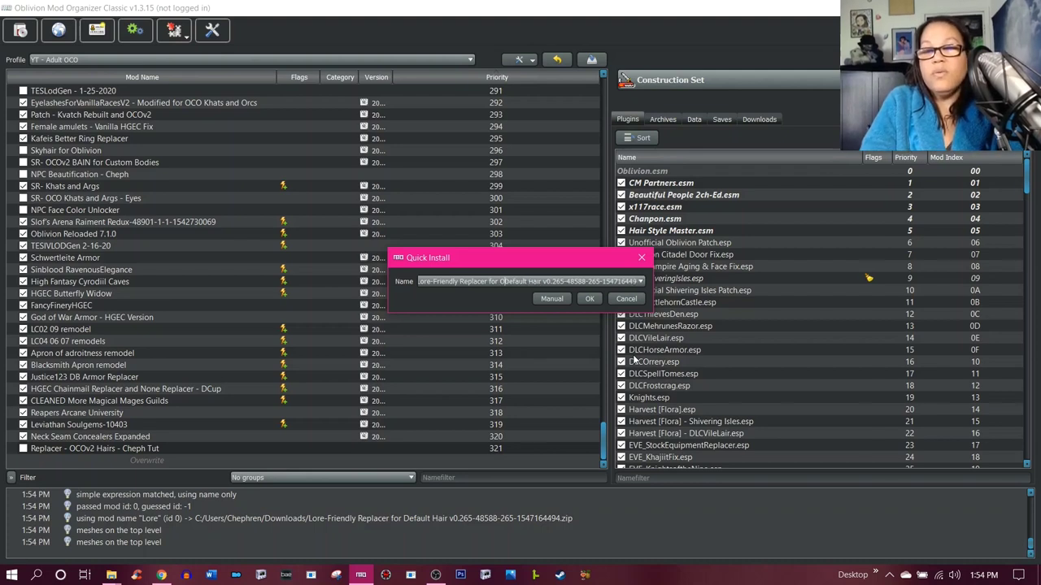
text(O)
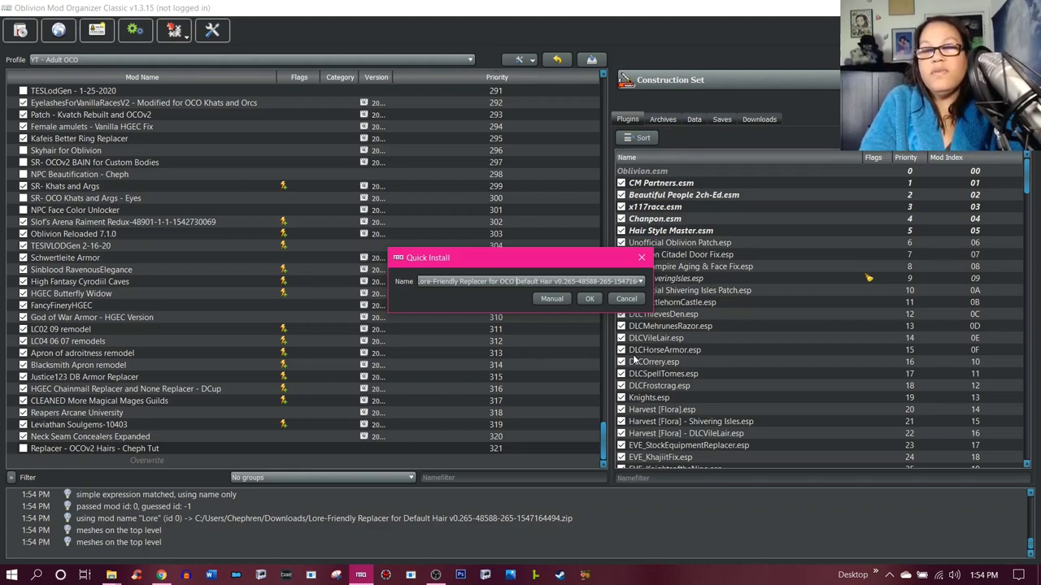
key(BackSpace)
text(v2)
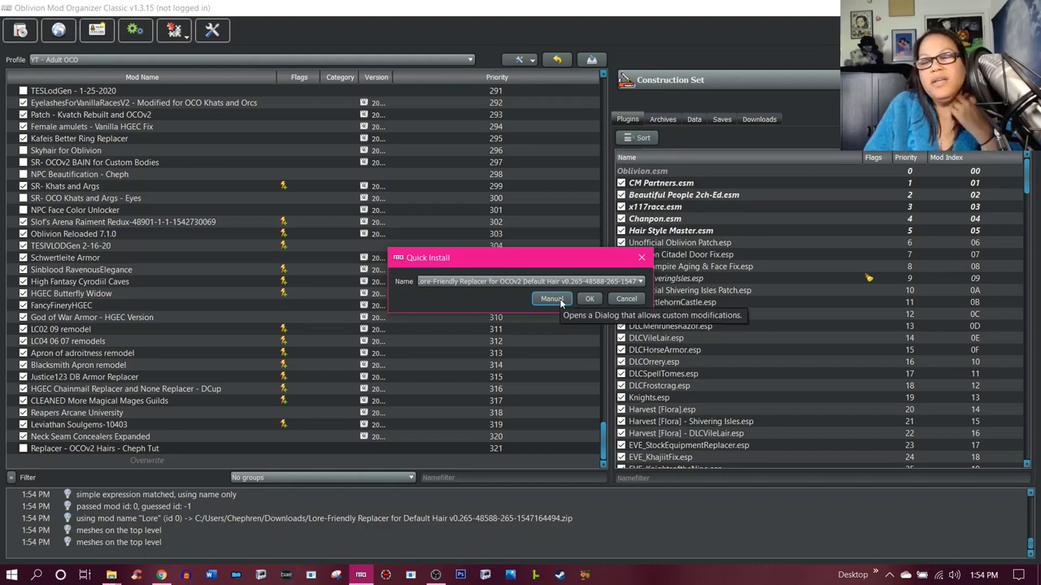
triple_click(516, 280)
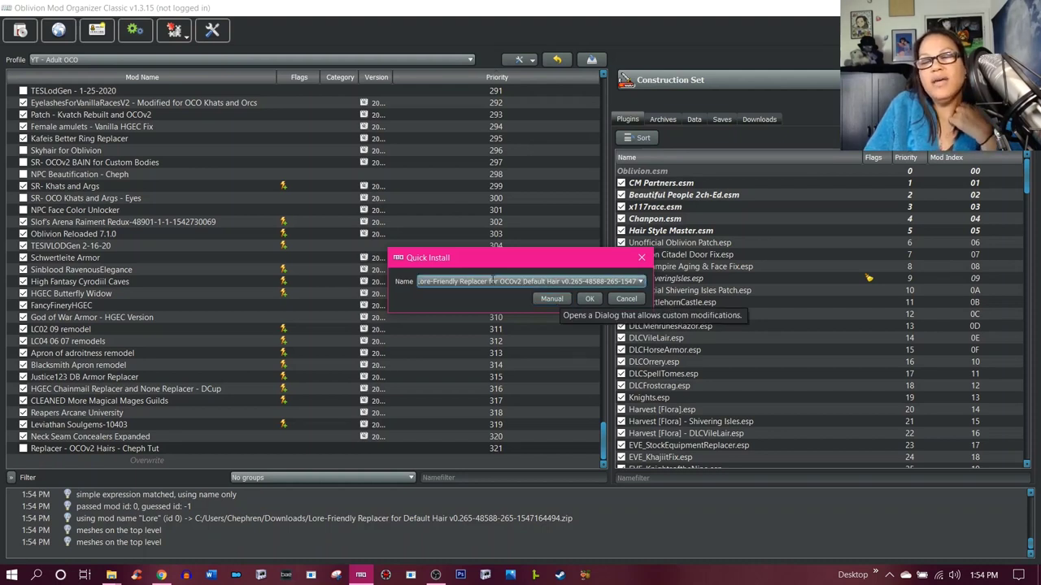
click(520, 281)
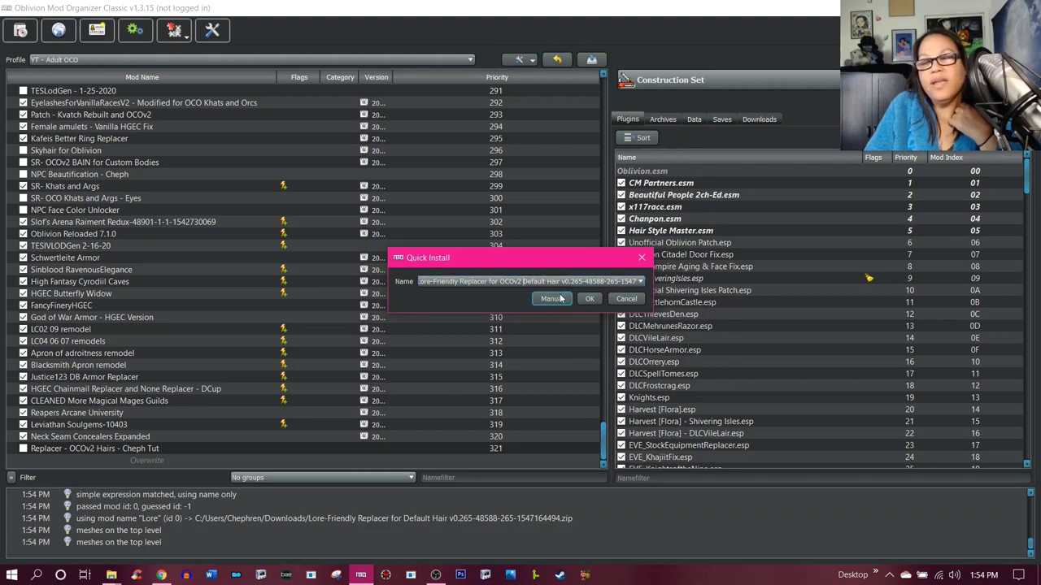
- Switch to the manual installation, expand the meshes folder and set <data> as the data directory
click(552, 298)
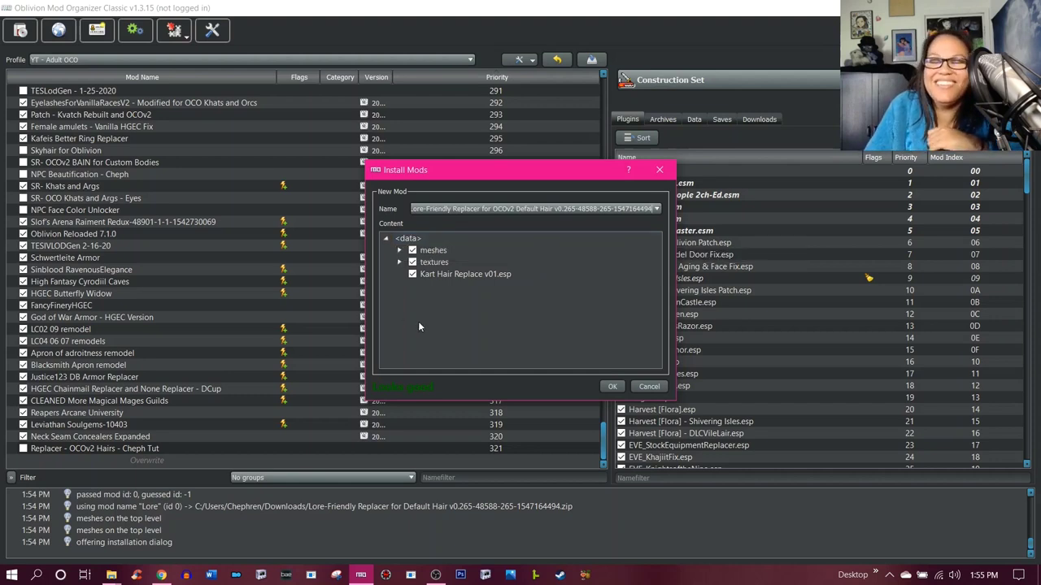
click(400, 251)
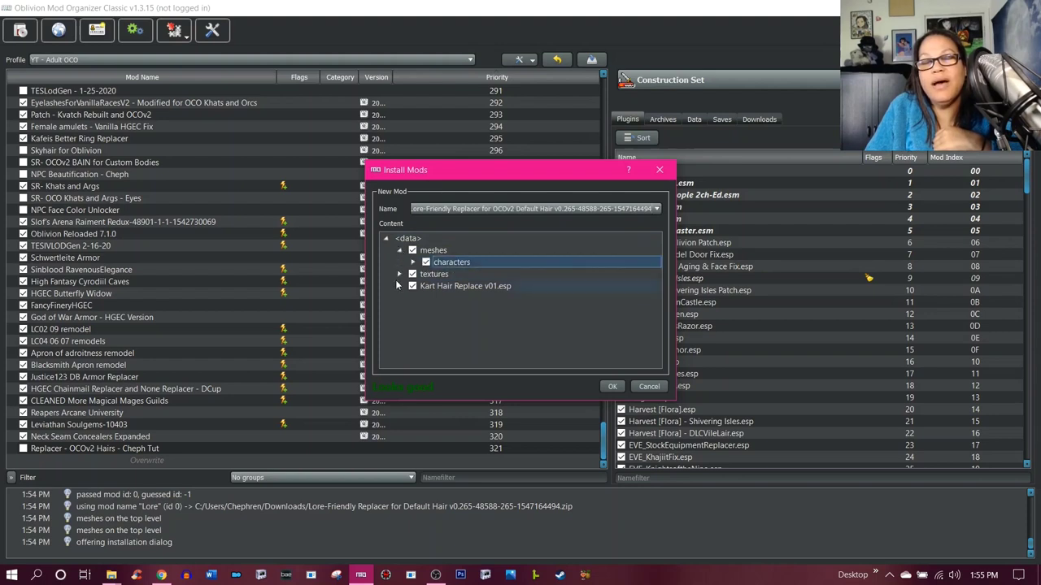
right_click(405, 240)
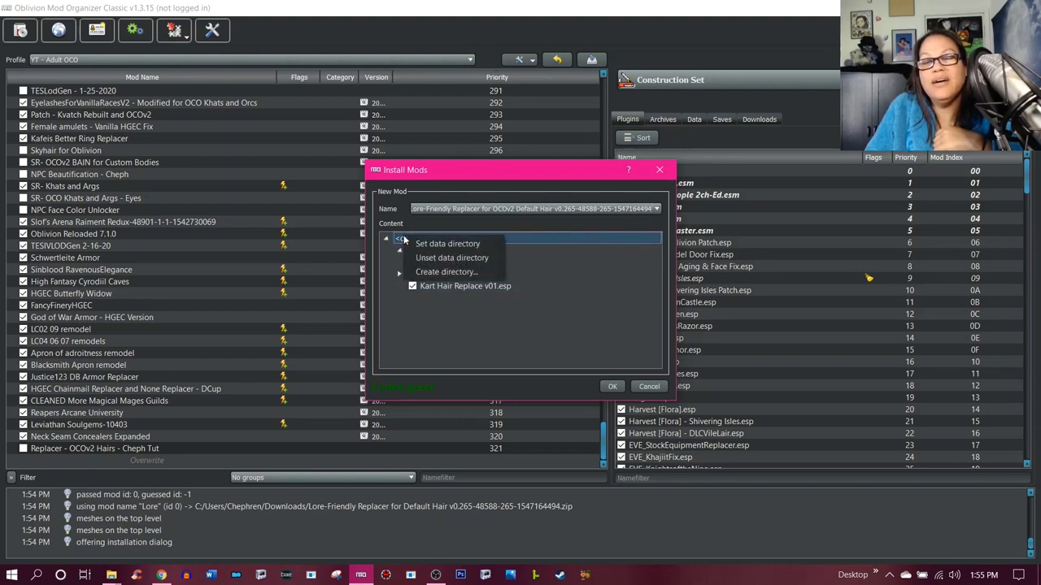
click(447, 244)
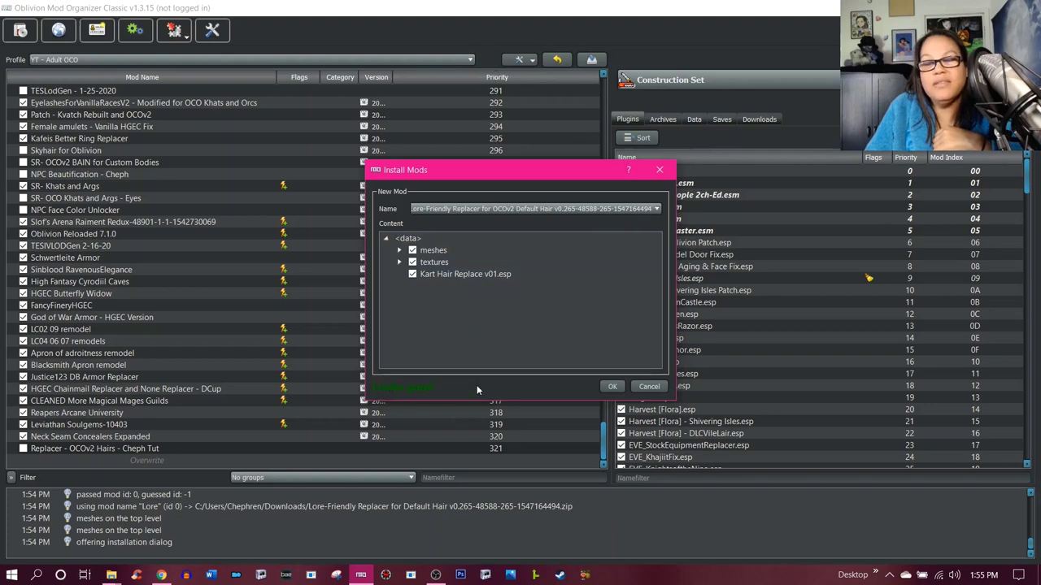
right_click(418, 239)
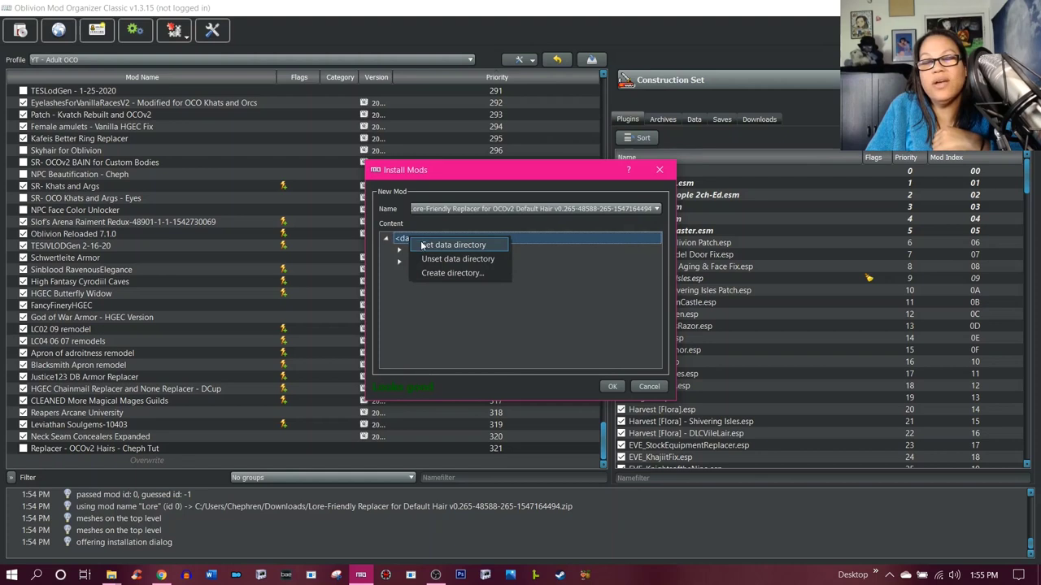
click(457, 390)
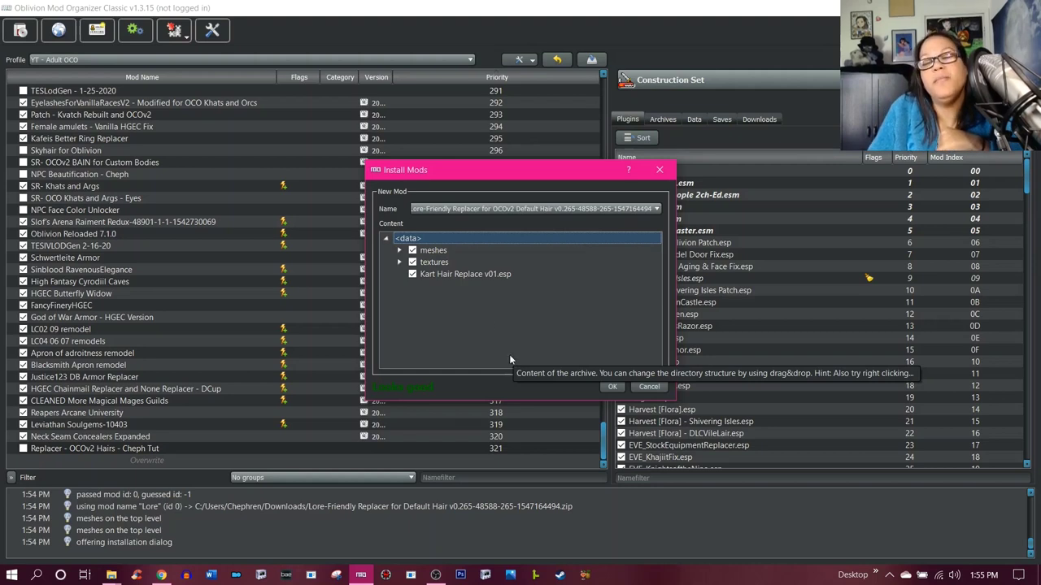
- Expand meshes, characters, kart and hair in the archive content and look through the hair files
click(399, 250)
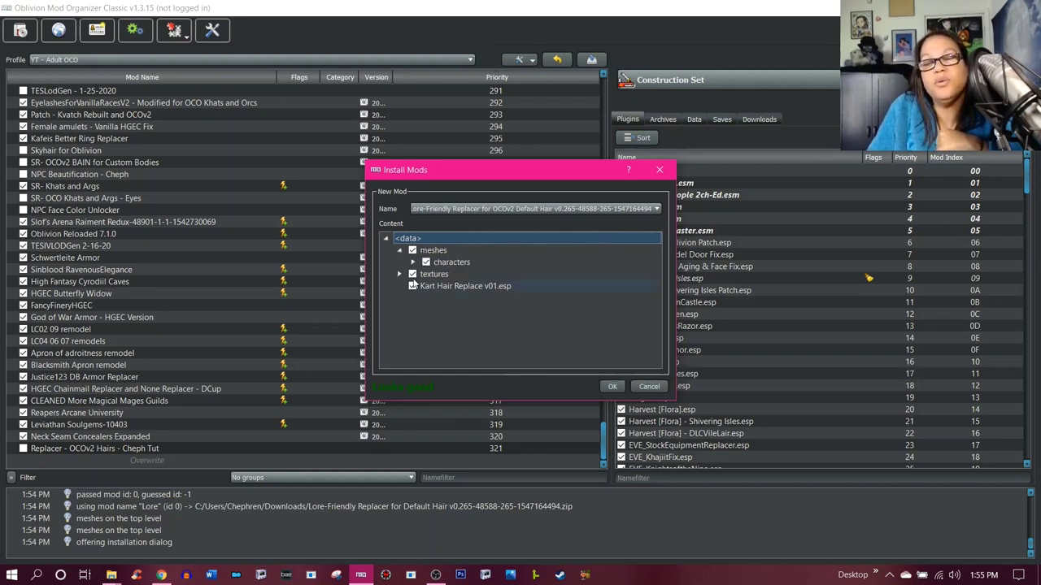
click(413, 262)
click(426, 274)
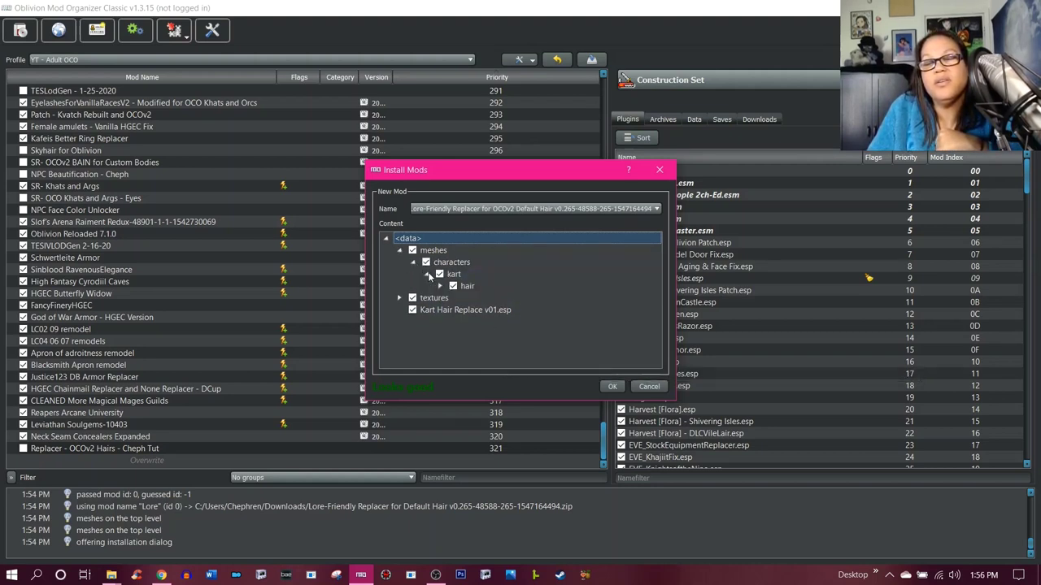
click(440, 286)
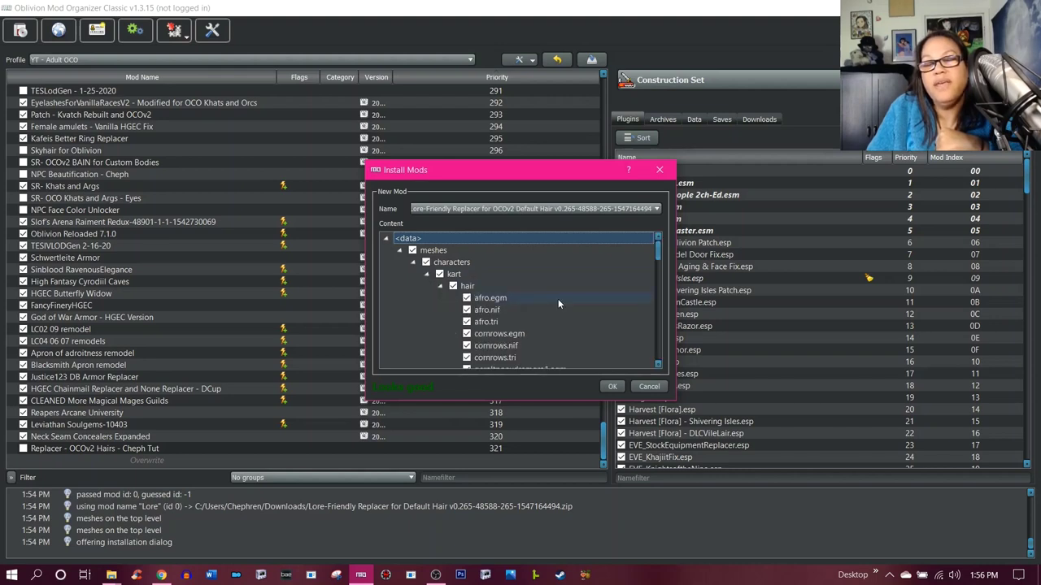
scroll(558, 298, down, 1)
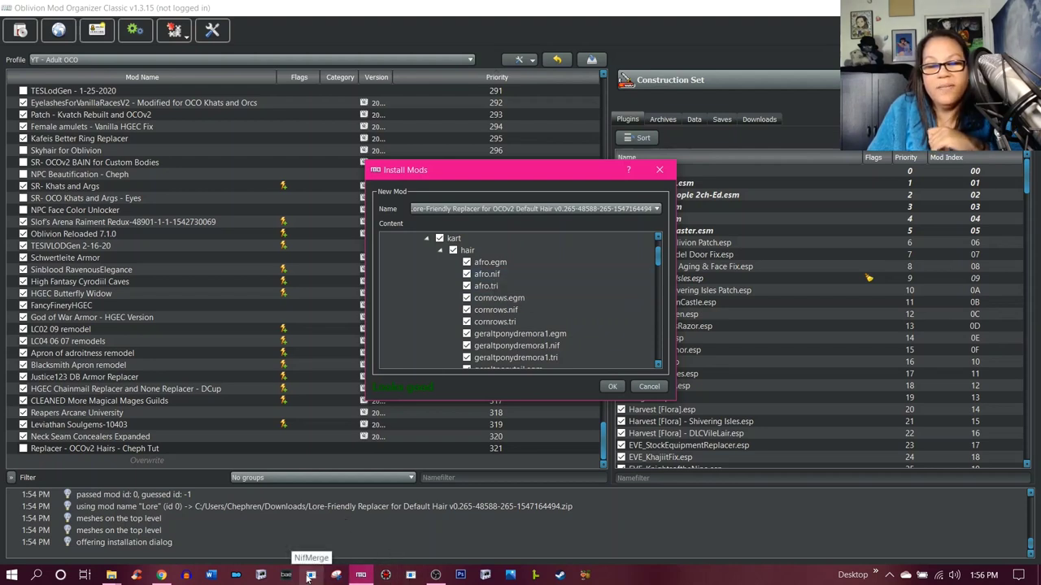
- Switch to Chrome, search Google for "nifskope", view the NifTools NifSkope page and close it
click(161, 575)
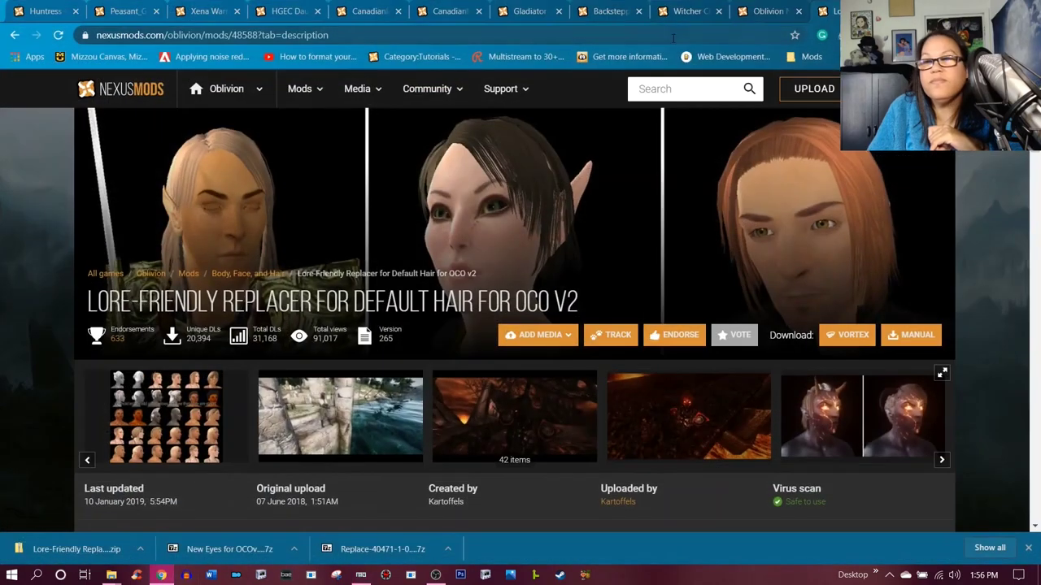
key(ctrl+t)
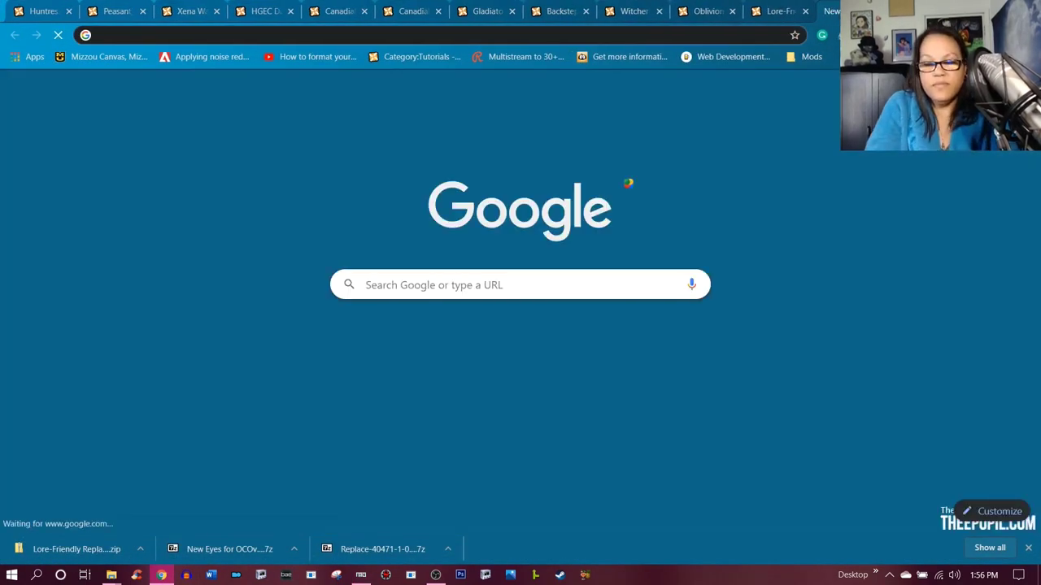
text(nifskope)
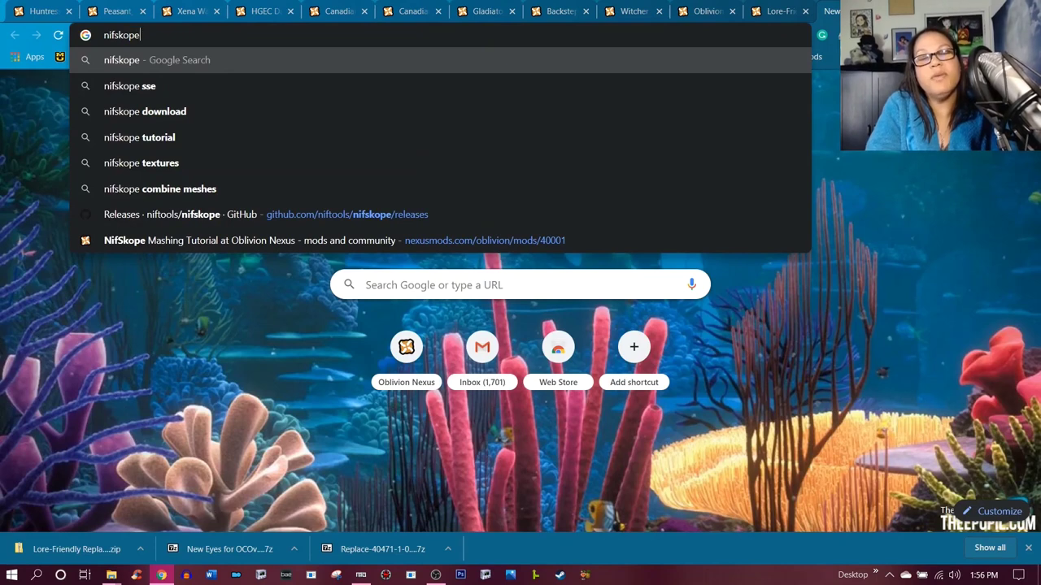
key(Return)
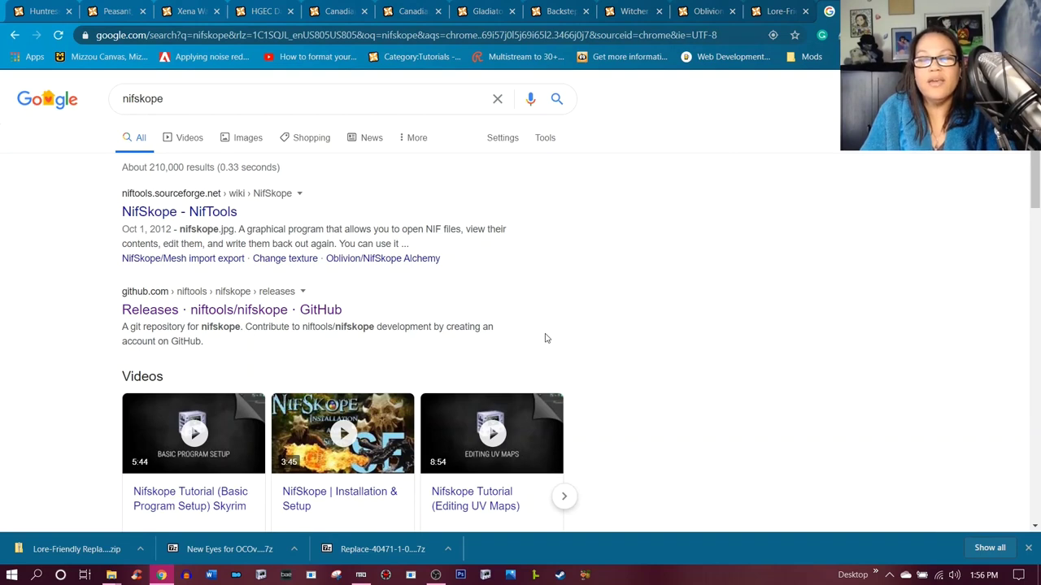
click(189, 213)
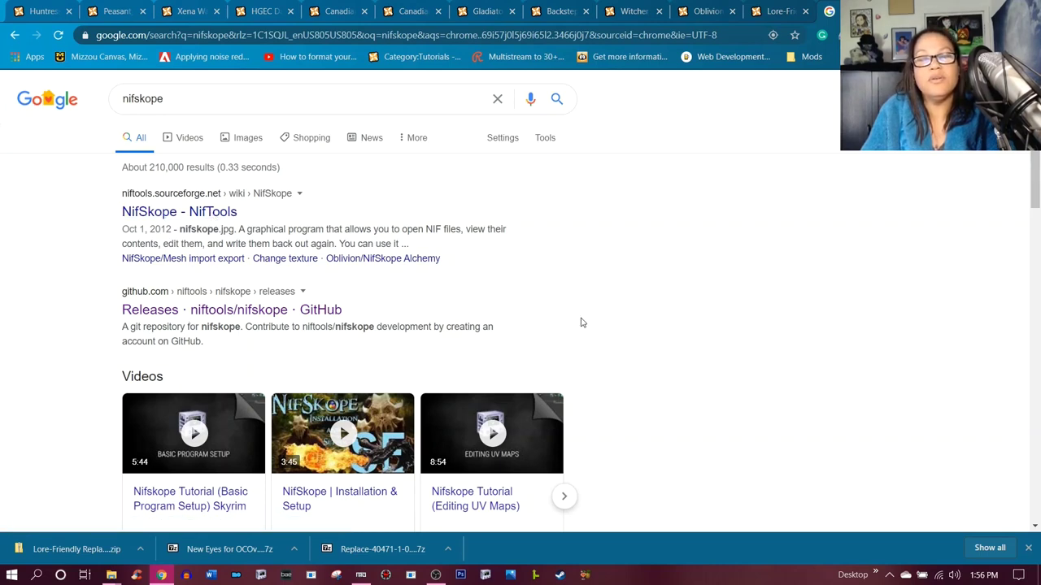
click(171, 213)
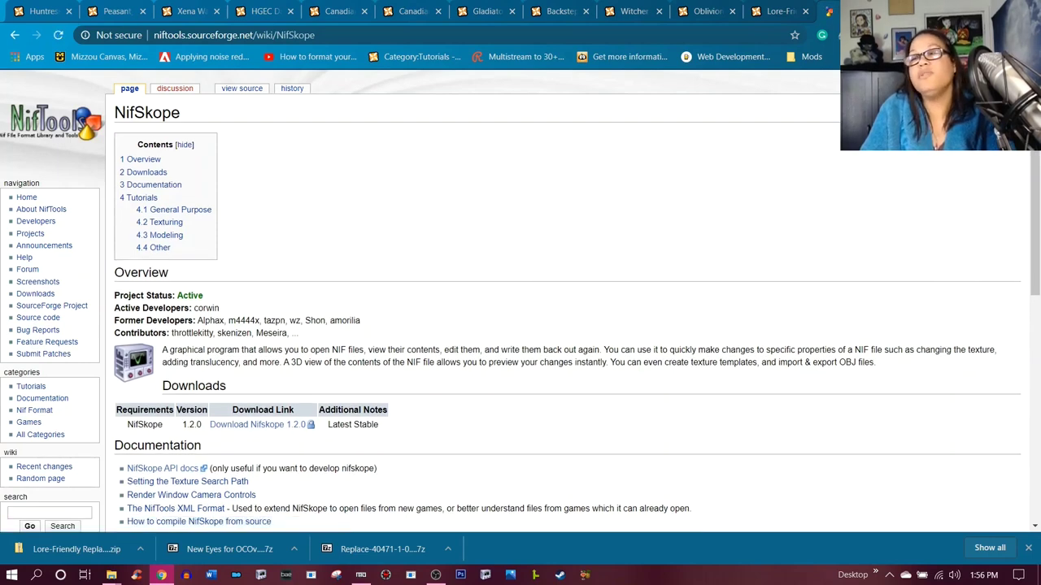
key(ctrl+w)
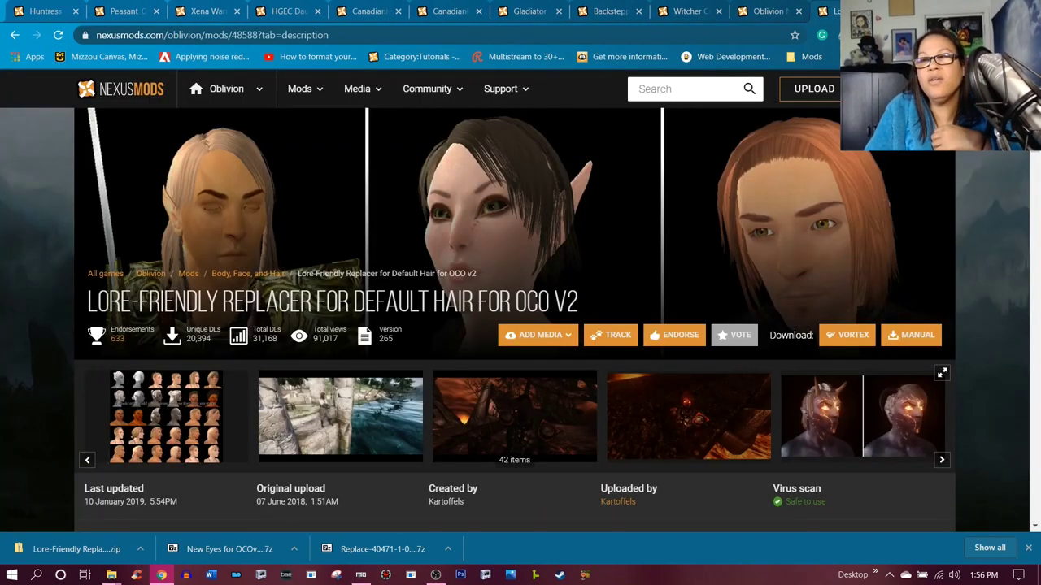
- Return to Mod Organizer, open afro.nif from the archive's hair folder in NifSkope and examine the mesh from different angles
key(alt+Tab)
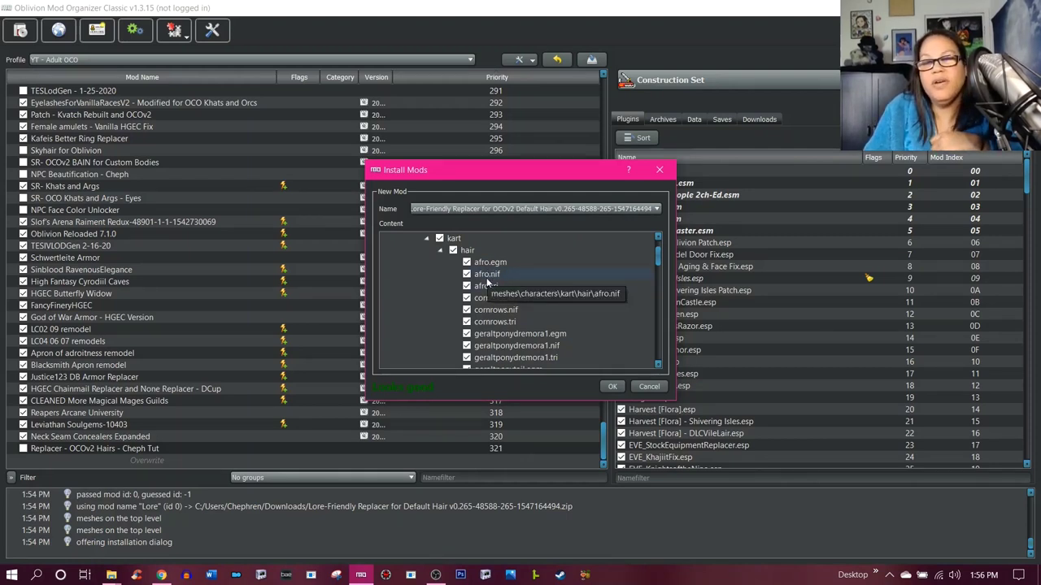
right_click(489, 279)
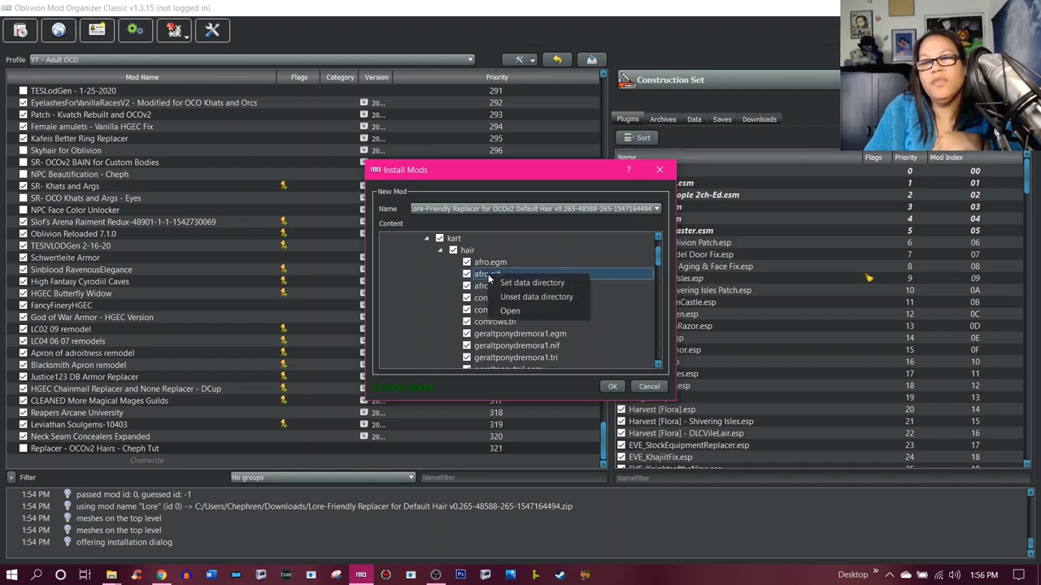
click(509, 312)
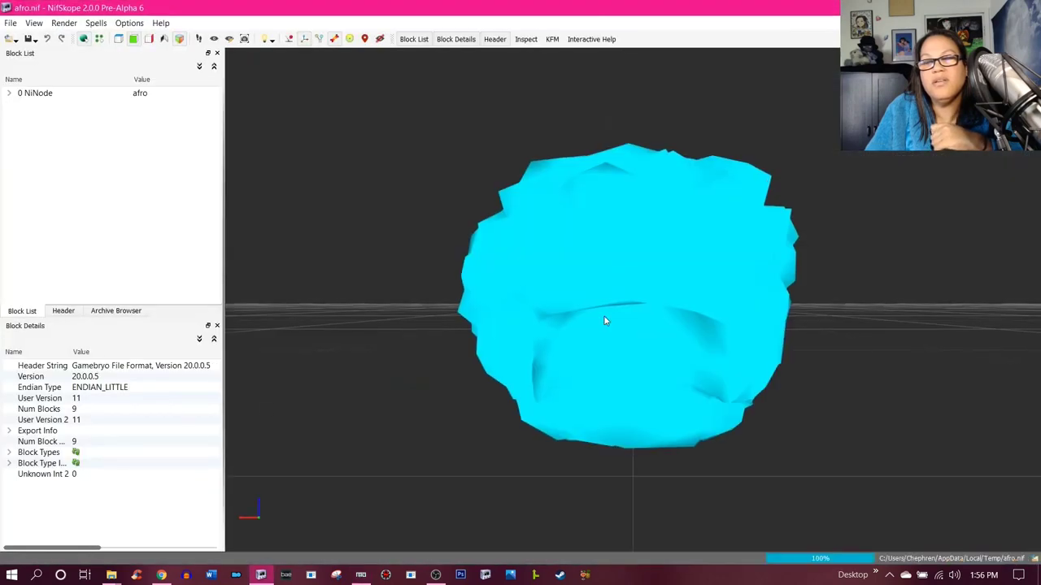
mouse_move(844, 323)
mouse_down()
mouse_move(771, 355)
mouse_move(724, 267)
mouse_move(739, 315)
mouse_move(943, 320)
mouse_move(718, 318)
mouse_move(855, 317)
mouse_up()
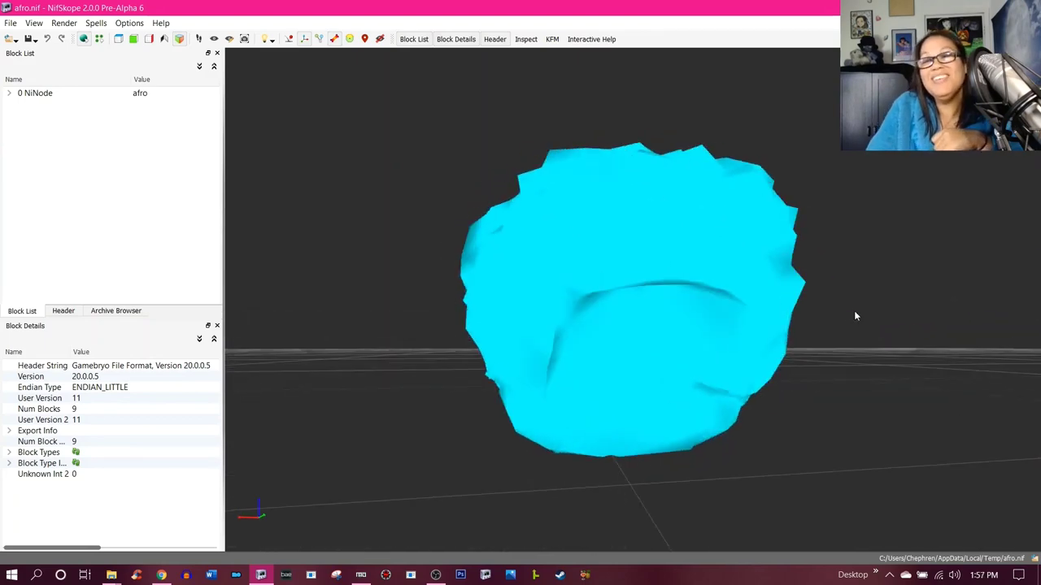
drag(854, 315, 943, 321)
- Switch back to Mod Organizer, finish the manual installation and enable the new Lore-Friendly Replacer for OCOv2 Default Hair mod
key(alt+Tab)
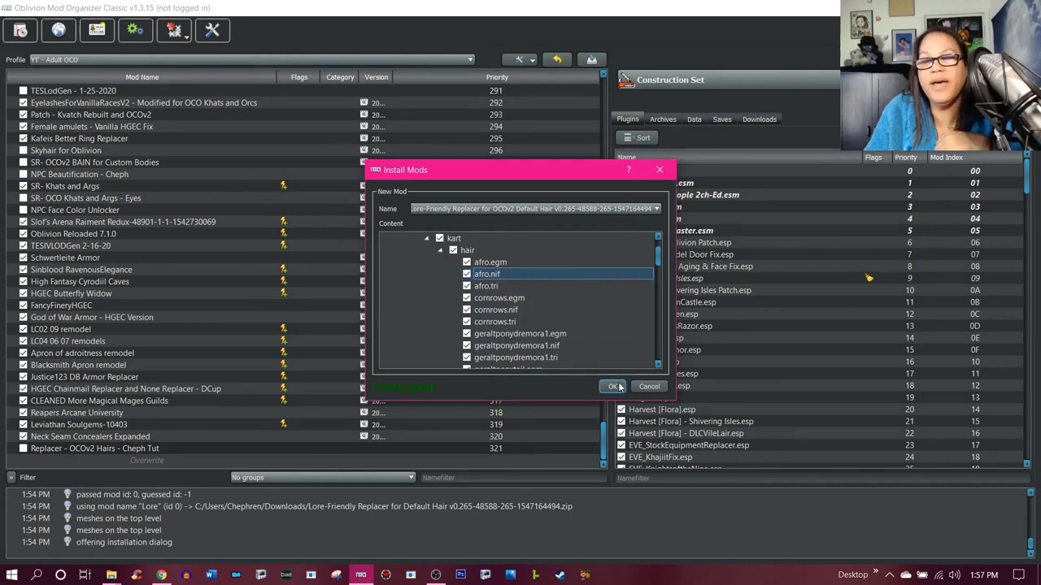
click(614, 387)
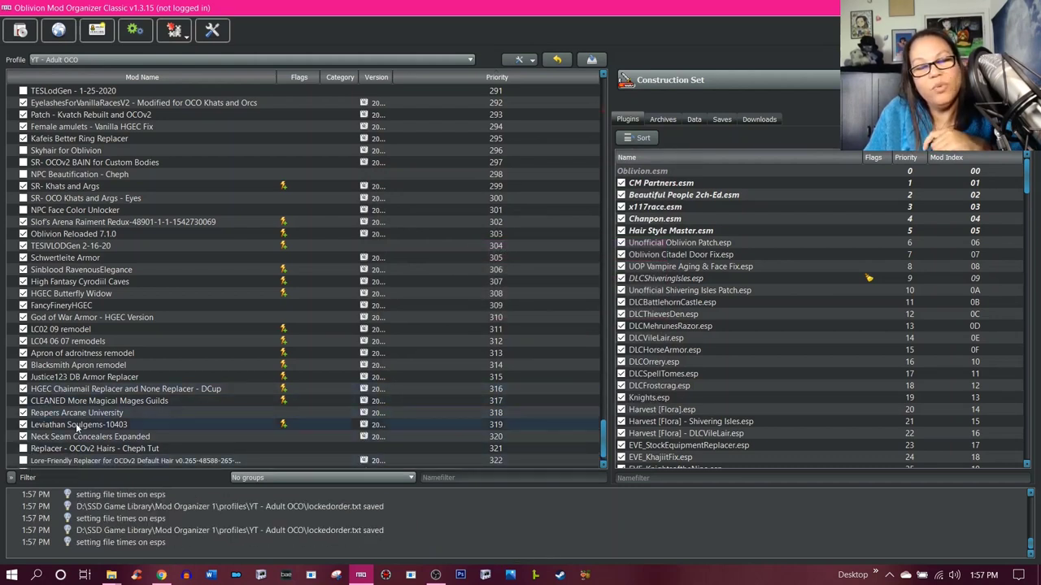
click(22, 461)
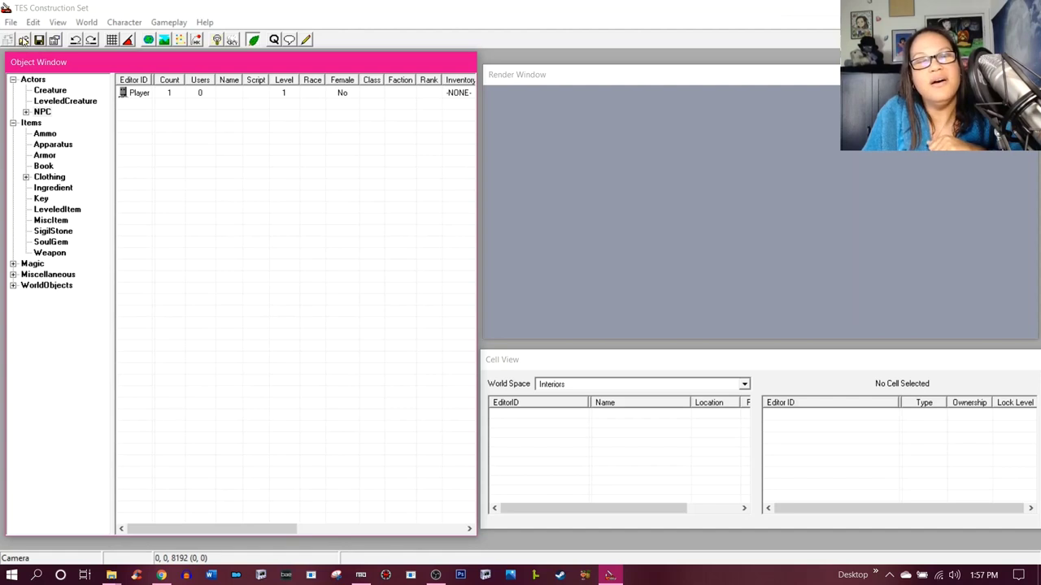
- Try the Kart Hair Replace v01 plugin as the active file, deselect it and load only the Oblivion.esm master file
click(23, 43)
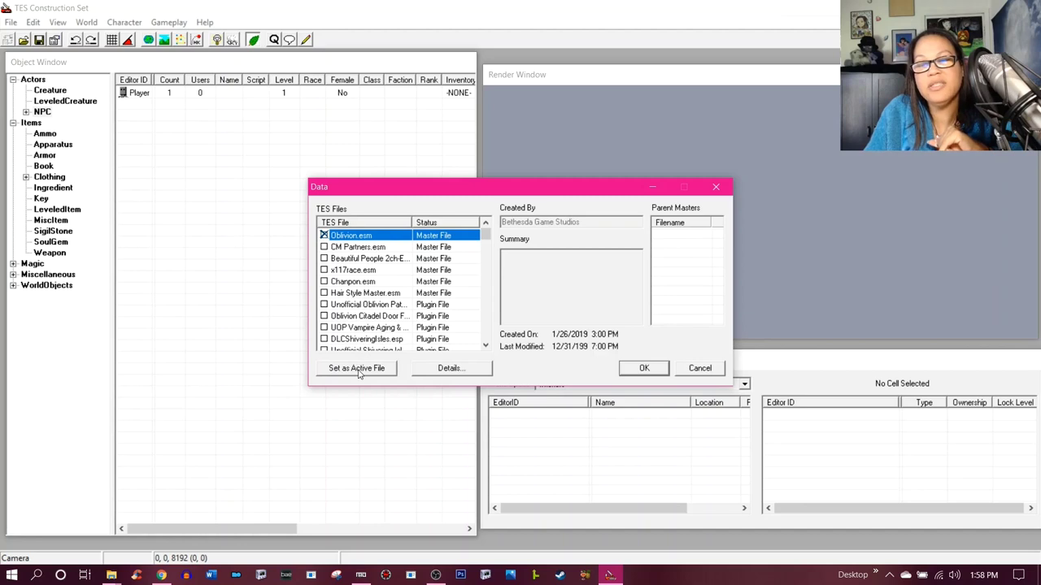
drag(486, 235, 493, 343)
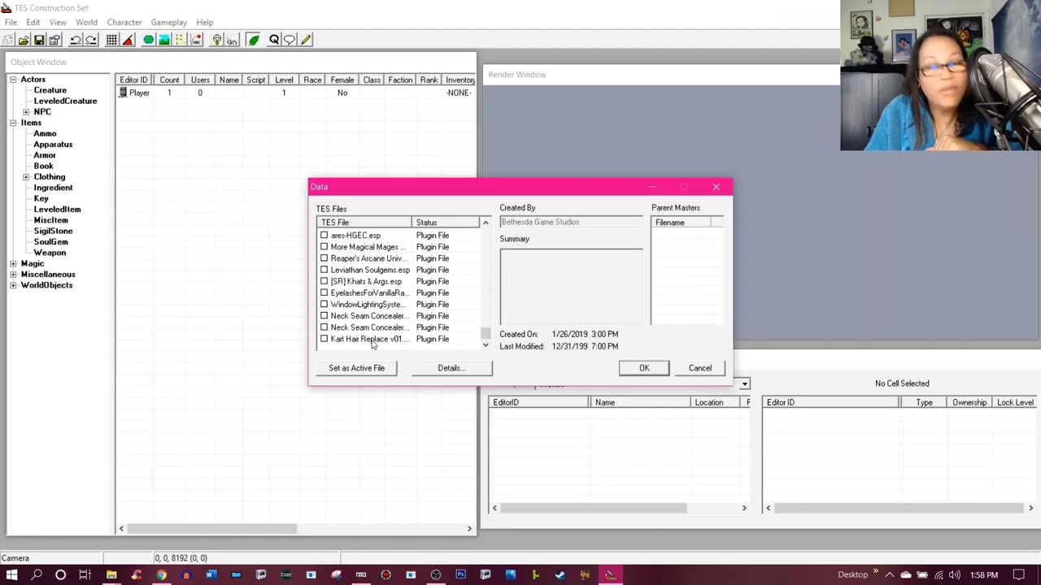
click(326, 341)
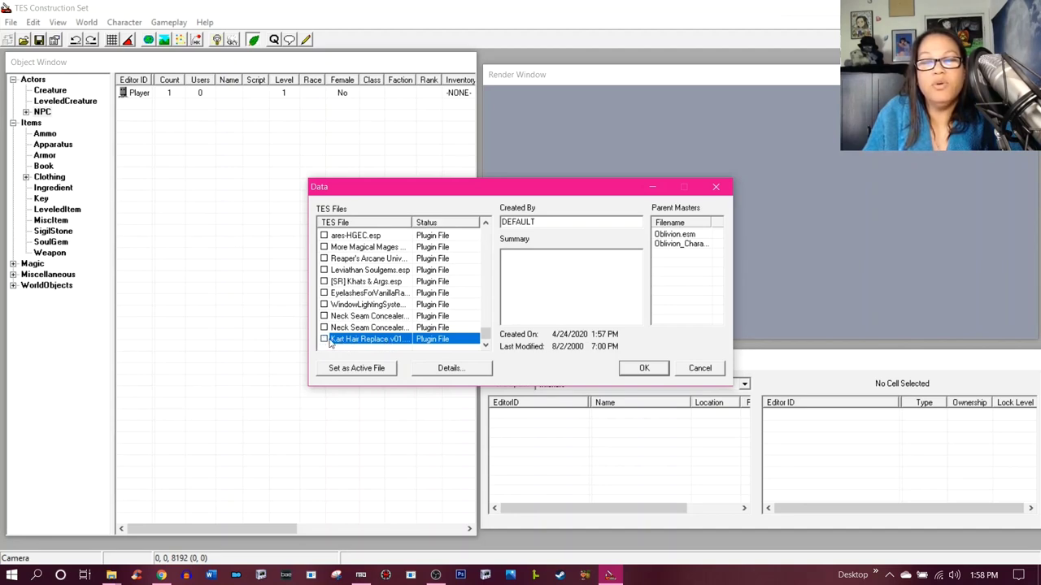
click(346, 369)
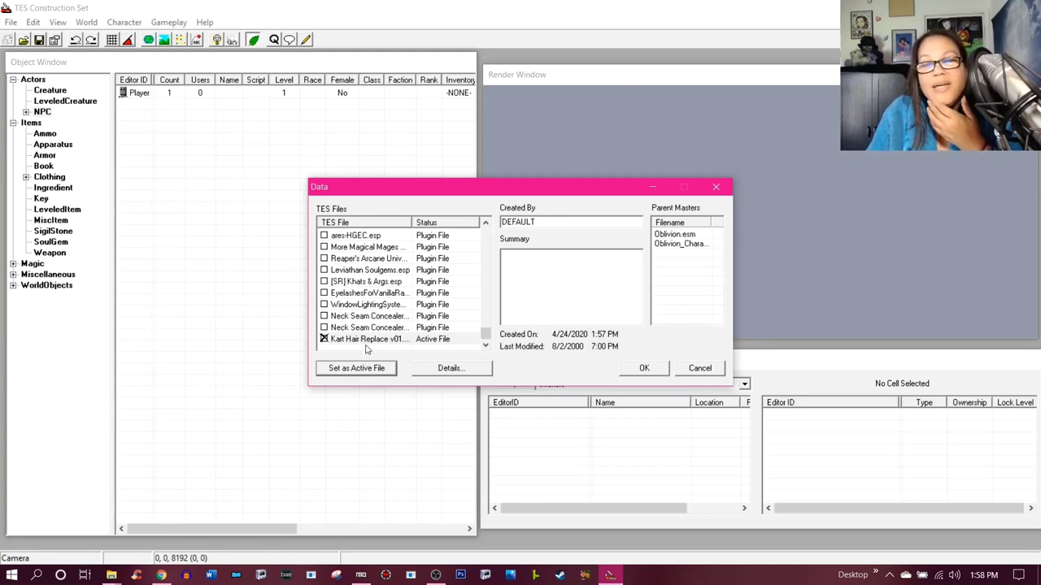
click(324, 339)
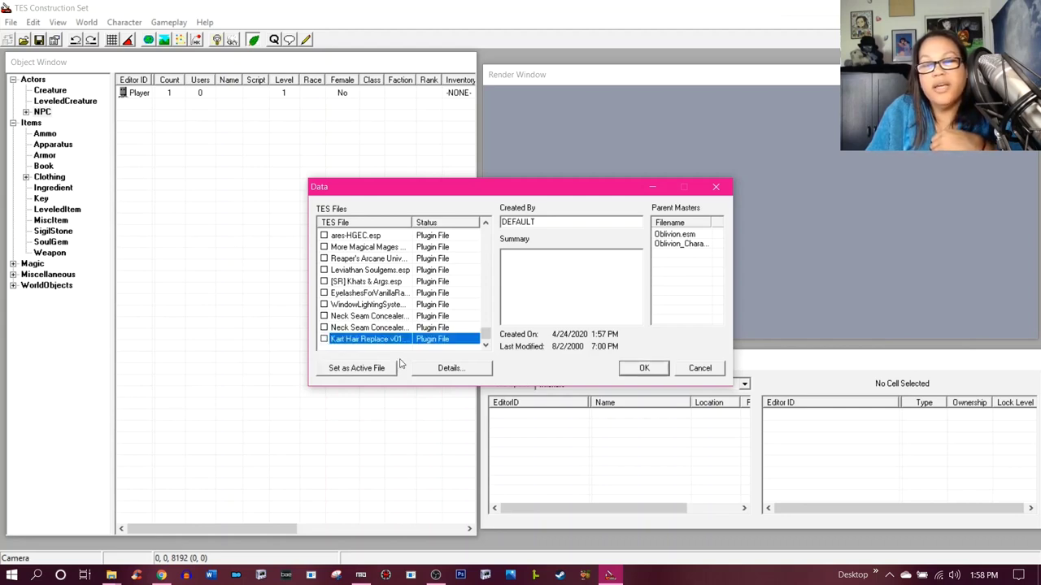
drag(487, 336, 487, 234)
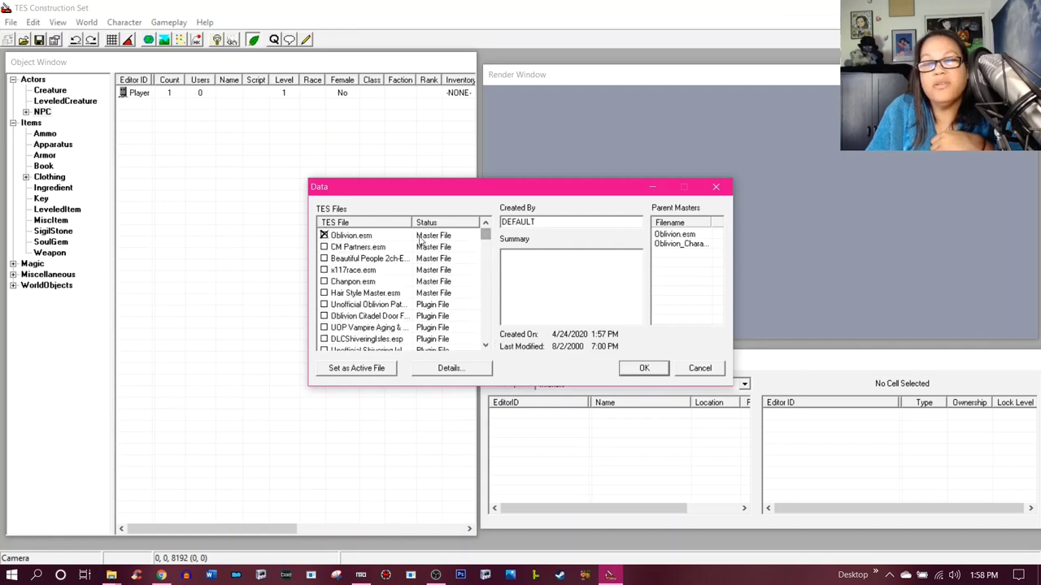
click(643, 370)
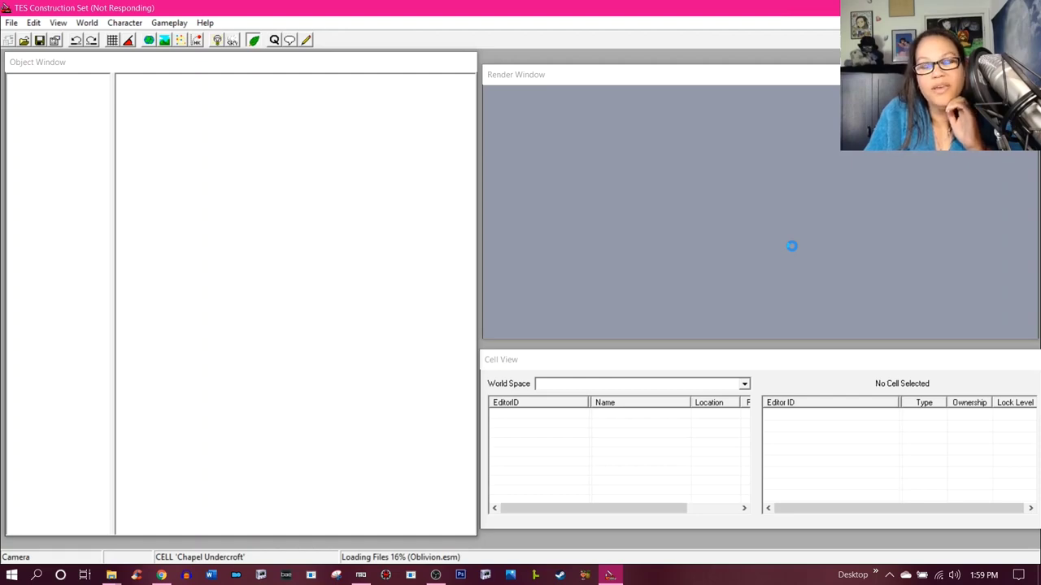
- Switch to Chrome, open the Frozen Elsa Dress page on Oblivion Nexus in a new tab and view its requirements
click(159, 575)
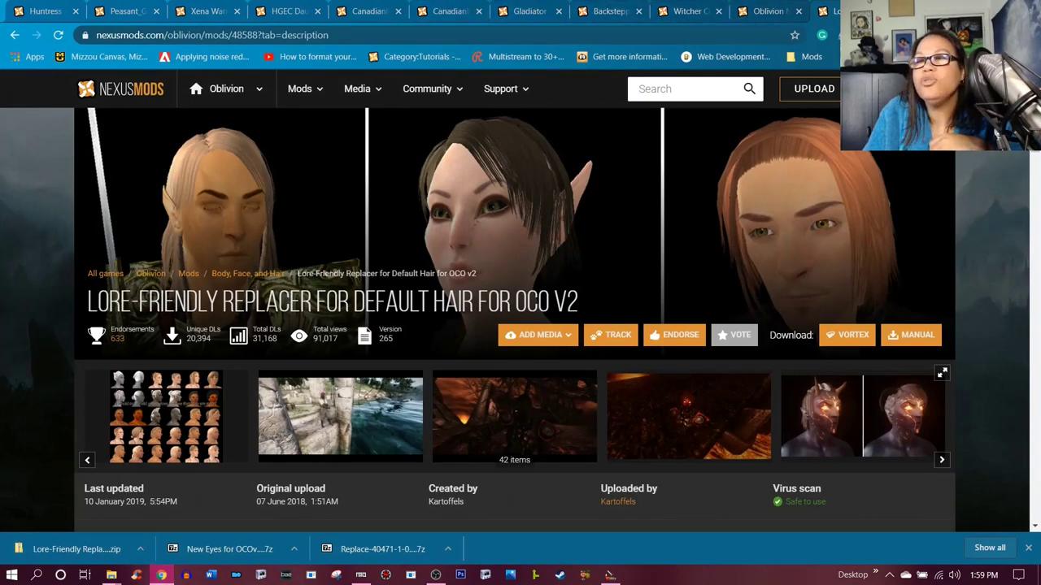
key(ctrl+t)
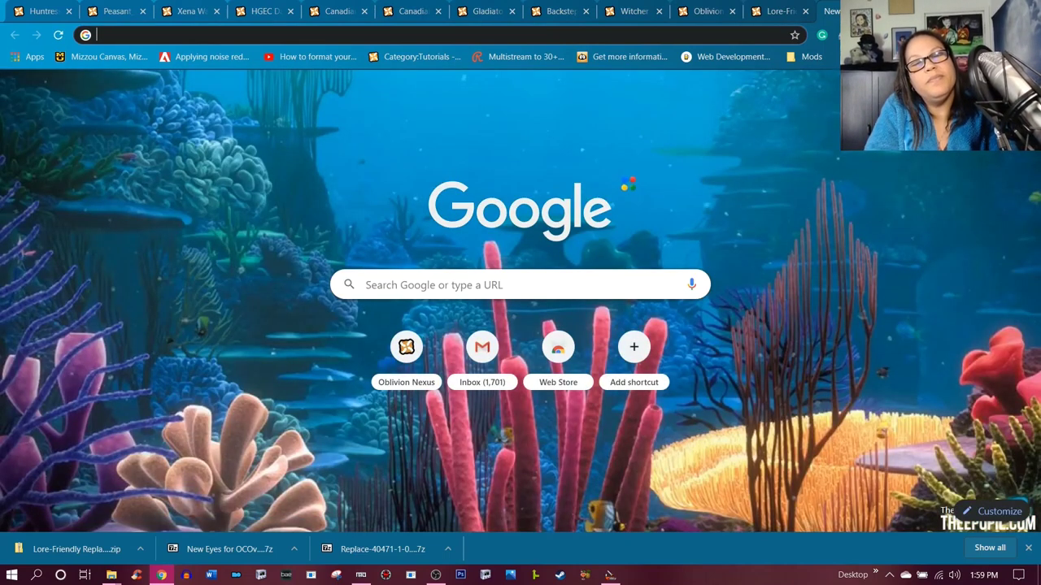
text(frozen el)
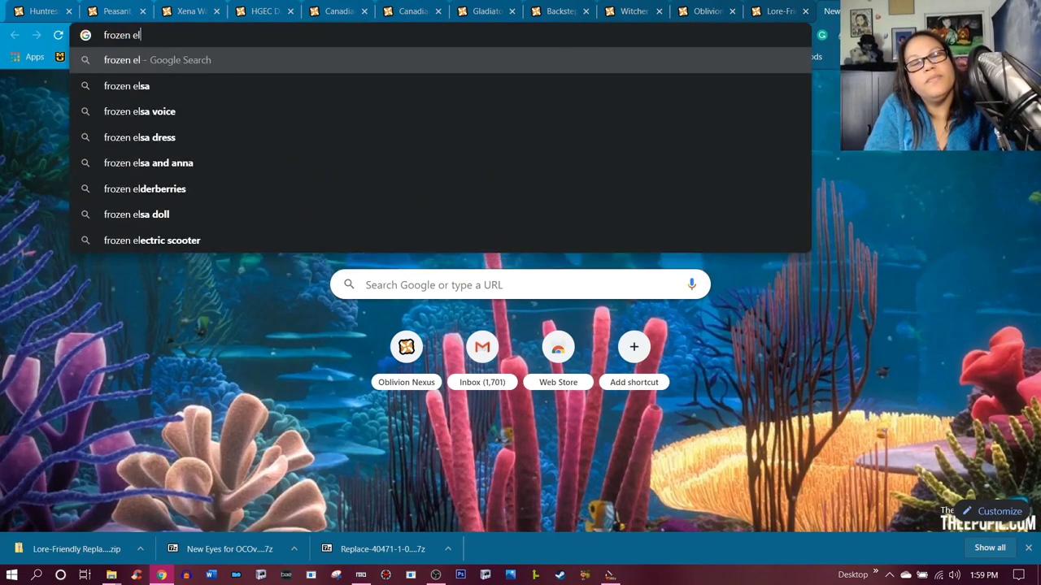
text(sa dress nexusmods.com/oblivion/mods/45769)
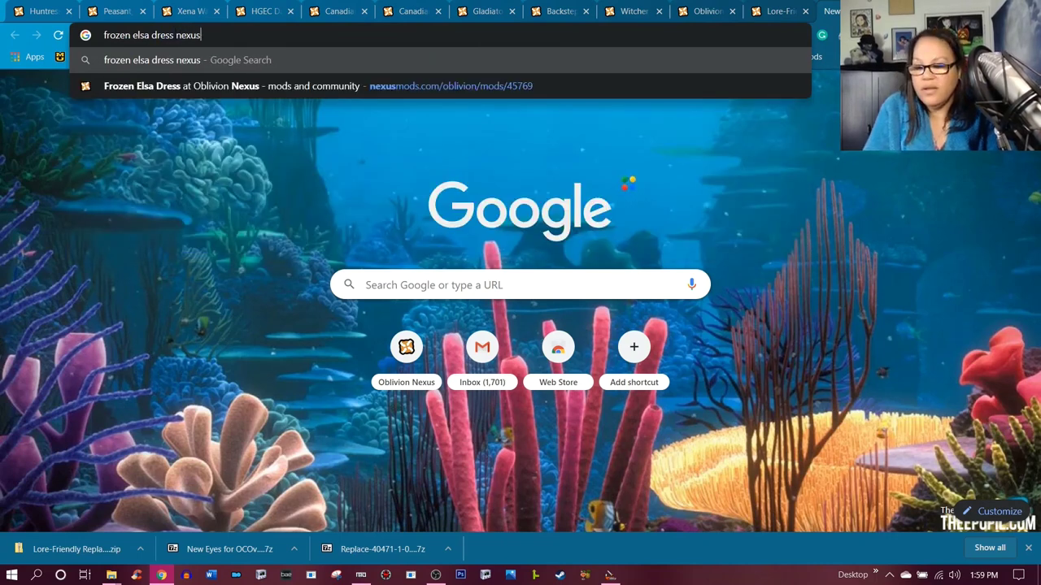
key(Down)
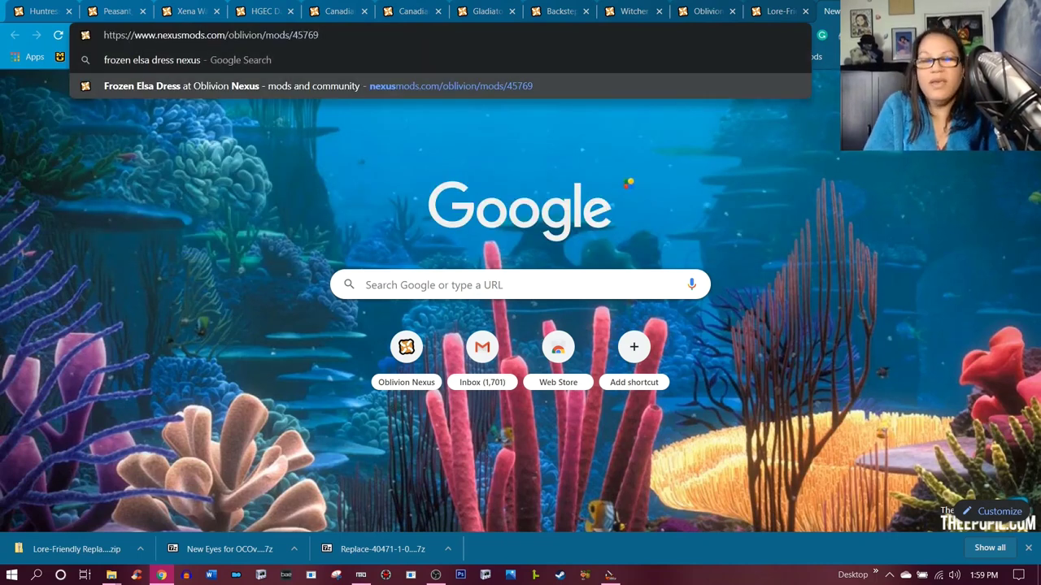
key(Return)
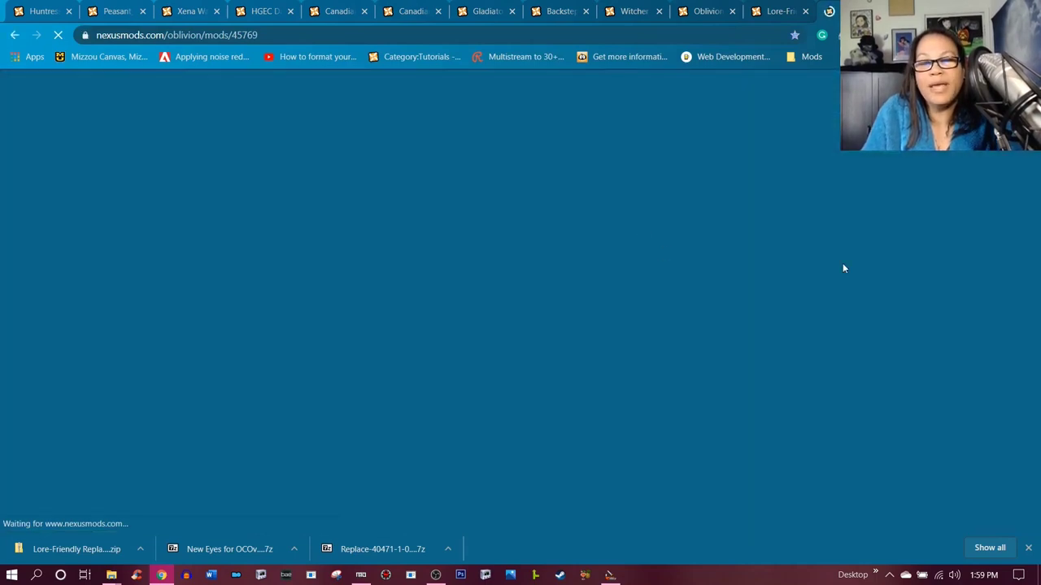
scroll(847, 269, down, 7)
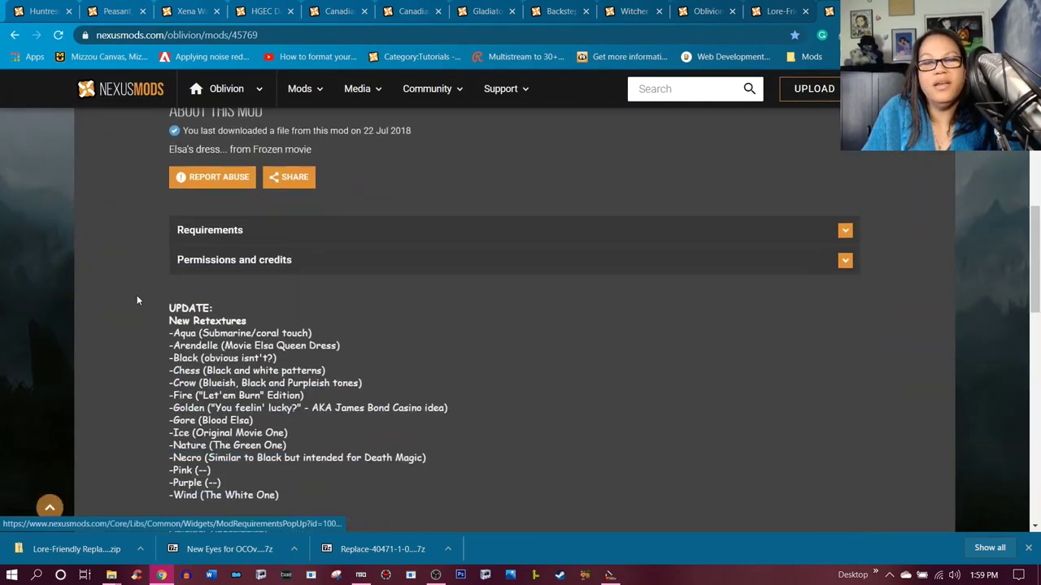
click(233, 231)
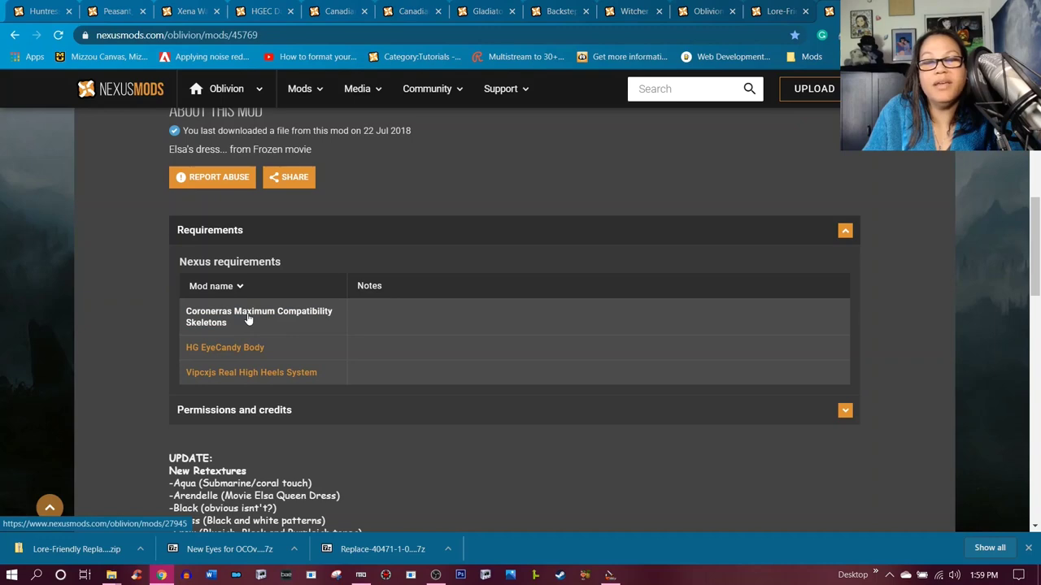
- Return to the Construction Set, look through the available data files and leave the list without loading any
click(610, 575)
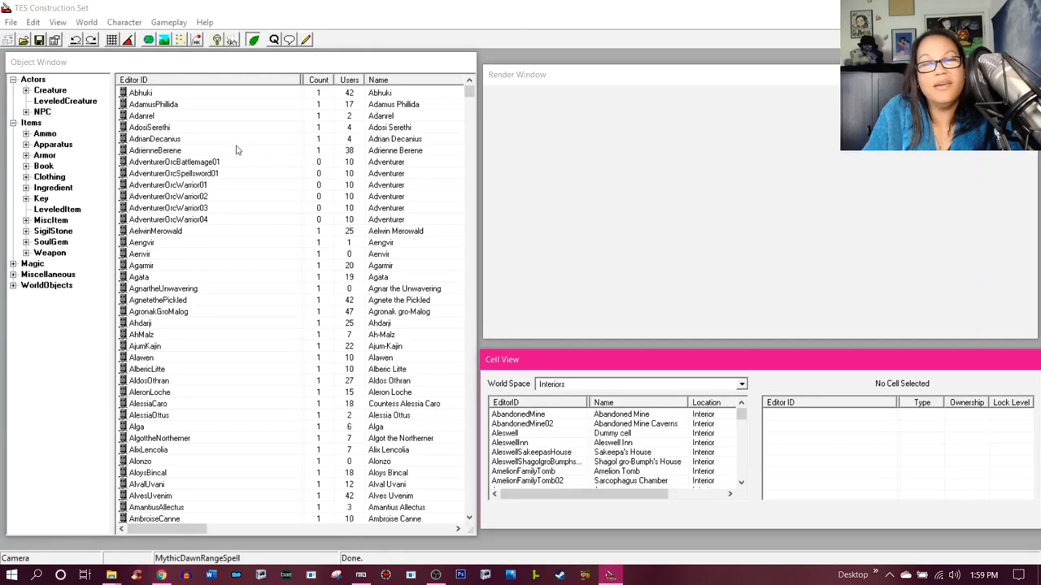
click(24, 39)
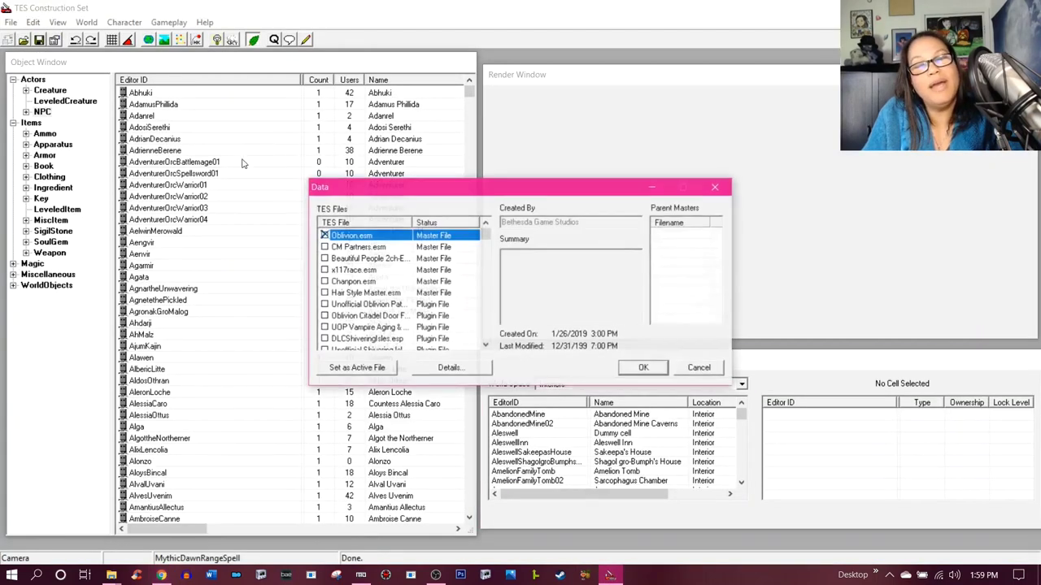
scroll(447, 309, down, 1)
scroll(448, 309, down, 5)
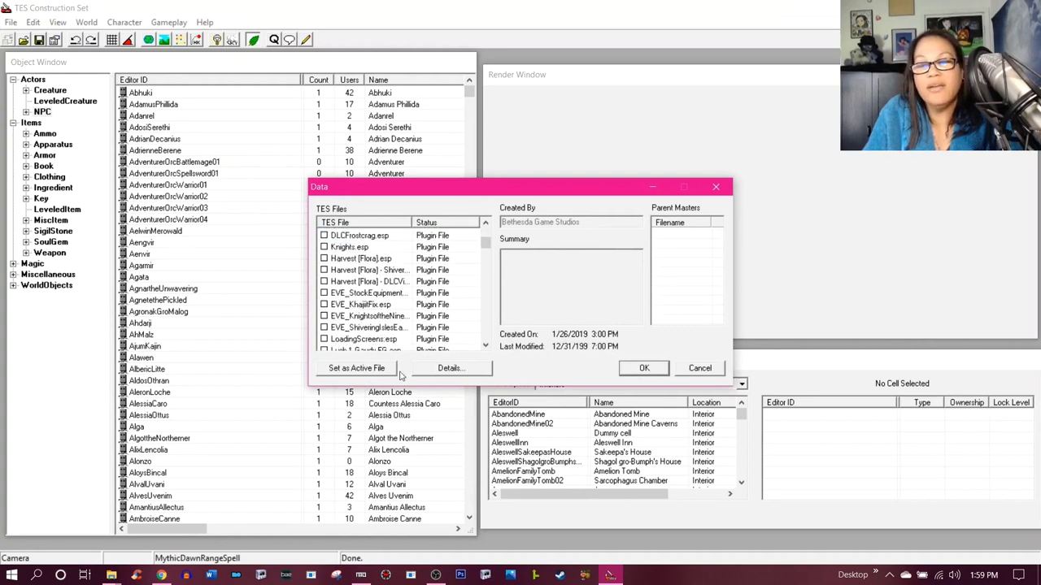
click(699, 368)
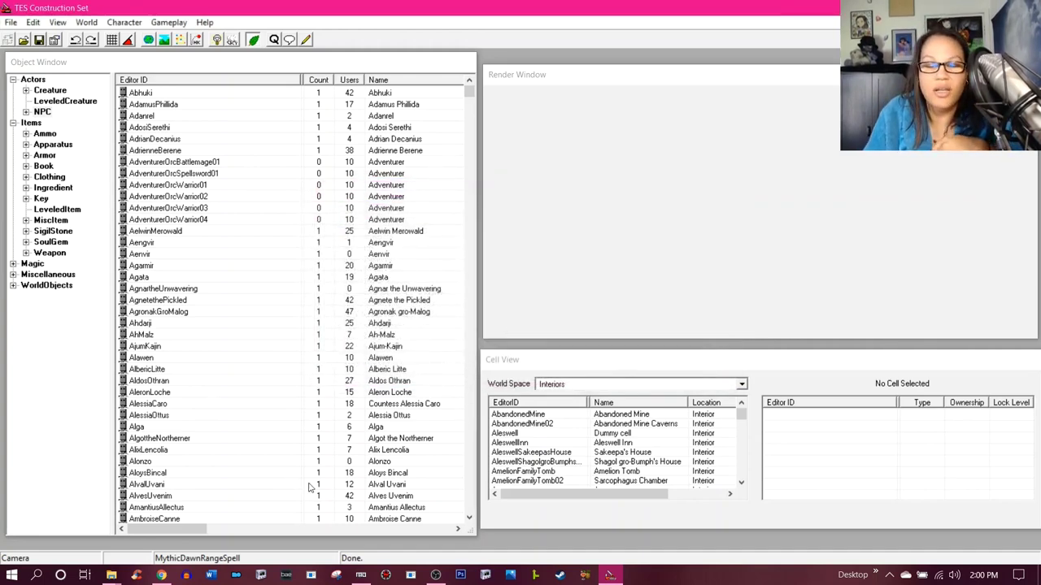
click(112, 575)
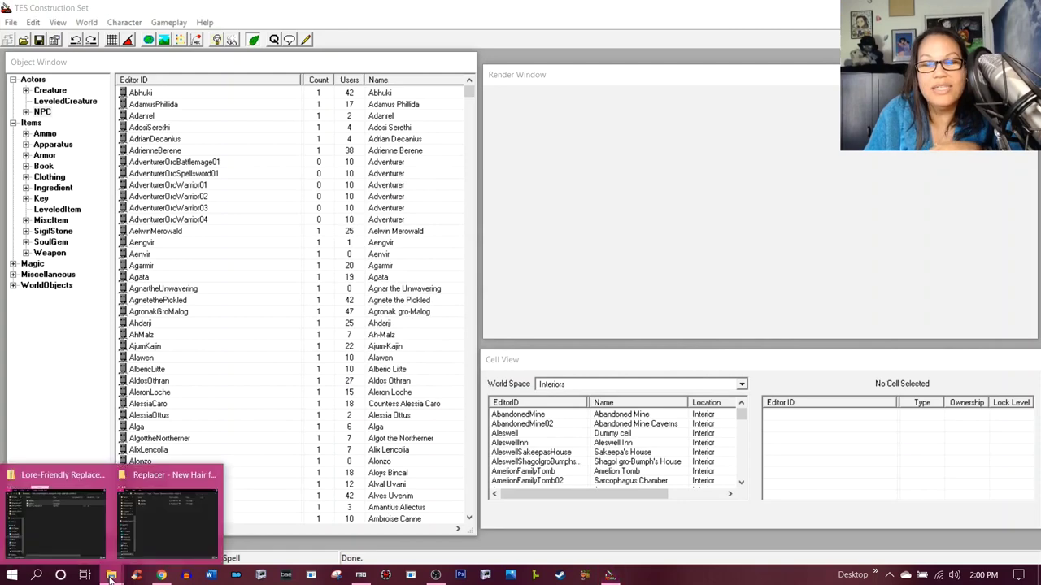
click(162, 576)
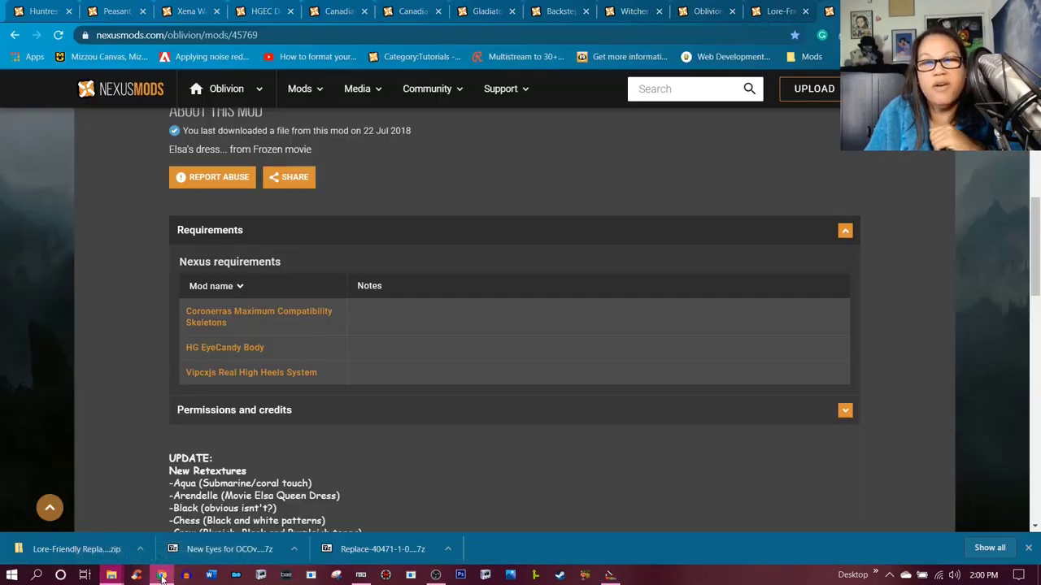
click(162, 576)
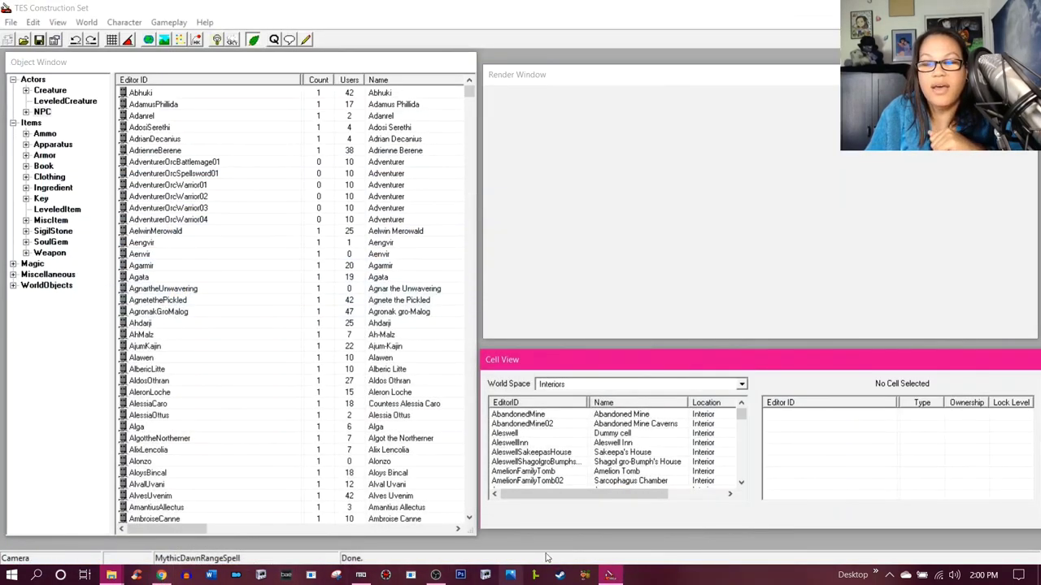
- Open the character hair editor and select the RedguardClassic hair named Frizzy
click(572, 16)
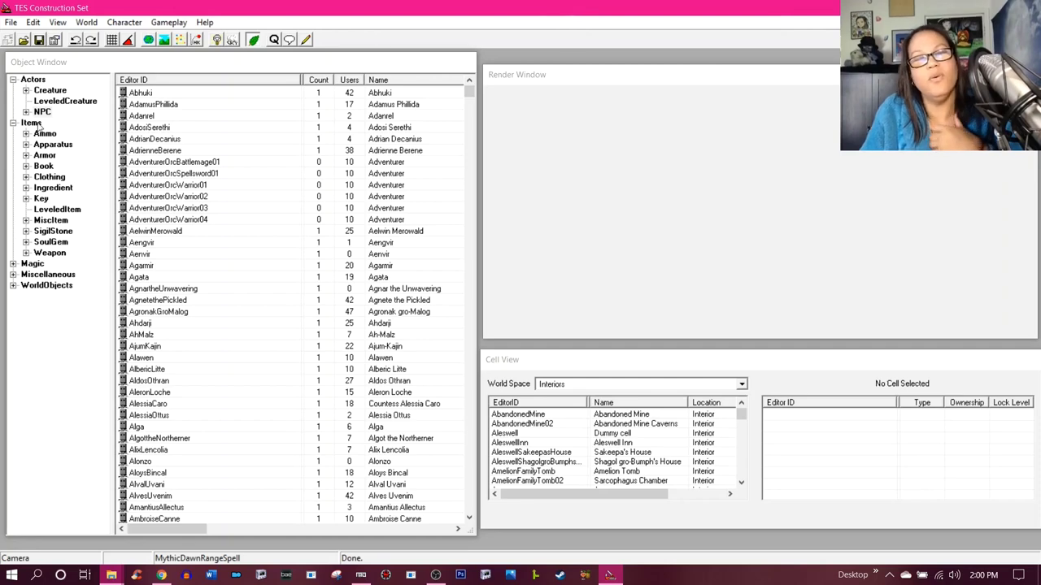
click(130, 22)
click(128, 37)
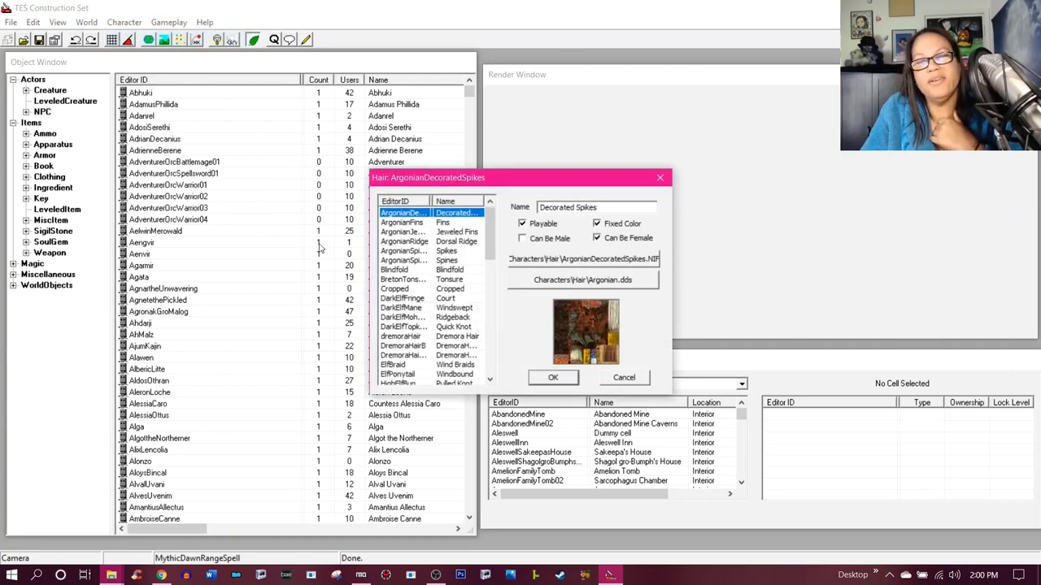
drag(492, 236, 496, 364)
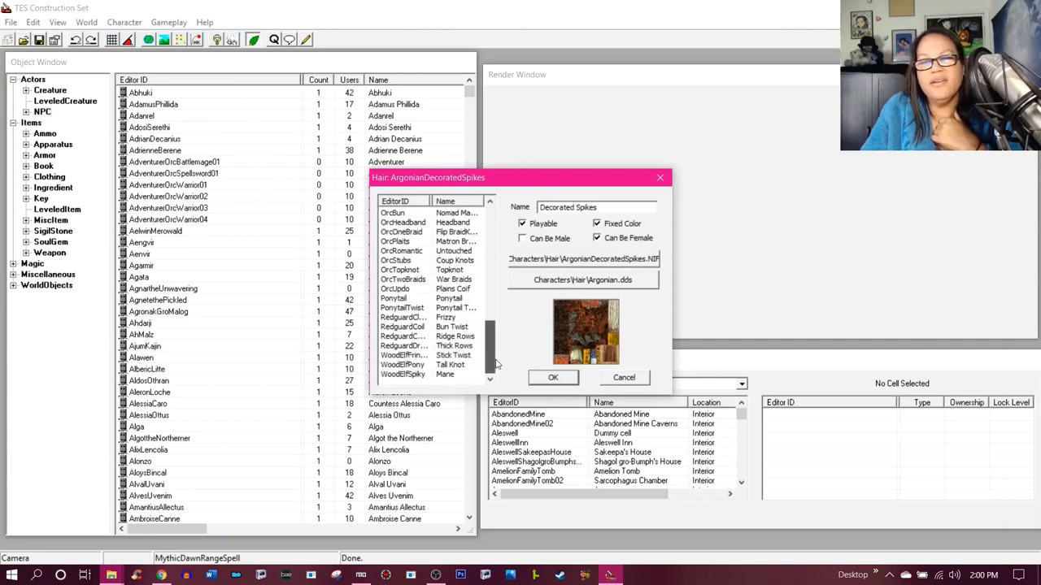
click(456, 317)
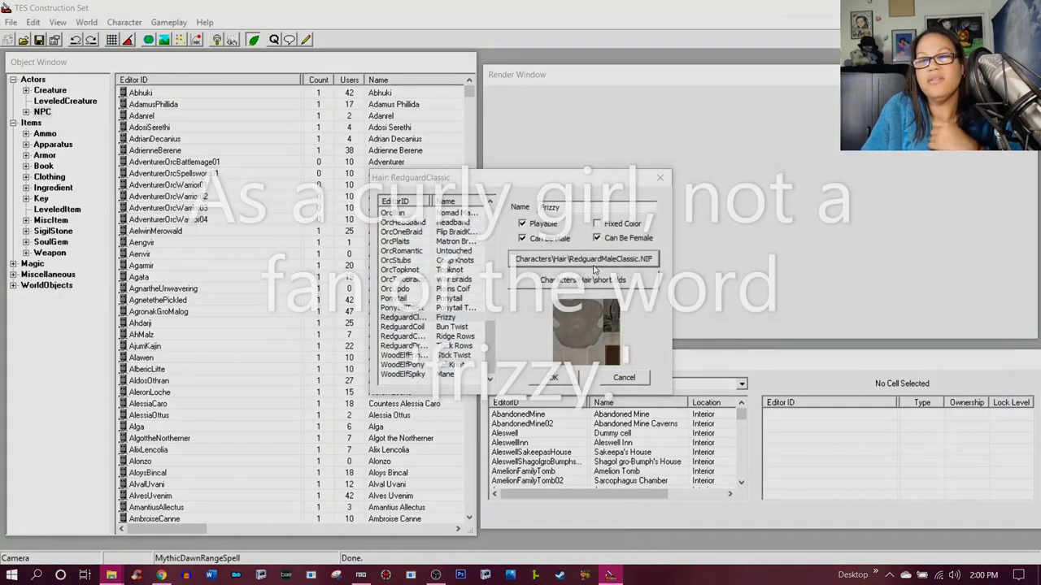
- Start choosing a replacement model for the Frizzy hair and browse the meshes folder as far as characters
click(590, 259)
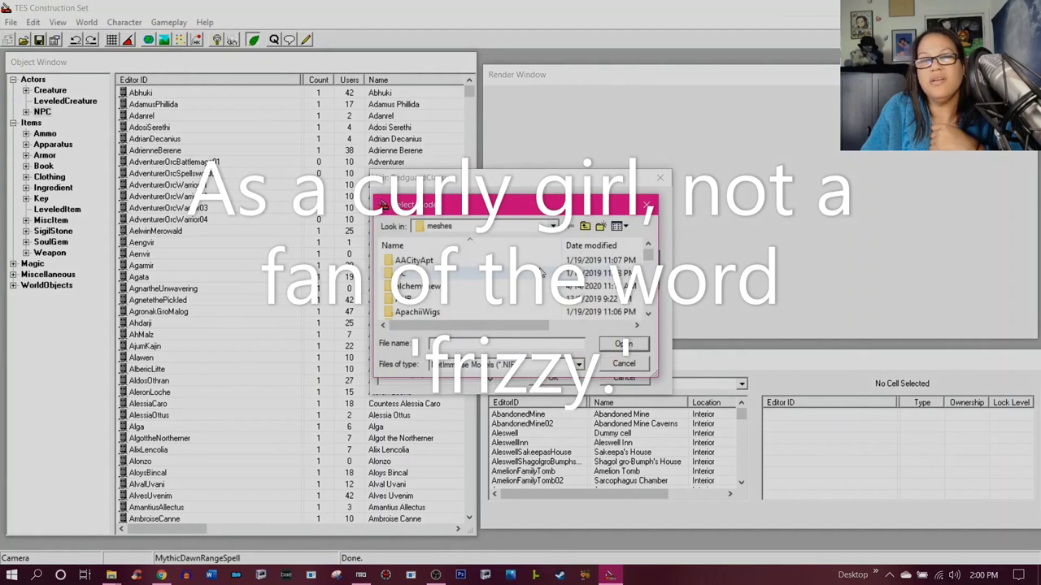
scroll(541, 272, down, 3)
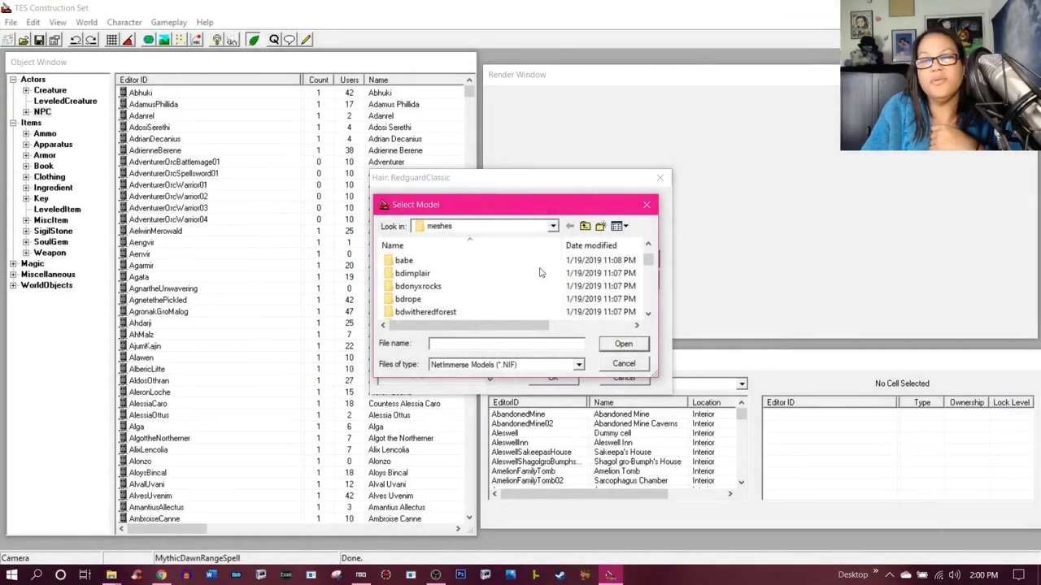
scroll(540, 273, down, 4)
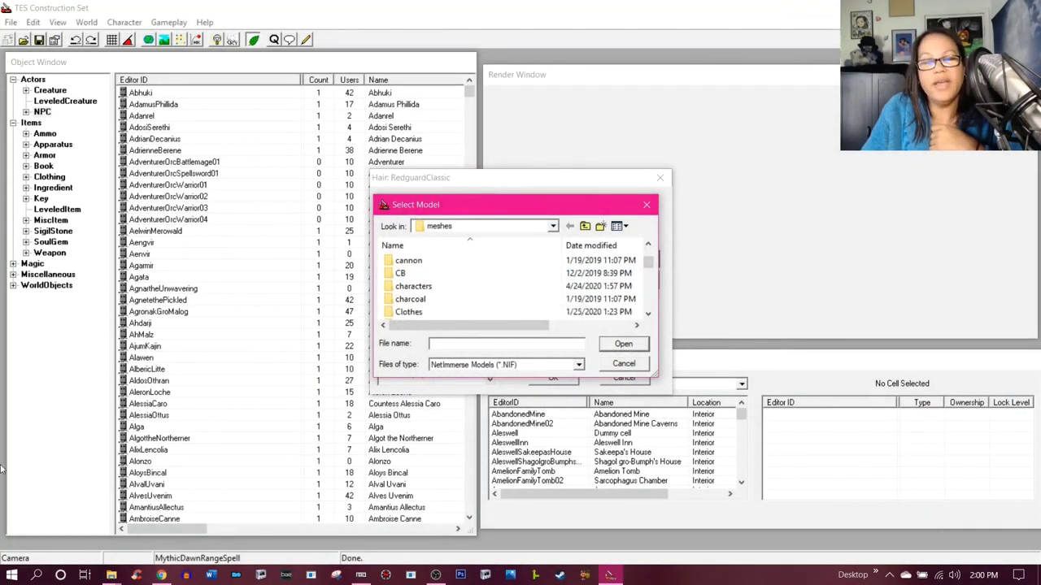
- Switch to File Explorer, check the meshes, characters, kart and hair path in the Lore-Friendly Replacer archive, and return to the Construction Set
click(112, 575)
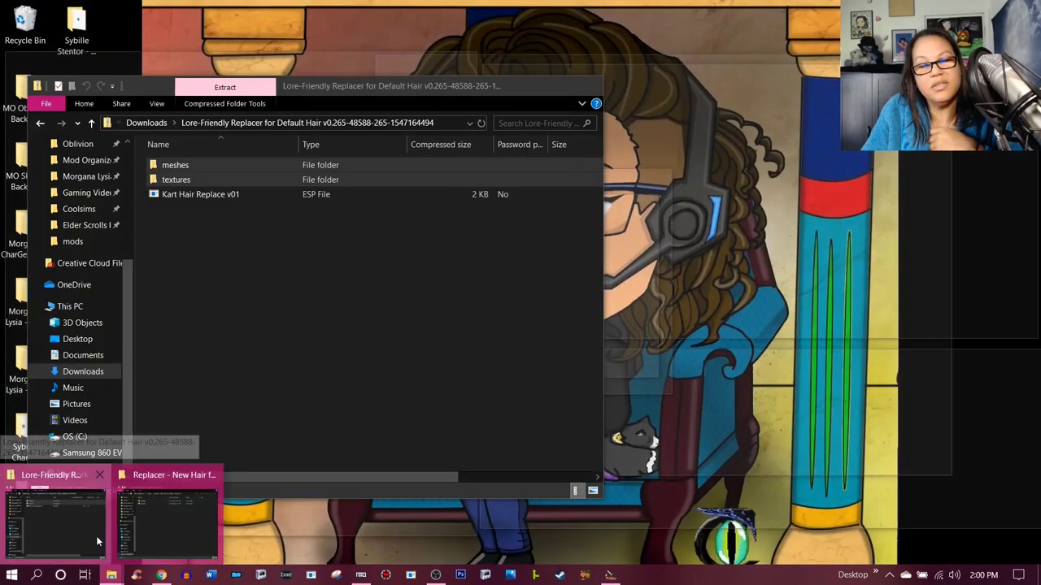
click(96, 536)
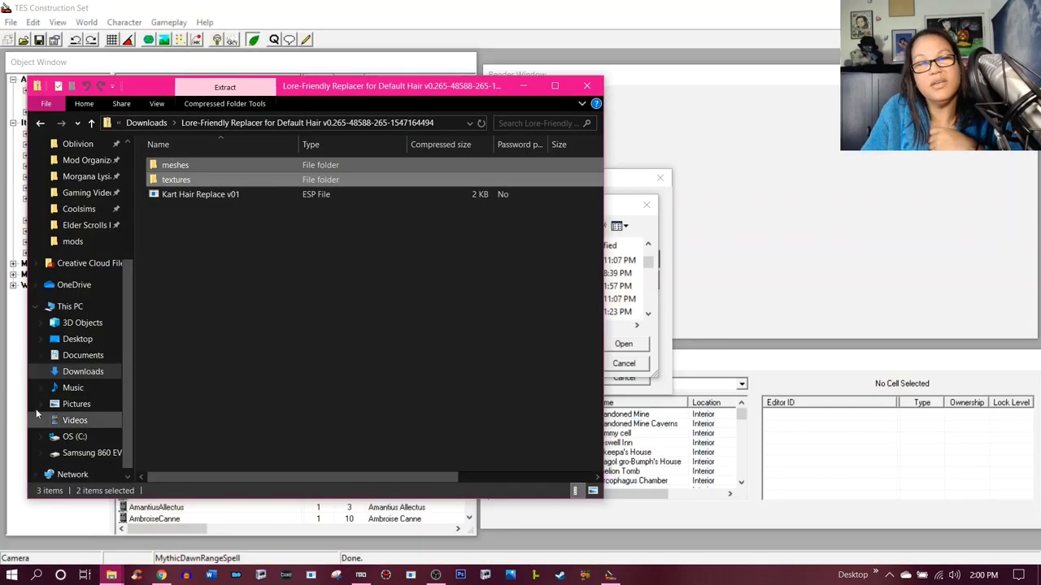
double_click(257, 167)
double_click(257, 167)
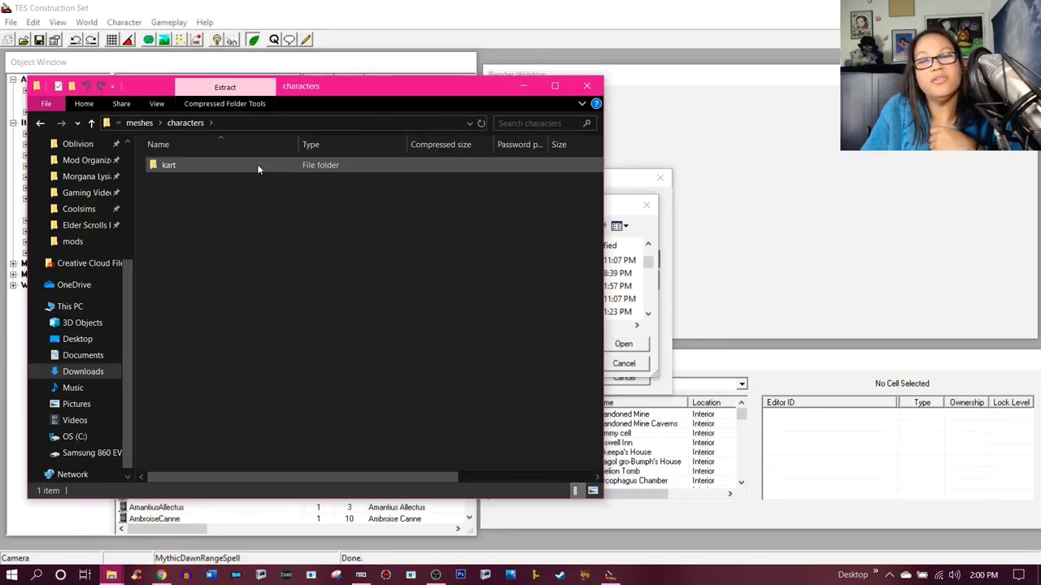
double_click(257, 164)
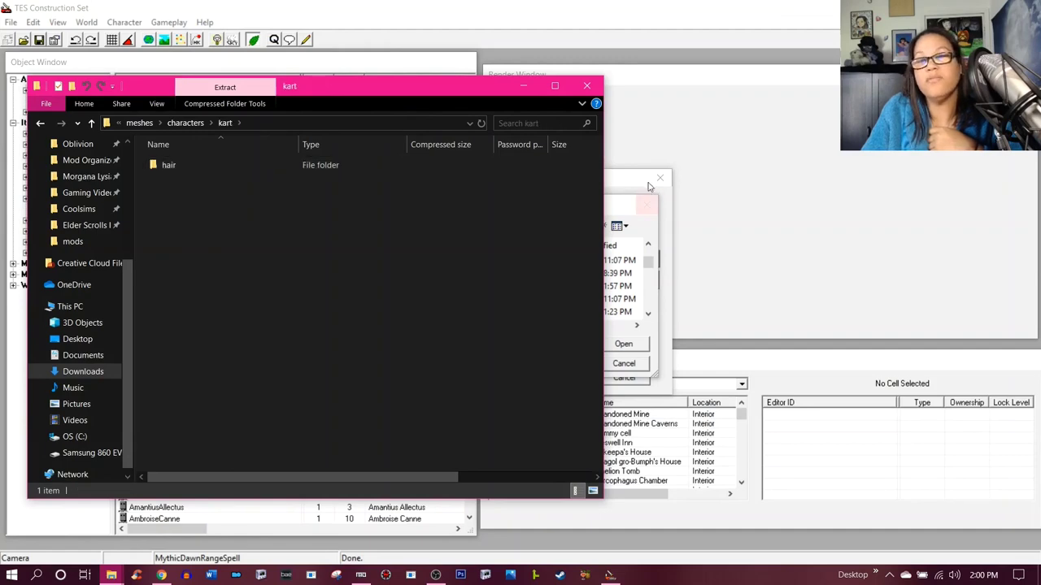
double_click(296, 169)
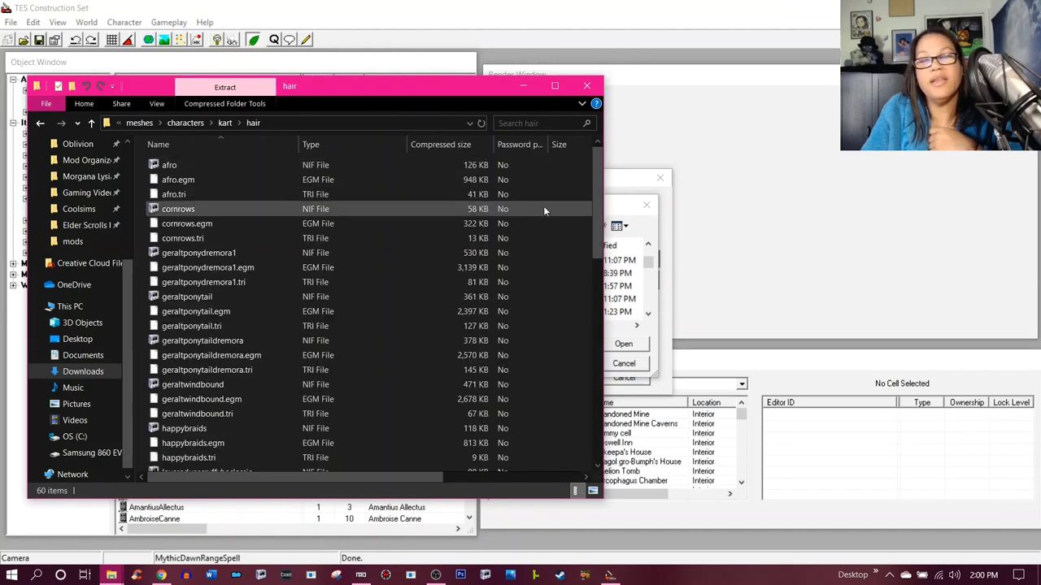
click(612, 210)
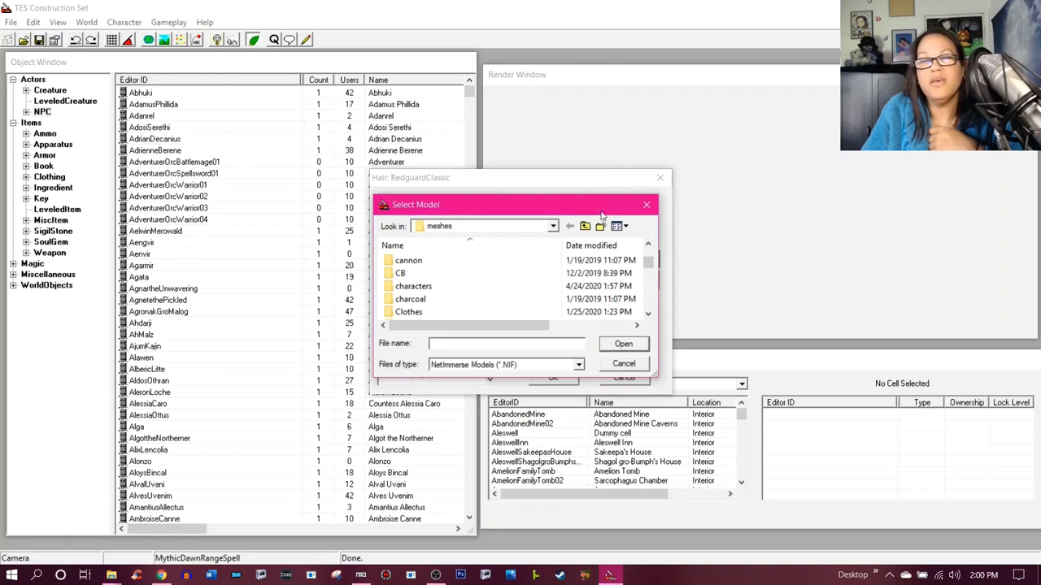
- Assign afro.nif from the characters, kart and hair folders as the model of the Frizzy hair
double_click(455, 287)
scroll(455, 288, down, 10)
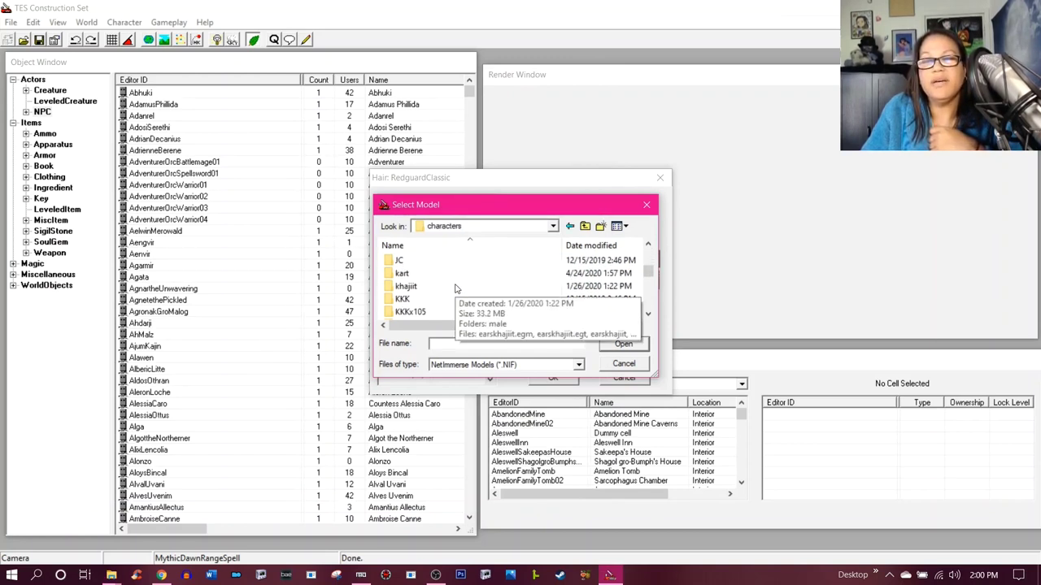
double_click(455, 279)
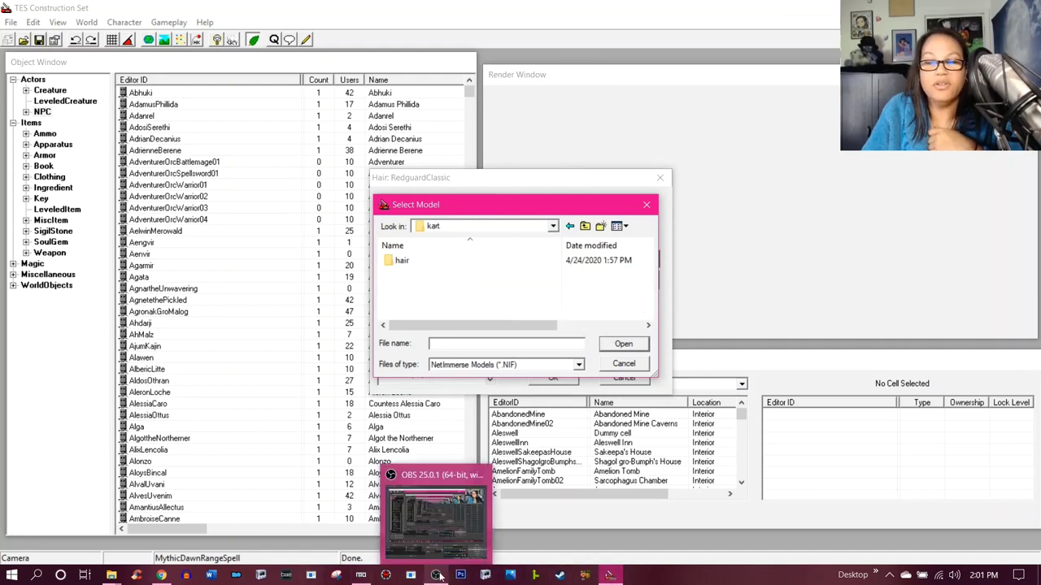
click(365, 576)
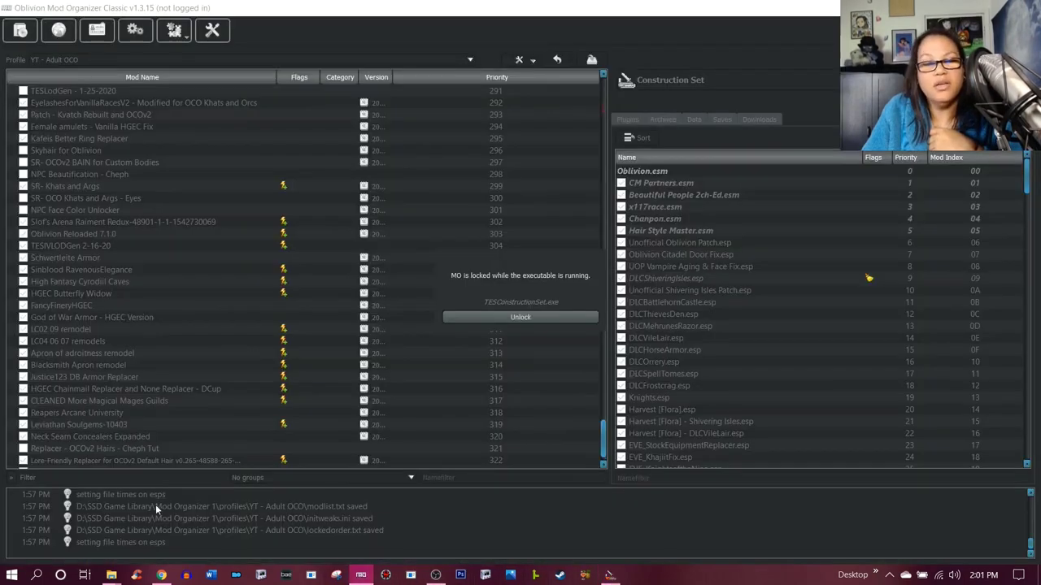
click(362, 576)
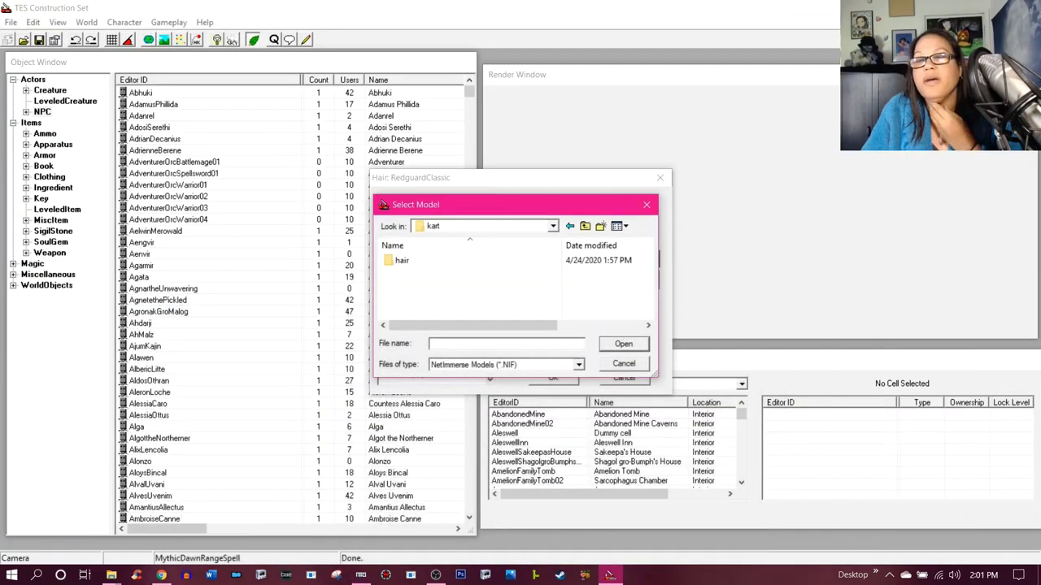
double_click(468, 262)
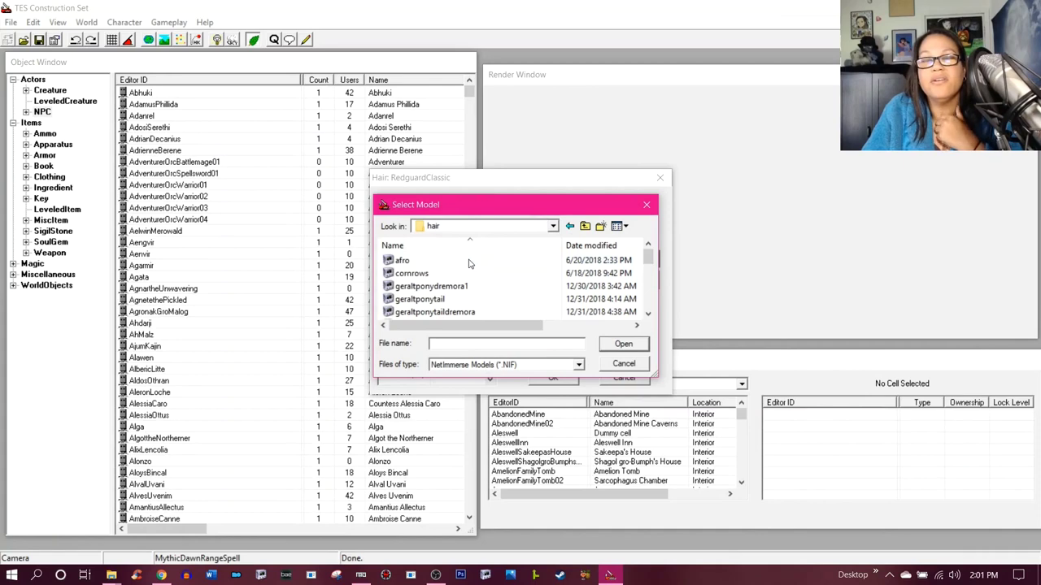
click(468, 262)
click(614, 344)
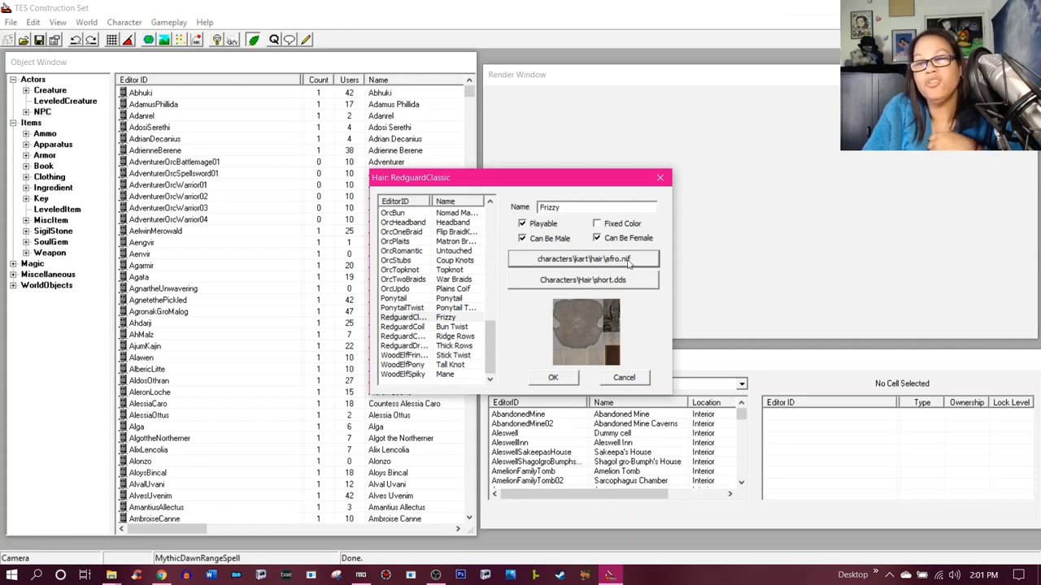
- Start choosing a replacement texture for the Frizzy hair and browse the Textures folder as far as characters
click(555, 282)
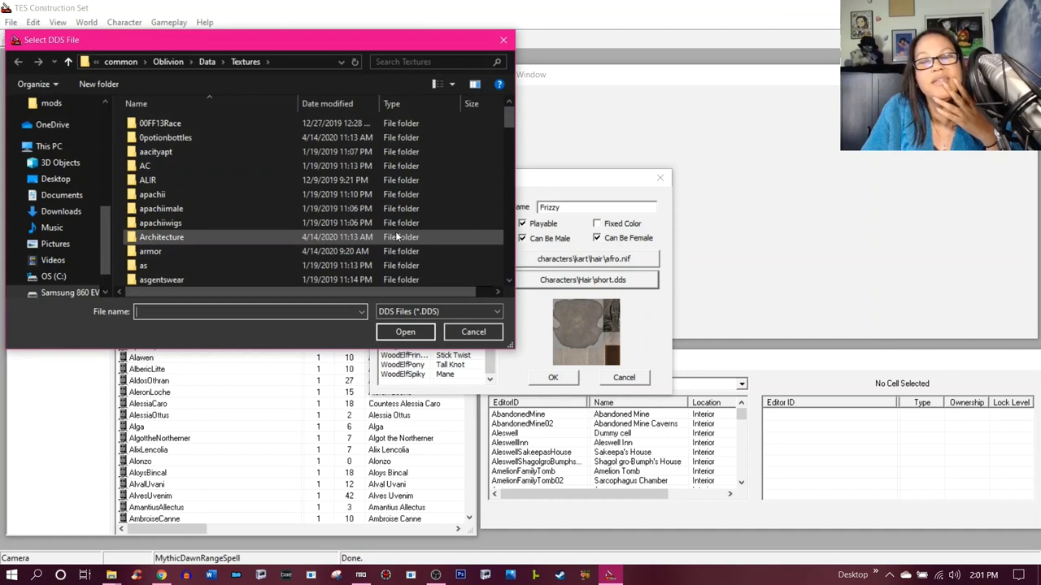
scroll(306, 230, down, 2)
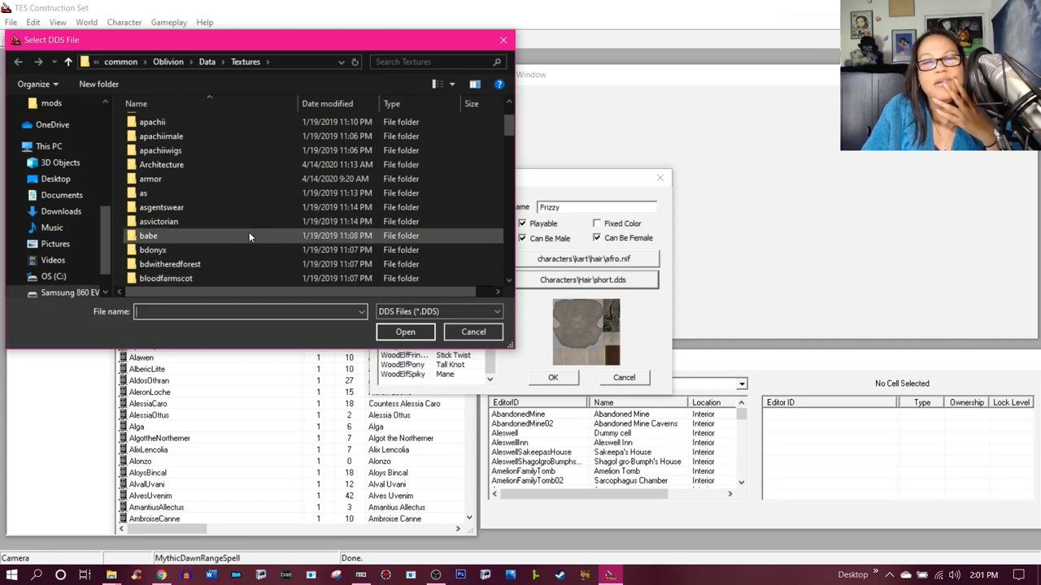
scroll(243, 236, down, 2)
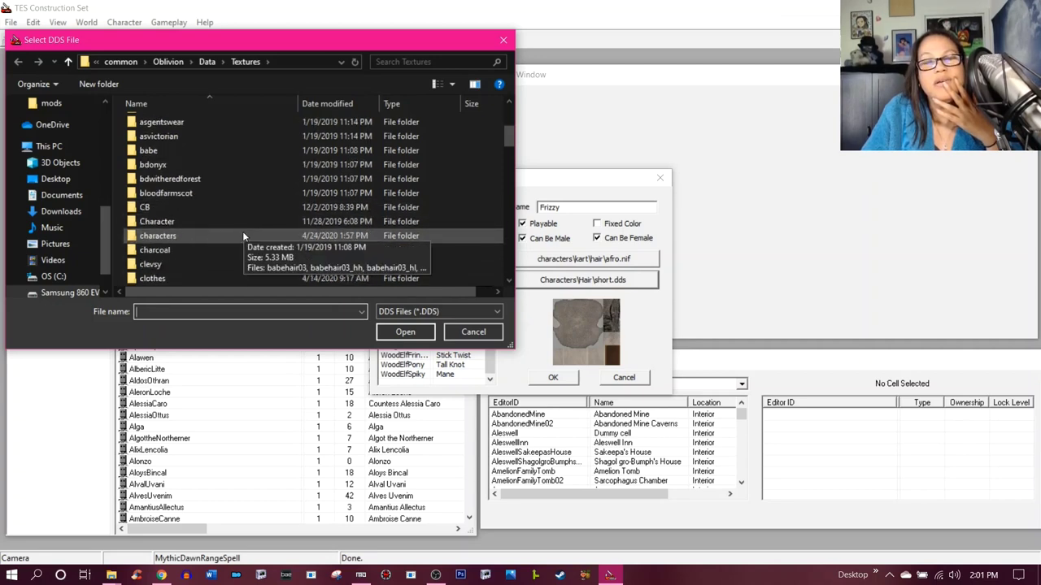
double_click(244, 221)
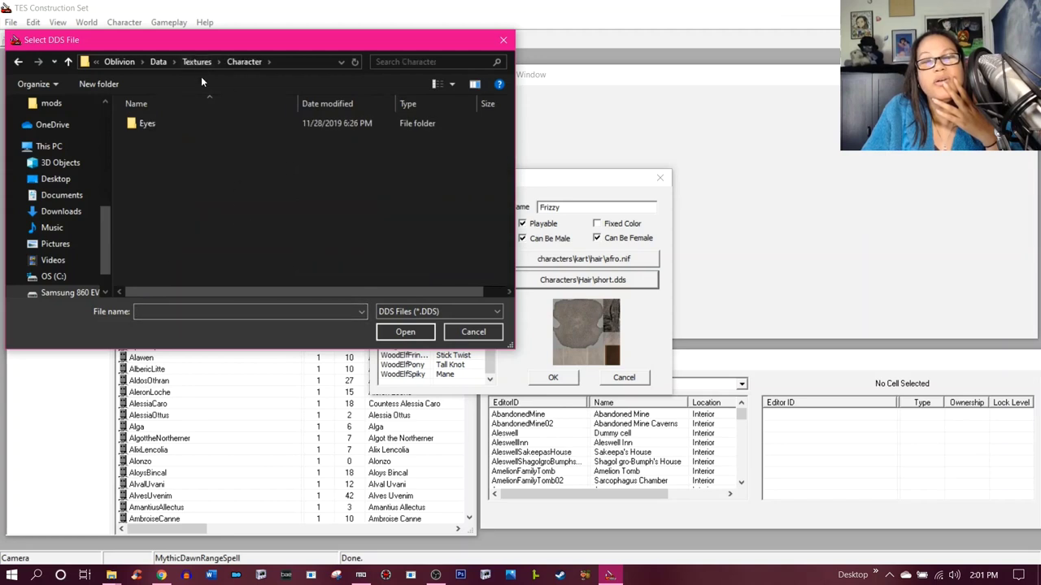
click(197, 63)
scroll(181, 249, down, 1)
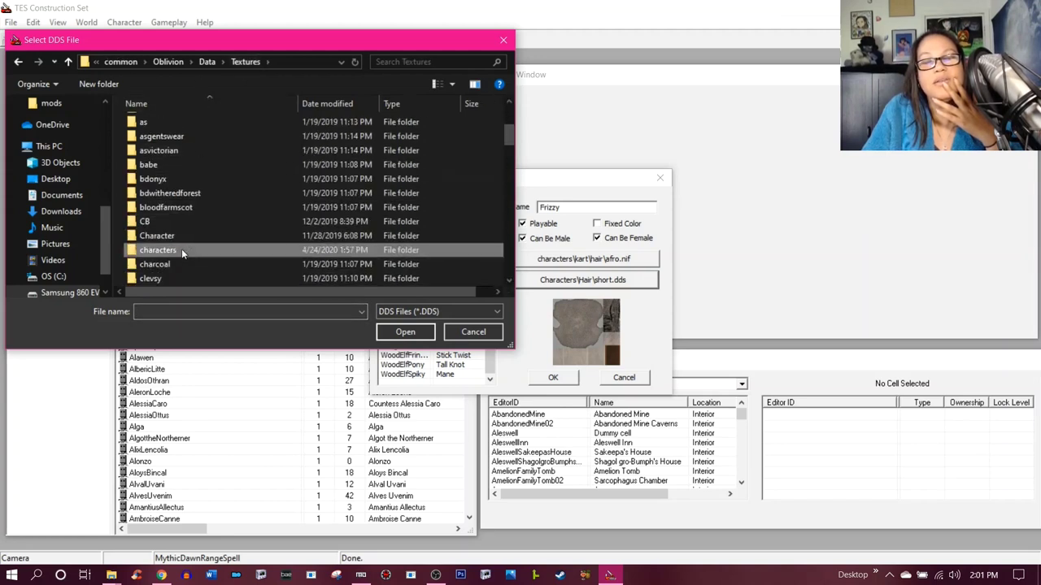
double_click(181, 249)
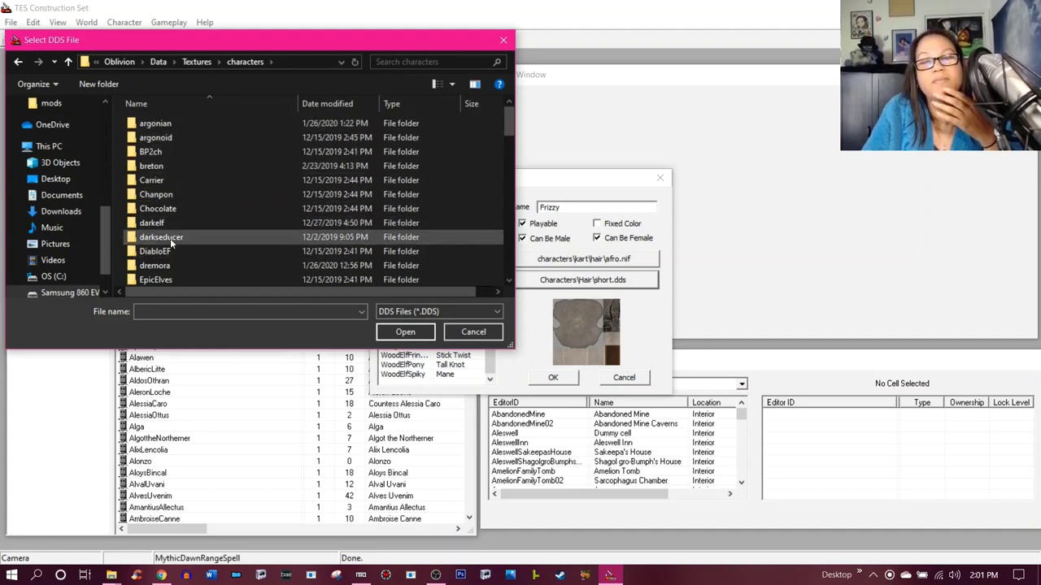
- Go back to the Textures folder and look through its subfolders for the location of the mod's hair textures
click(197, 62)
scroll(224, 218, down, 1)
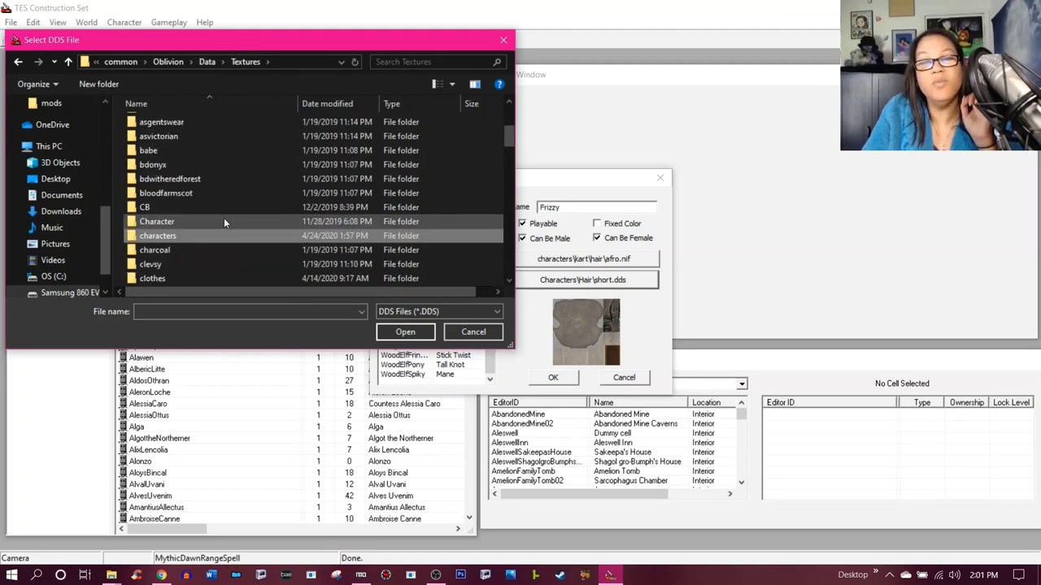
scroll(224, 218, down, 4)
scroll(224, 217, down, 2)
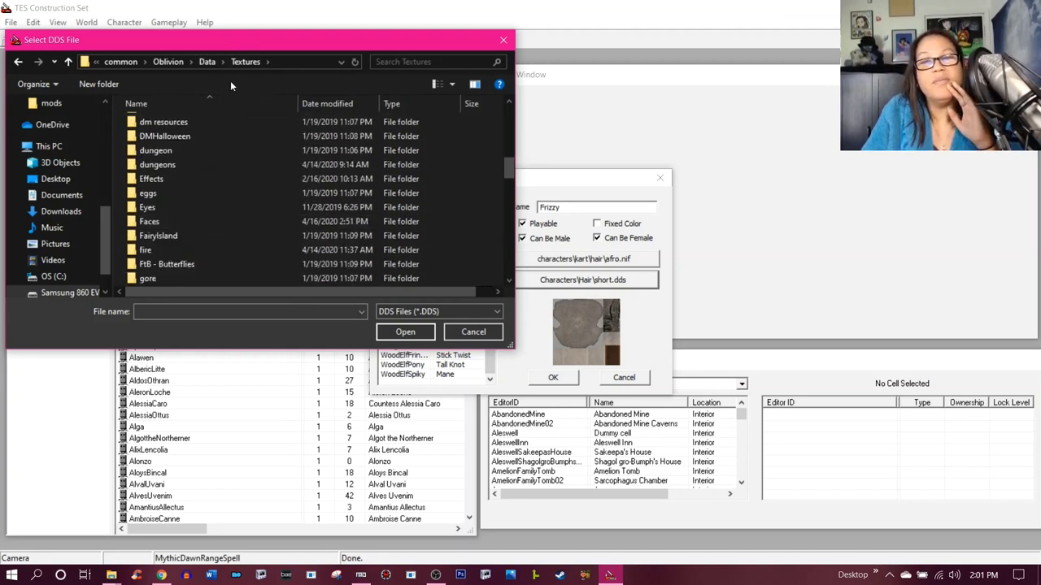
scroll(224, 206, up, 6)
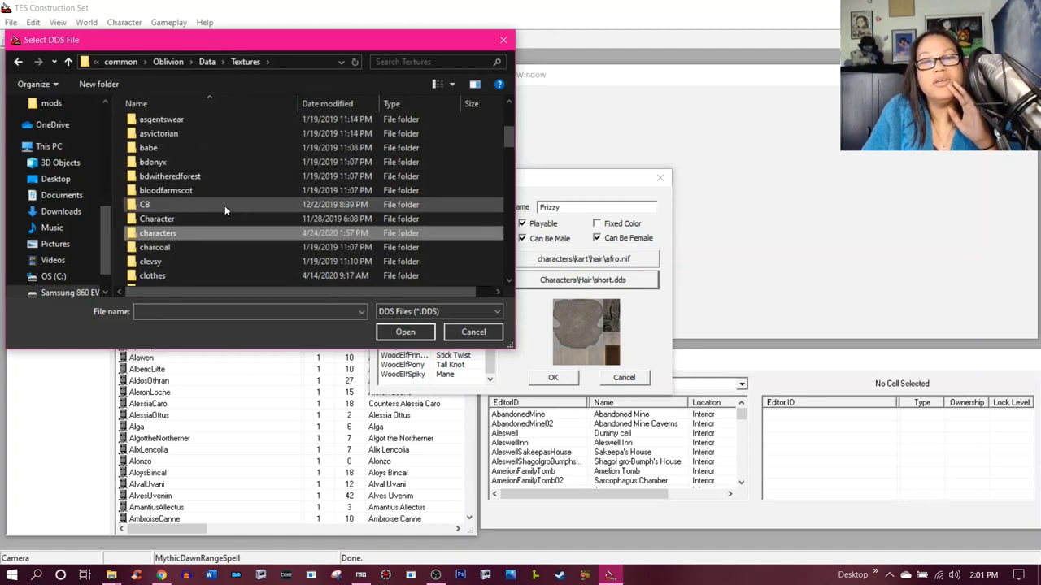
scroll(224, 206, up, 1)
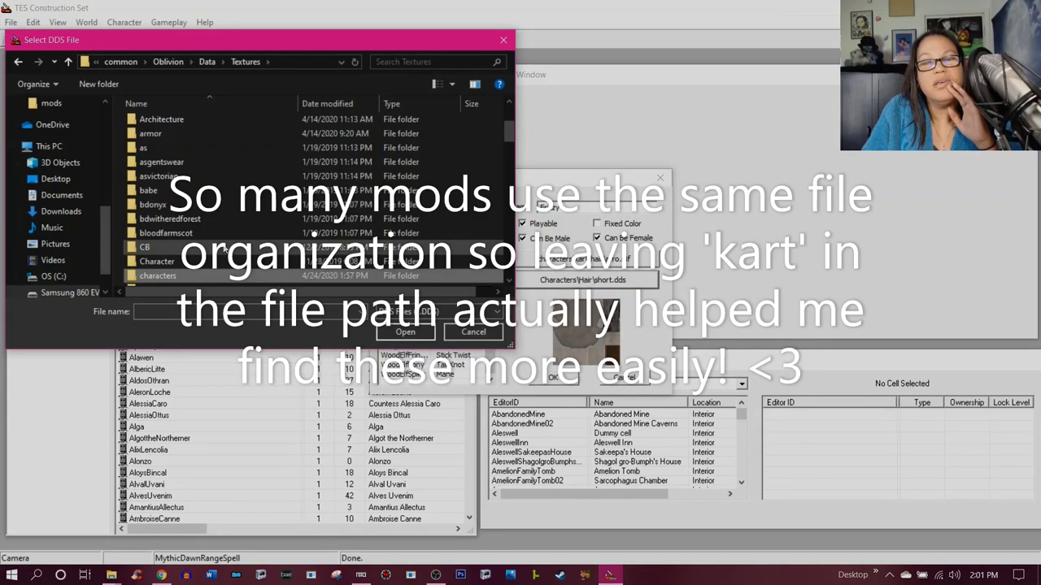
scroll(224, 248, down, 1)
click(114, 574)
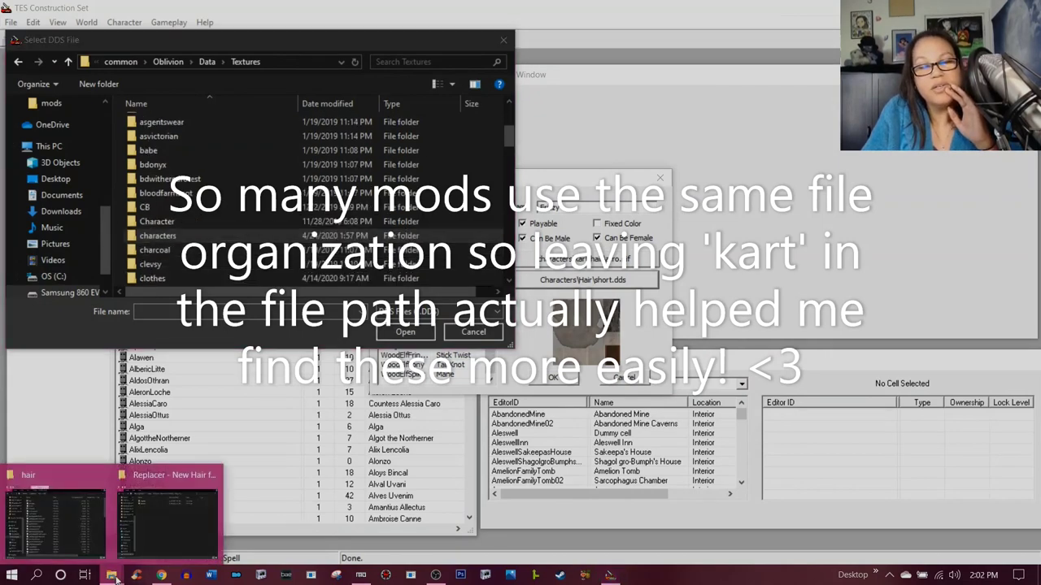
mouse_move(92, 507)
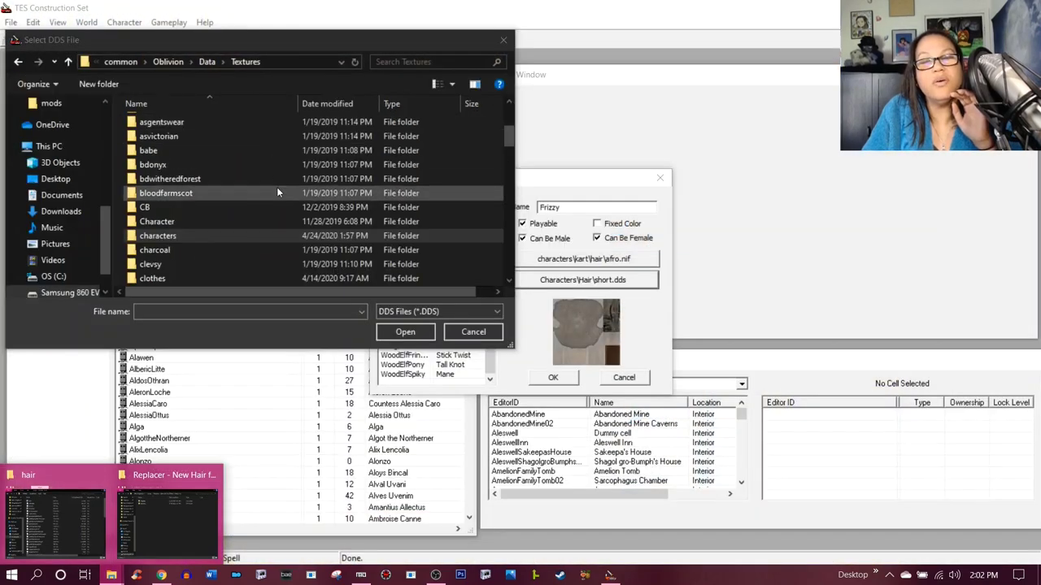
- Browse into the kart folder inside the characters textures folder
double_click(195, 235)
scroll(306, 223, down, 4)
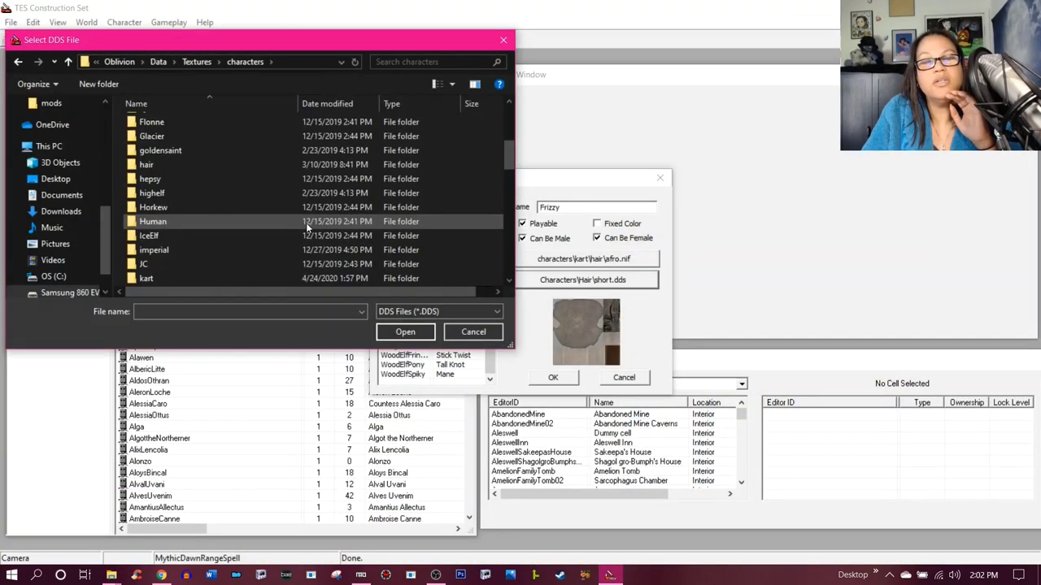
scroll(306, 223, down, 1)
double_click(283, 237)
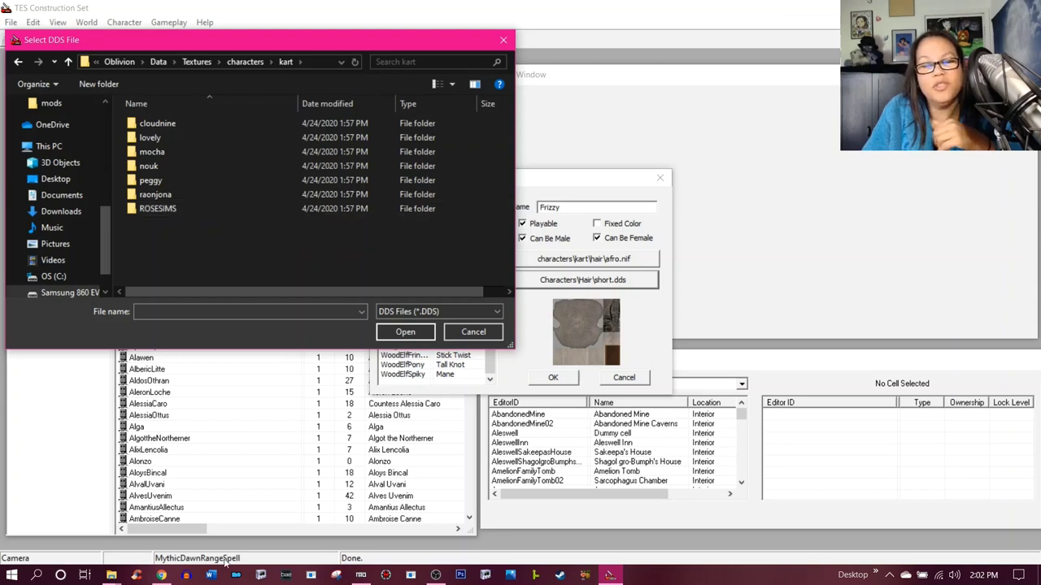
- Switch to Mod Organizer and unlock it while the Construction Set is still running
mouse_move(116, 575)
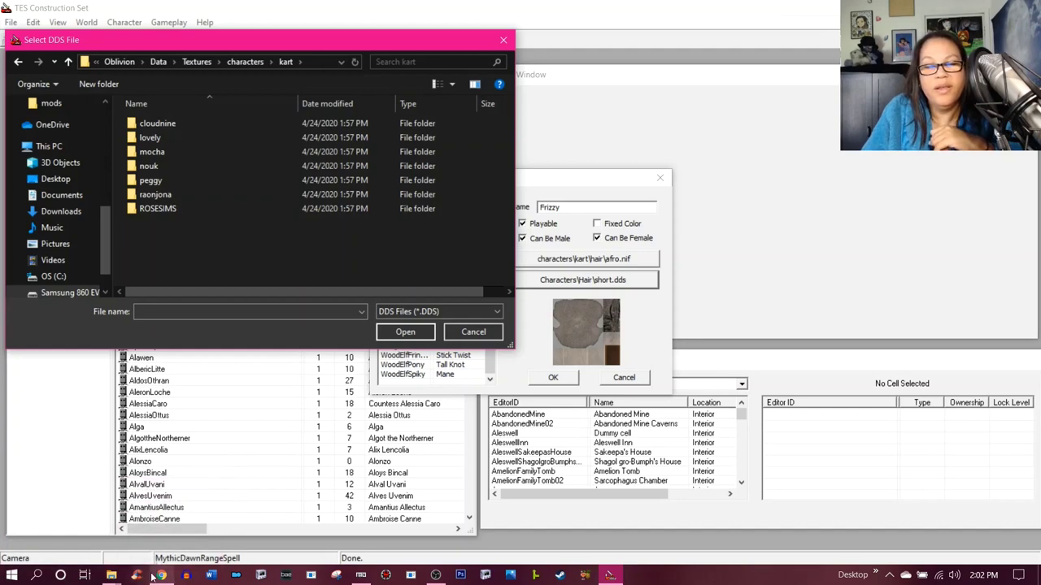
click(444, 575)
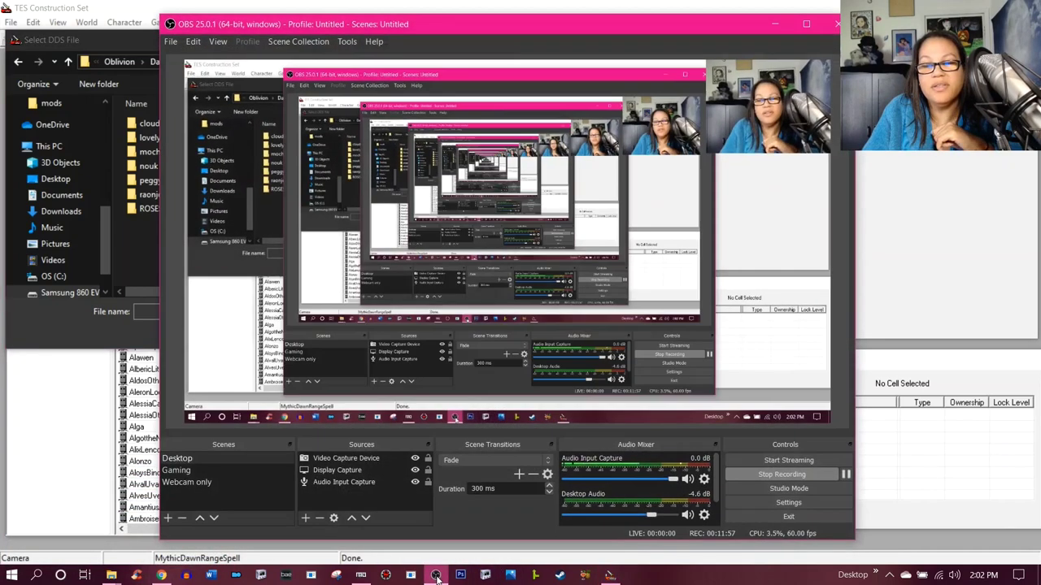
click(444, 574)
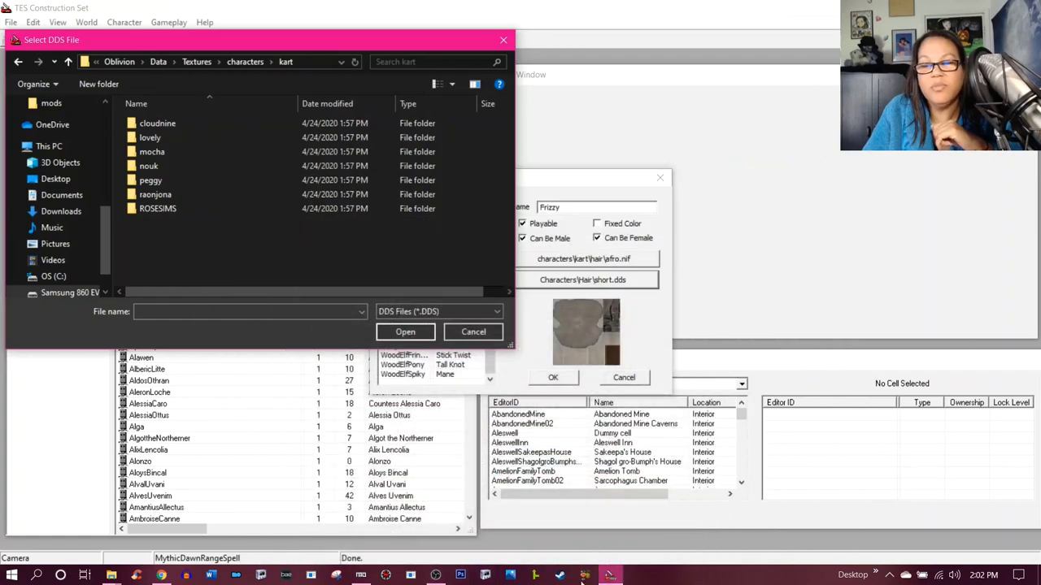
click(366, 576)
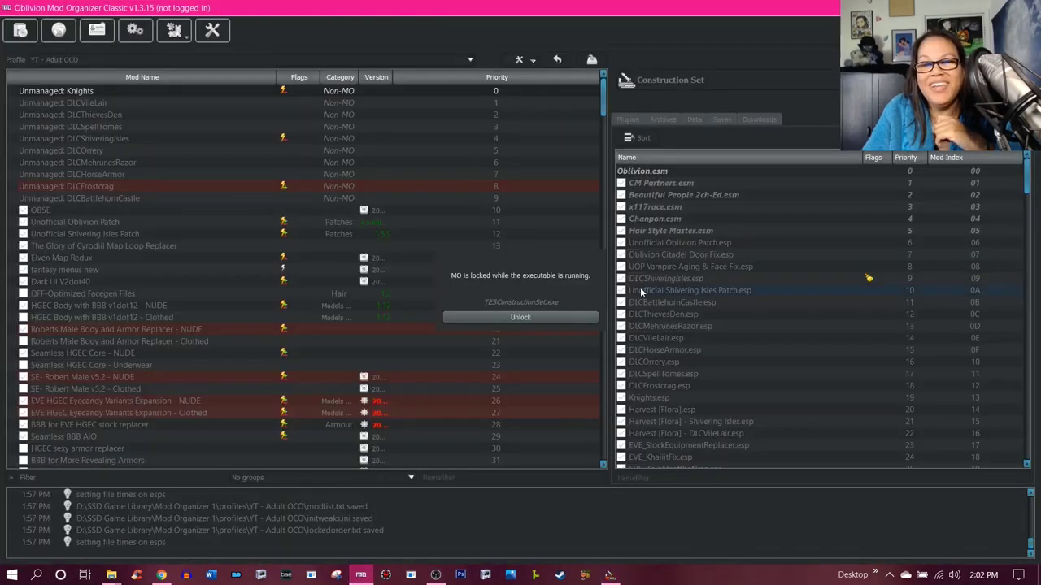
click(523, 319)
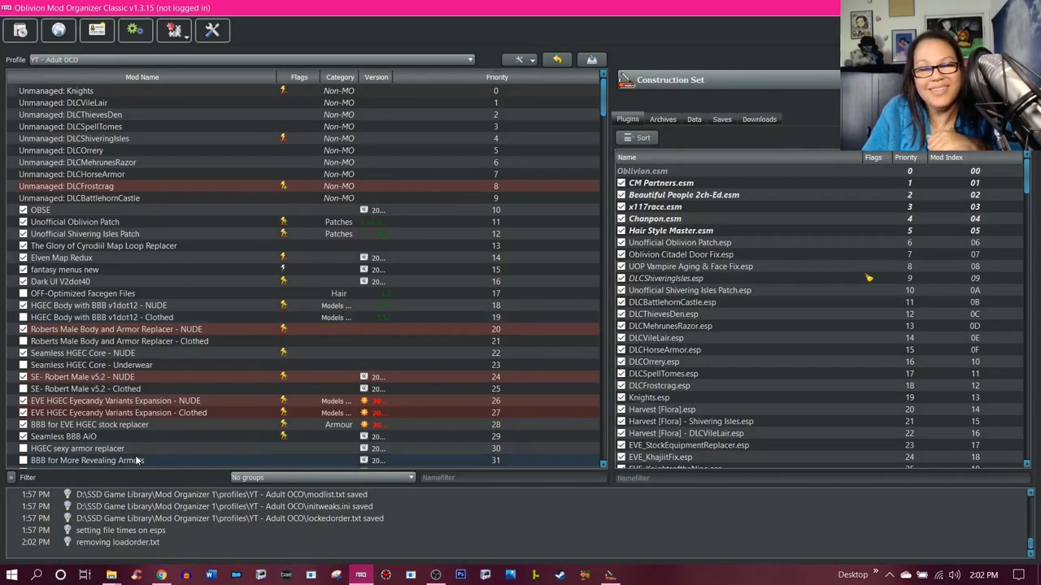
- Show the file tree of the Lore-Friendly Replacer for OCOv2 Default Hair mod and expand meshes, characters, kart and hair
scroll(149, 445, down, 5)
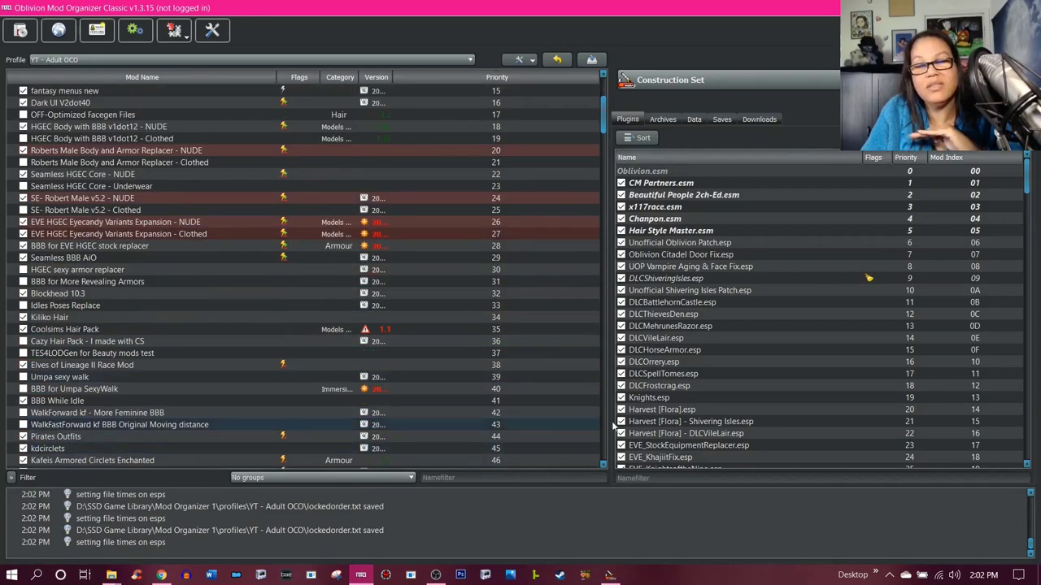
drag(601, 120, 609, 458)
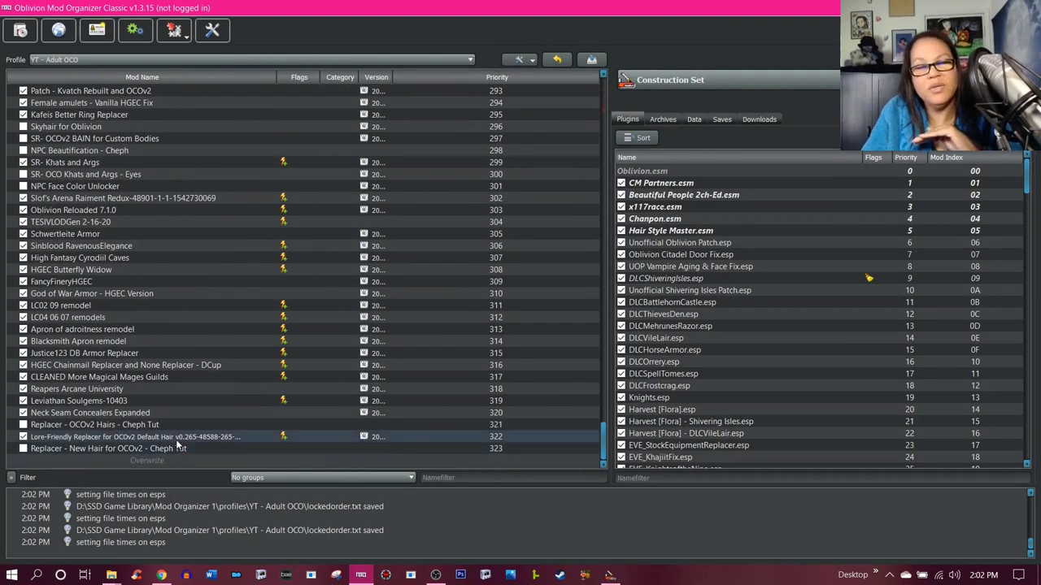
double_click(178, 439)
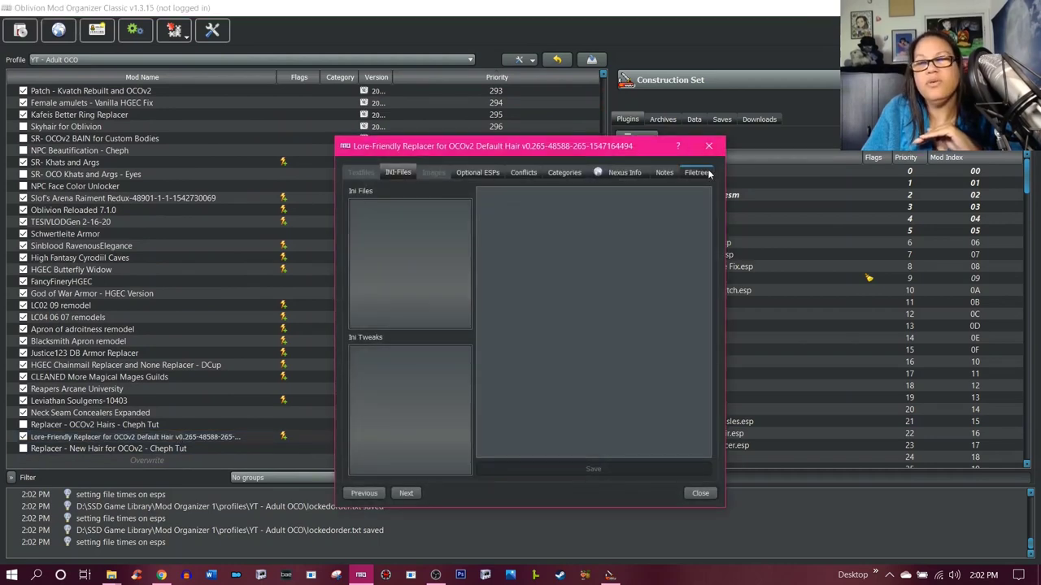
click(695, 172)
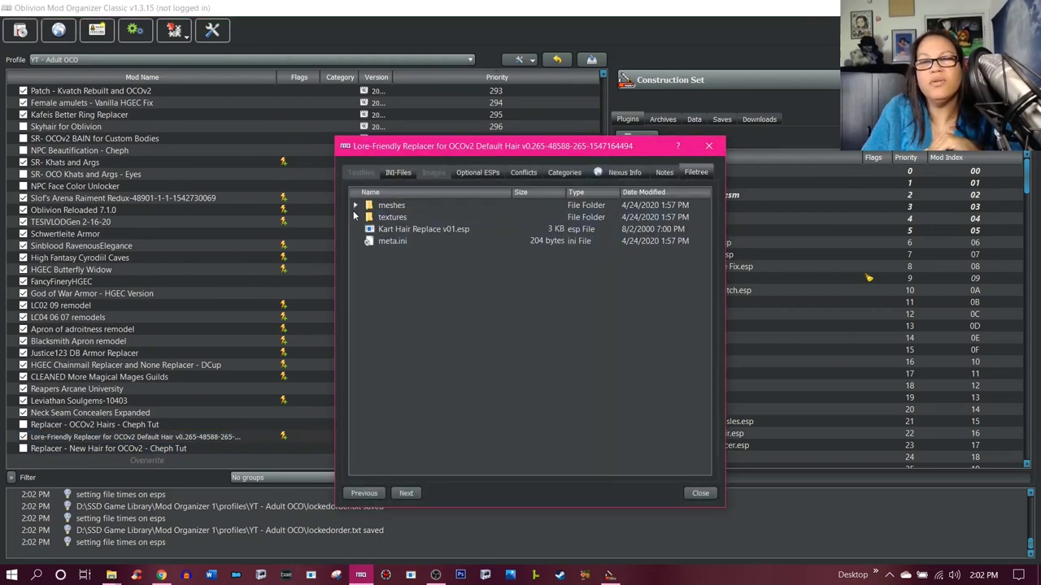
click(355, 206)
click(369, 217)
click(382, 230)
click(396, 242)
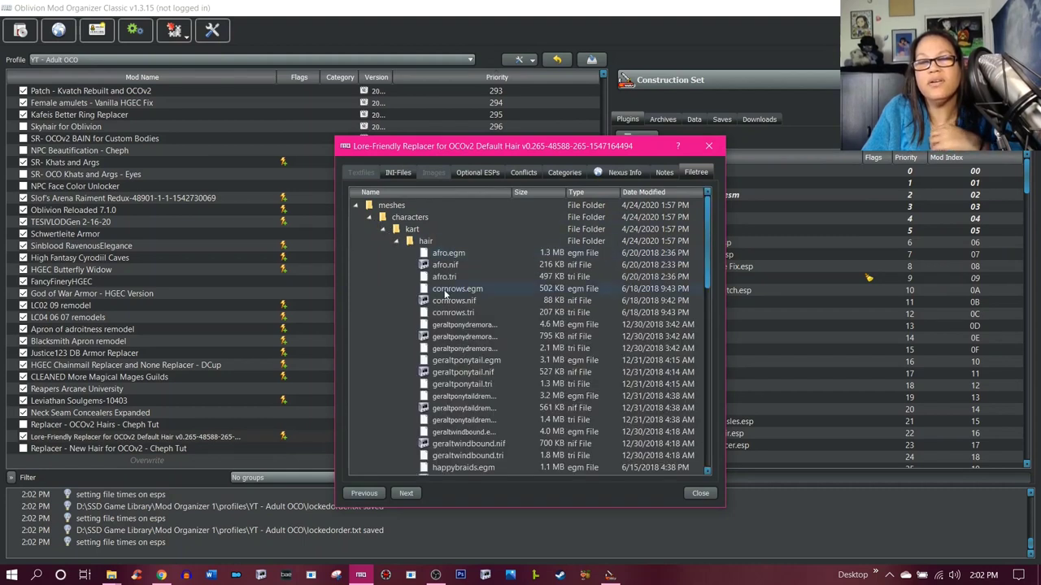
- Open afro.nif in NifSkope and expand its NiNode, NiTriShape and NiTexturingProperty blocks to reveal the source texture
right_click(445, 270)
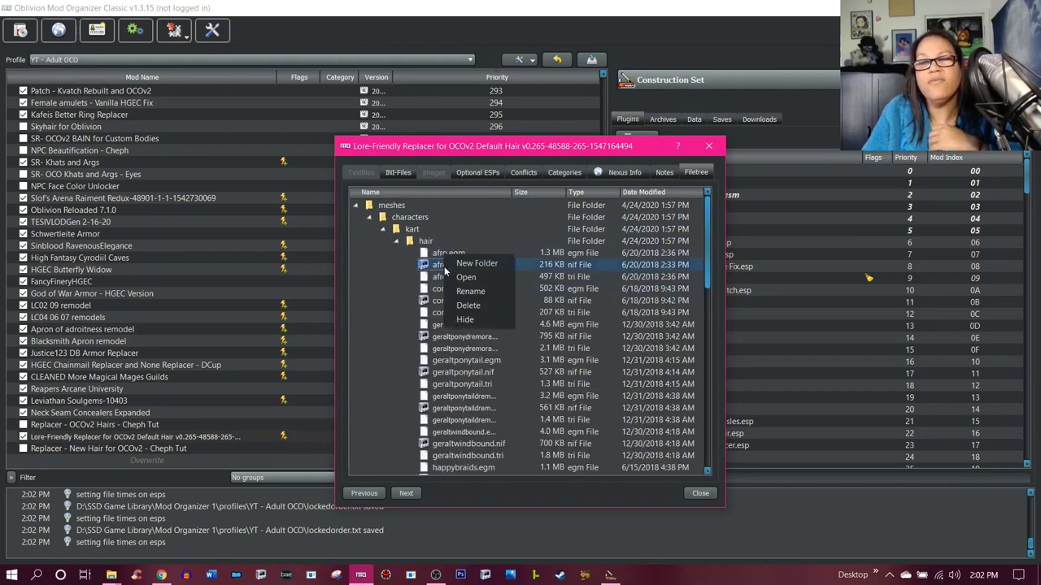
click(775, 307)
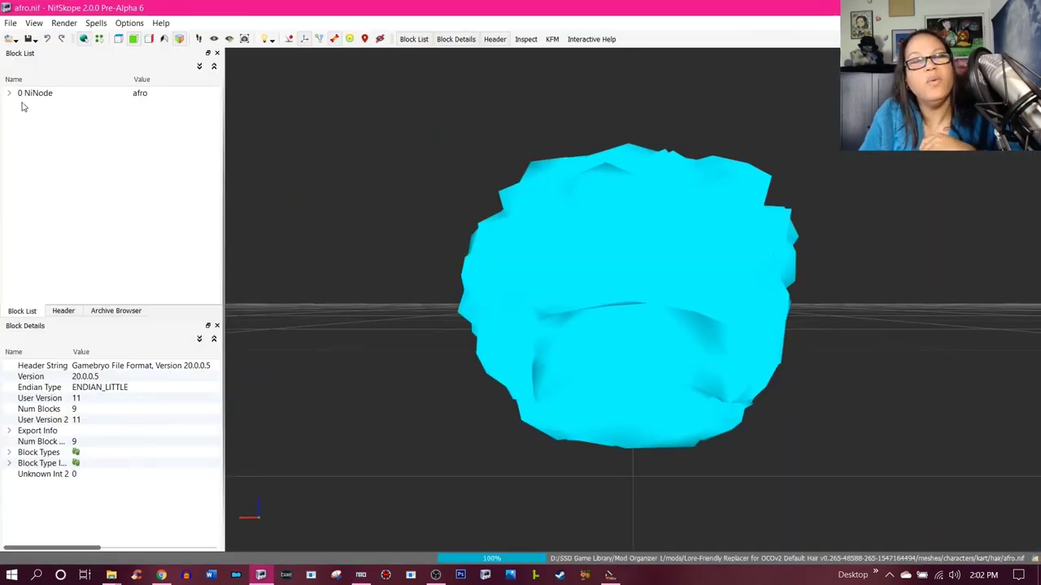
click(8, 93)
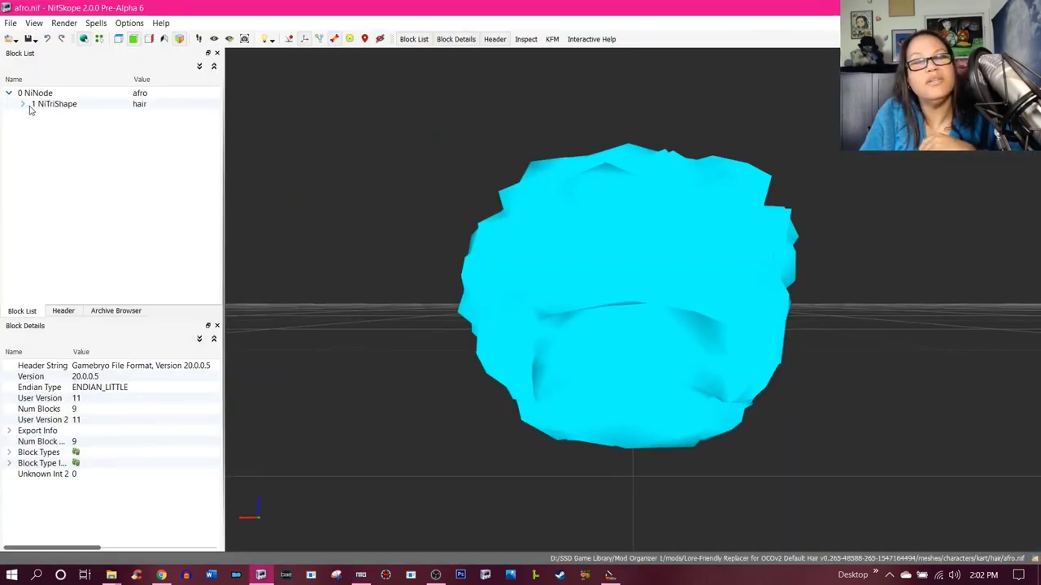
click(22, 104)
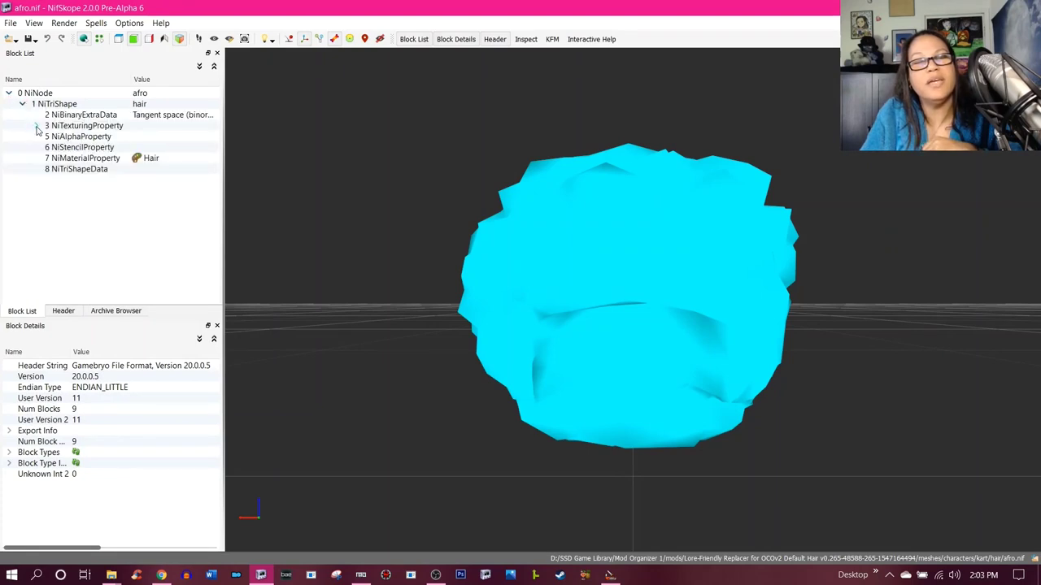
click(37, 126)
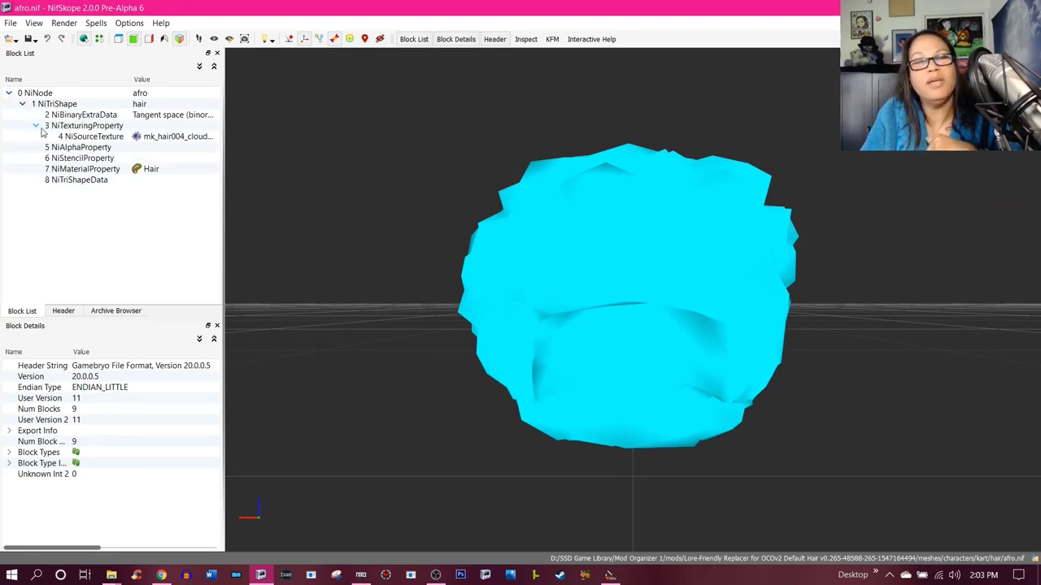
- Check the file name of the afro mesh's source texture in NifSkope and close the mod's information window in Mod Organizer
click(172, 136)
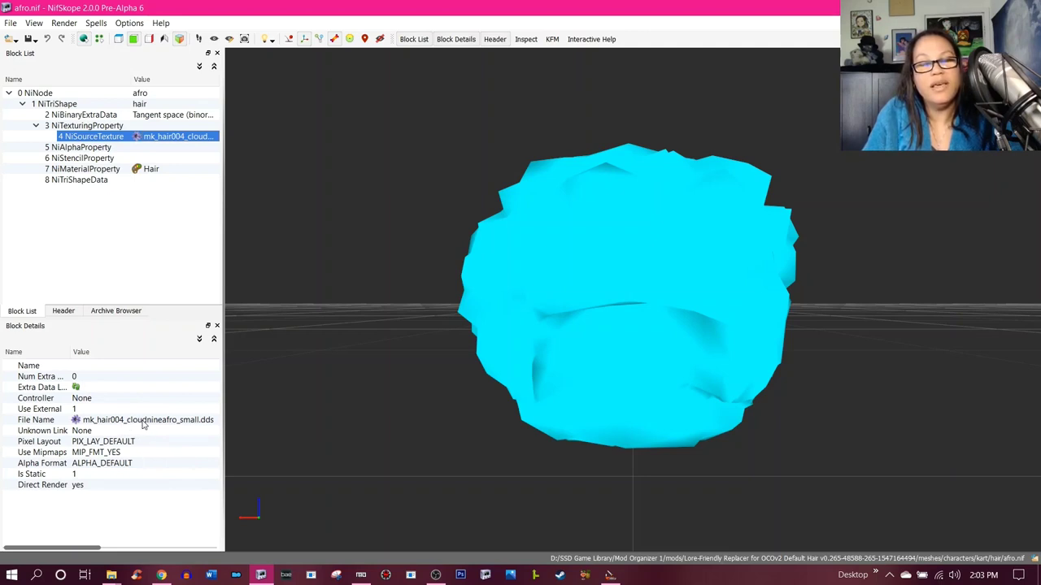
key(alt+Tab)
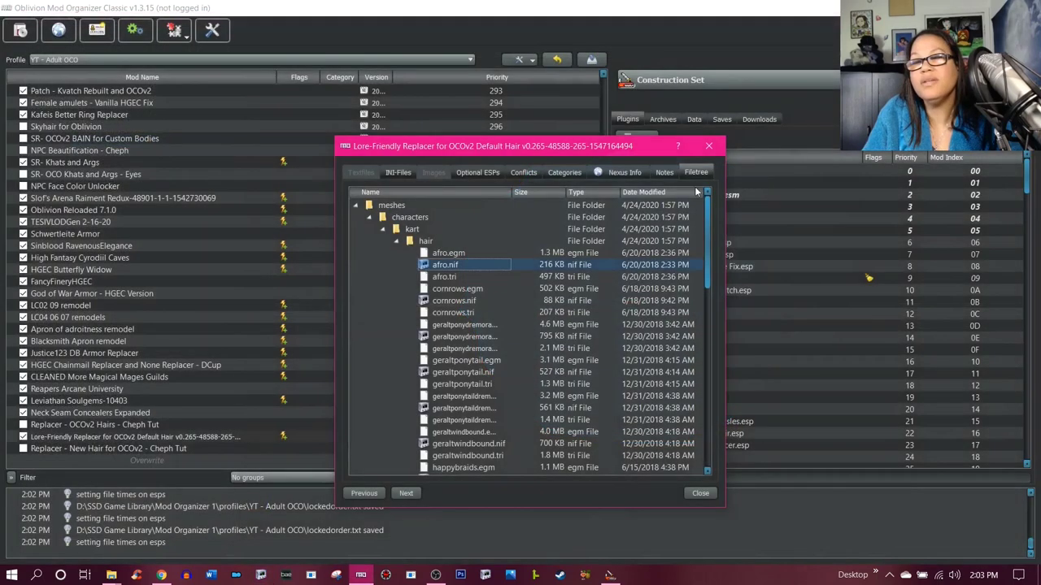
click(708, 146)
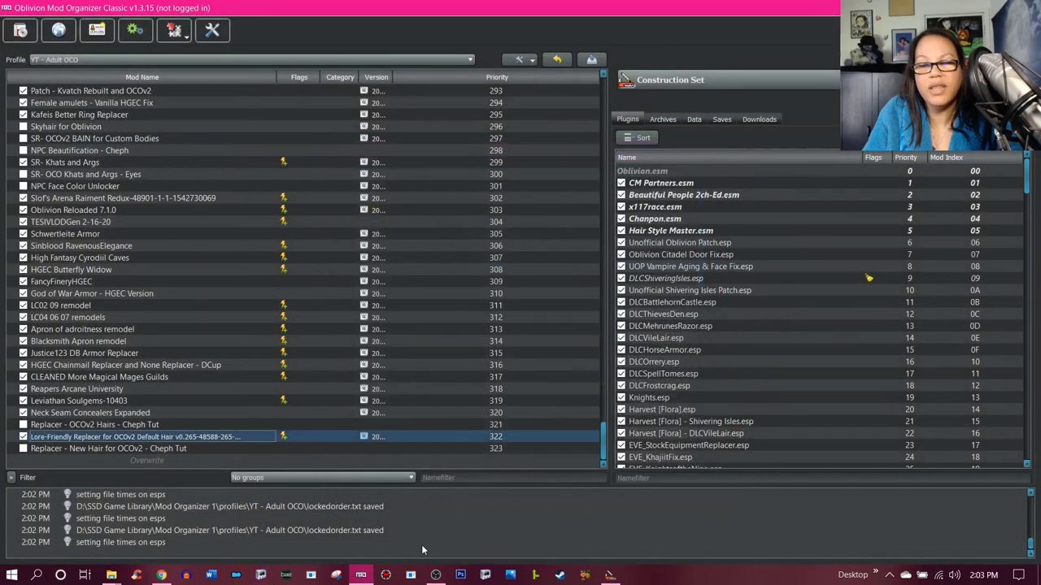
- Switch to the Construction Set and open the cloudnine folder inside the kart textures folder
mouse_move(610, 576)
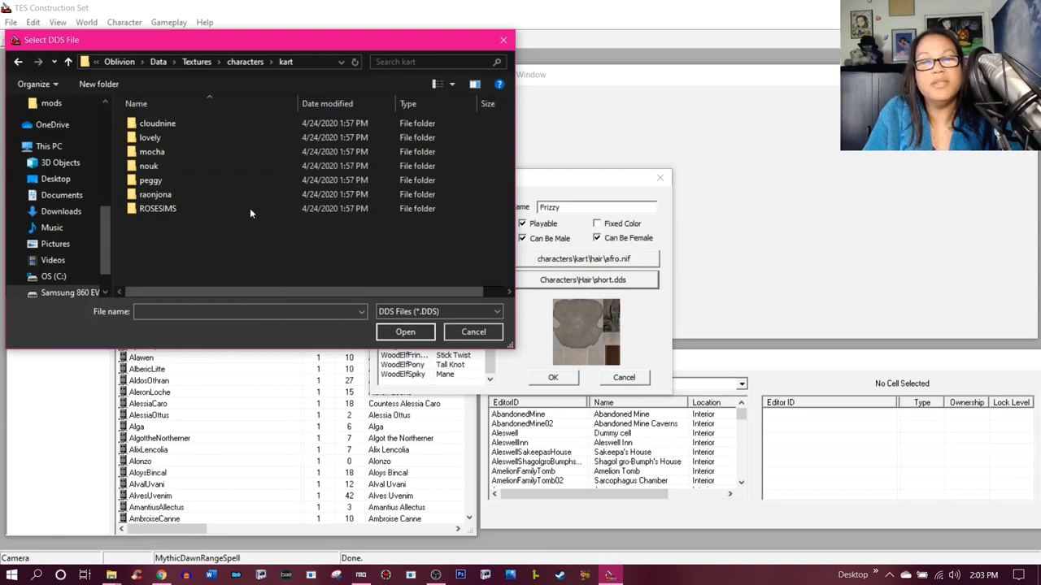
click(208, 122)
double_click(208, 123)
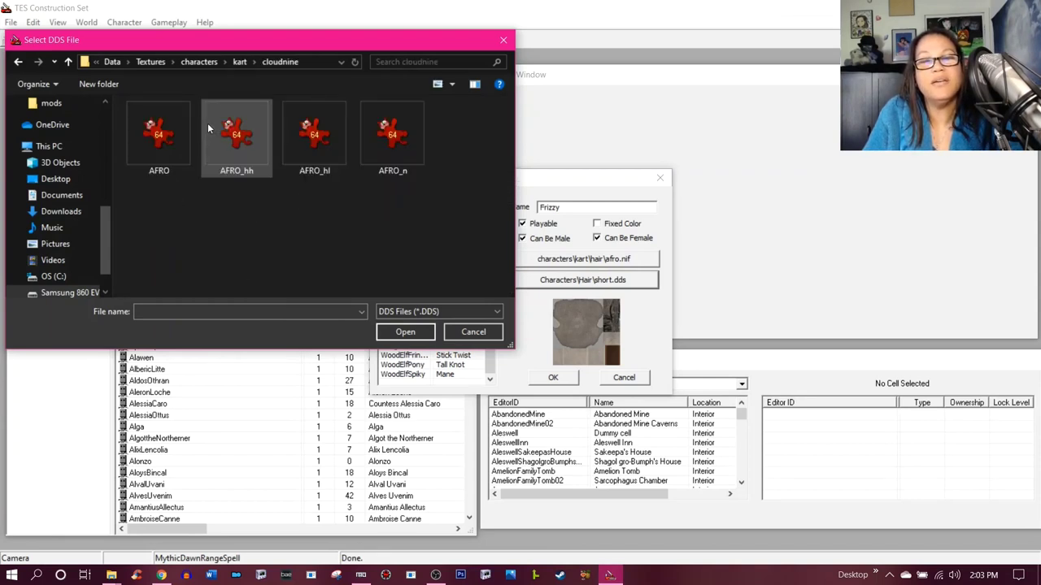
click(168, 146)
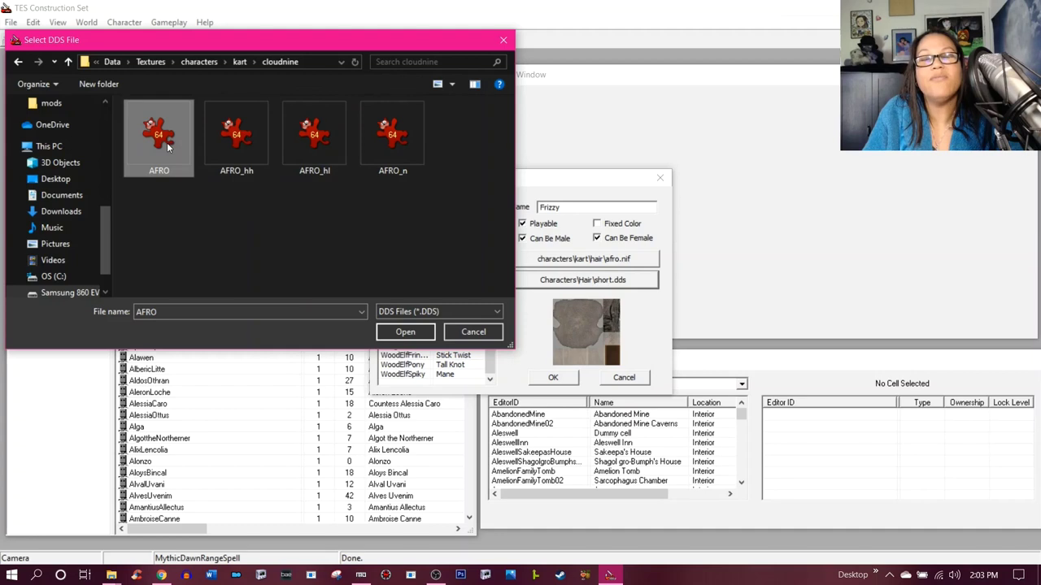
- Try to preview the AFRO_n texture in the image viewer and close the viewer
click(378, 167)
right_click(378, 167)
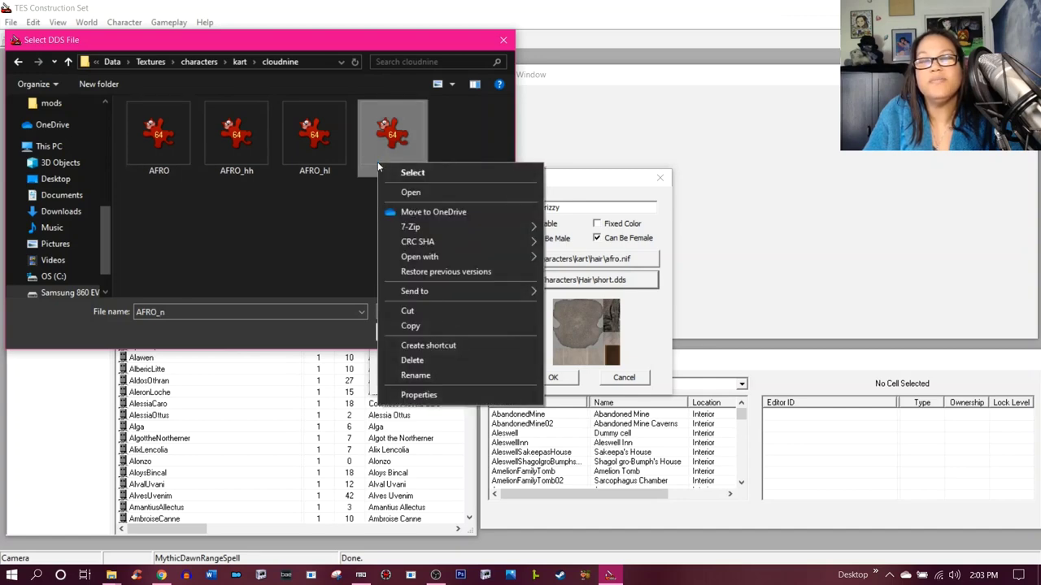
click(415, 193)
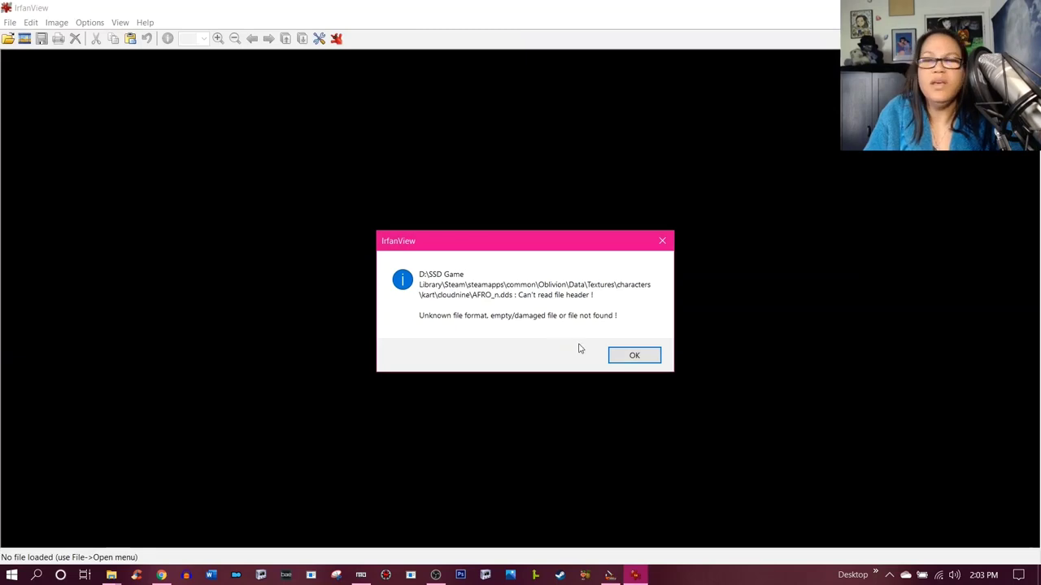
click(634, 356)
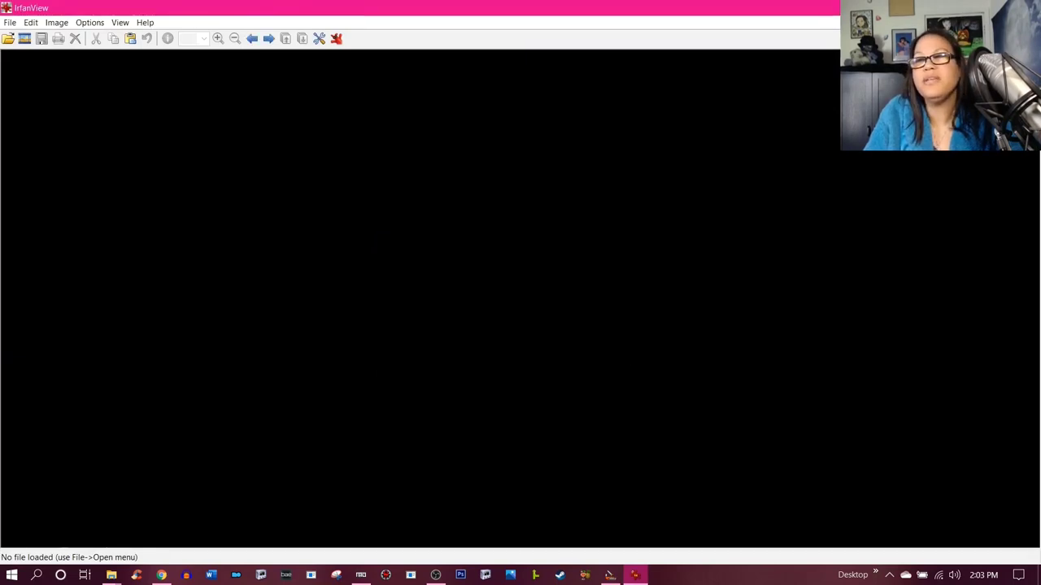
key(Escape)
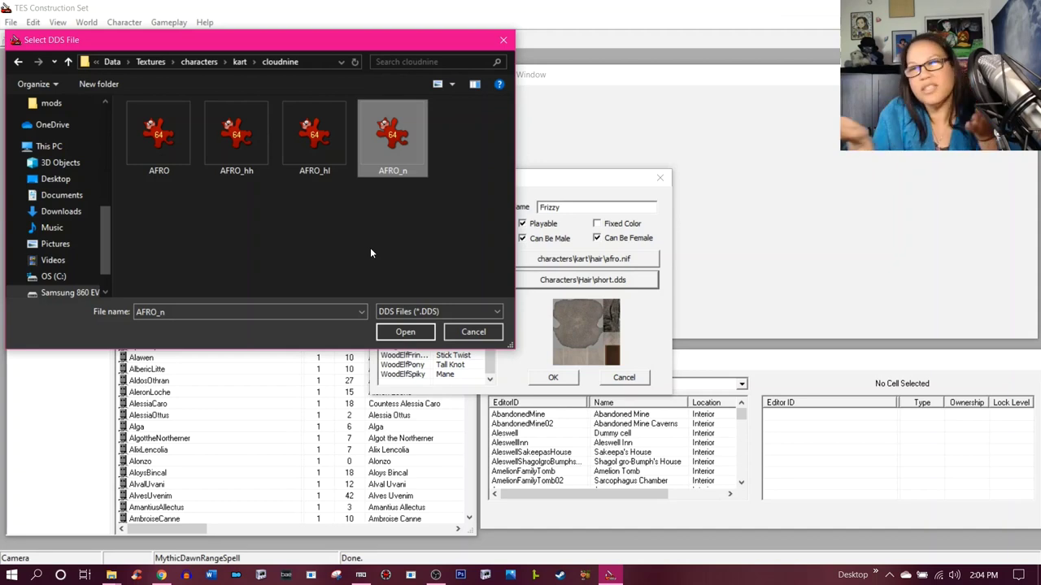
- Assign the AFRO texture from the cloudnine folder to the Frizzy hair and accept the hair settings
click(159, 173)
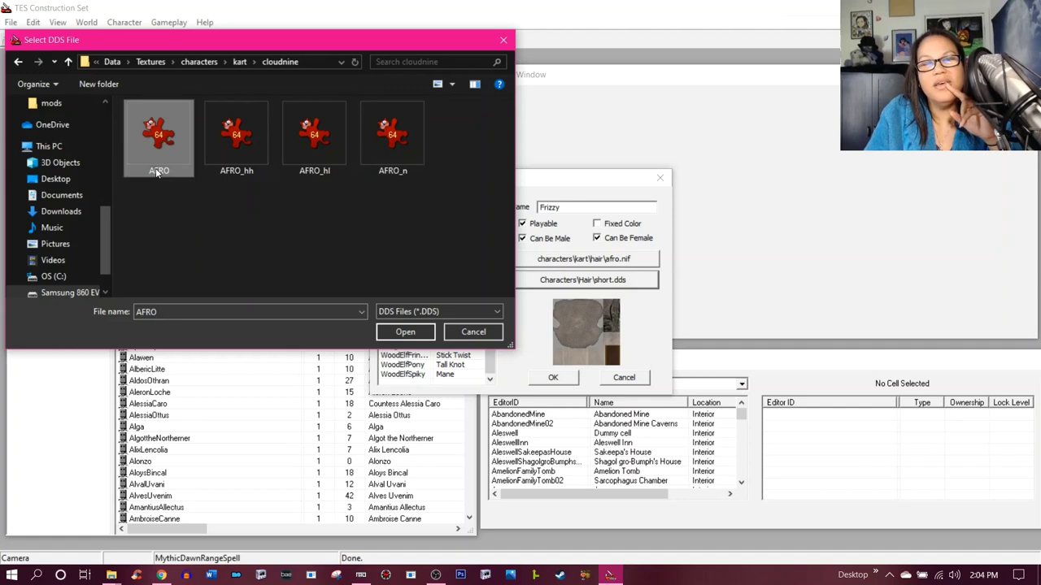
click(404, 333)
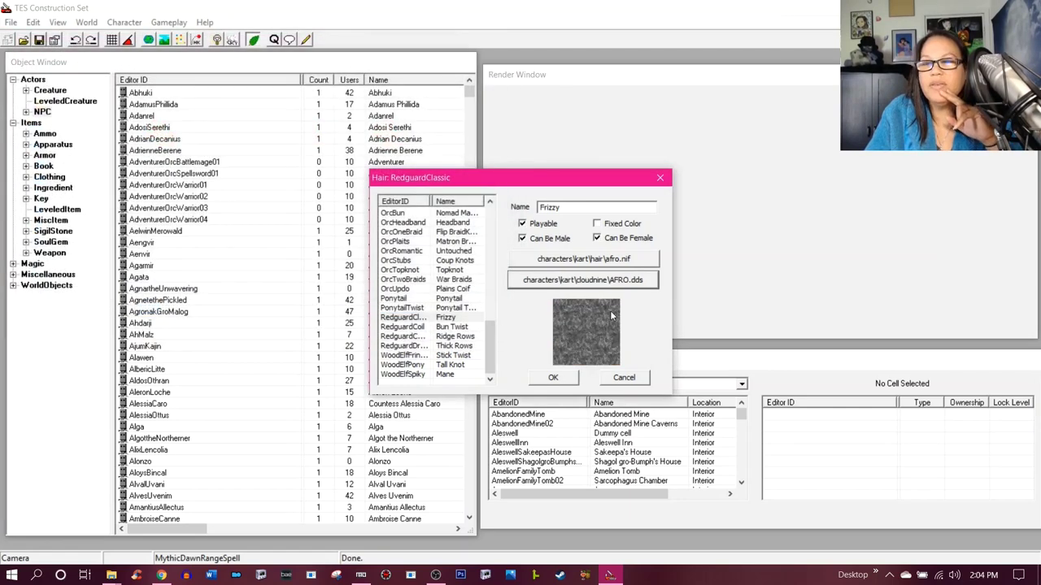
click(554, 379)
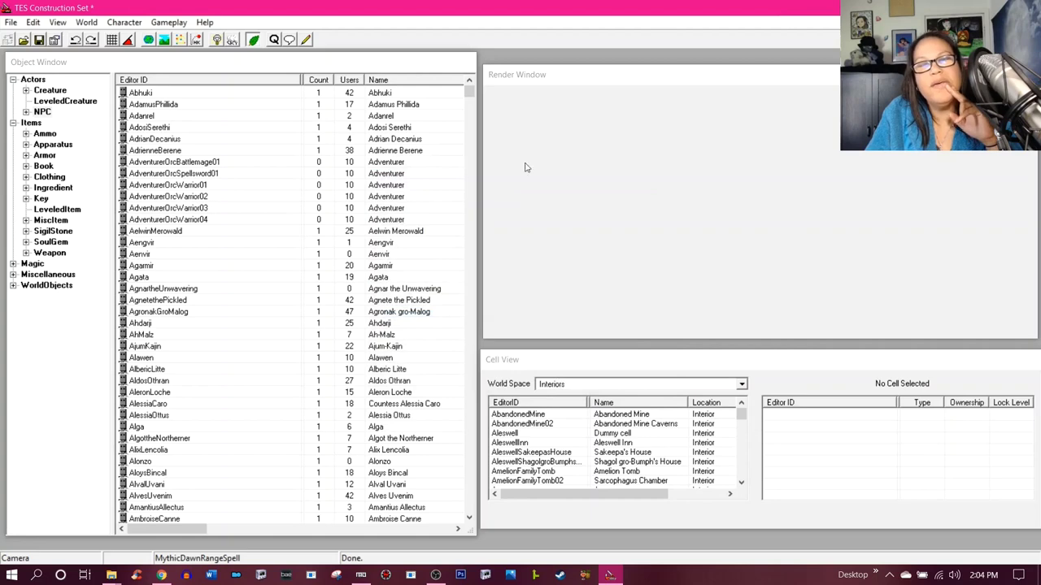
- Start saving the changes as a new plugin and look through the Oblivion Data folder
click(11, 22)
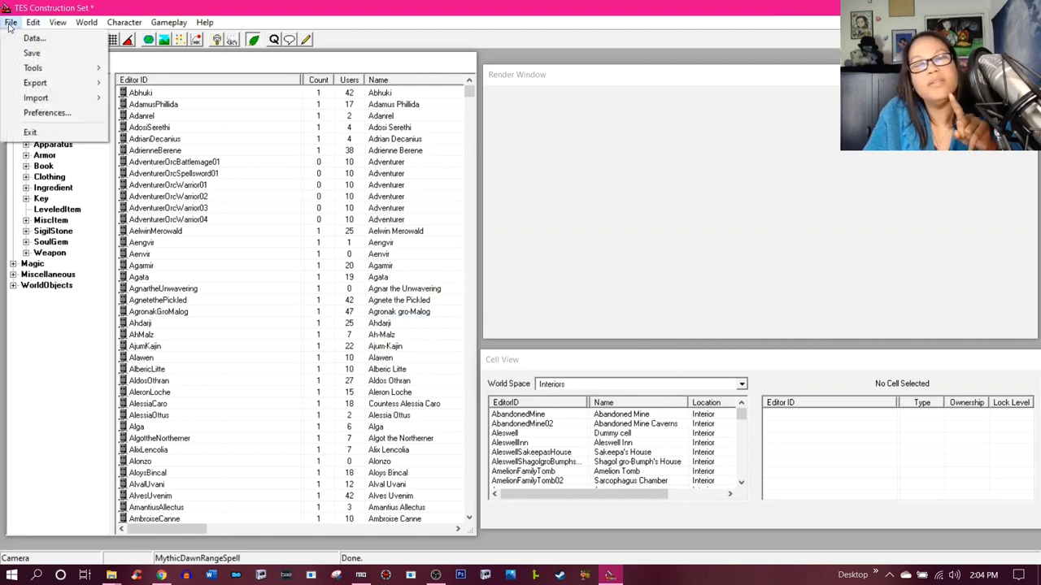
click(28, 52)
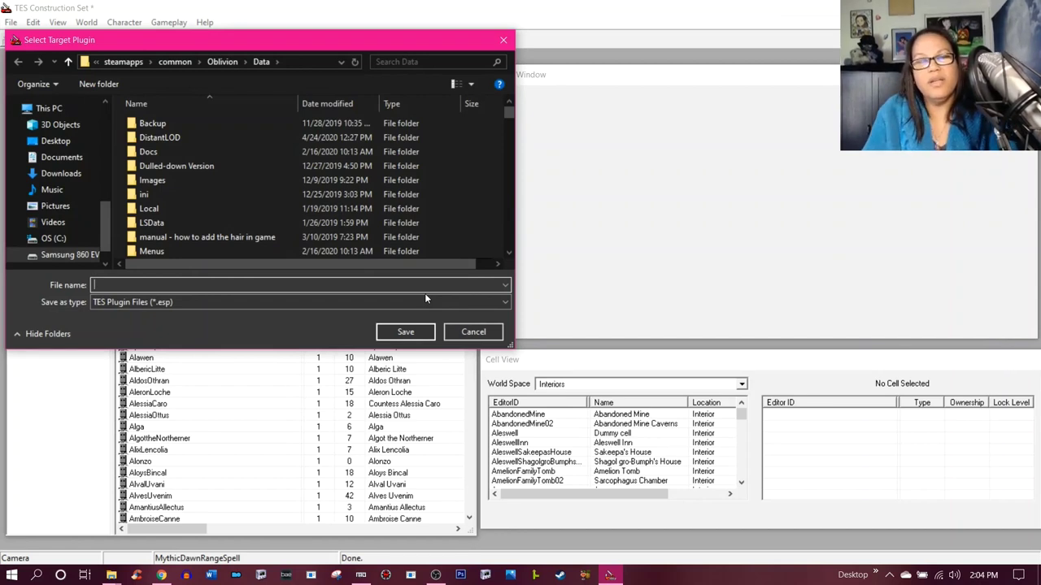
scroll(296, 199, down, 12)
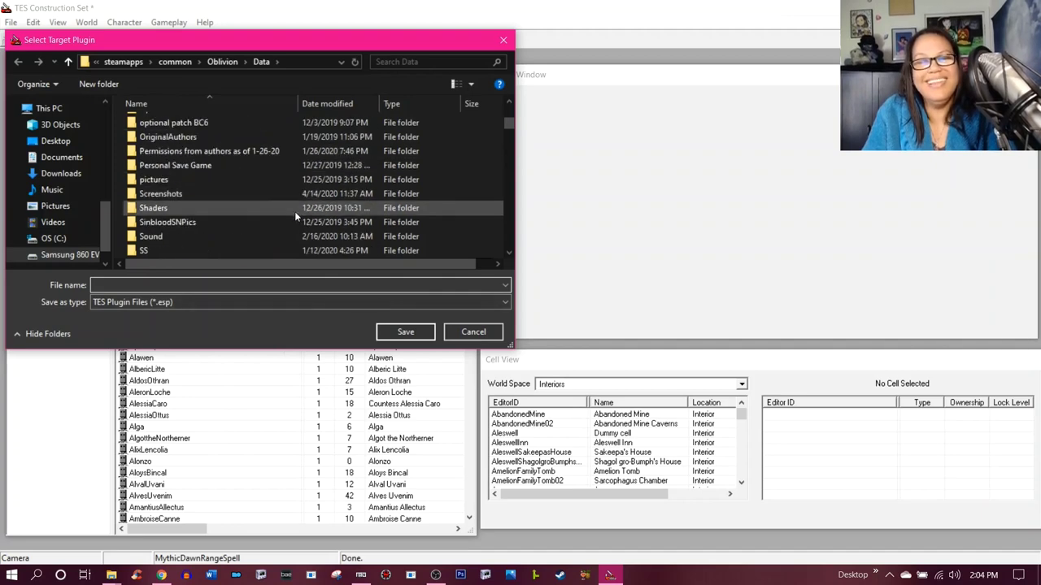
scroll(295, 222, up, 10)
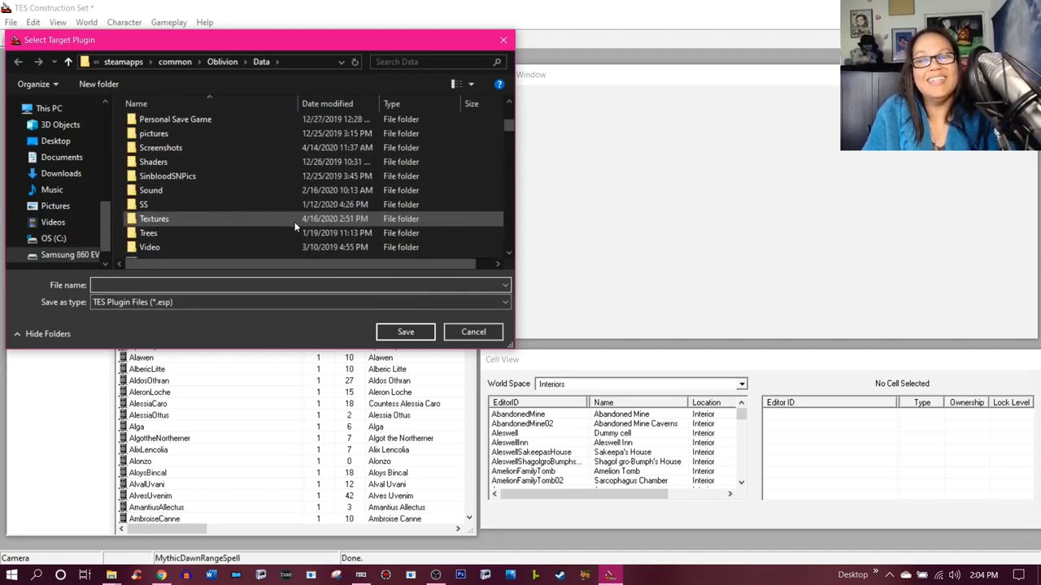
scroll(294, 222, up, 1)
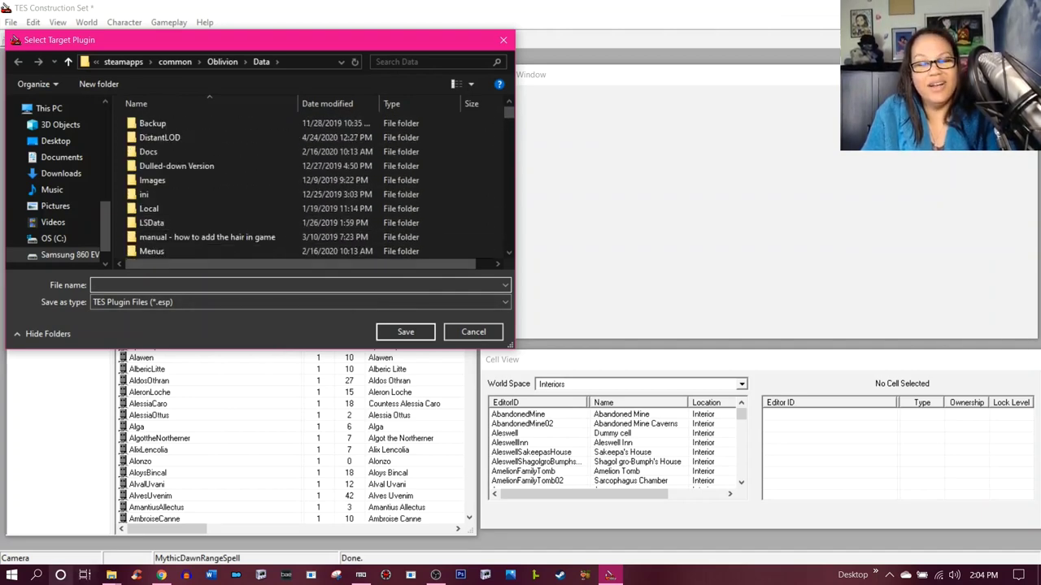
- Copy the name of the "Replacer - New Hair for OCOv2 - Cheph Tut" folder from Mod Organizer's mods folder in File Explorer
mouse_move(112, 575)
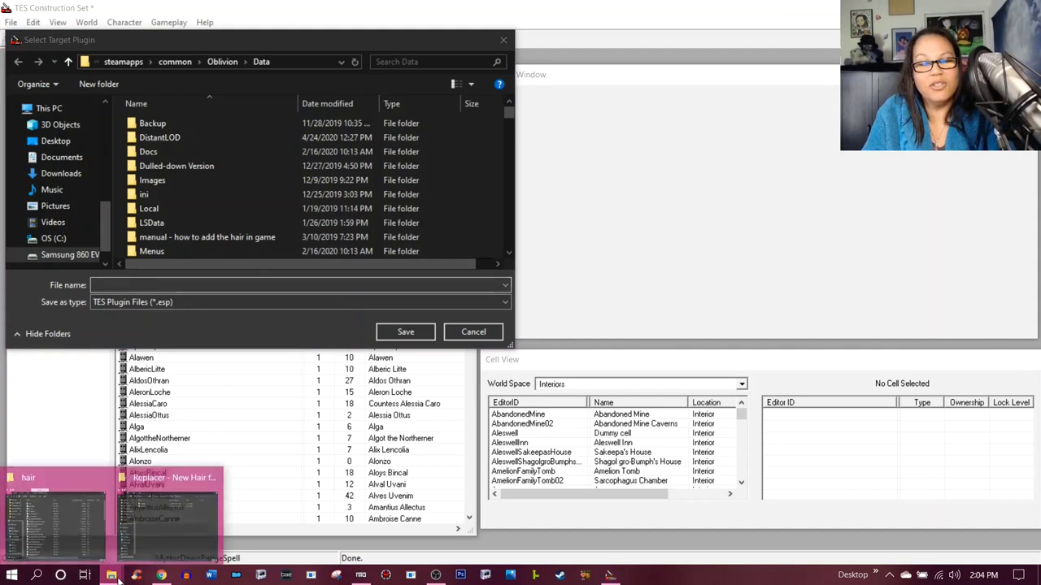
click(177, 530)
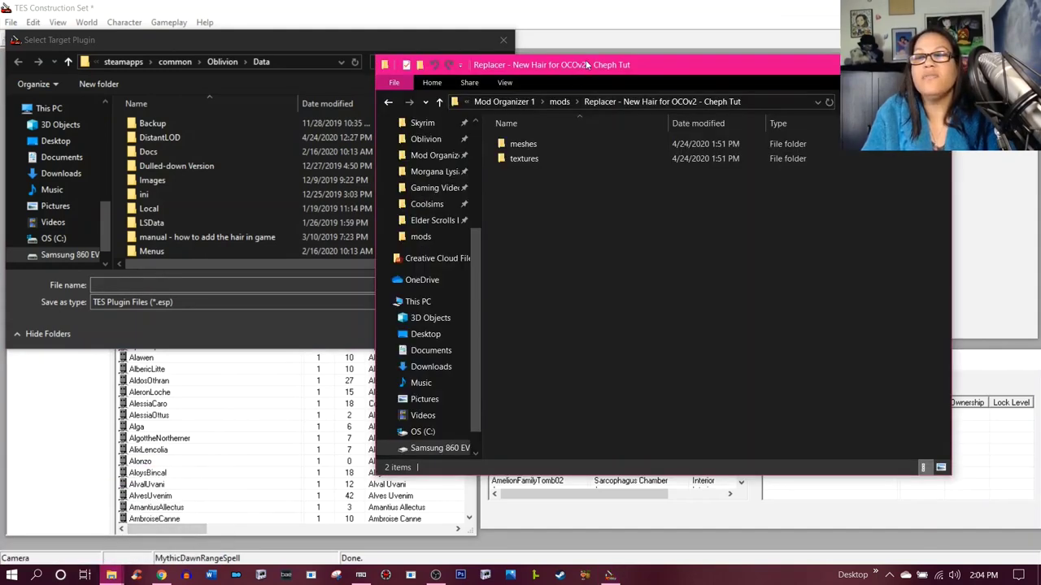
click(592, 101)
click(560, 102)
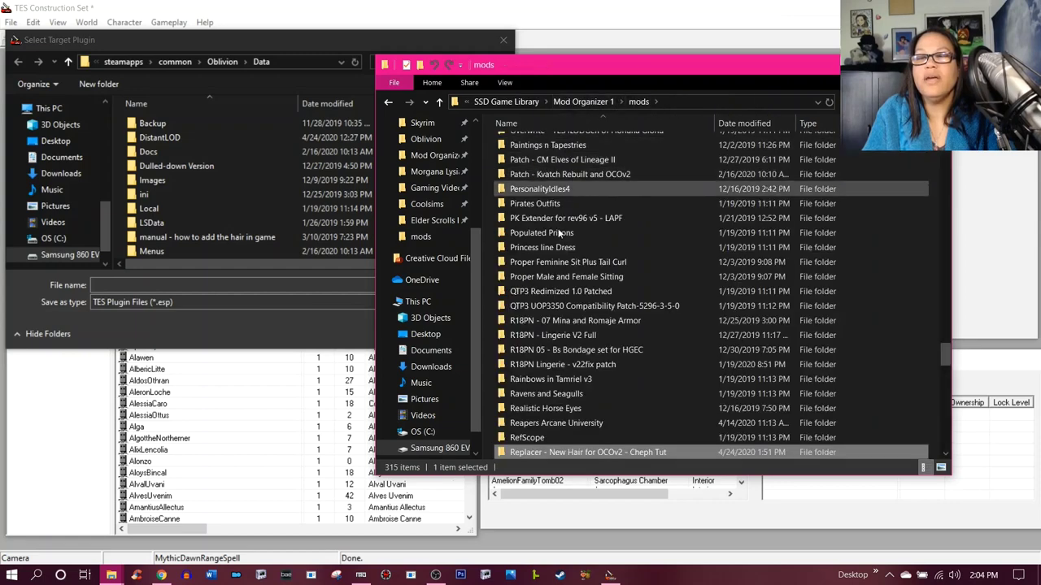
right_click(567, 454)
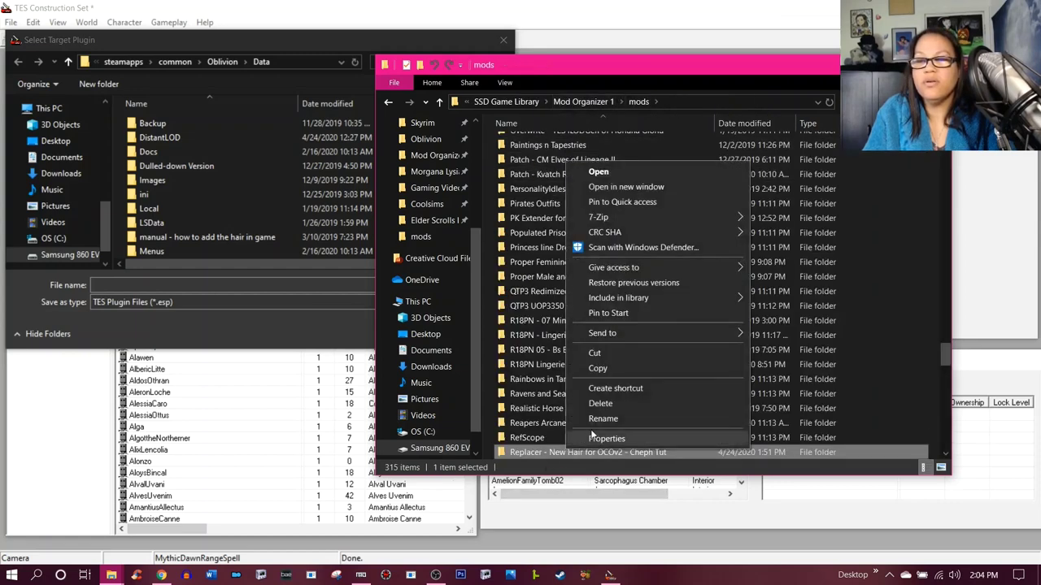
click(602, 423)
right_click(665, 452)
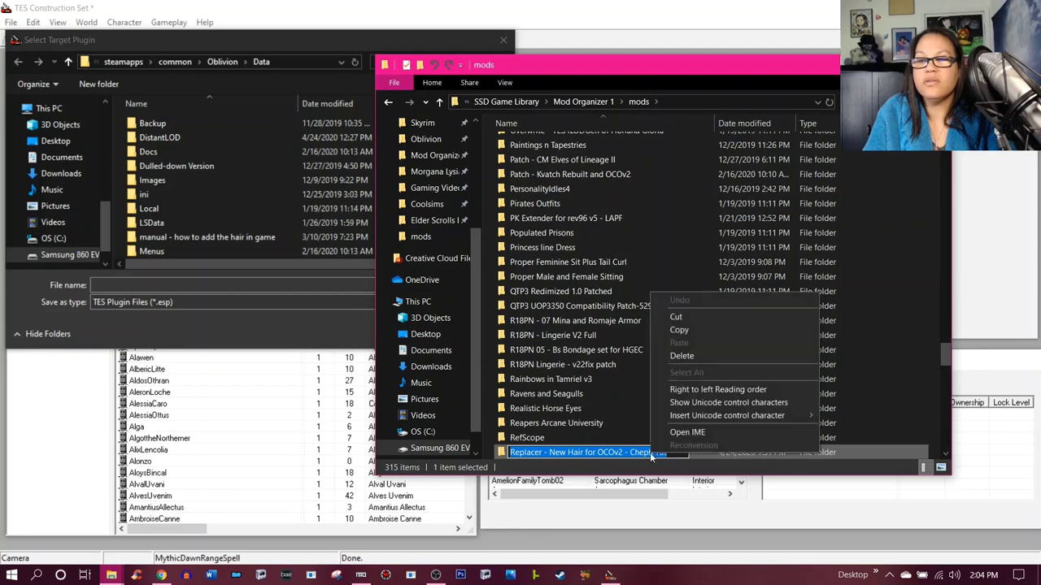
click(696, 329)
key(Return)
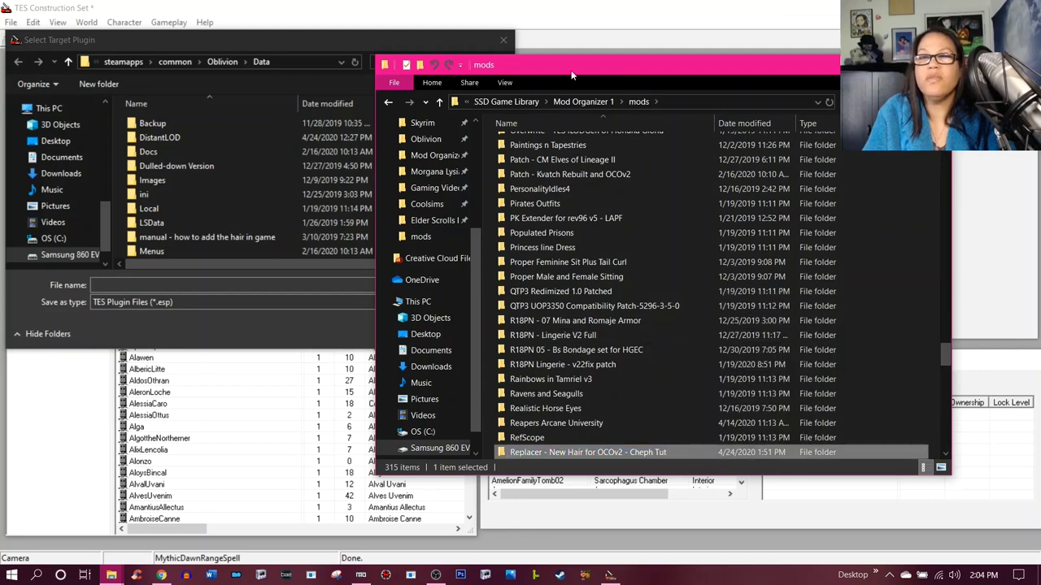
- Save the plugin under the copied name "Replacer - New Hair for OCOv2 - Cheph Tut" as an ESP file
click(206, 323)
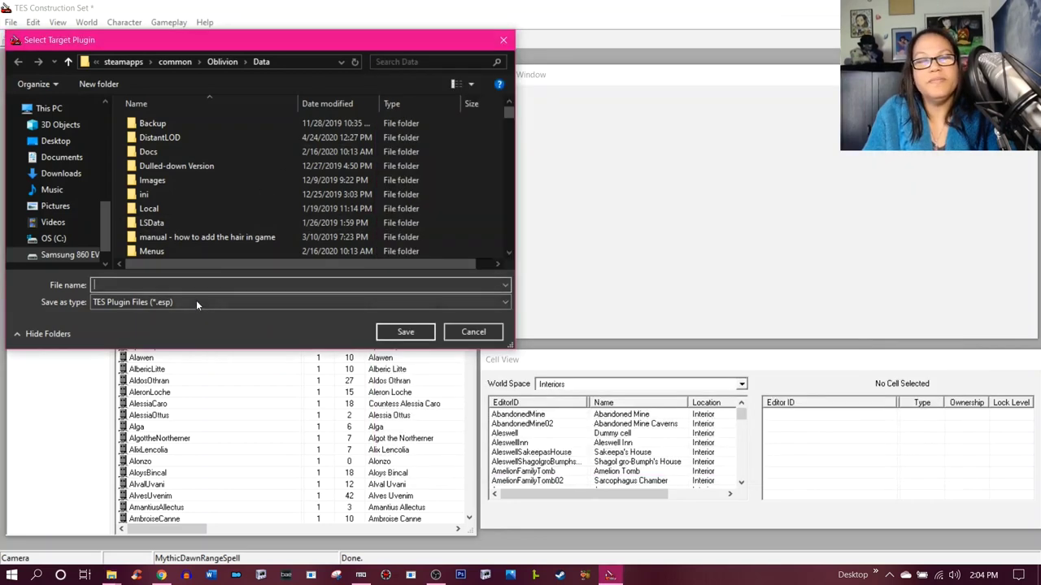
right_click(199, 285)
click(230, 340)
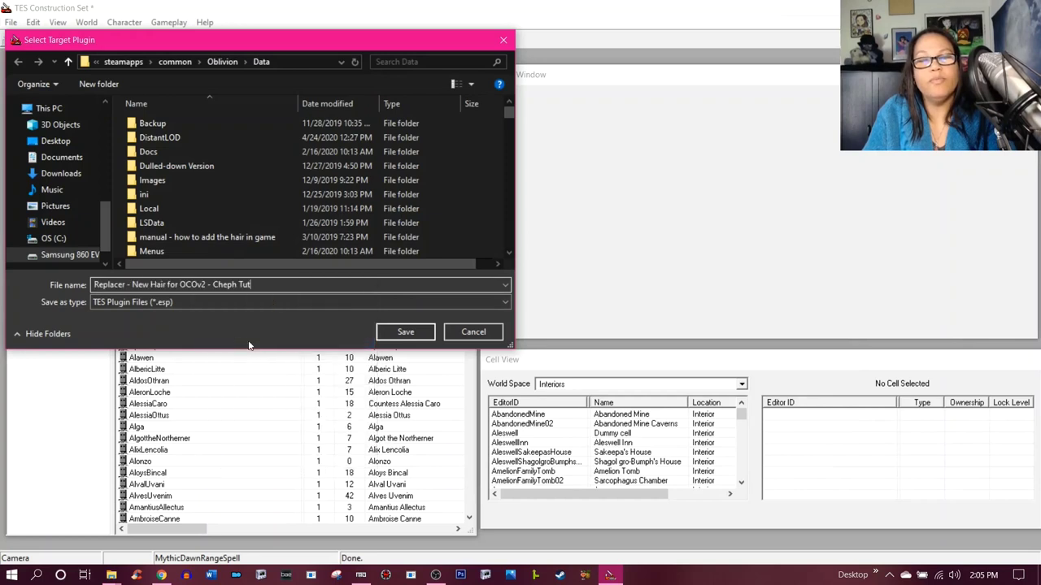
click(389, 334)
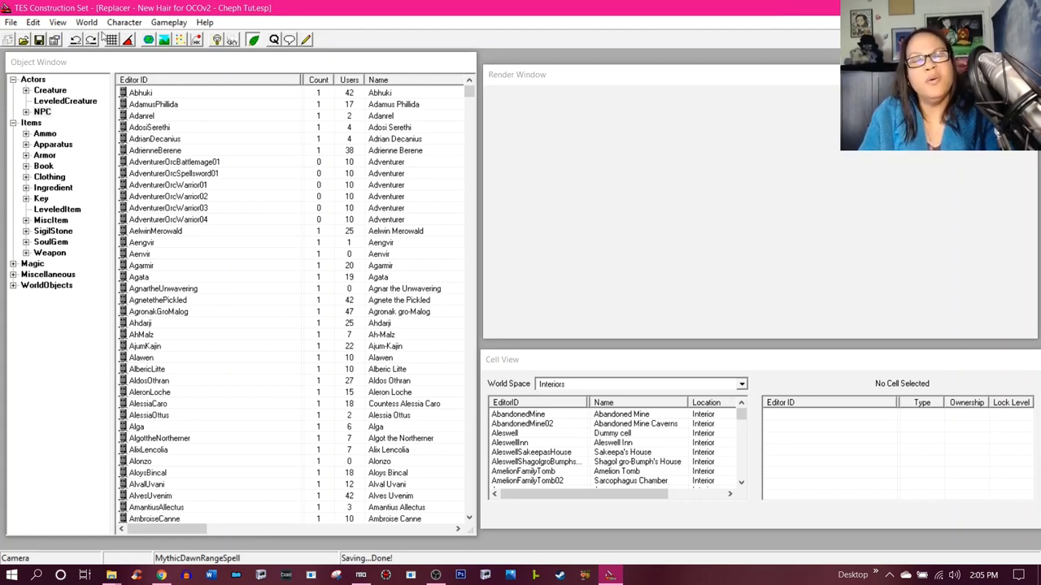
- Open the hair definitions and look through the list to examine the orc Topknot hair's settings
click(119, 24)
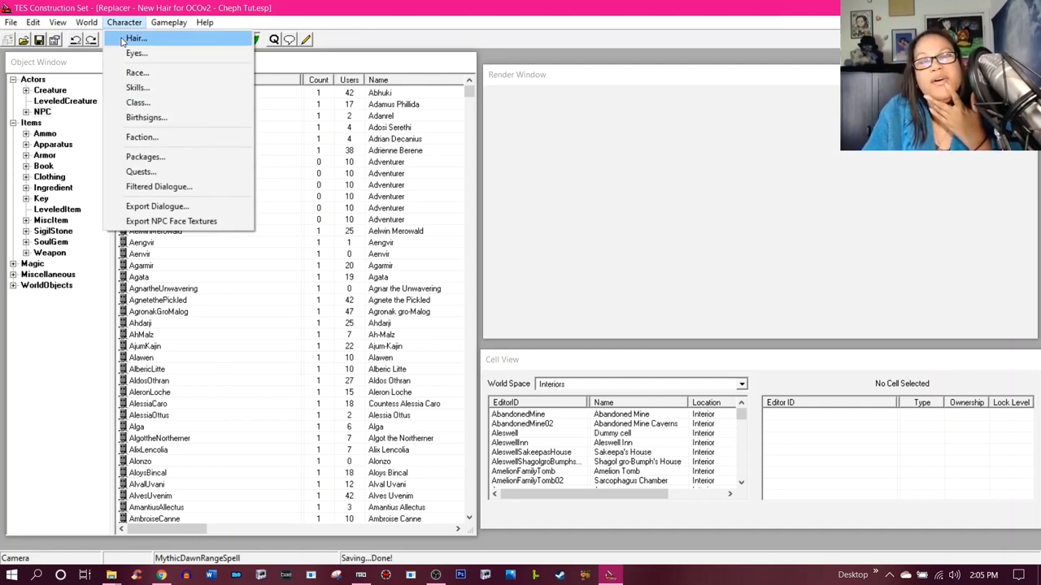
click(135, 38)
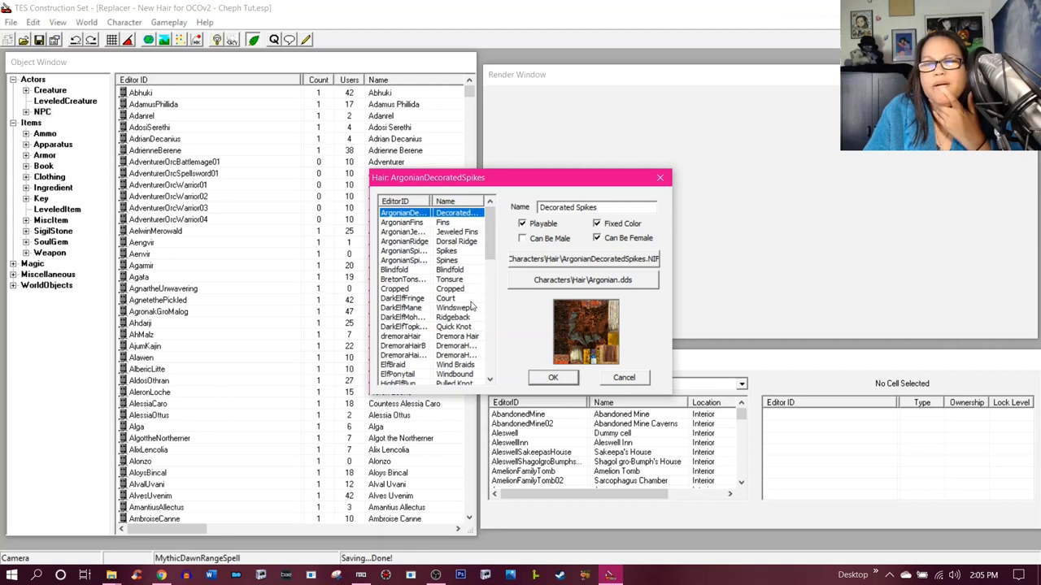
scroll(472, 306, down, 2)
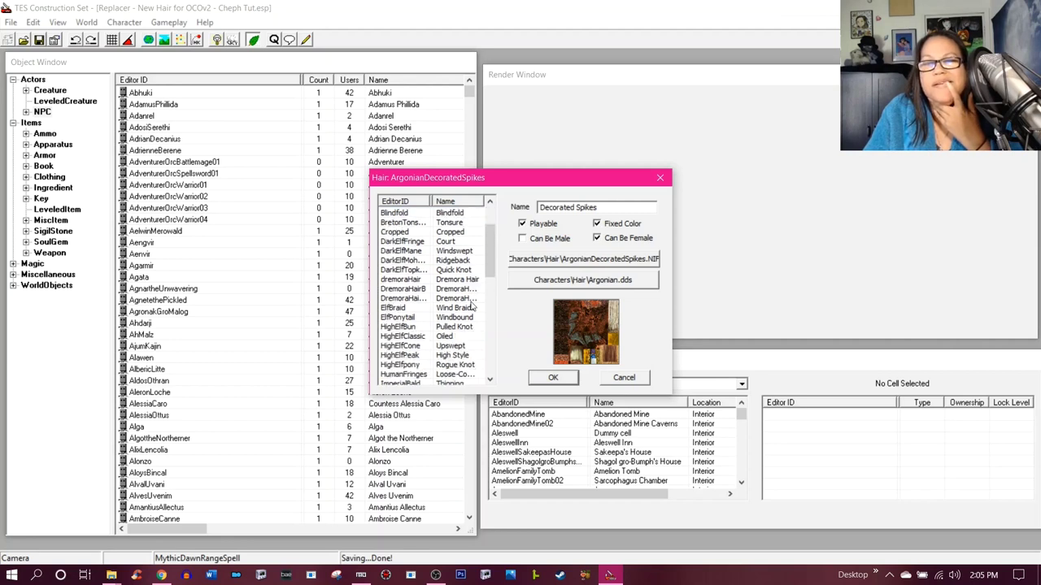
scroll(472, 306, down, 2)
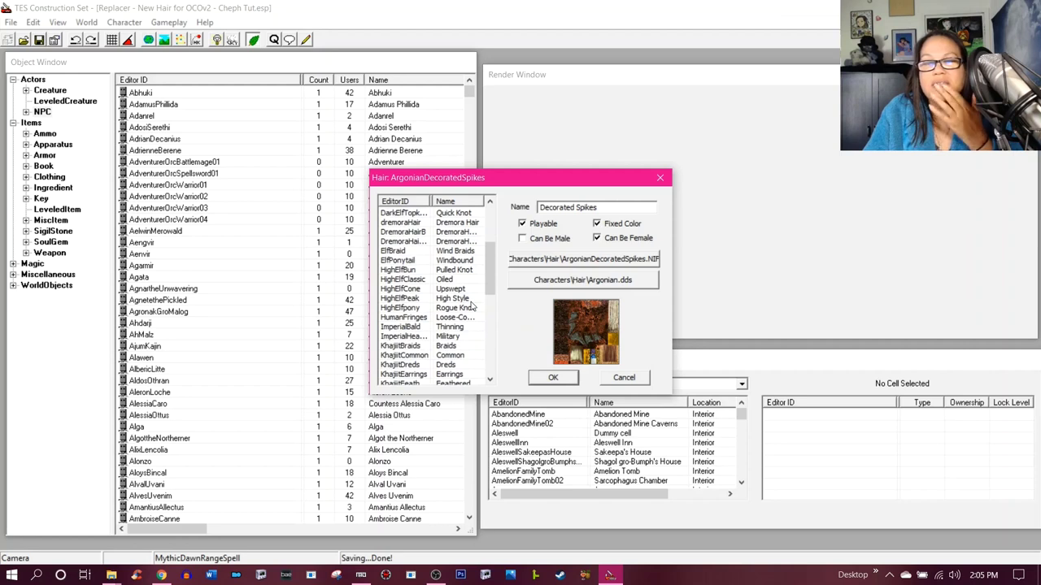
scroll(471, 307, down, 5)
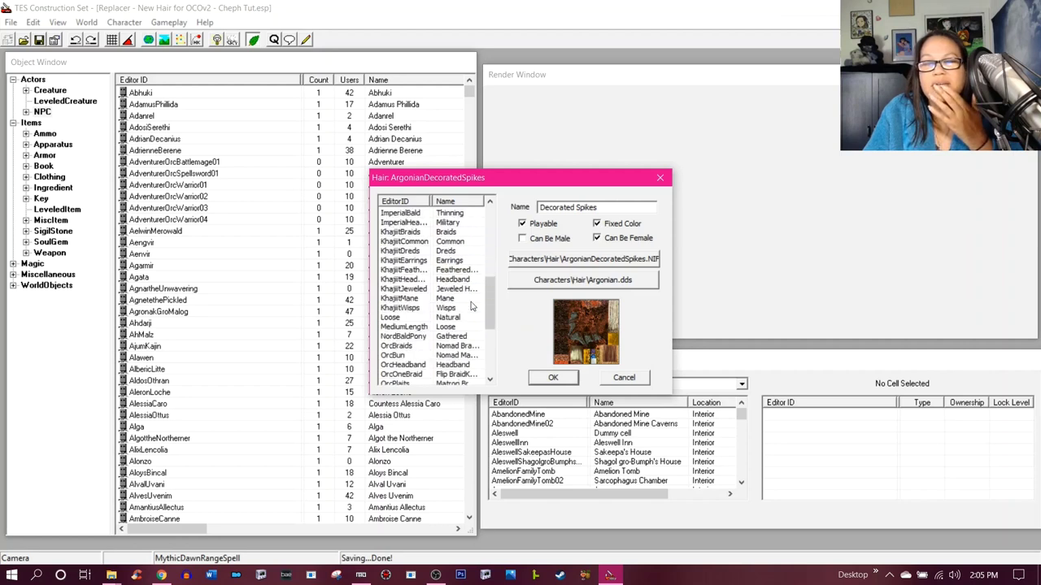
scroll(472, 307, down, 2)
scroll(471, 306, down, 2)
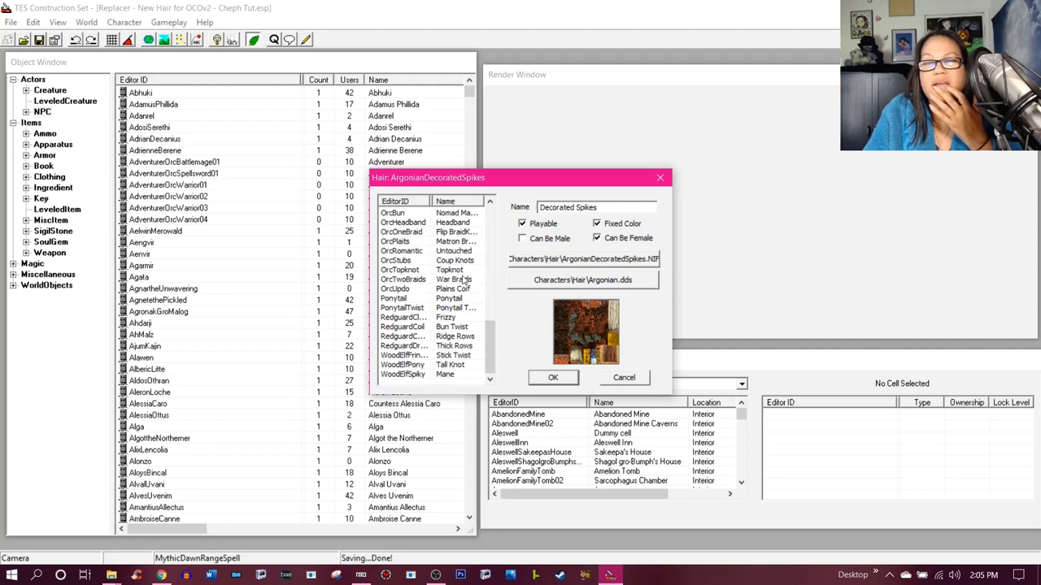
click(453, 270)
- Examine the elf hairs in the list, including the settings of Quick Knot and Pulled Knot
scroll(458, 297, up, 1)
scroll(457, 298, up, 4)
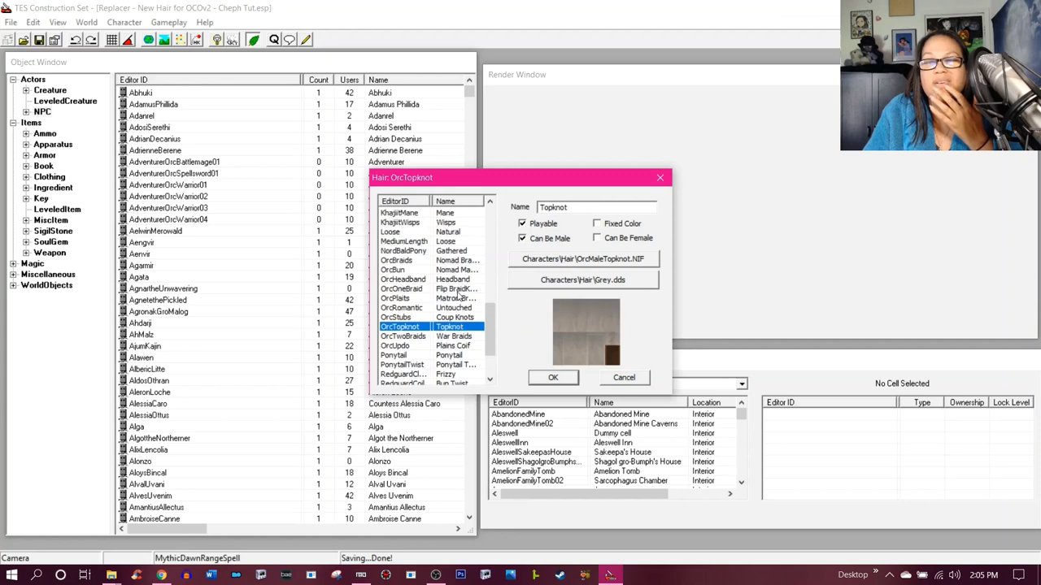
scroll(458, 298, up, 2)
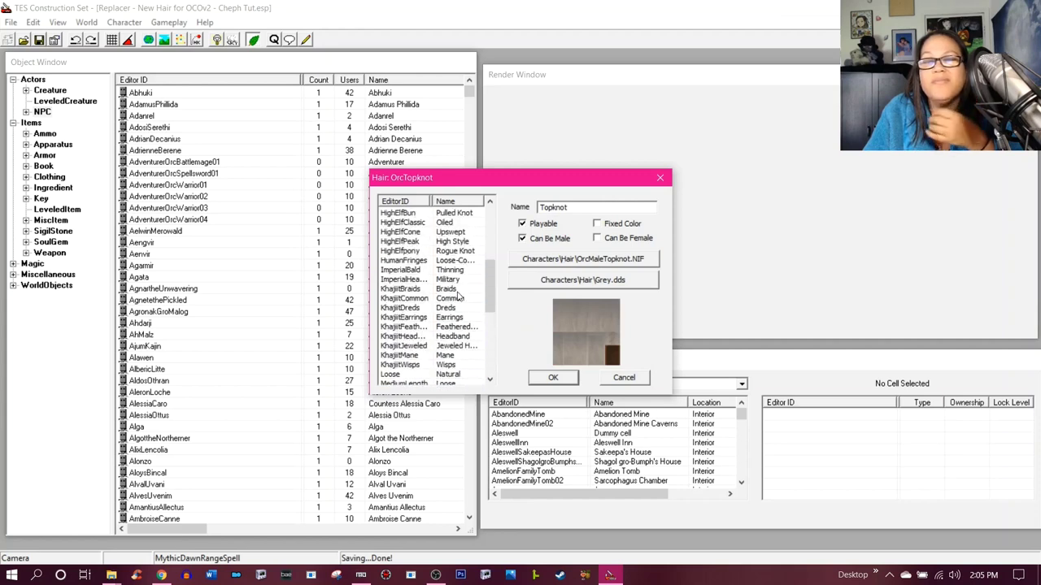
scroll(458, 297, up, 1)
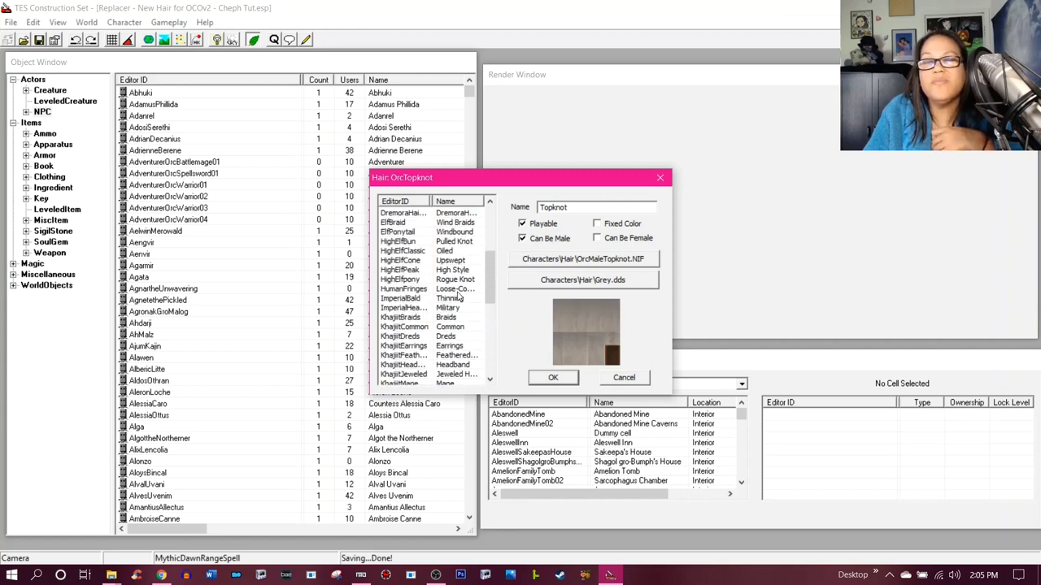
scroll(458, 298, up, 1)
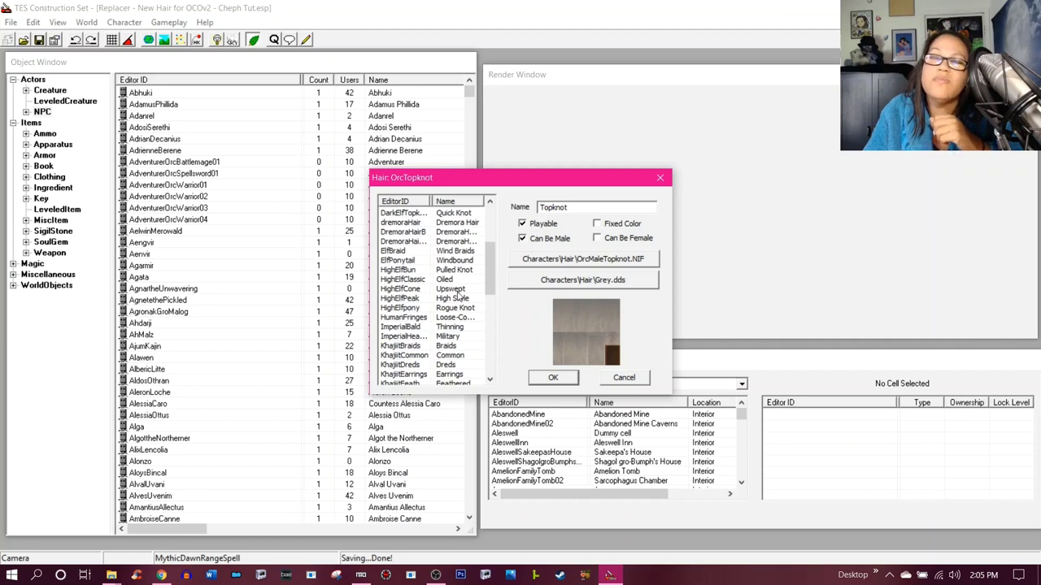
scroll(458, 297, up, 1)
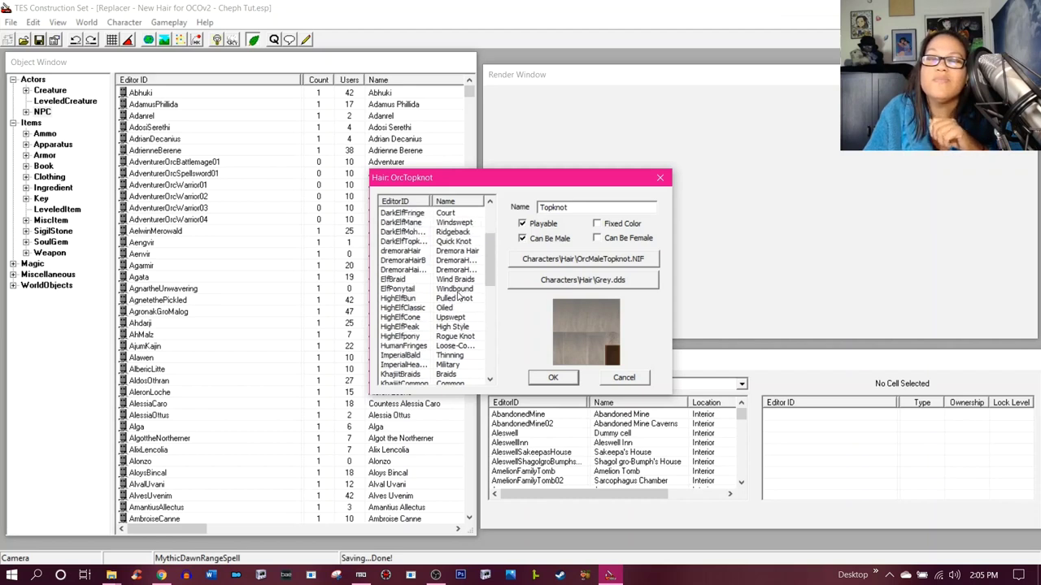
scroll(458, 298, up, 1)
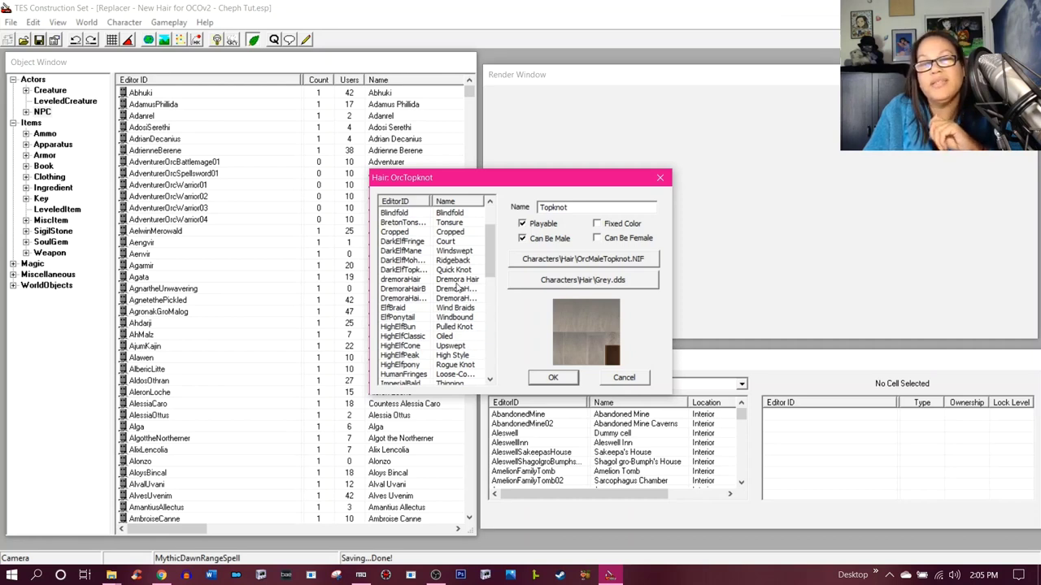
click(410, 271)
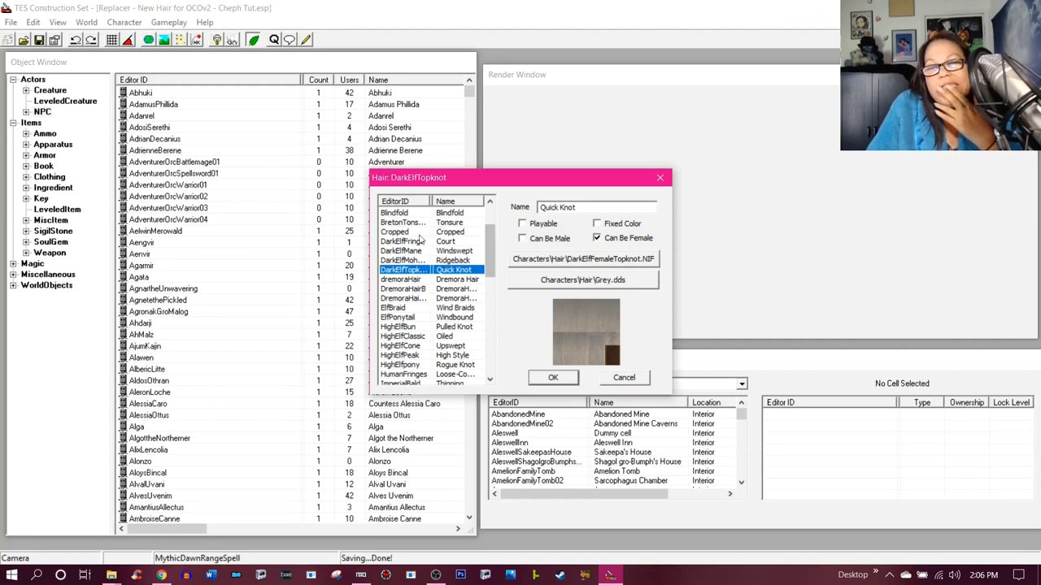
click(467, 329)
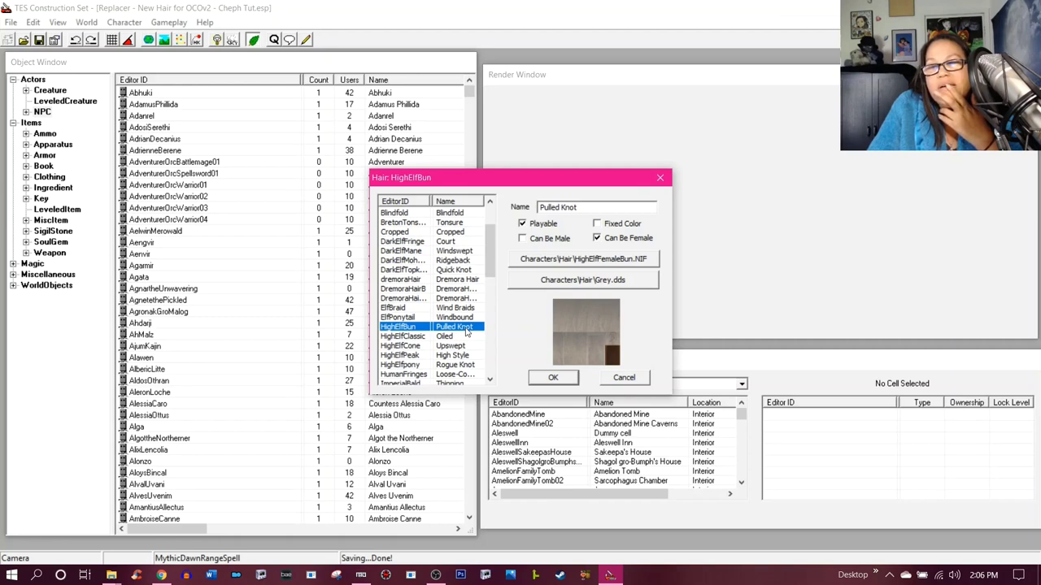
scroll(467, 331, up, 2)
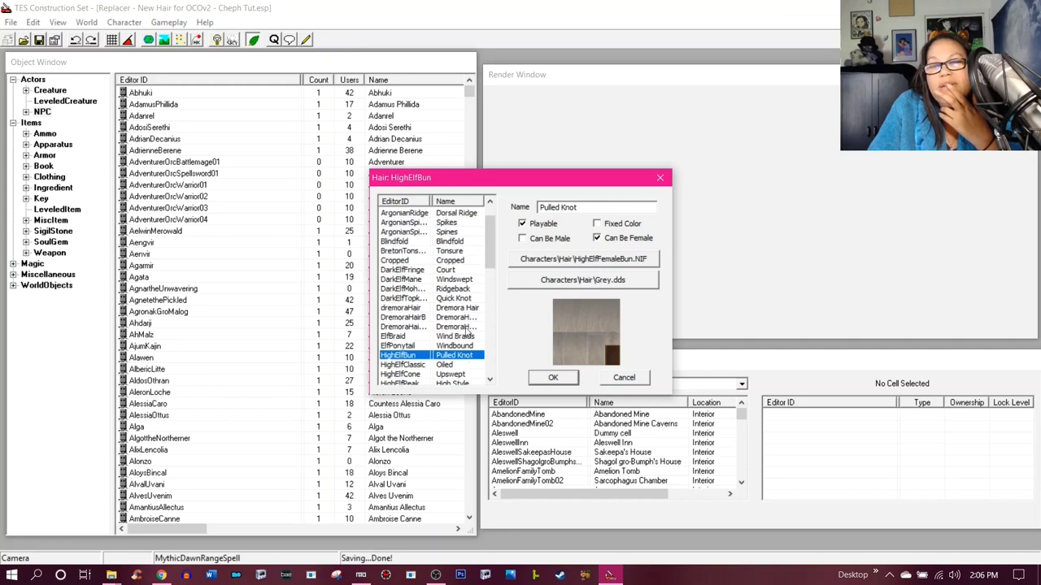
scroll(468, 332, down, 1)
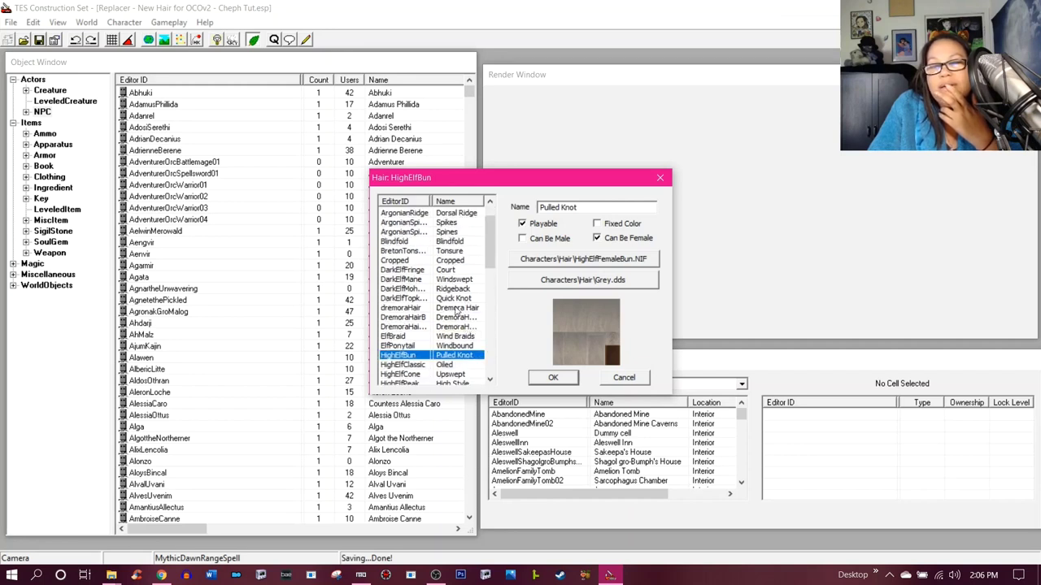
- Create a new hair entry with the editor ID ElfMaleTopKnot
click(456, 299)
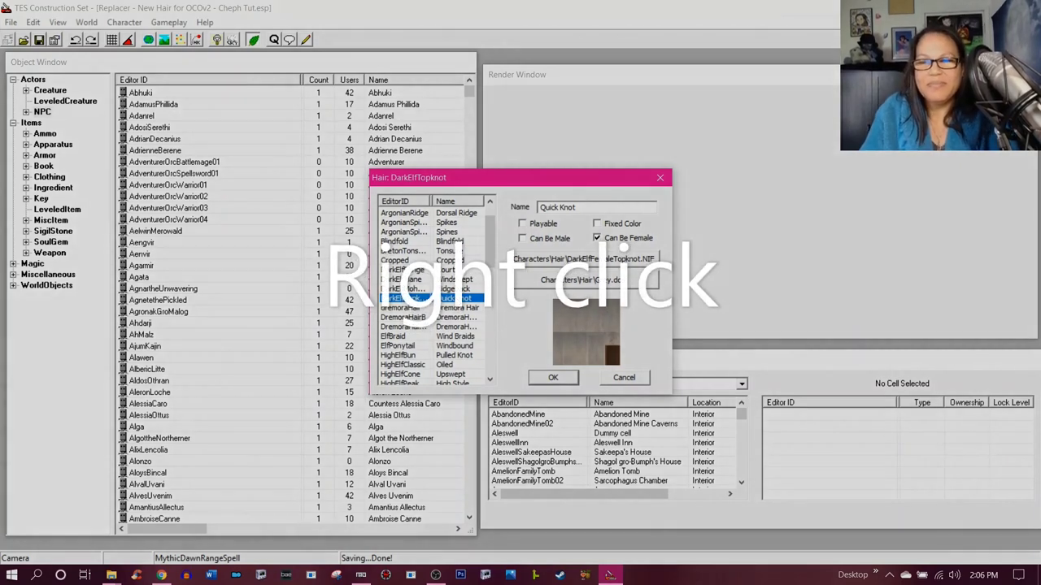
right_click(457, 299)
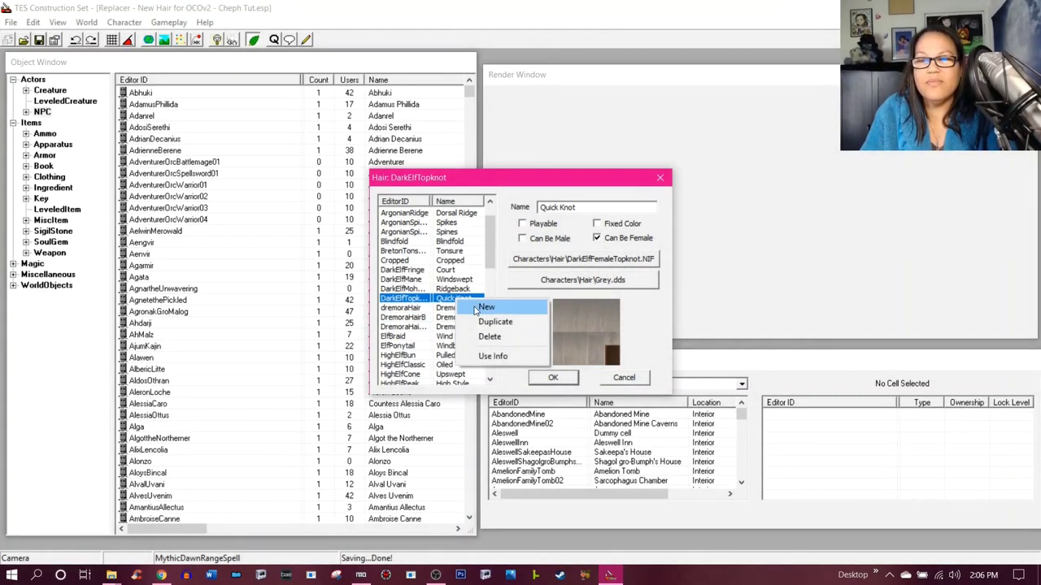
click(484, 307)
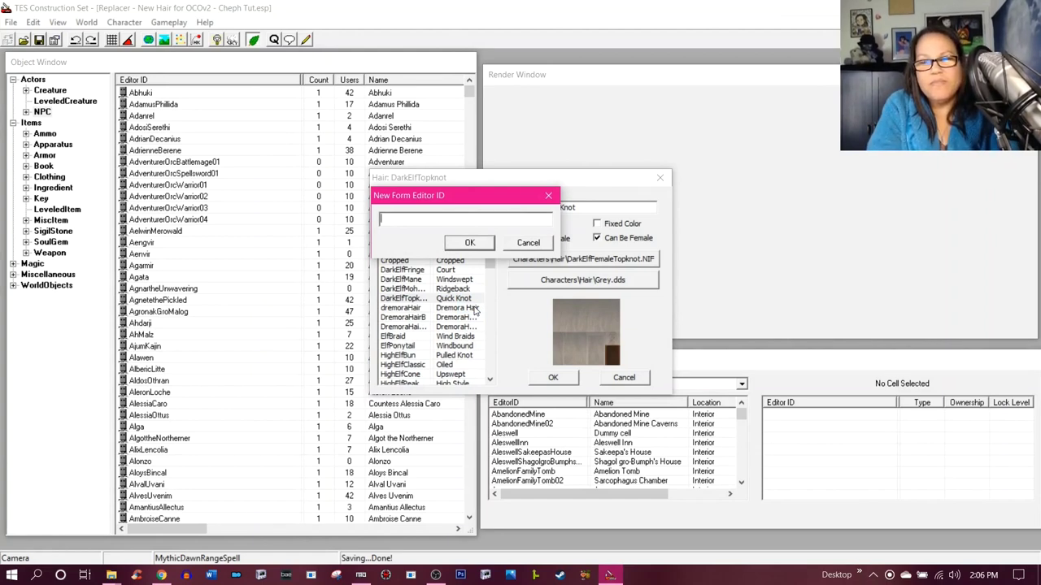
text(ElfT)
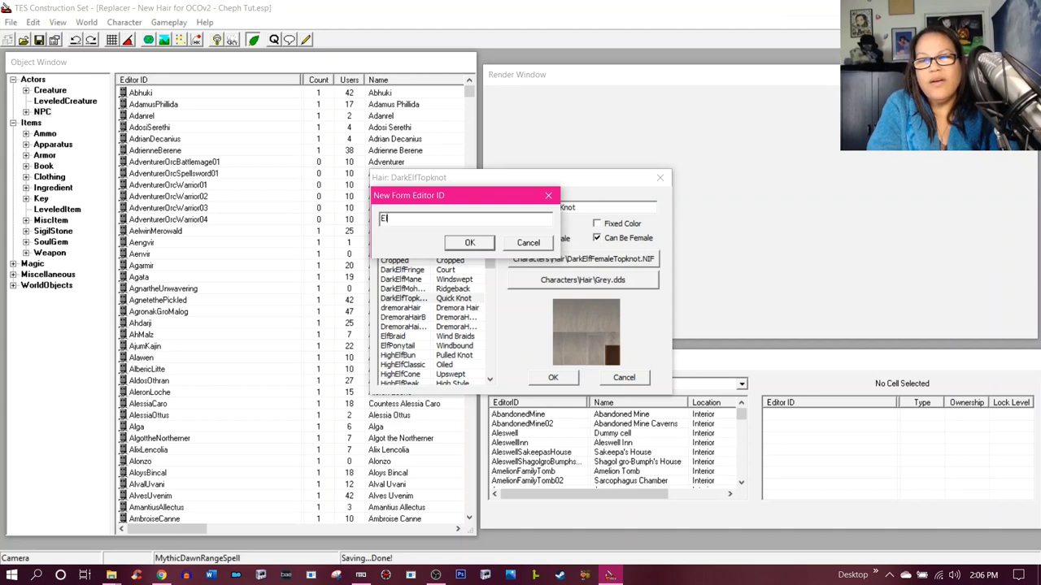
key(BackSpace)
key(BackSpace)
key(BackSpace)
key(BackSpace)
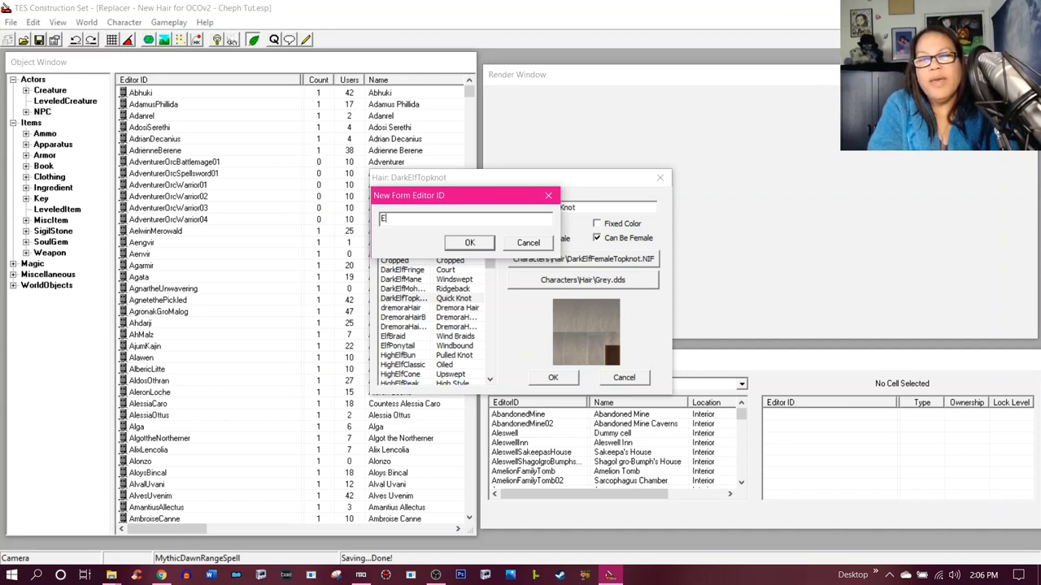
text(ElfMaleTopKnot)
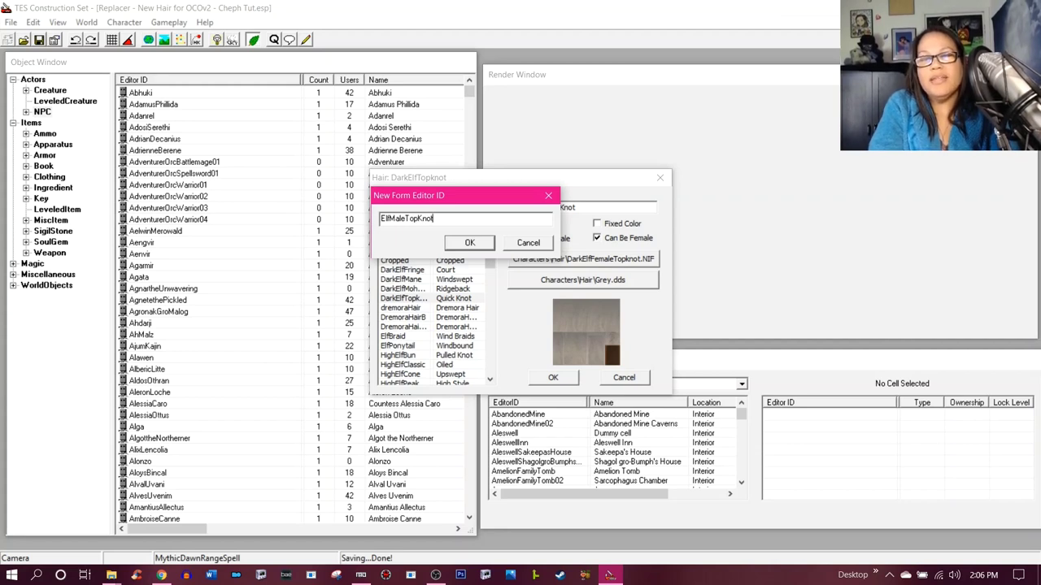
click(472, 246)
- Name the new hair "Top Knot for Male Elves" and disallow it for female characters
click(576, 210)
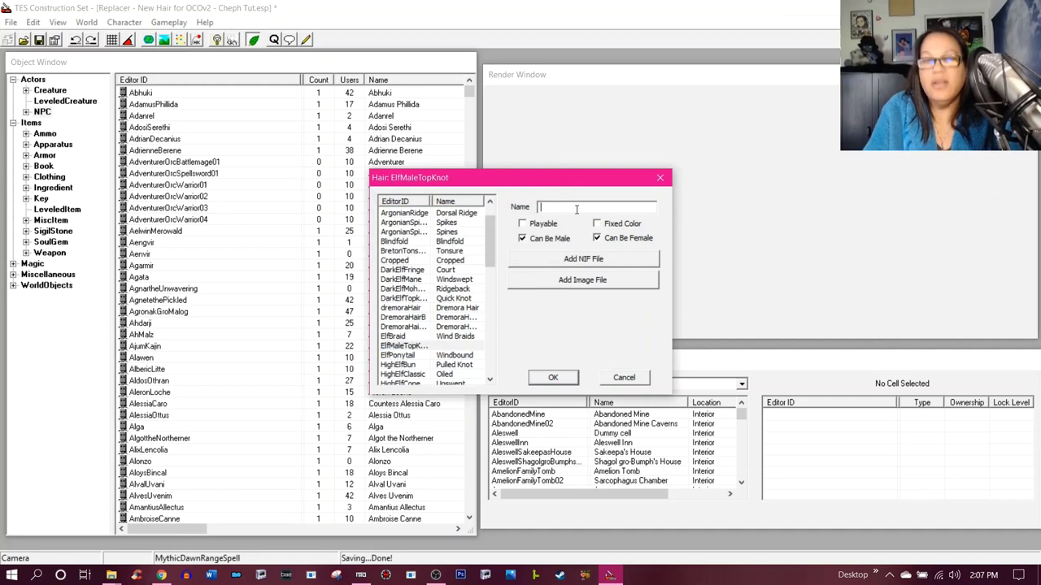
text(Top)
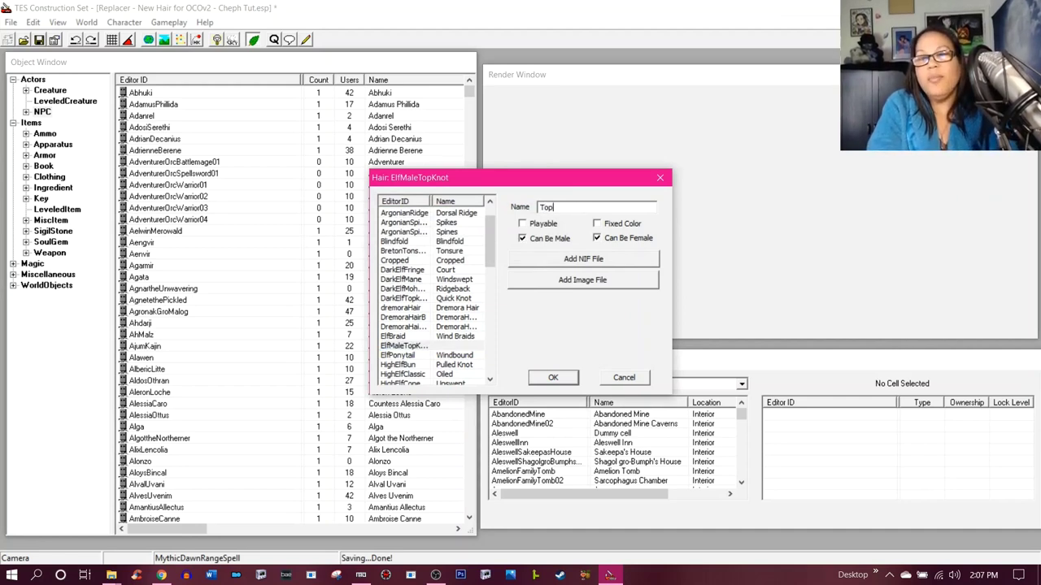
text( Know)
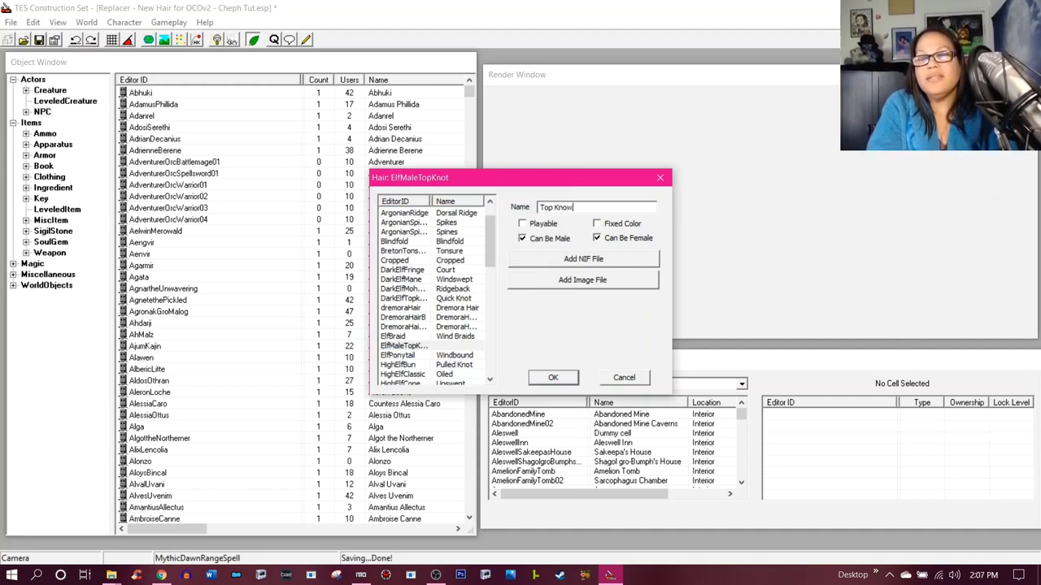
text( for El)
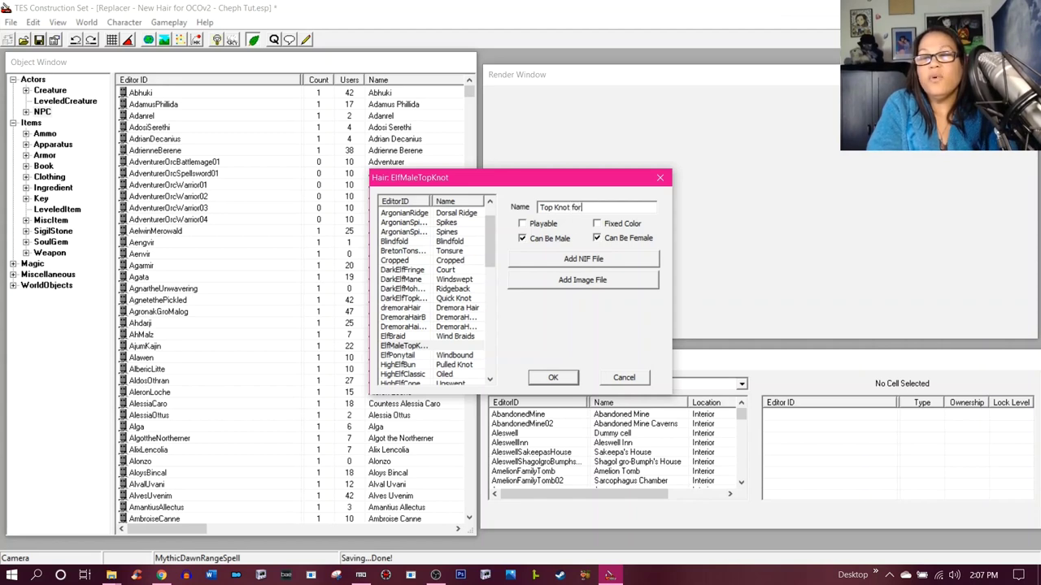
key(BackSpace)
key(BackSpace)
key(BackSpace)
key(BackSpace)
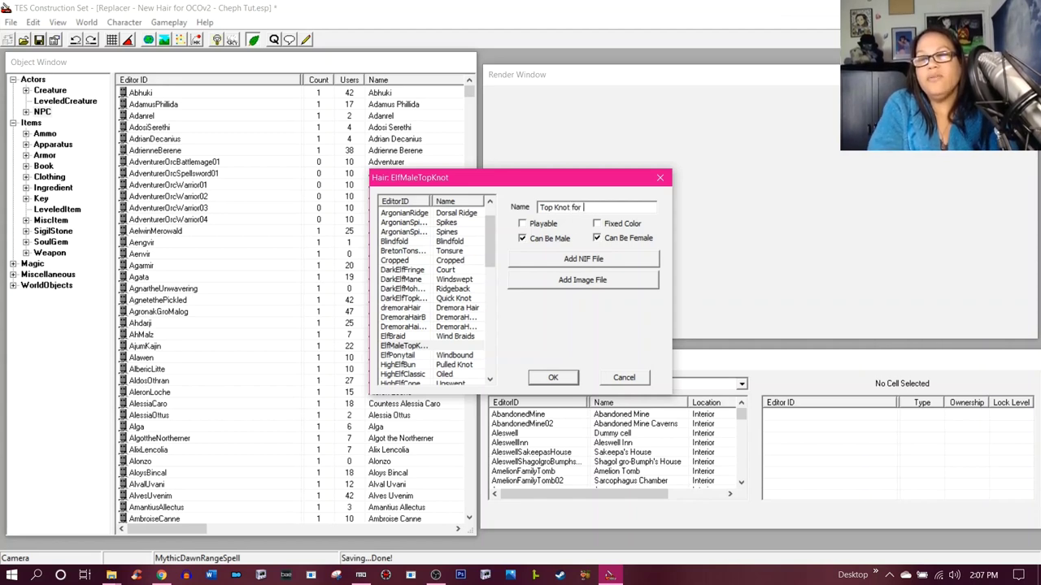
text(Male Elves)
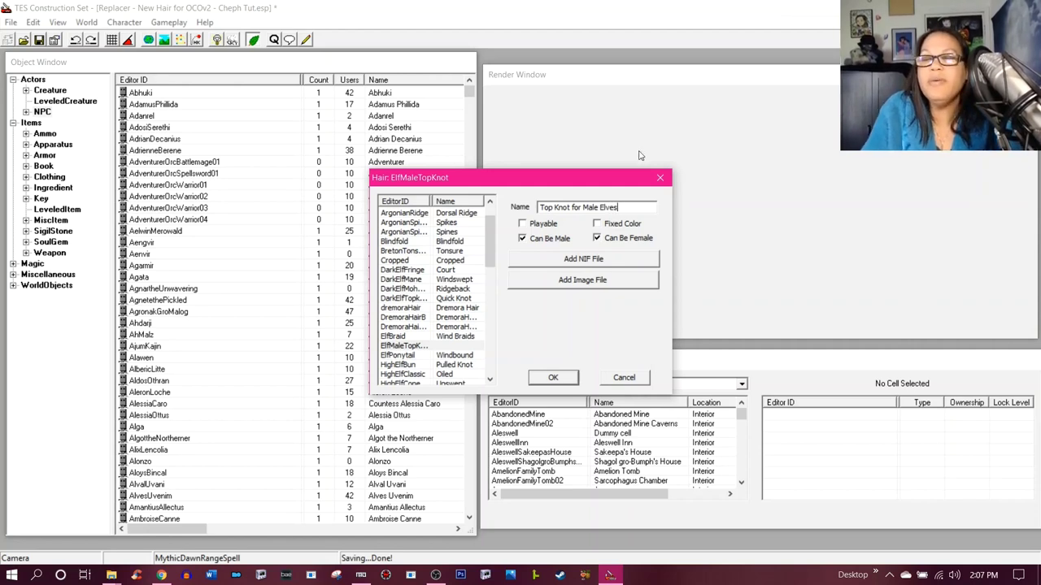
click(597, 238)
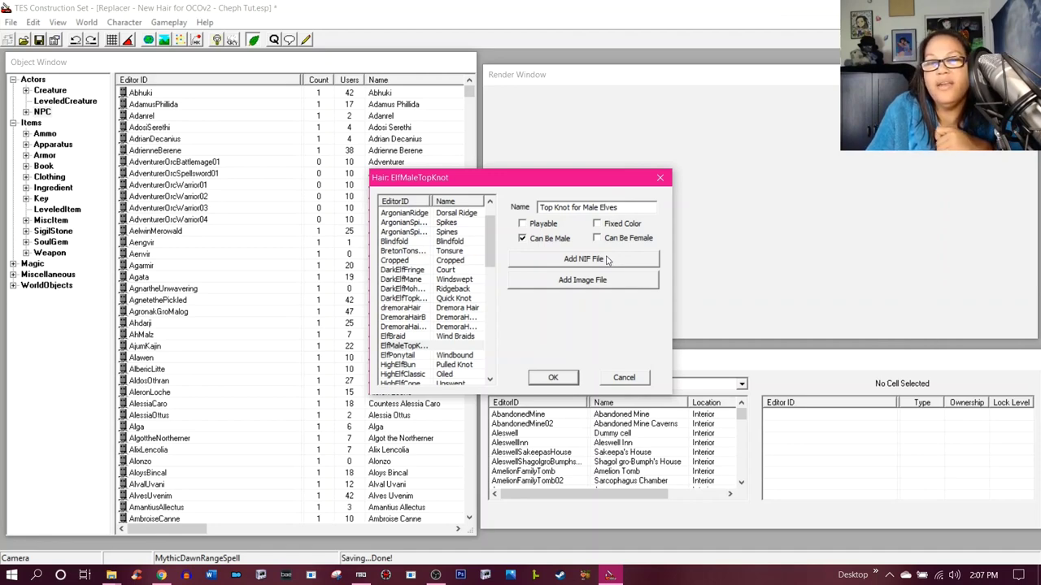
- Start adding a mesh to the new elf hair and browse to the meshes\characters\kart\hair folder
click(606, 260)
scroll(455, 281, down, 5)
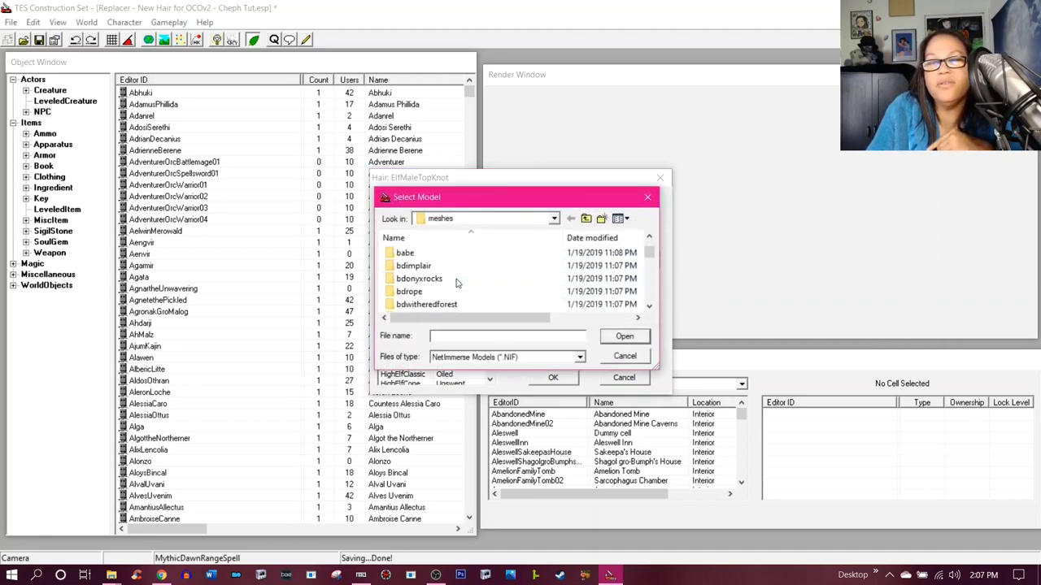
scroll(455, 280, down, 5)
double_click(457, 279)
scroll(460, 282, down, 1)
scroll(463, 277, up, 1)
click(572, 219)
scroll(503, 269, down, 5)
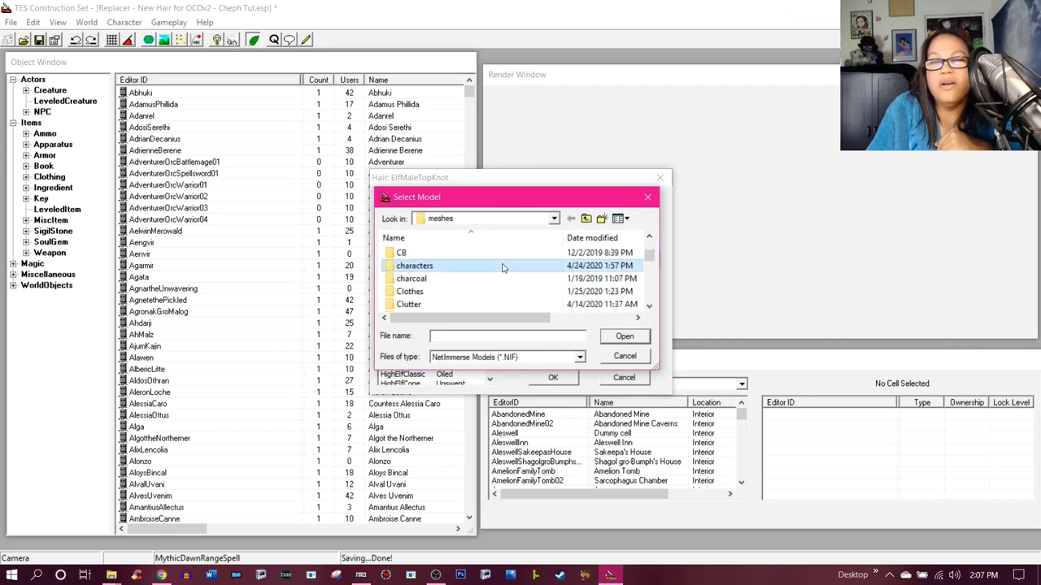
double_click(503, 268)
scroll(502, 268, down, 5)
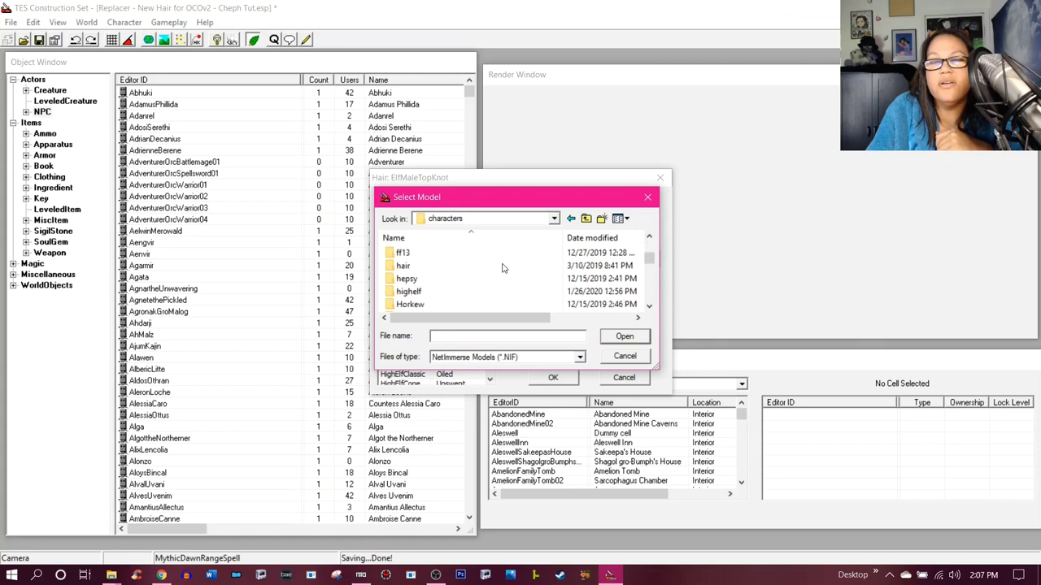
scroll(502, 269, down, 1)
double_click(462, 307)
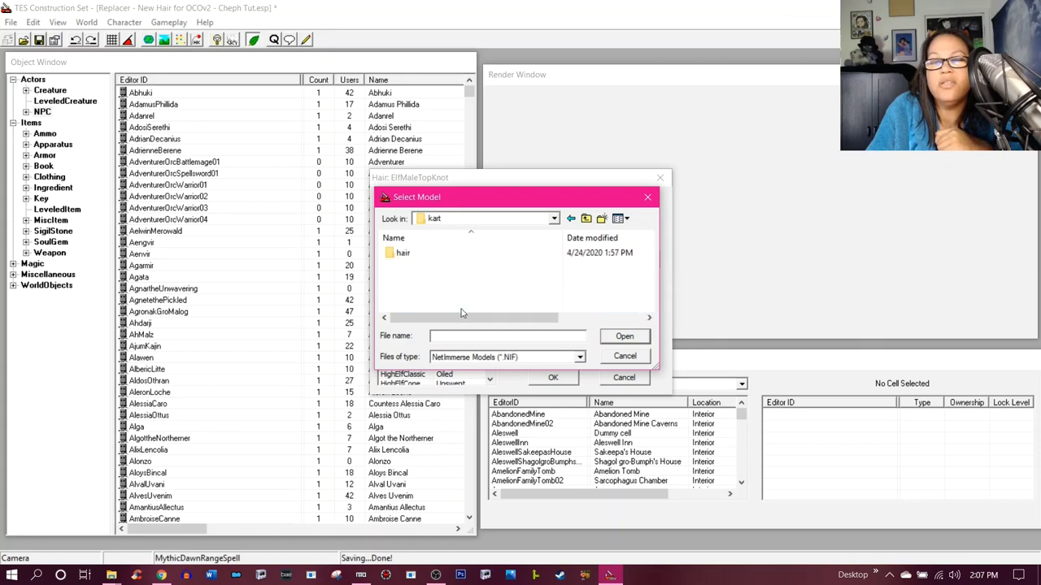
double_click(461, 255)
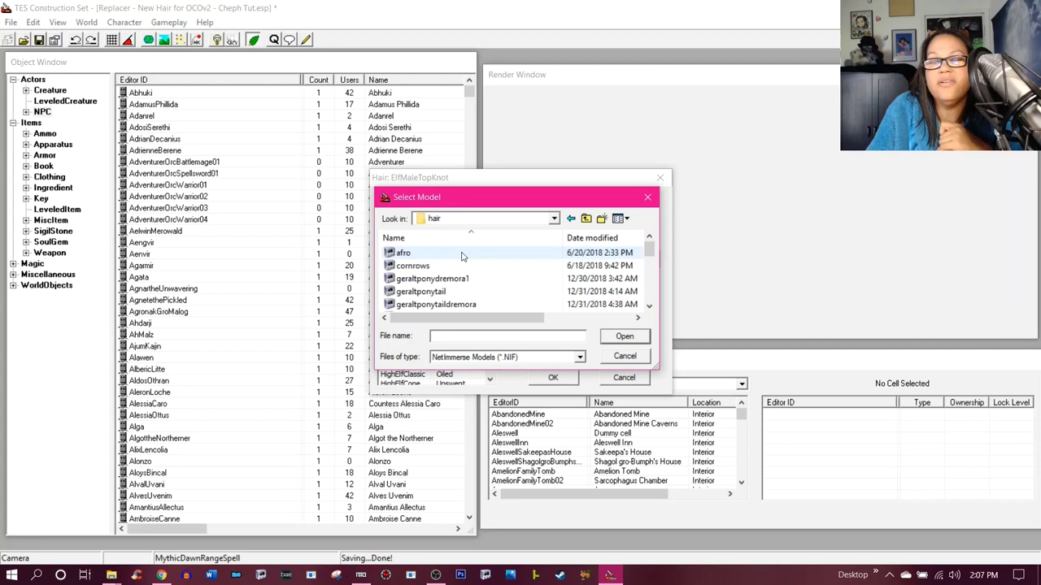
- Assign topknotmodified.nif as the new hair's mesh
scroll(463, 273, down, 2)
scroll(463, 278, down, 4)
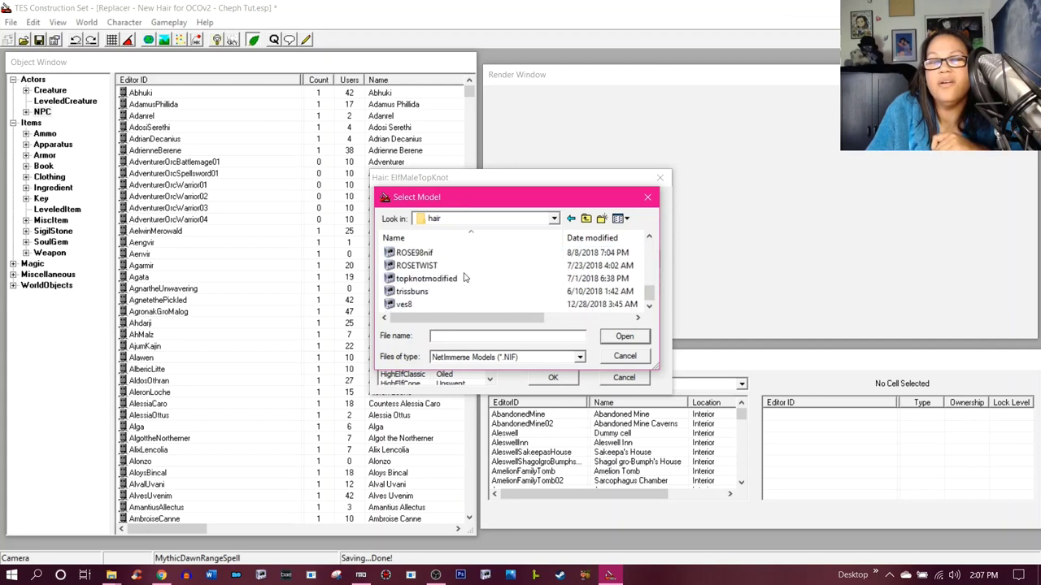
click(462, 278)
click(606, 342)
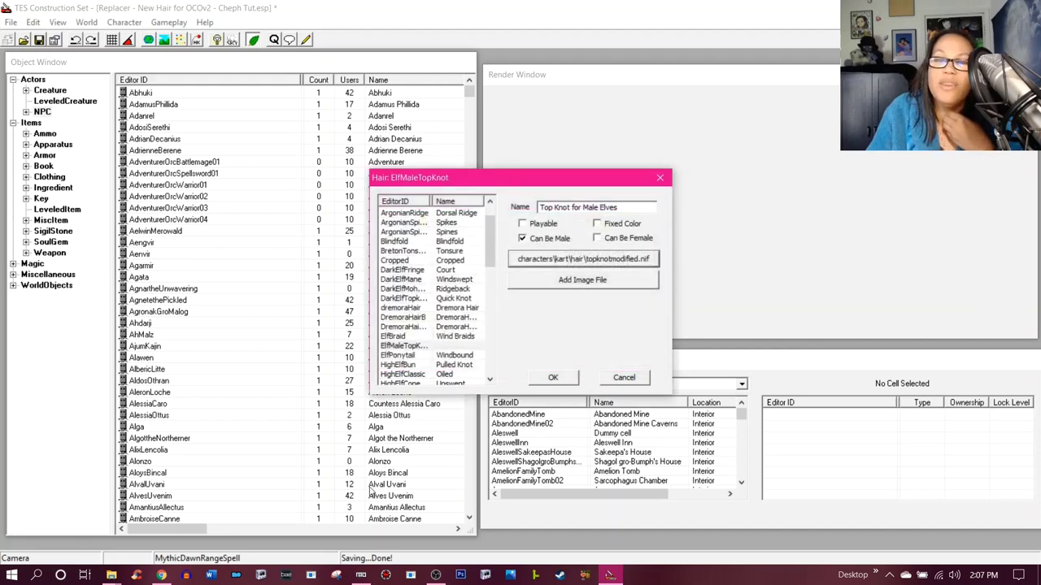
- Switch to Mod Organizer and expand the Lore-Friendly Replacer for OCOv2 Default Hair mod's file tree to meshes\characters\kart\hair
click(360, 575)
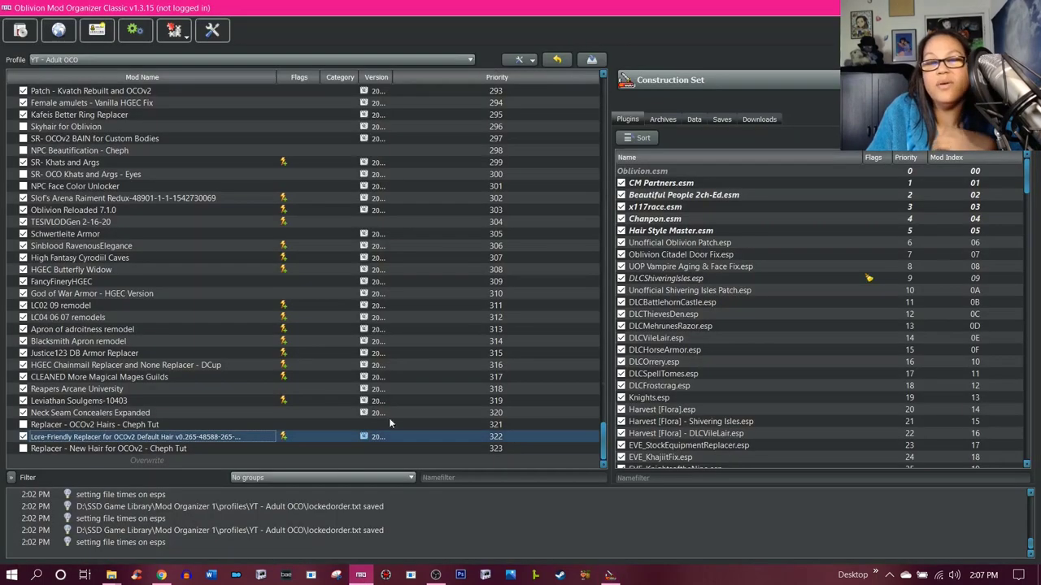
double_click(209, 436)
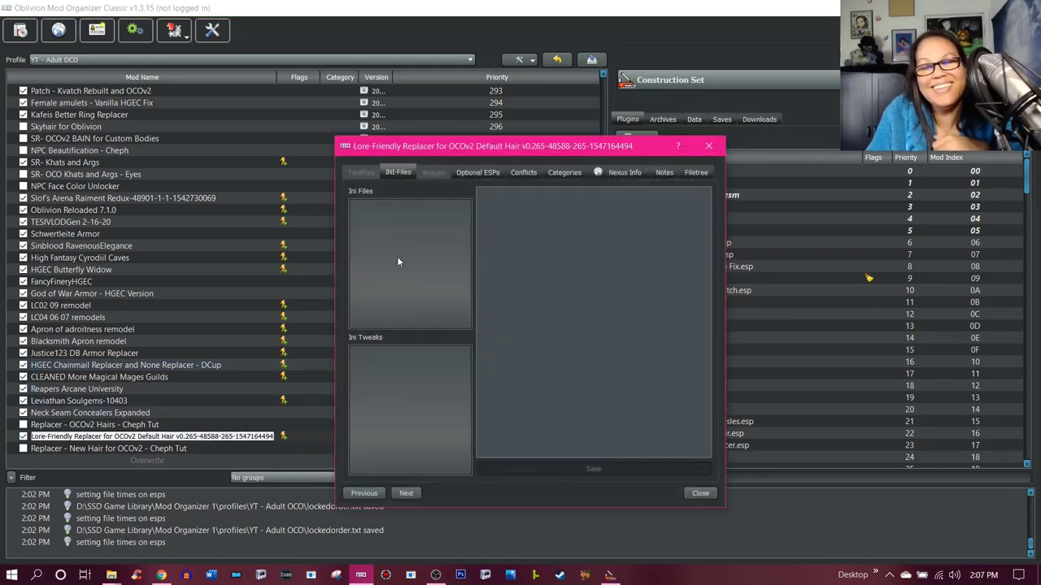
click(693, 172)
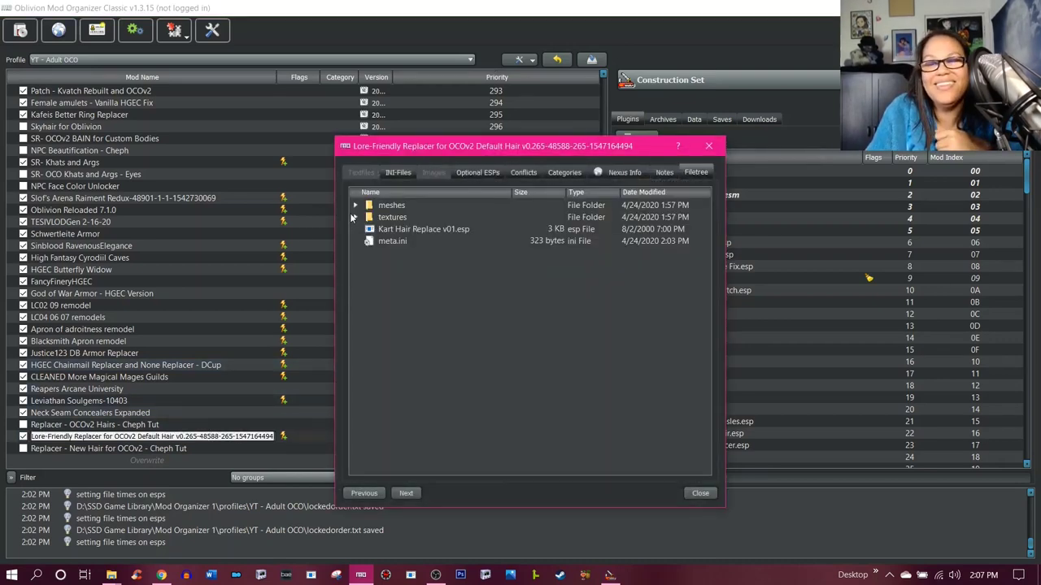
click(355, 206)
click(369, 217)
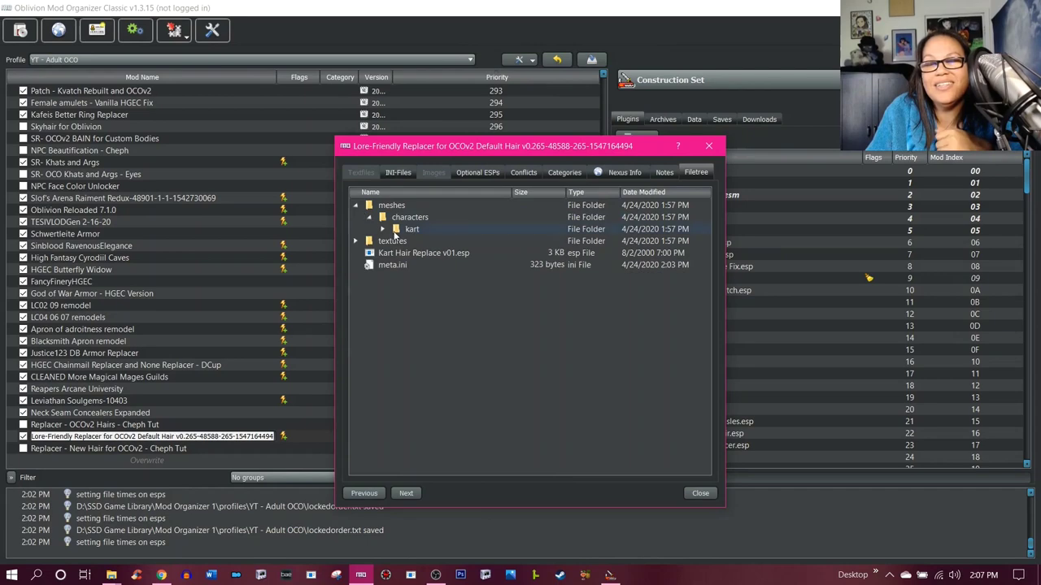
click(382, 229)
click(396, 242)
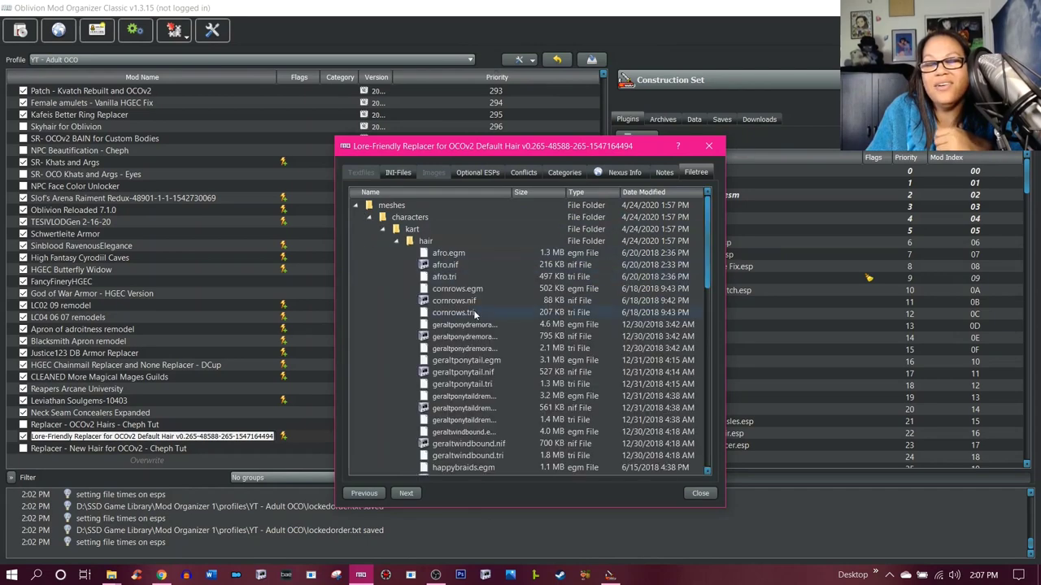
- Find topknotmodified.nif among the mod's hair meshes and open it in NifSkope
scroll(475, 314, down, 15)
scroll(477, 323, down, 2)
right_click(466, 373)
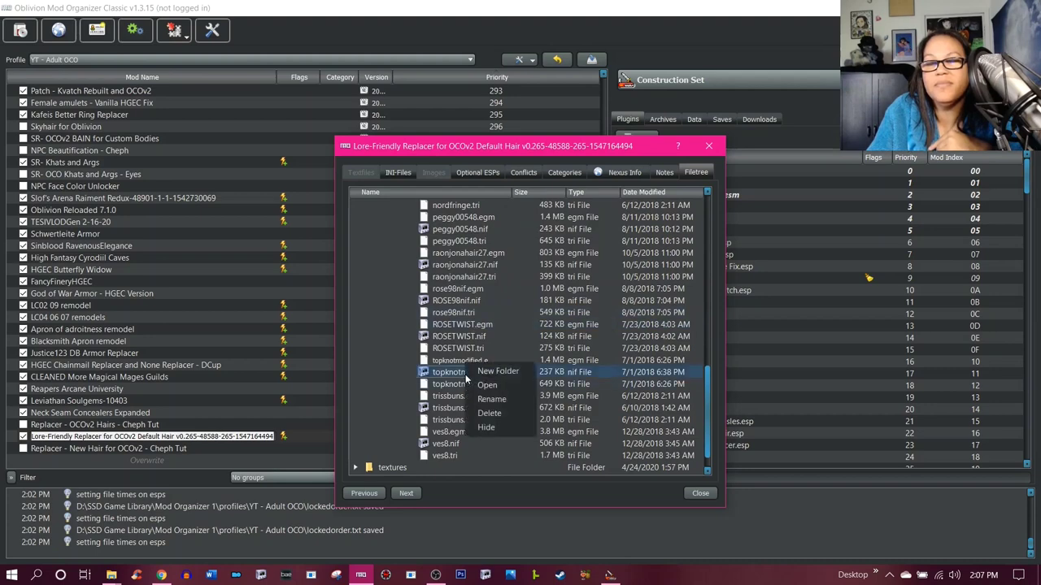
click(487, 385)
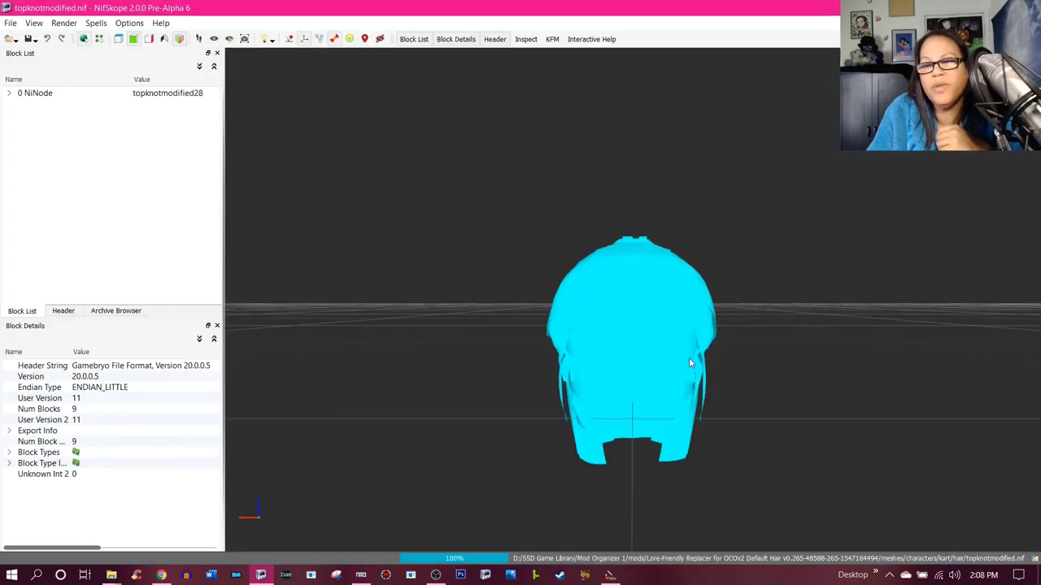
- Inspect the top knot mesh and examine the texture path in the NiSourceTexture block under its NiTexturingProperty
mouse_move(689, 364)
mouse_down()
mouse_move(578, 360)
mouse_move(788, 358)
mouse_move(481, 361)
mouse_move(788, 362)
mouse_move(681, 360)
mouse_move(701, 364)
mouse_up()
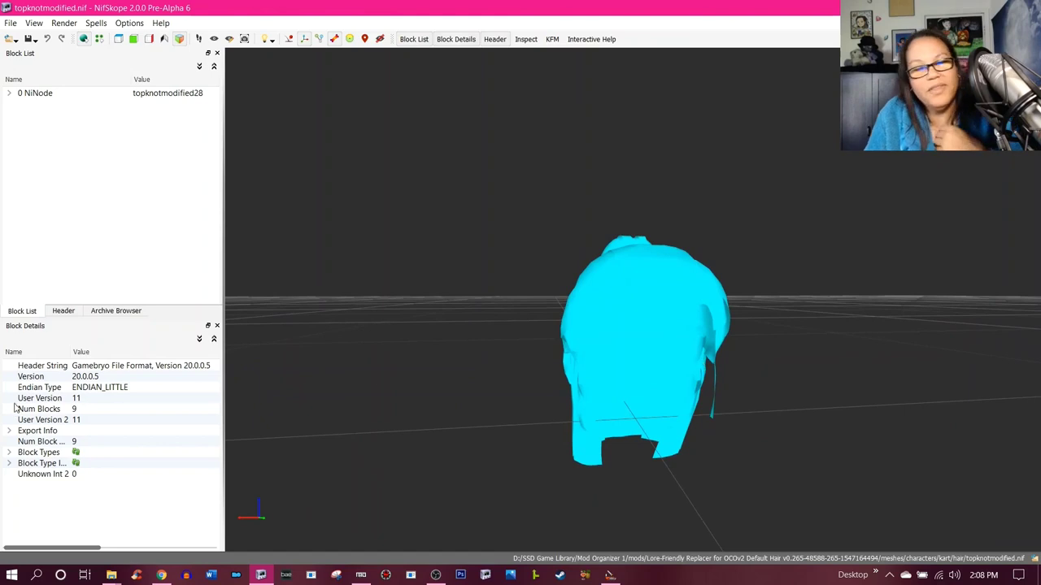
click(9, 94)
click(22, 104)
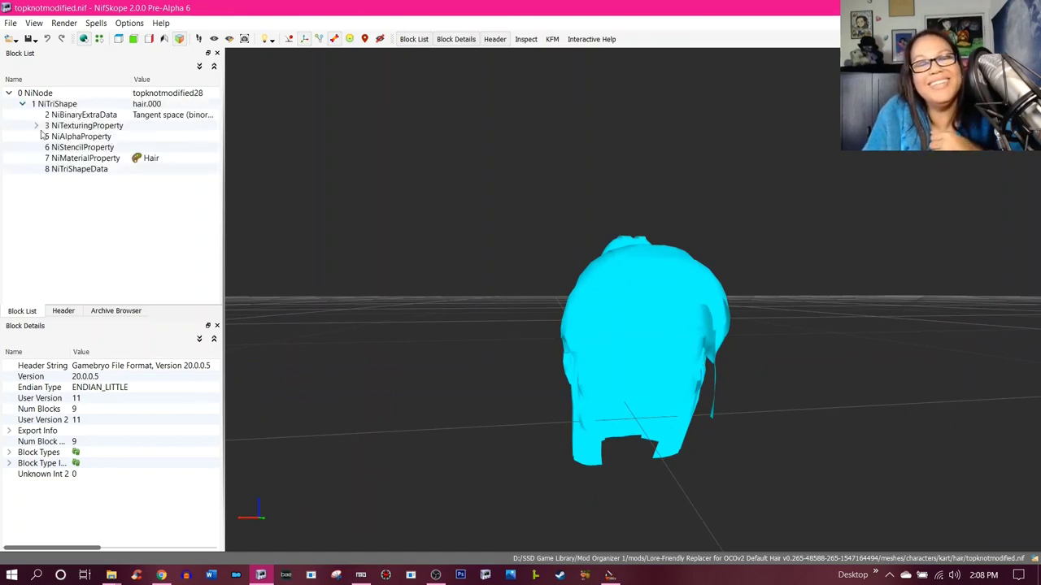
click(35, 127)
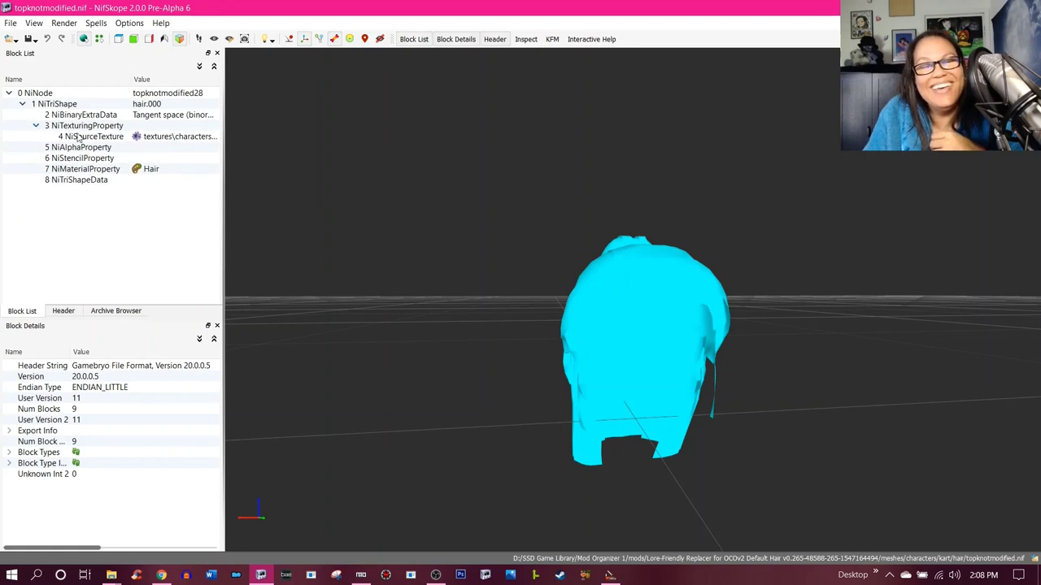
click(165, 138)
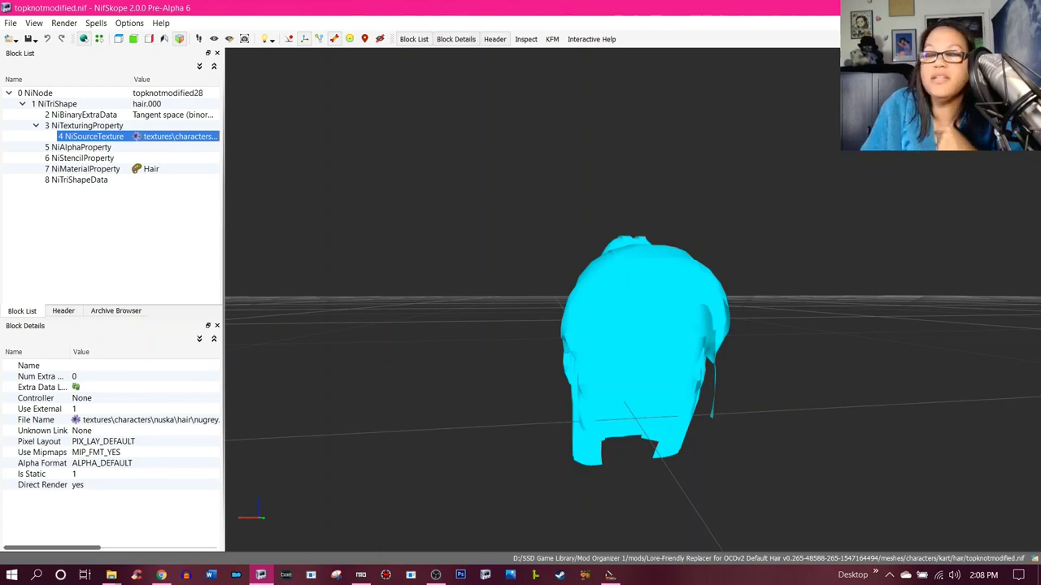
- Leave NifSkope, close the mod's information window in Mod Organizer and return to the Construction Set
key(alt+Tab)
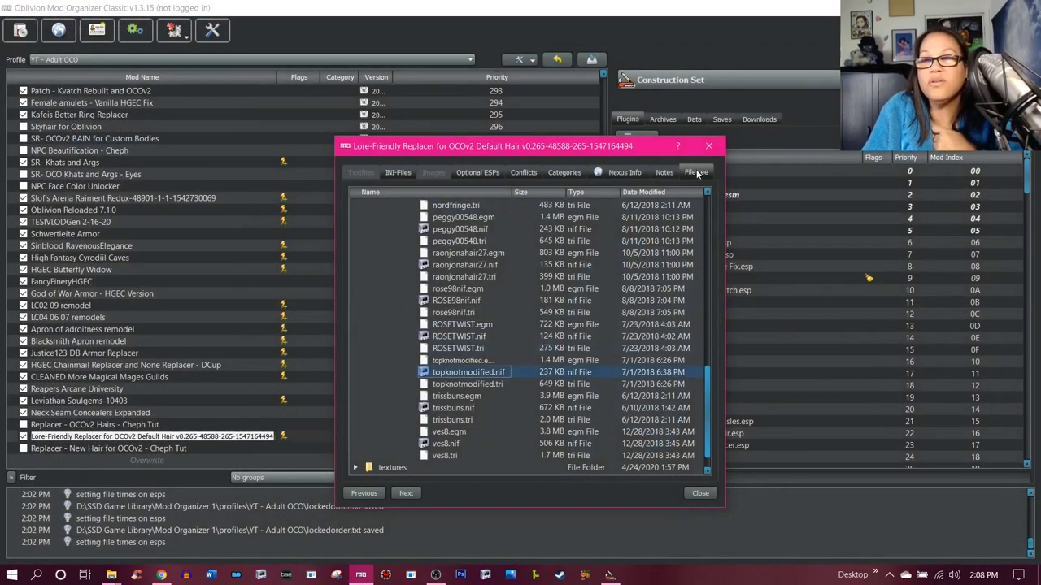
click(708, 146)
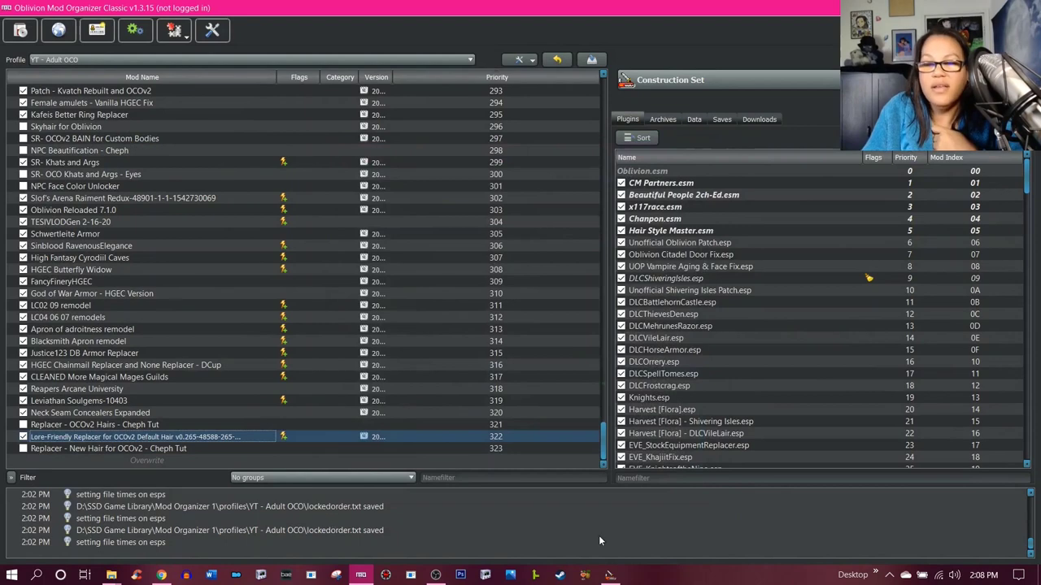
click(377, 576)
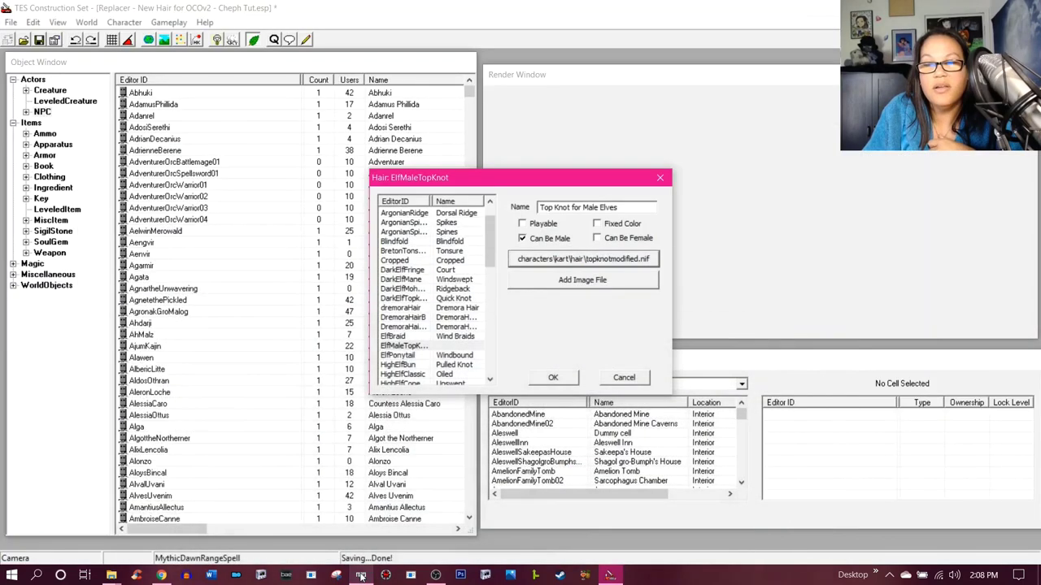
- Start adding a texture image to the male elf top knot hair and browse to the characters\nuska\hair texture folder
click(565, 279)
scroll(242, 219, down, 3)
double_click(238, 235)
scroll(267, 232, down, 2)
scroll(267, 232, down, 1)
scroll(268, 232, down, 4)
scroll(267, 232, down, 2)
scroll(267, 232, down, 1)
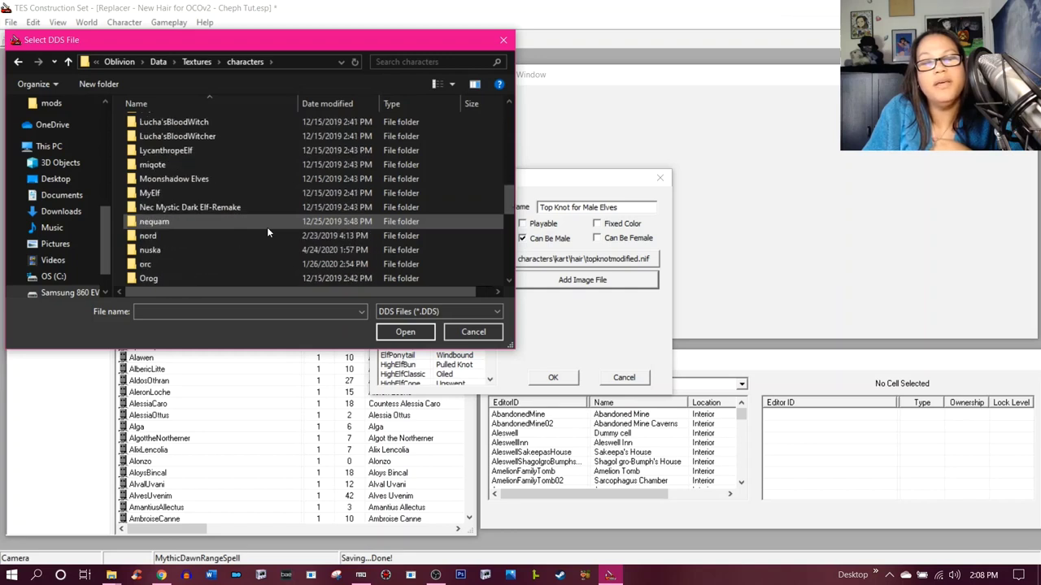
double_click(257, 245)
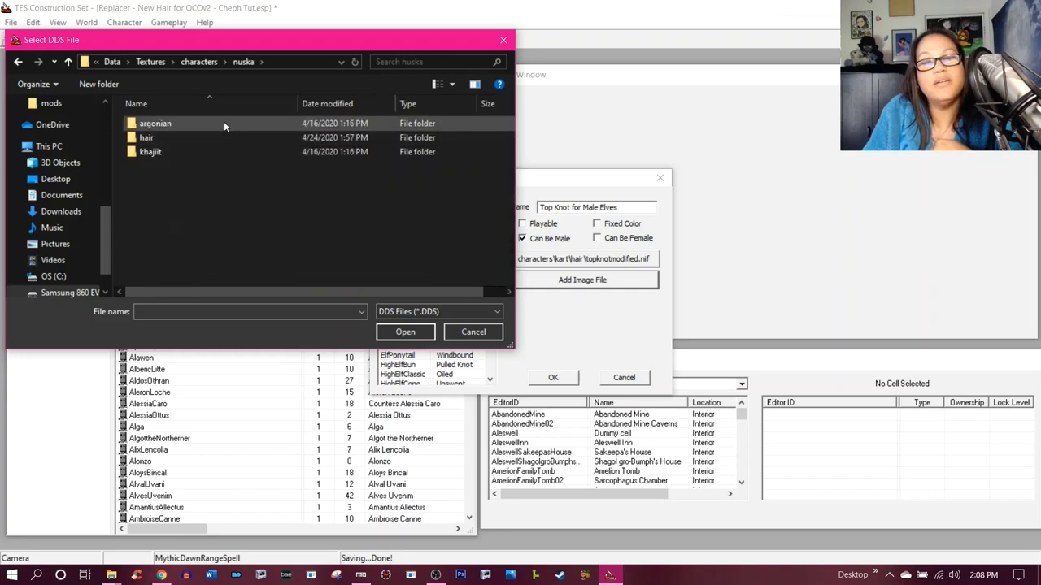
double_click(221, 139)
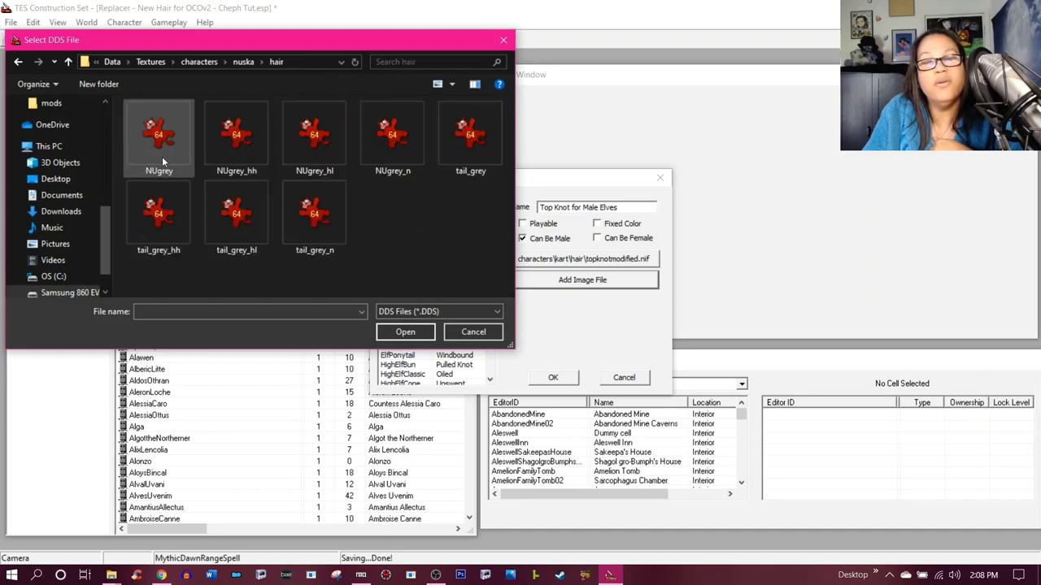
- Examine the hair texture files in the kart subfolders lovely, mocha, nouk, peggy, raonjona and ROSESIMS
click(243, 62)
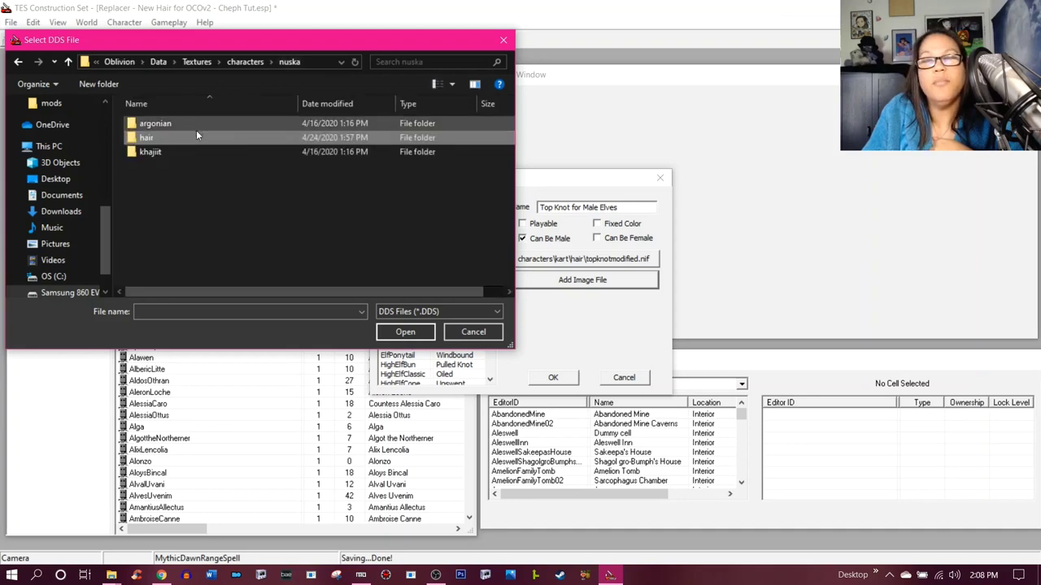
click(244, 61)
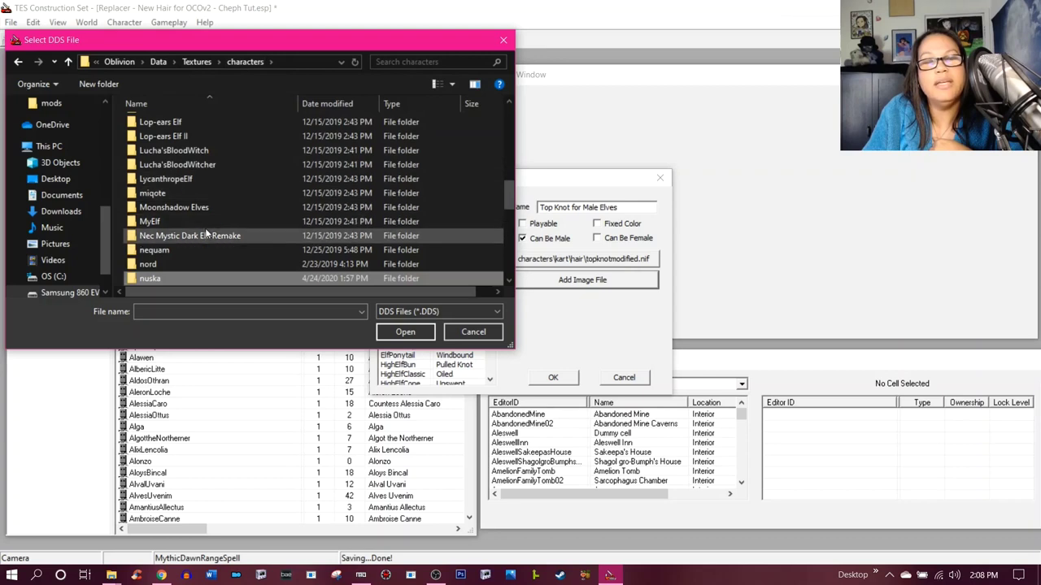
scroll(206, 233, up, 1)
scroll(206, 233, up, 1)
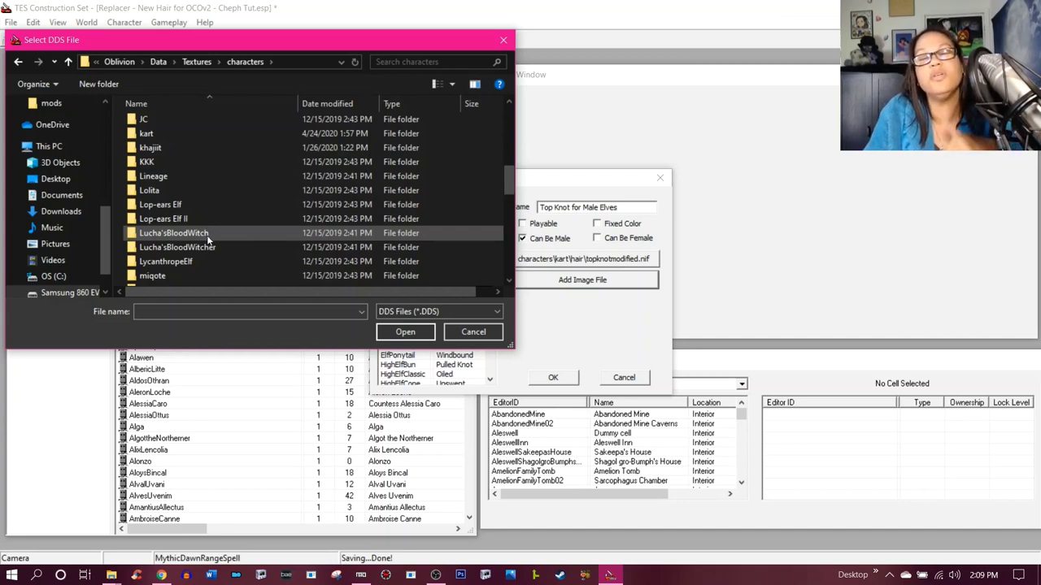
double_click(236, 139)
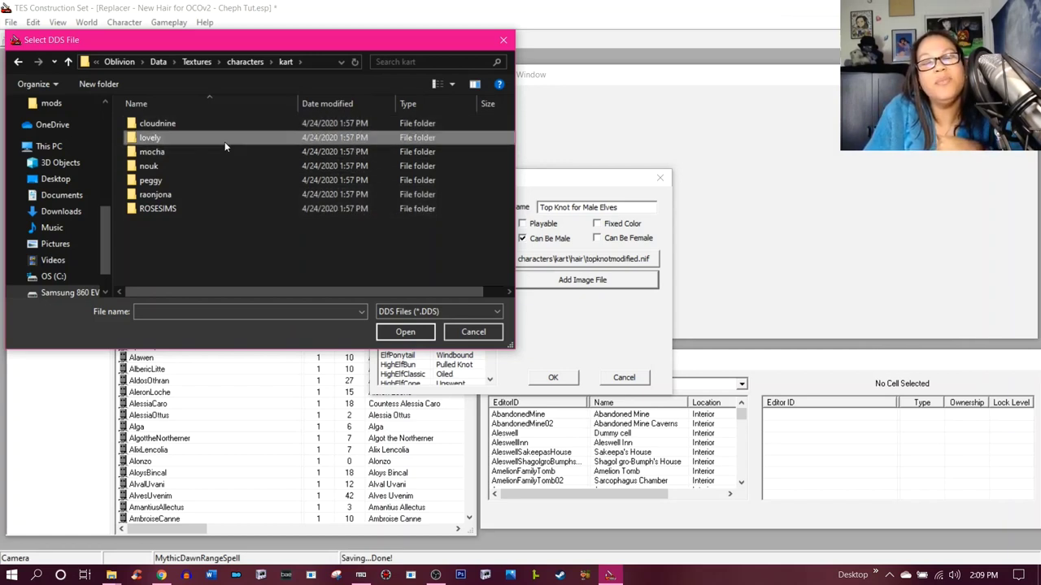
double_click(224, 141)
scroll(236, 170, down, 4)
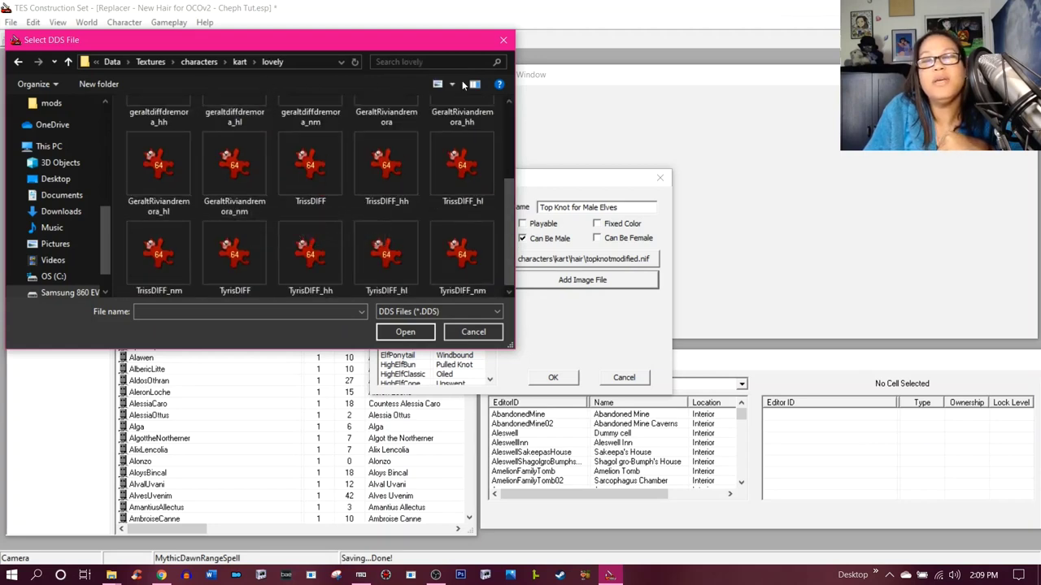
click(240, 62)
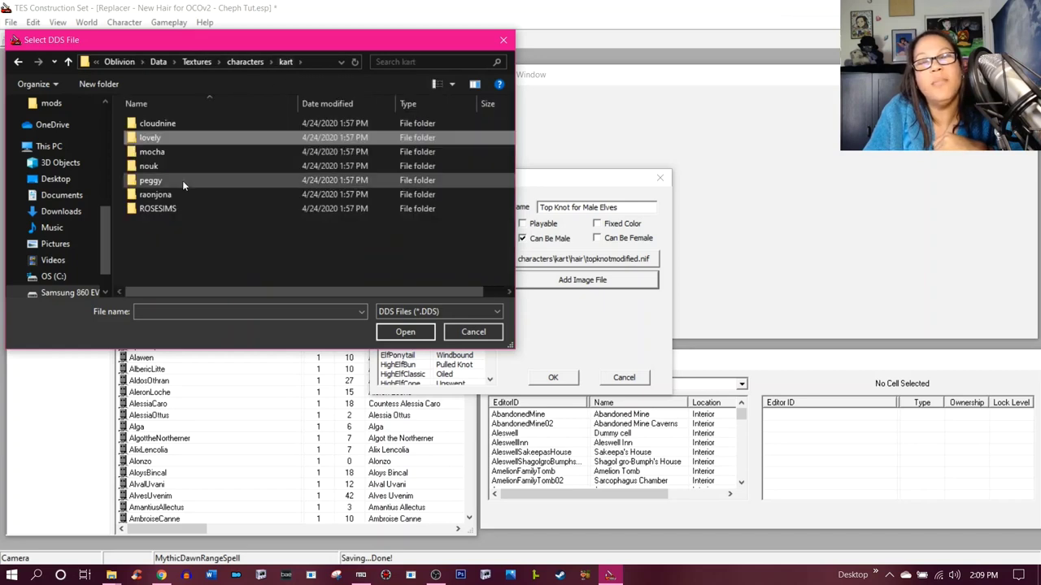
double_click(179, 151)
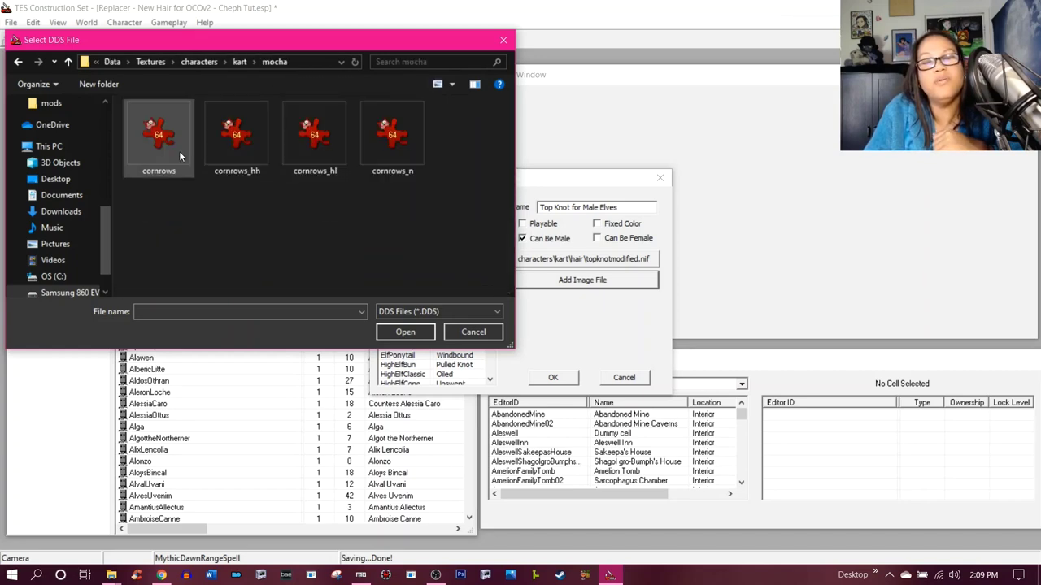
click(240, 62)
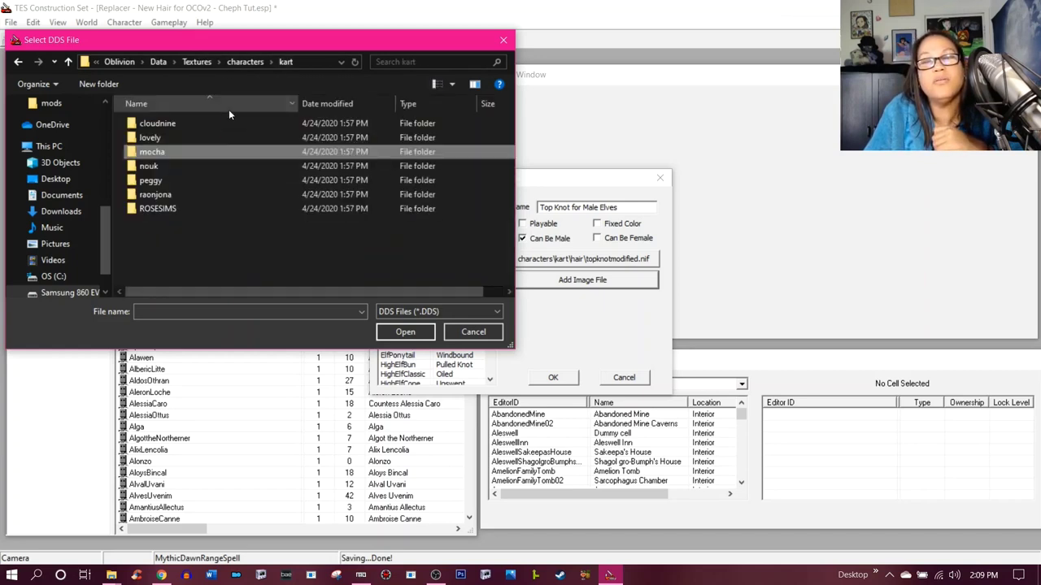
double_click(175, 165)
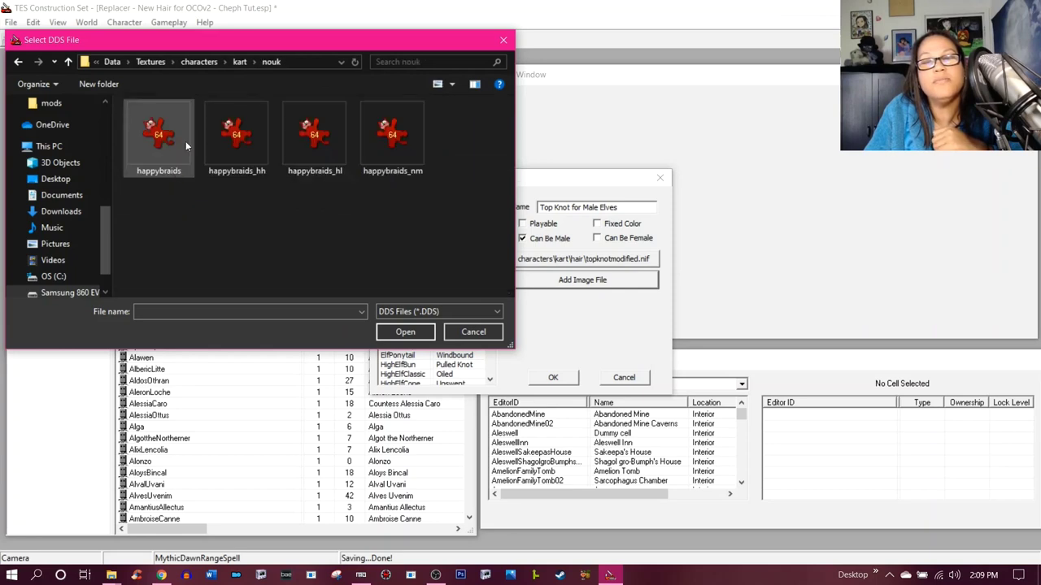
click(240, 62)
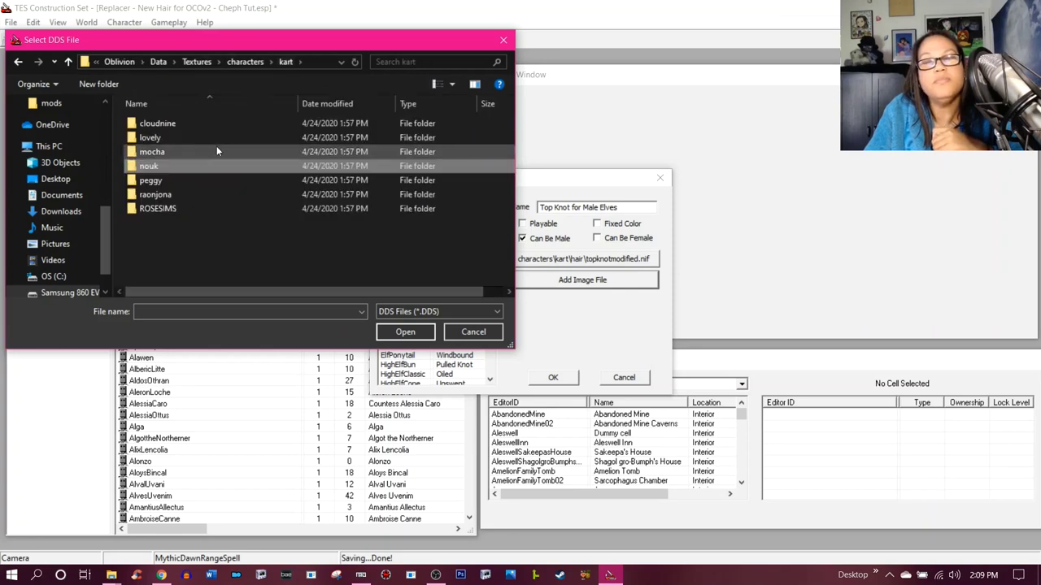
double_click(174, 182)
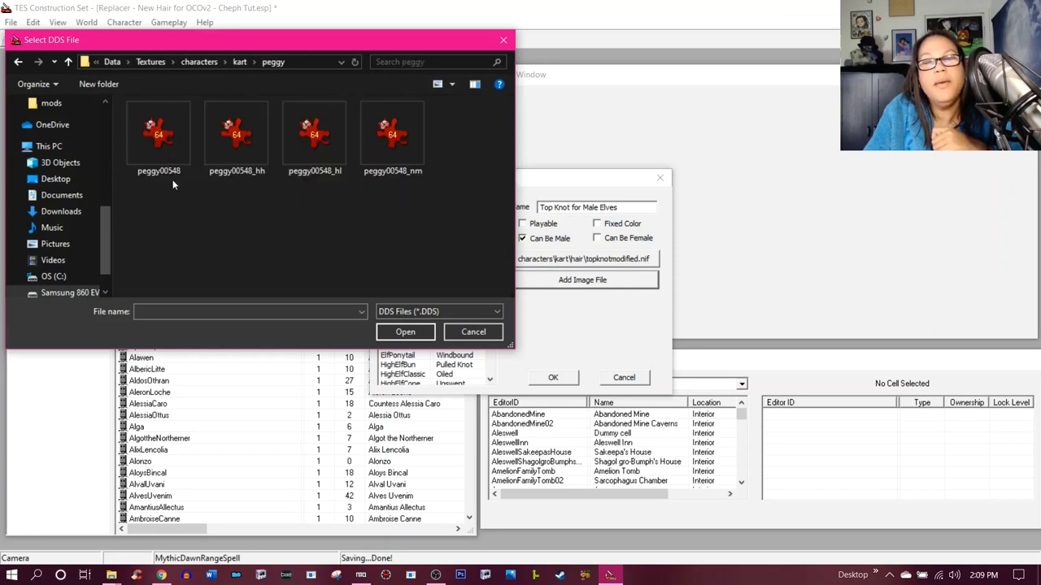
click(240, 67)
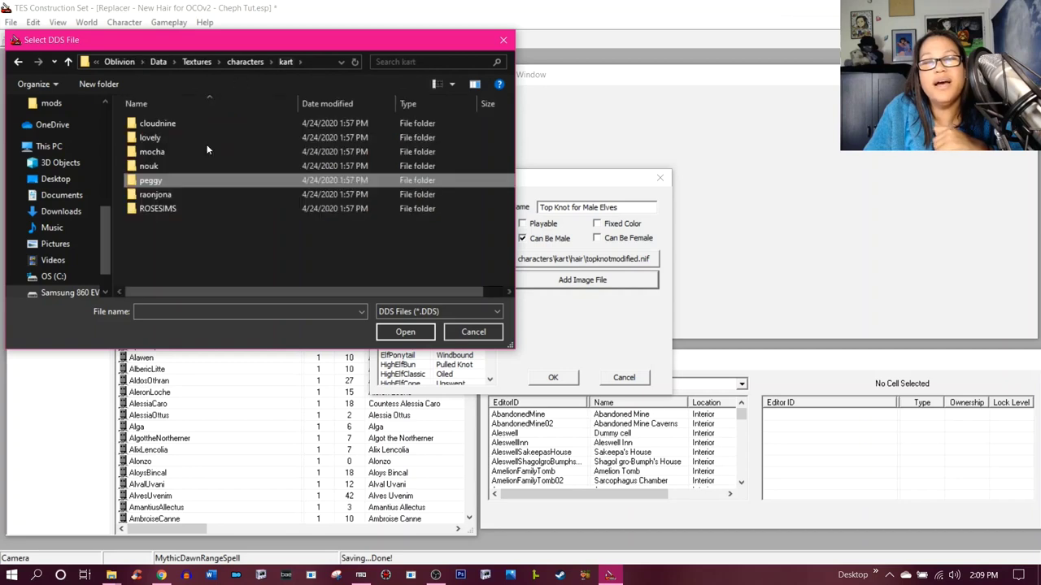
double_click(170, 196)
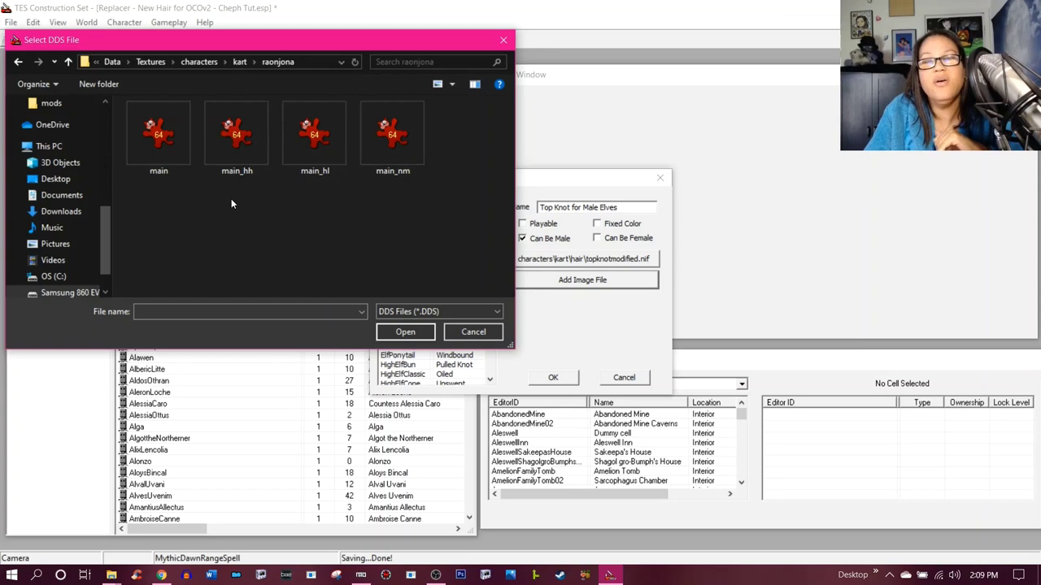
click(240, 63)
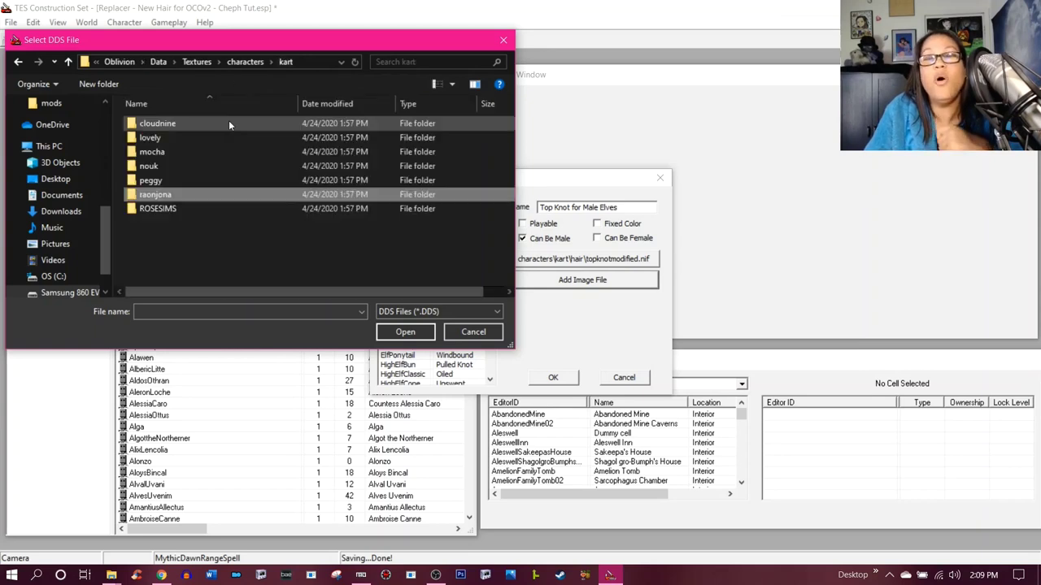
double_click(195, 204)
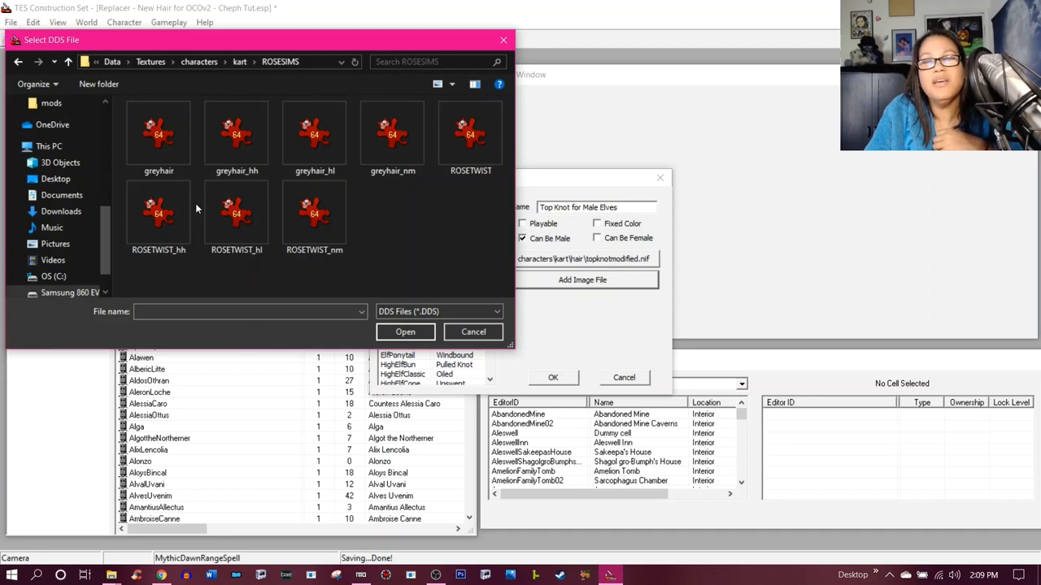
click(209, 62)
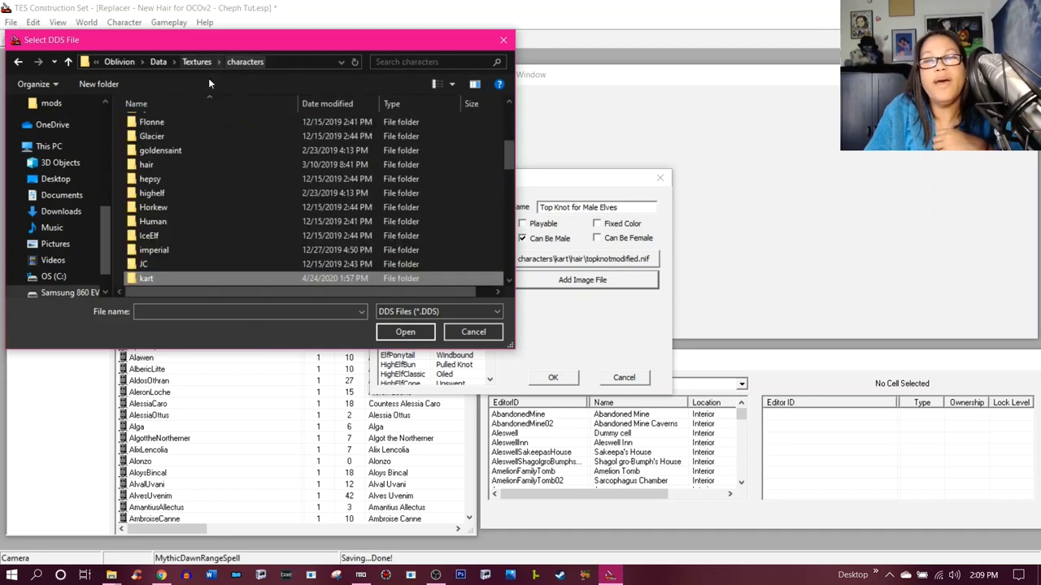
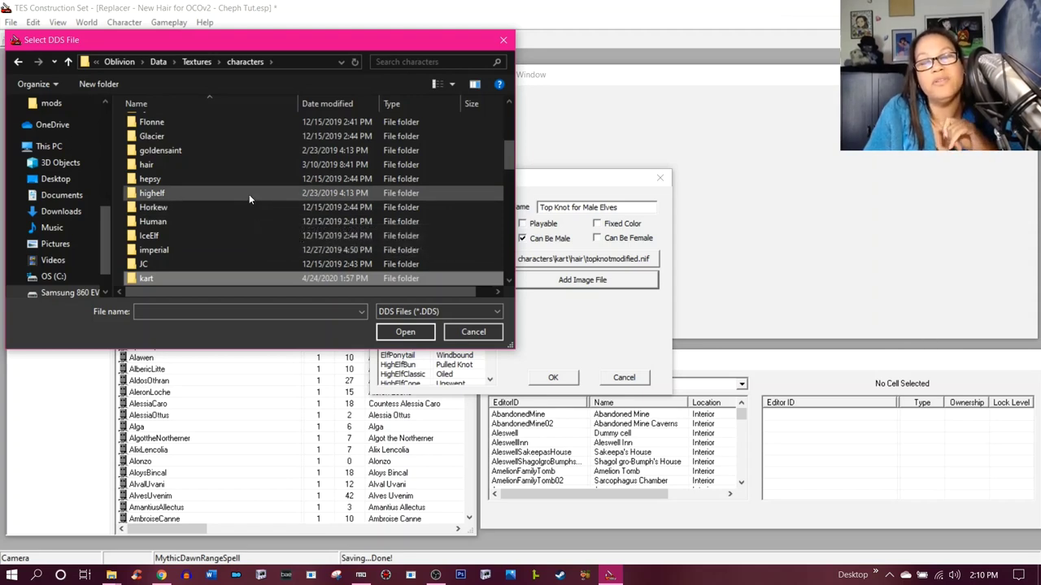
- Assign NUgrey.dds from characters\nuska\hair as the top knot hair's texture and accept the hair settings
scroll(249, 195, up, 1)
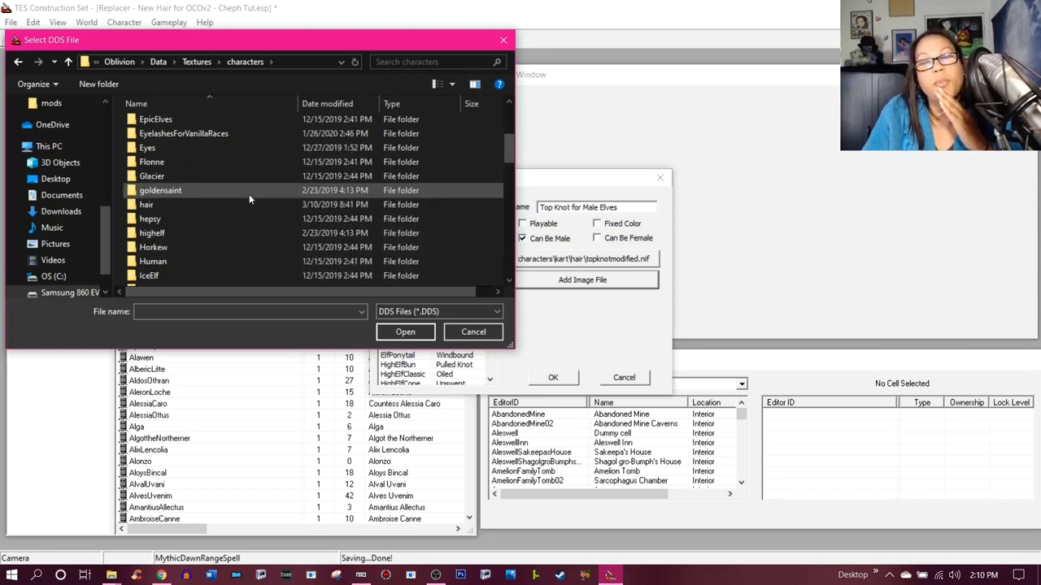
scroll(249, 194, up, 2)
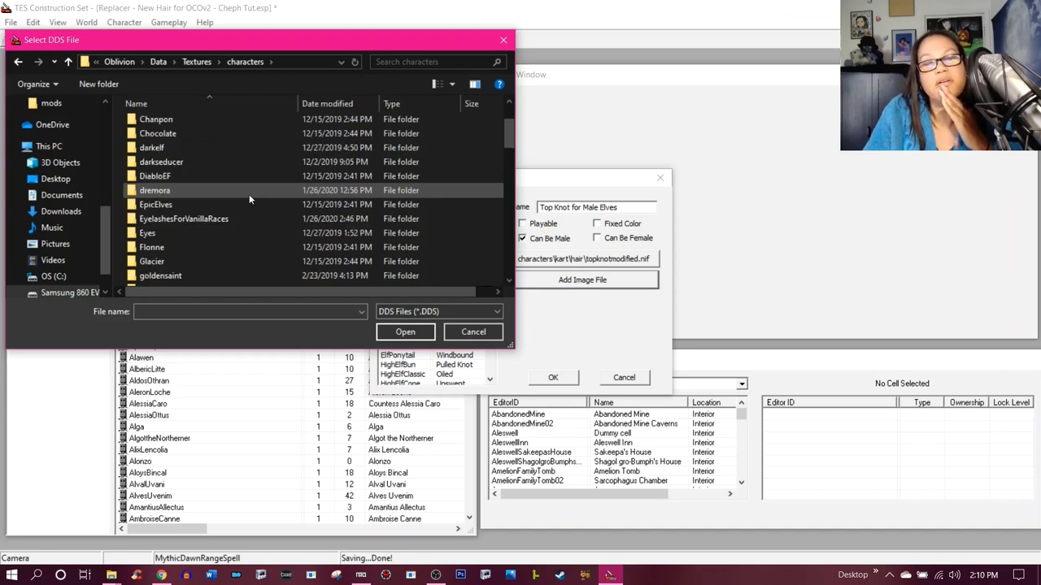
scroll(249, 195, down, 5)
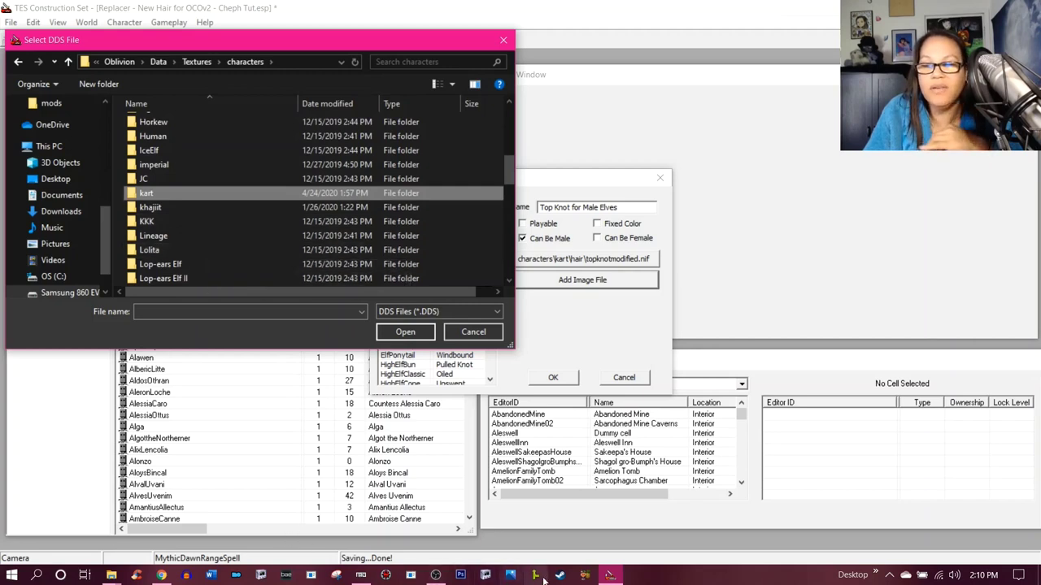
scroll(257, 247, down, 1)
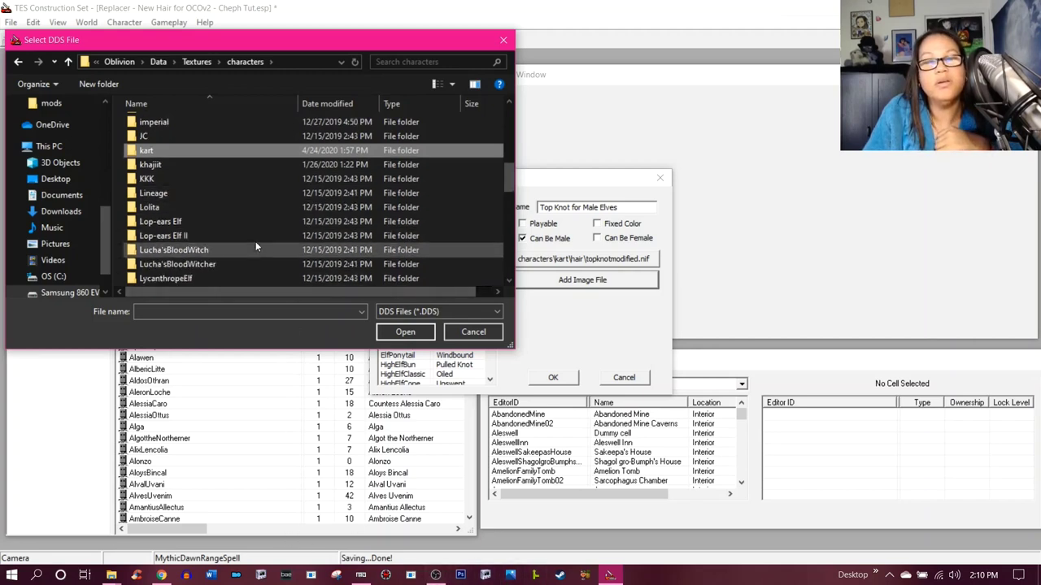
scroll(255, 241, down, 2)
scroll(222, 254, down, 1)
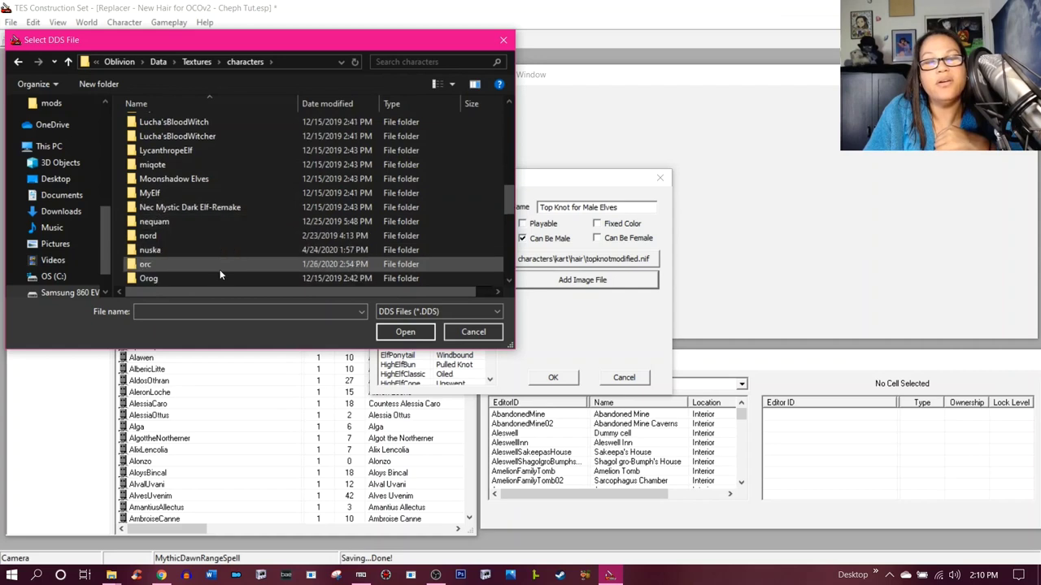
double_click(218, 252)
double_click(206, 139)
click(159, 137)
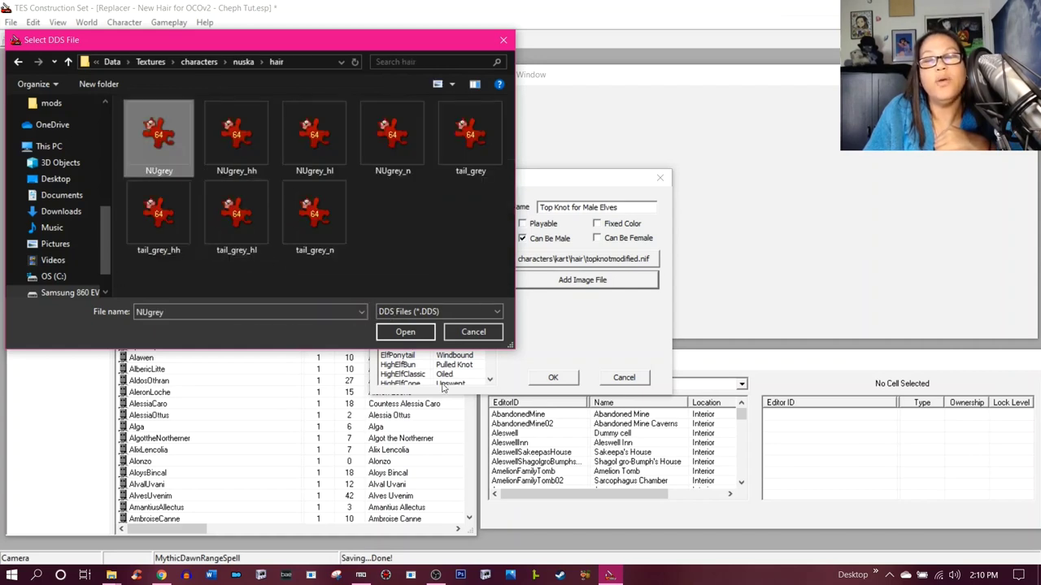
click(424, 334)
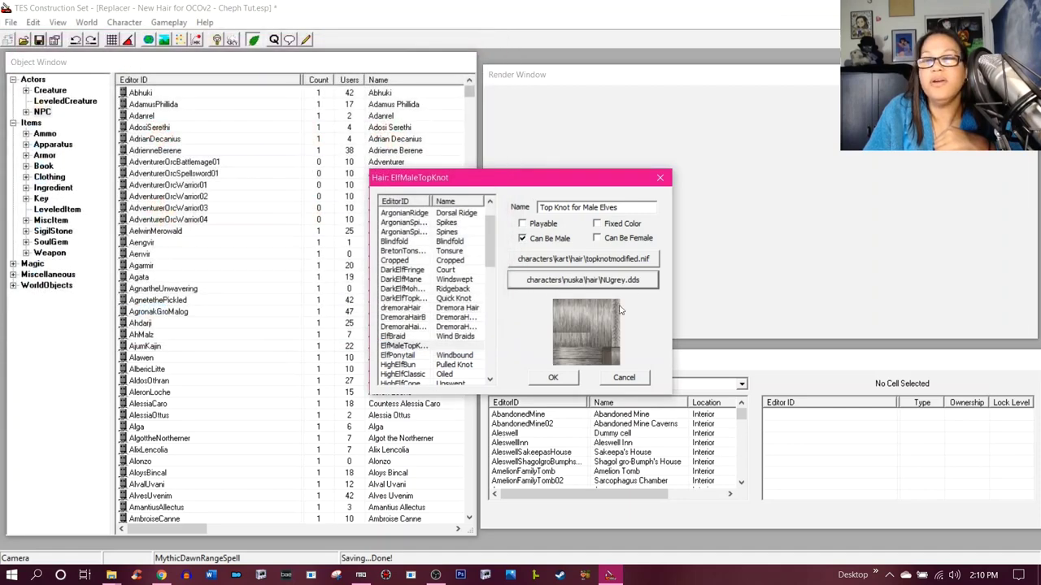
click(553, 378)
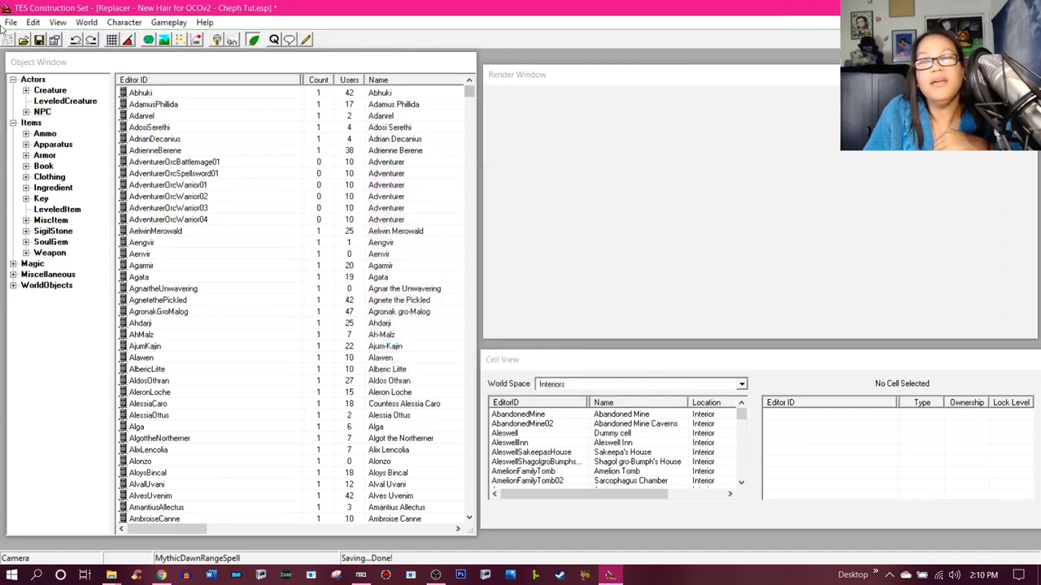
- Save the plugin and reopen the ElfMaleTopKnot entry in the hair editor
click(125, 22)
click(138, 36)
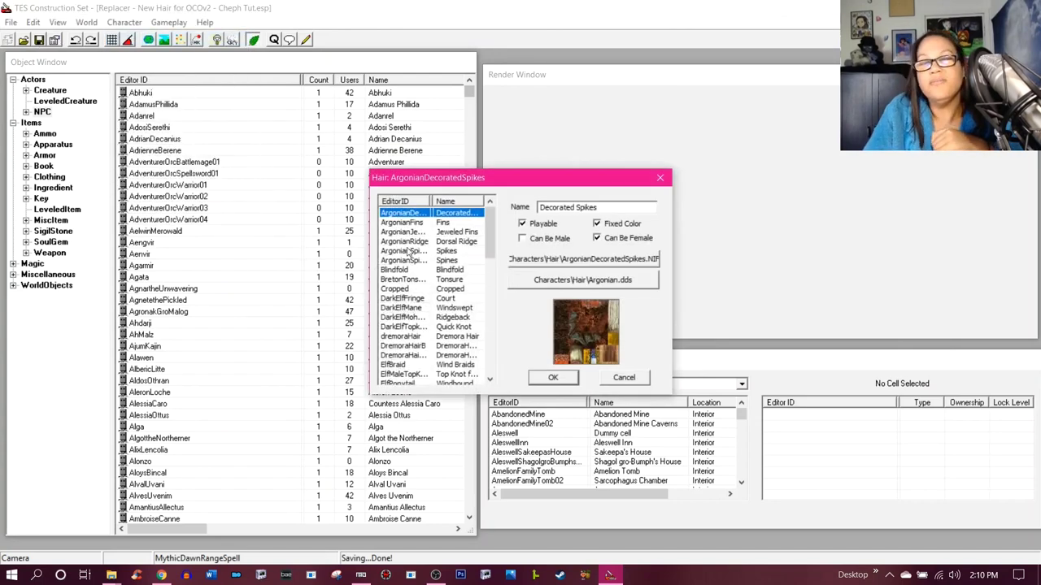
scroll(426, 293, down, 5)
scroll(426, 297, up, 5)
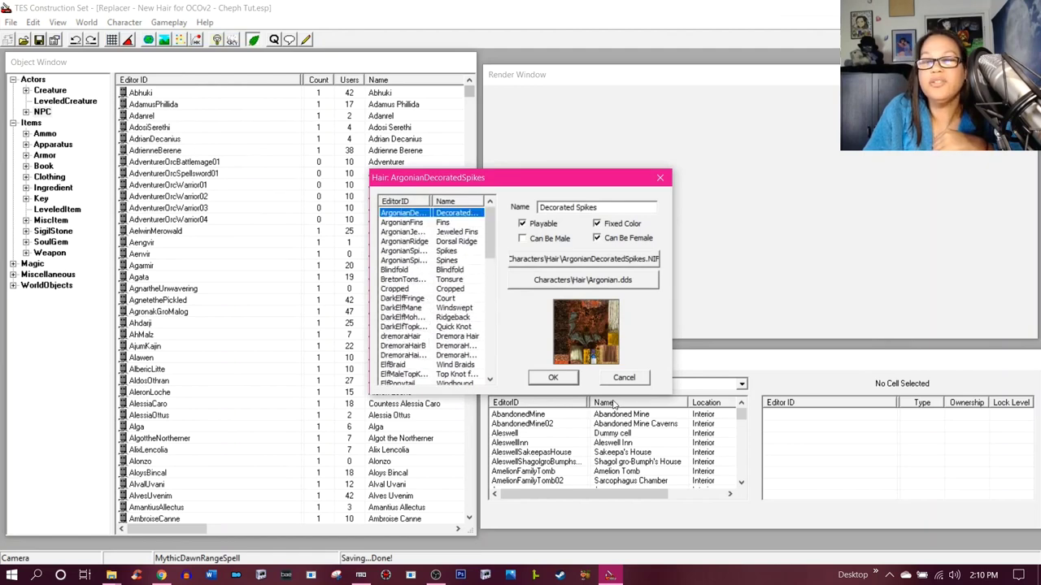
drag(504, 181, 253, 157)
scroll(207, 278, down, 6)
scroll(207, 281, down, 3)
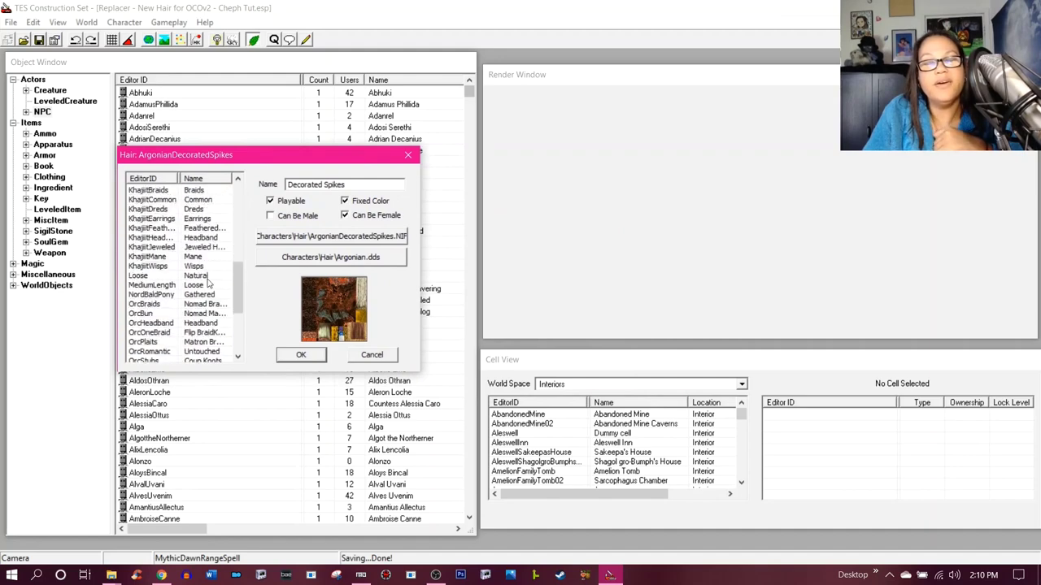
scroll(208, 283, down, 4)
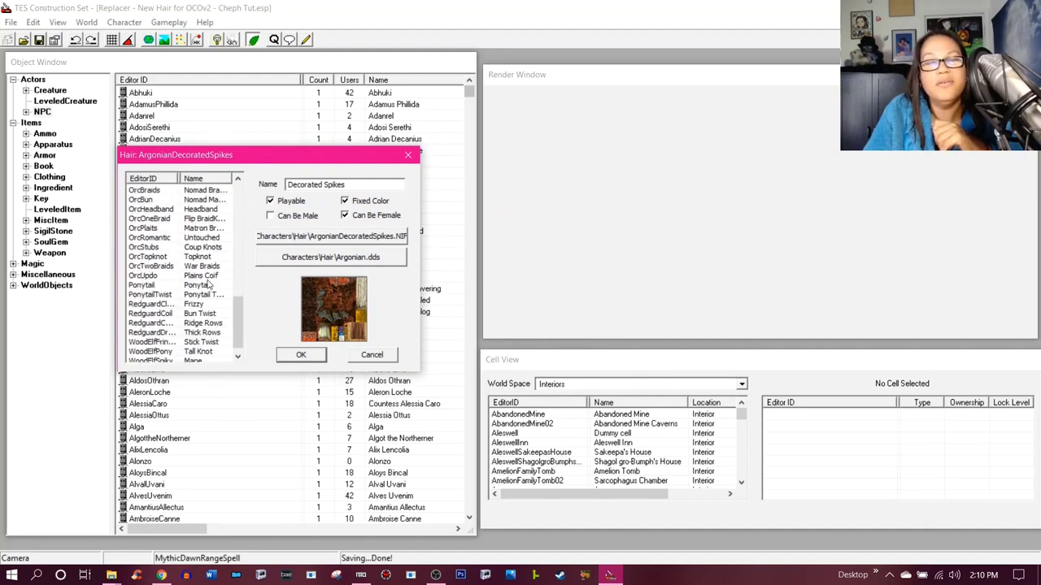
scroll(208, 284, up, 7)
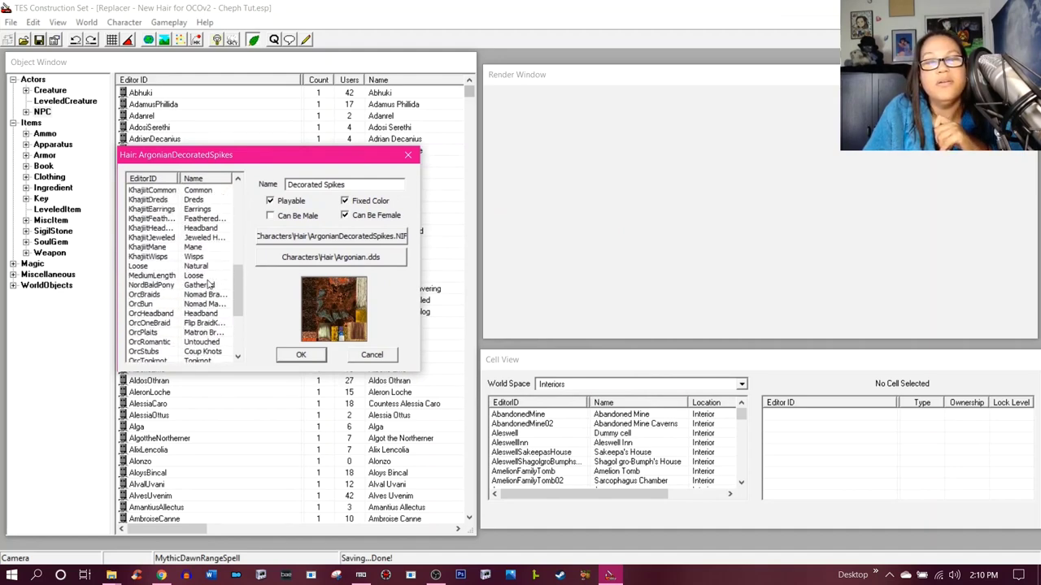
scroll(208, 284, up, 3)
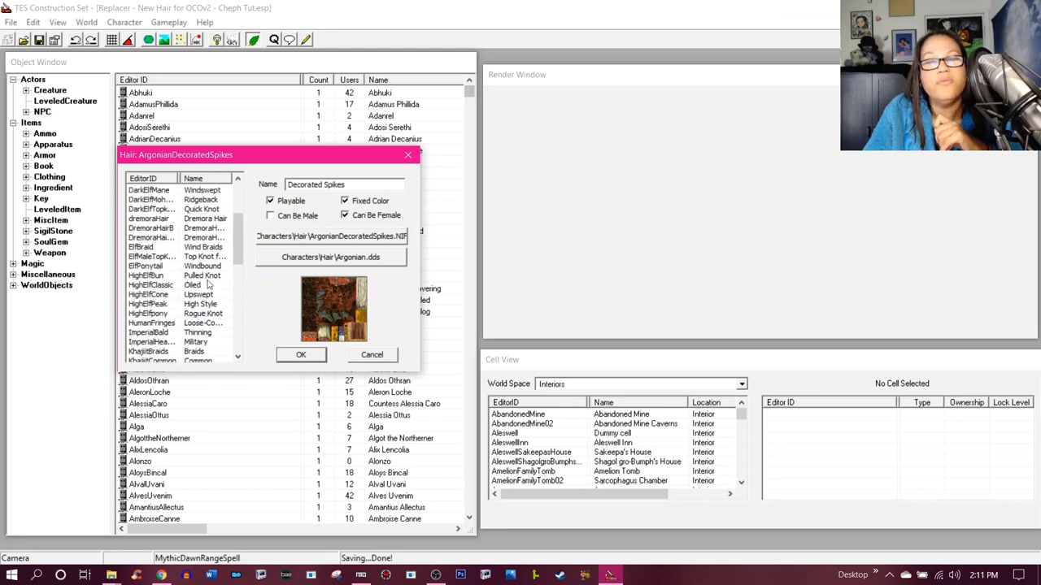
click(148, 257)
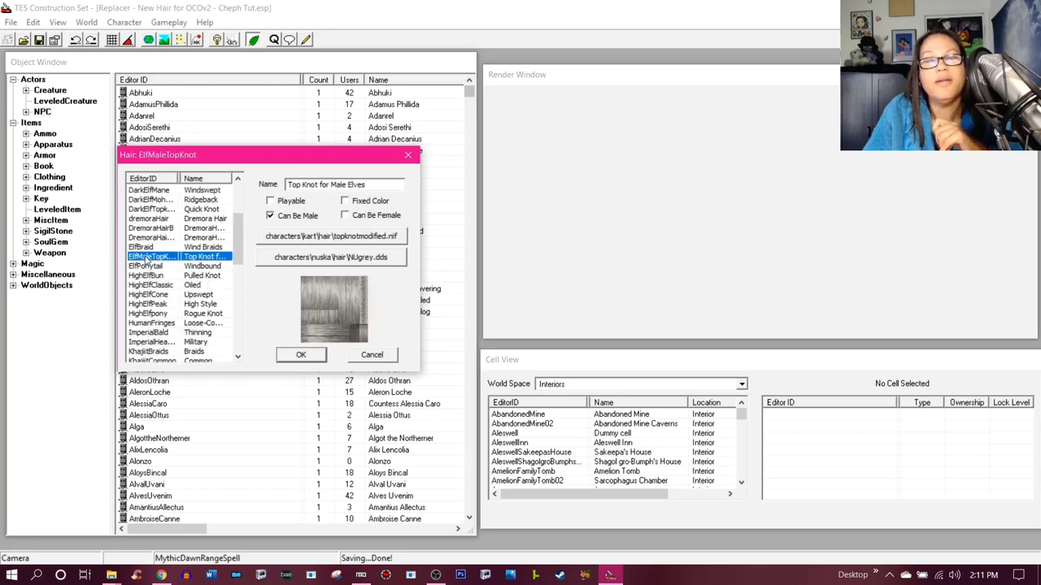
- Open the race editor beside the hair editor and display the Argonian race's body data
click(134, 22)
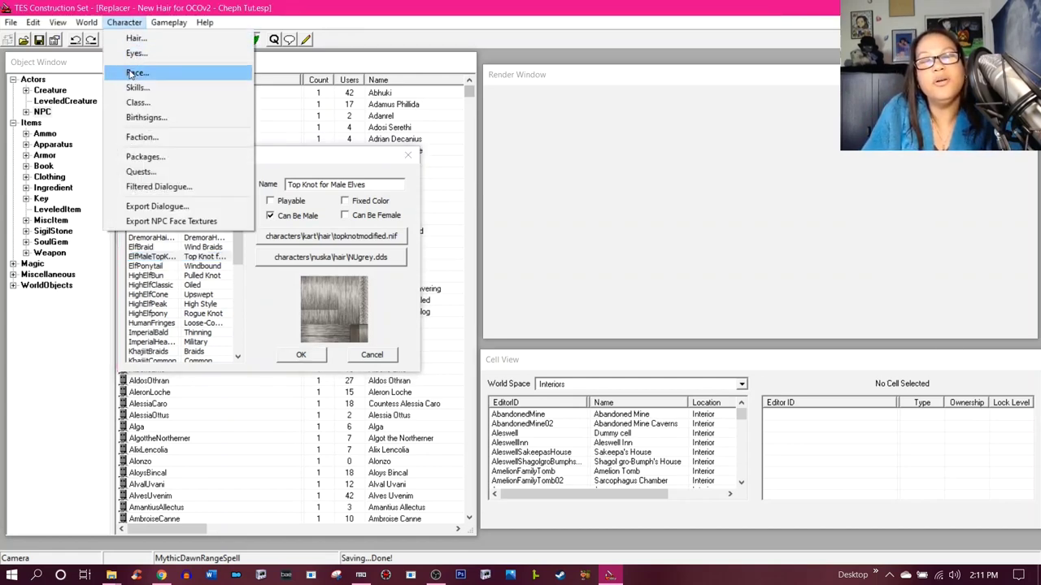
click(132, 73)
drag(421, 144, 627, 134)
click(663, 155)
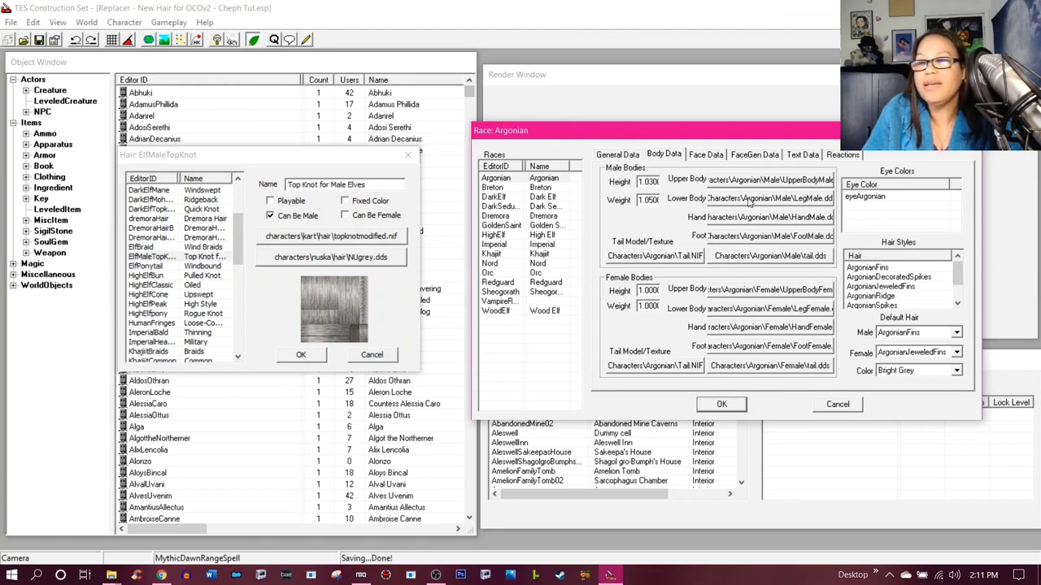
click(134, 23)
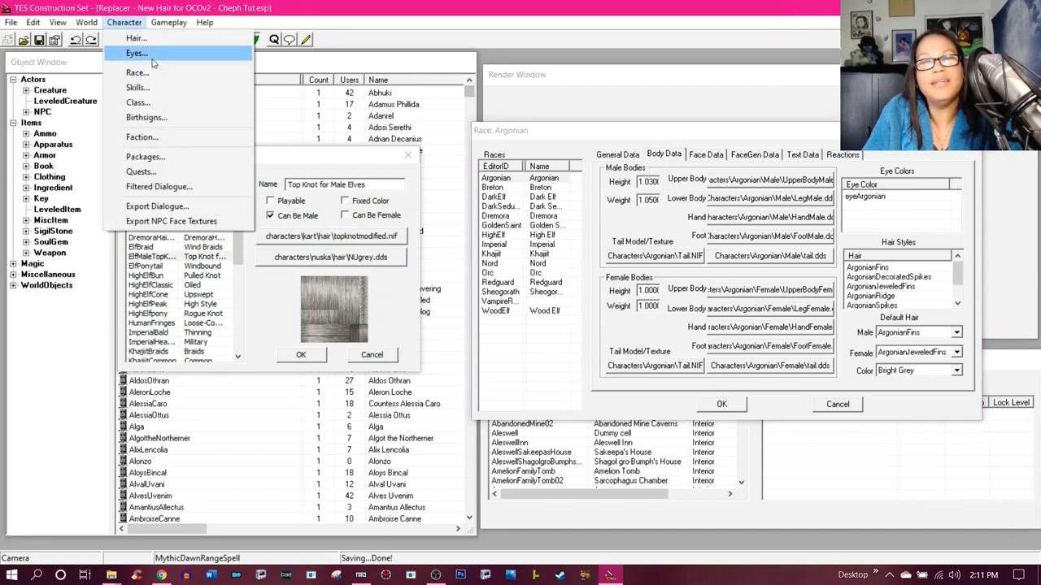
click(132, 24)
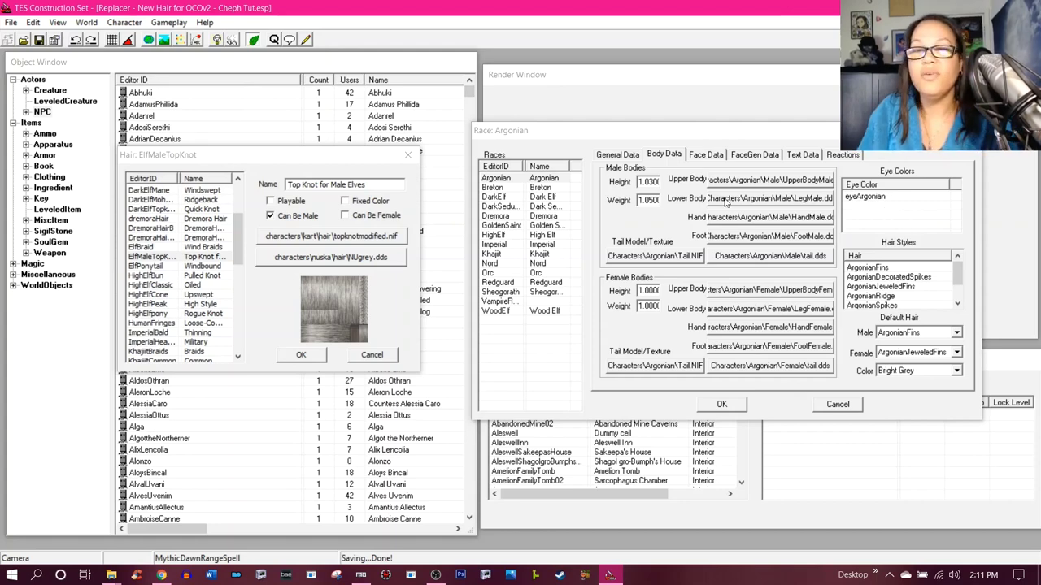
- Add the ElfMaleTopKnot hair to the DarkElf race's hair styles
click(510, 187)
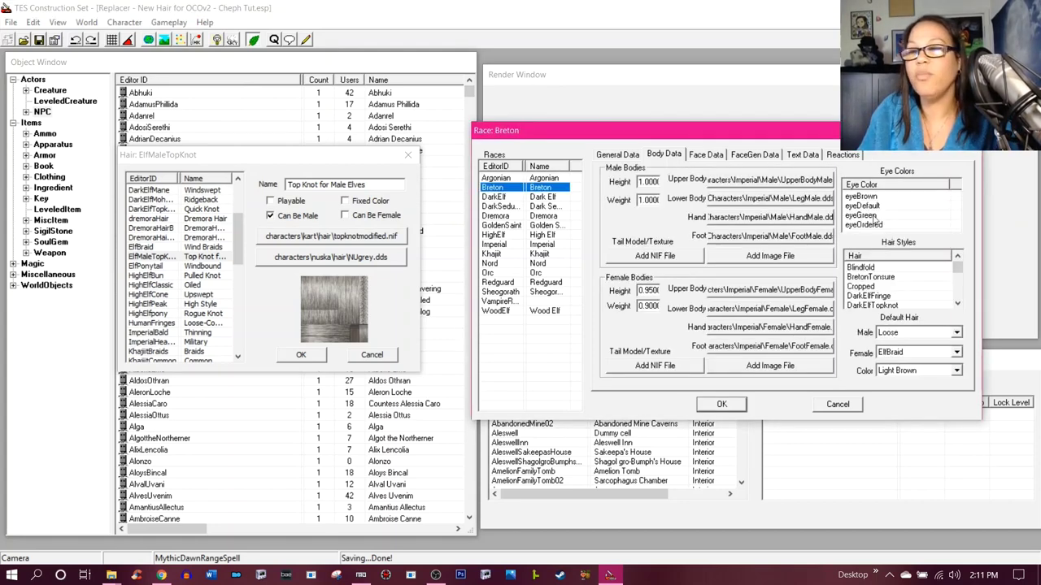
click(553, 197)
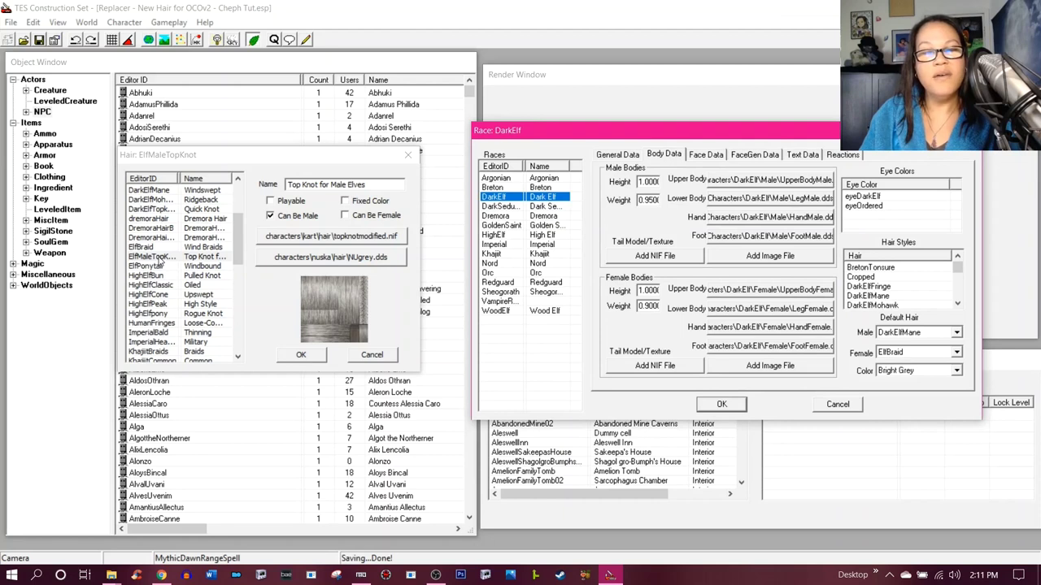
click(155, 256)
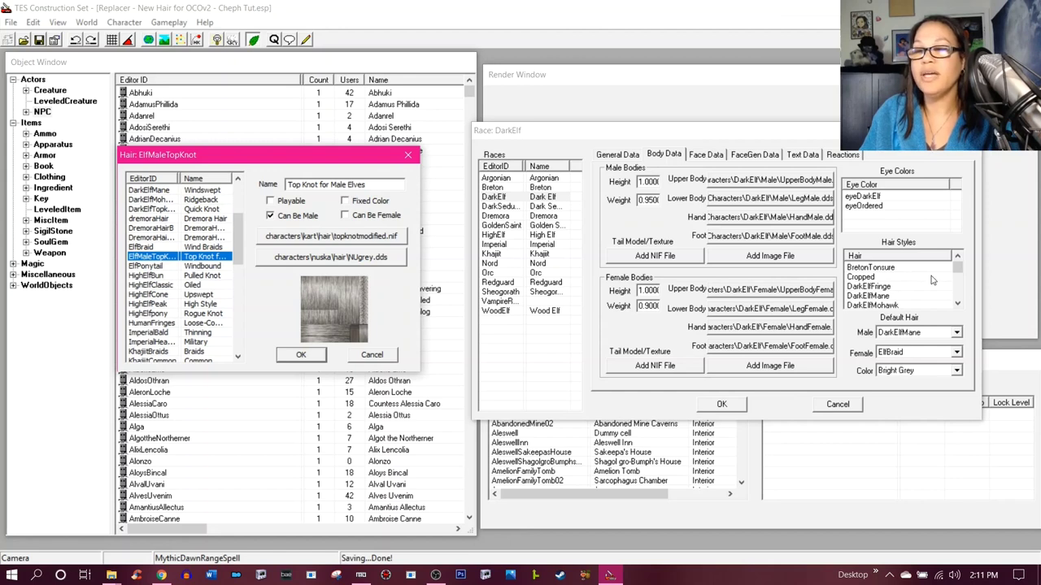
drag(957, 268, 958, 295)
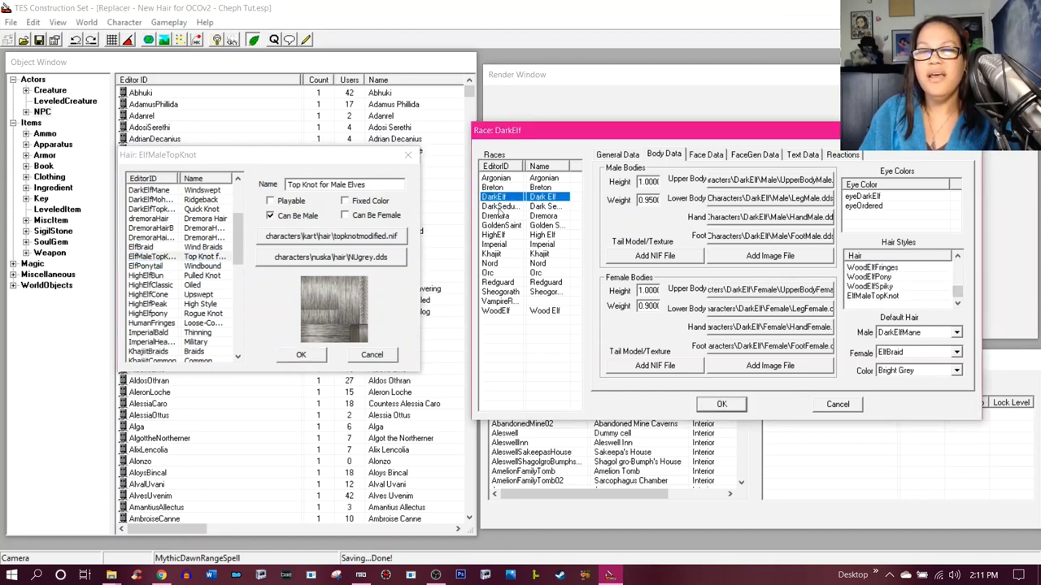
- Add the ElfMaleTopKnot hair to the HighElf race's hair styles
click(499, 235)
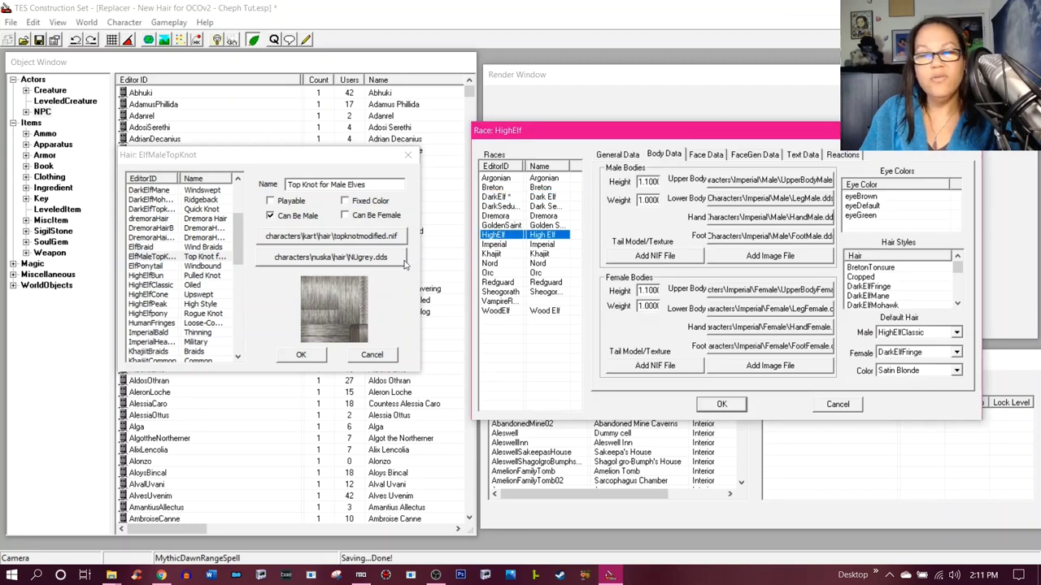
click(163, 257)
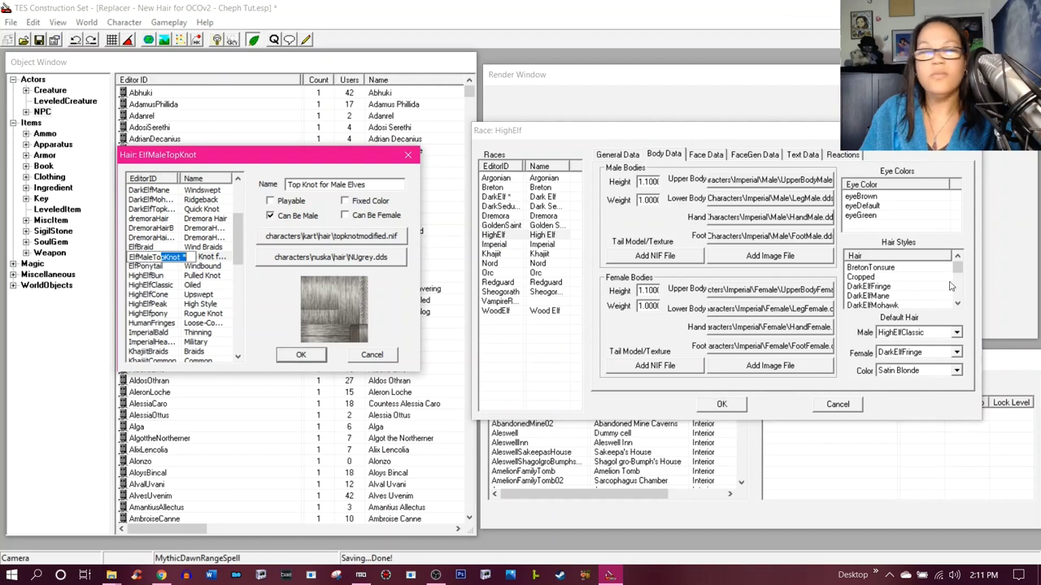
click(208, 259)
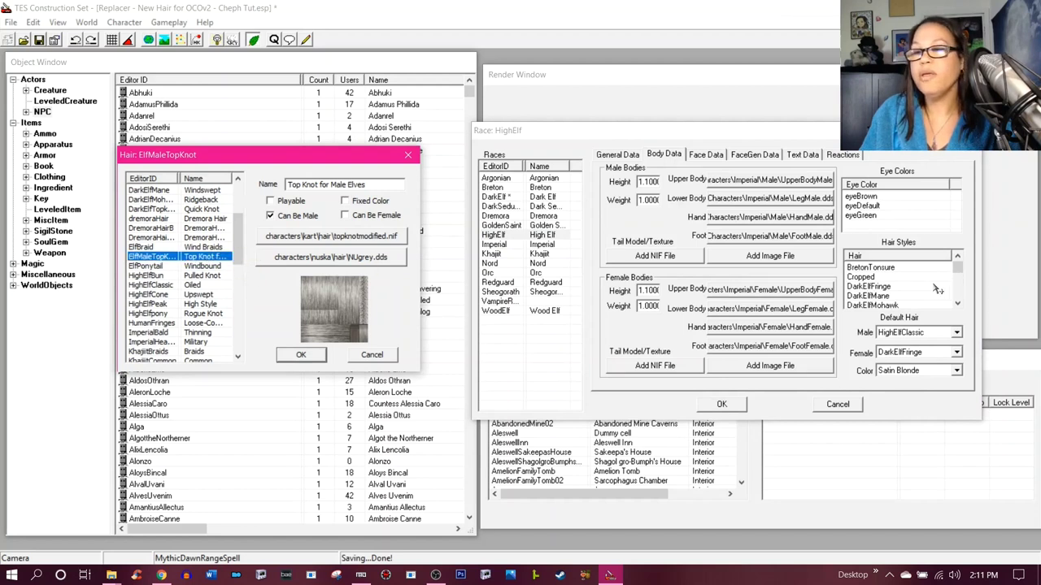
drag(959, 268, 958, 307)
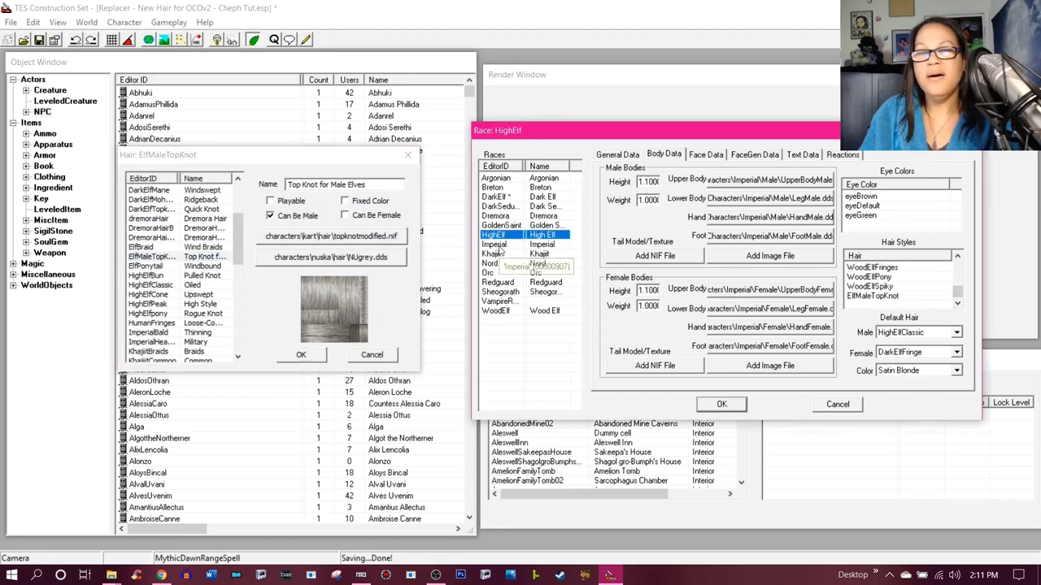
- Add the ElfMaleTopKnot hair to the WoodElf race's hair styles and accept the race changes
click(497, 311)
click(169, 258)
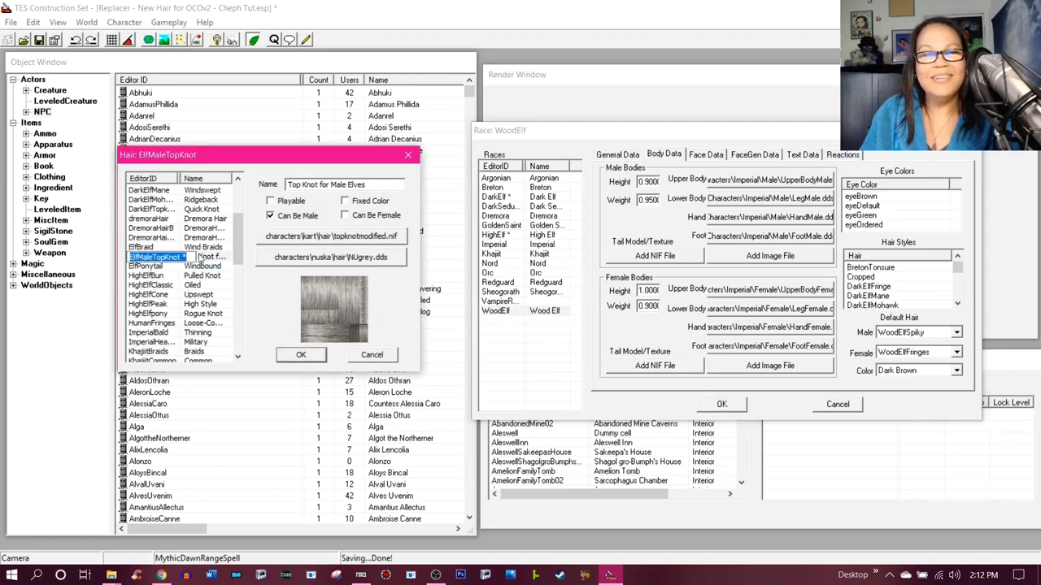
click(200, 259)
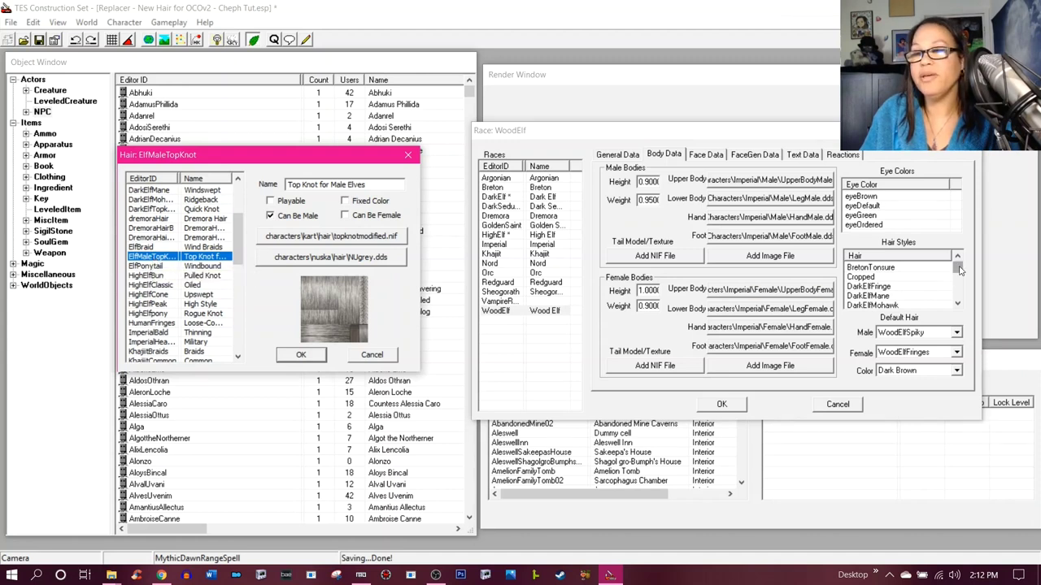
drag(957, 267, 962, 306)
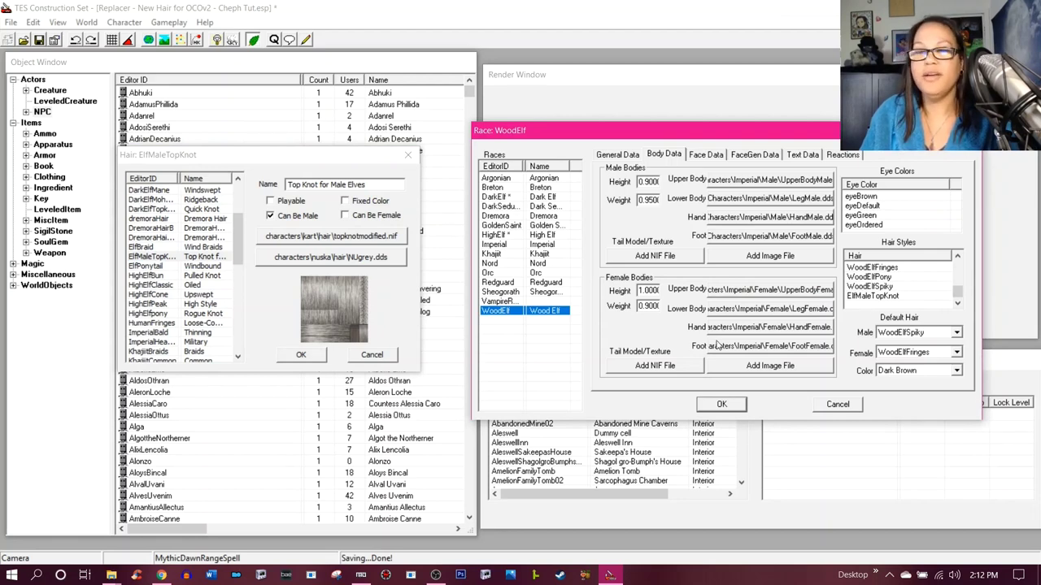
click(714, 407)
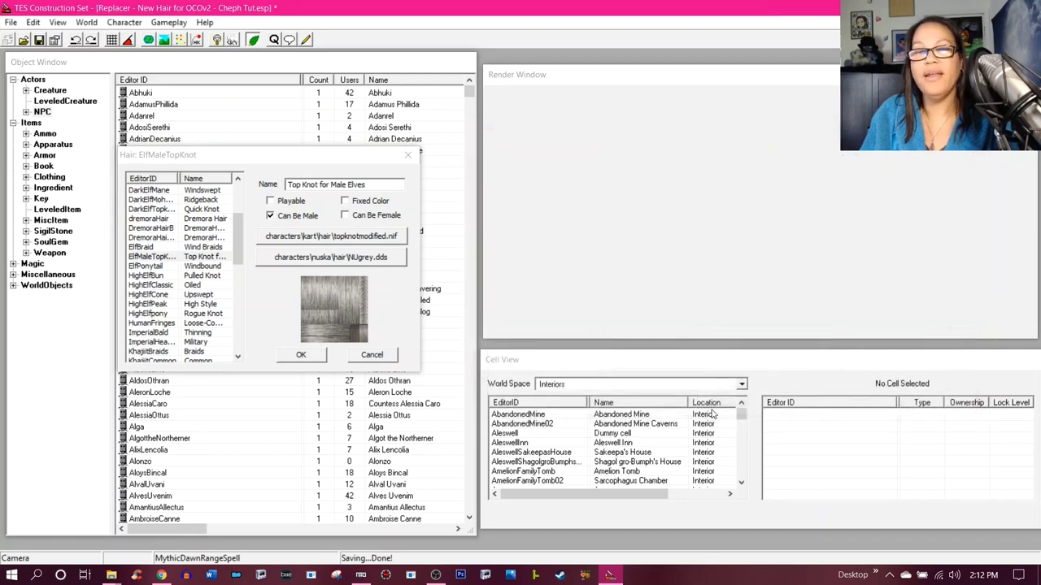
- Accept and close the open hair editor, and save the plugin
click(38, 40)
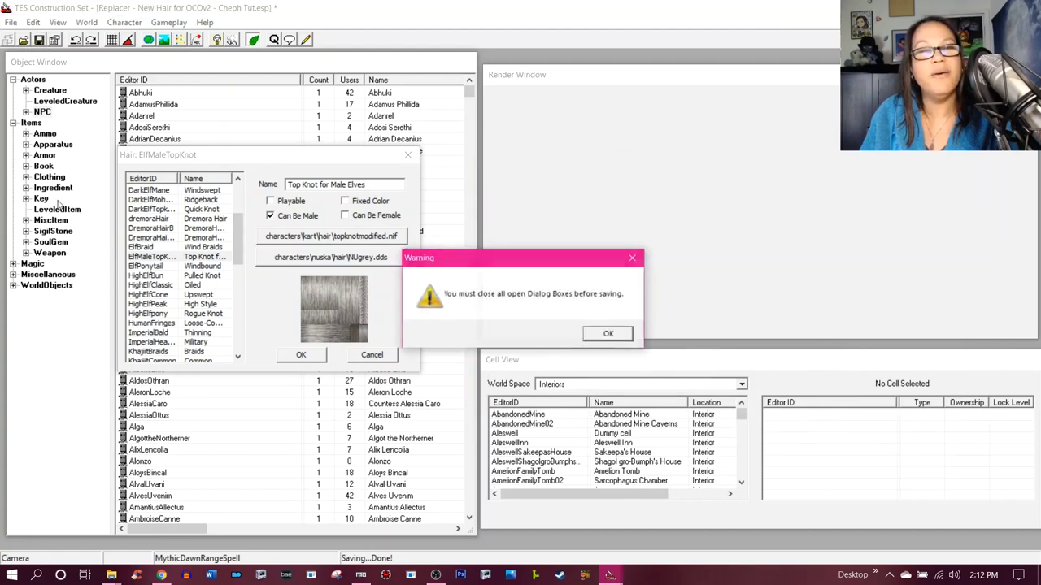
click(615, 335)
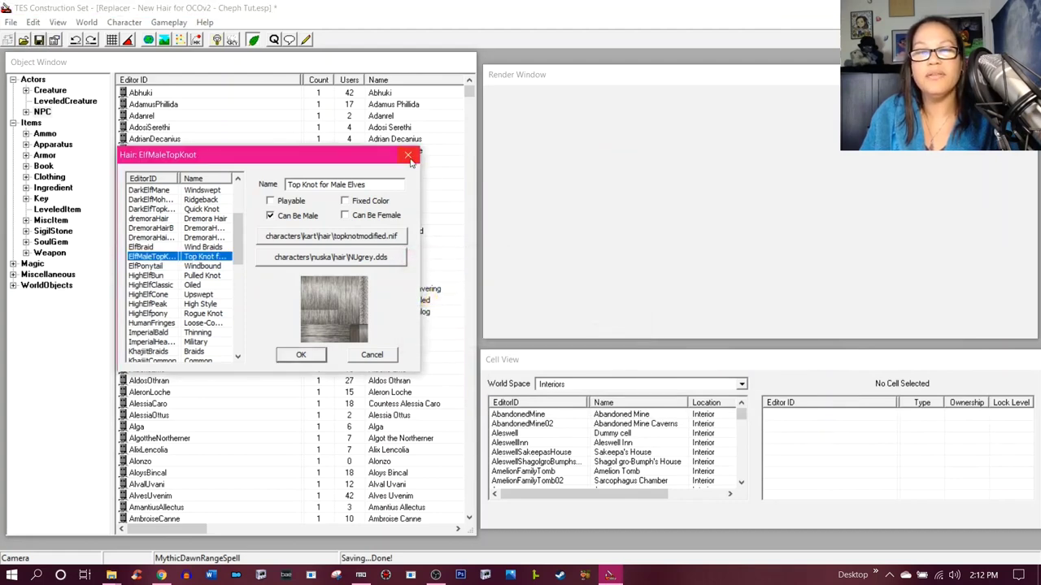
click(319, 354)
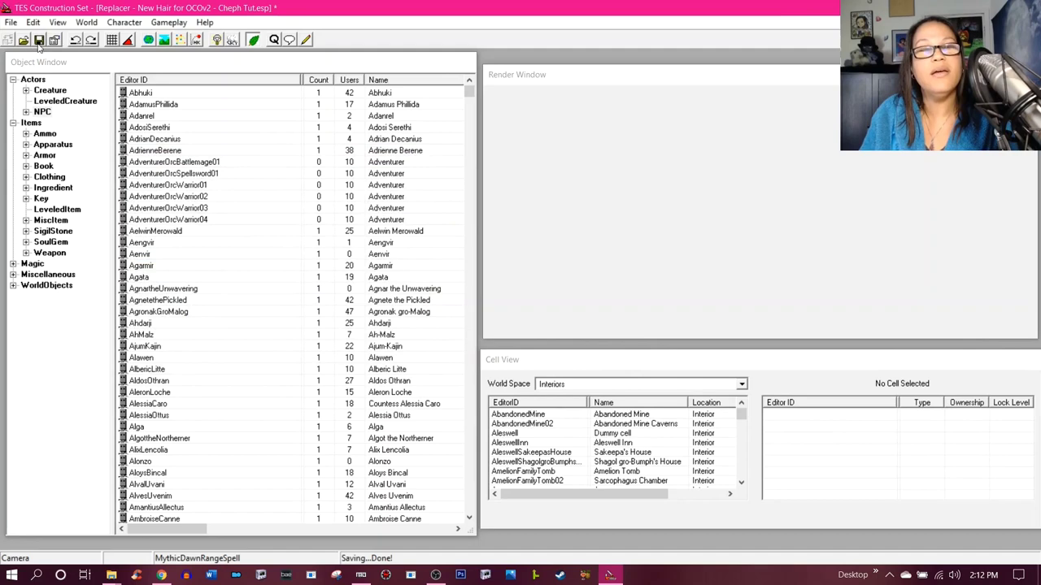
- Reopen the hair editor and select the Ponytail entry
click(125, 22)
click(131, 39)
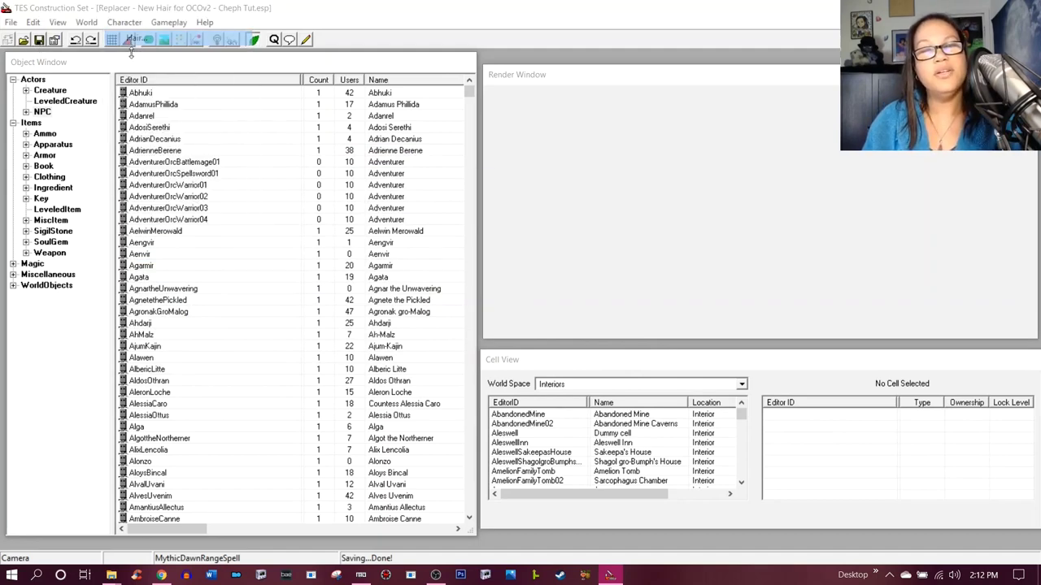
scroll(486, 260, down, 4)
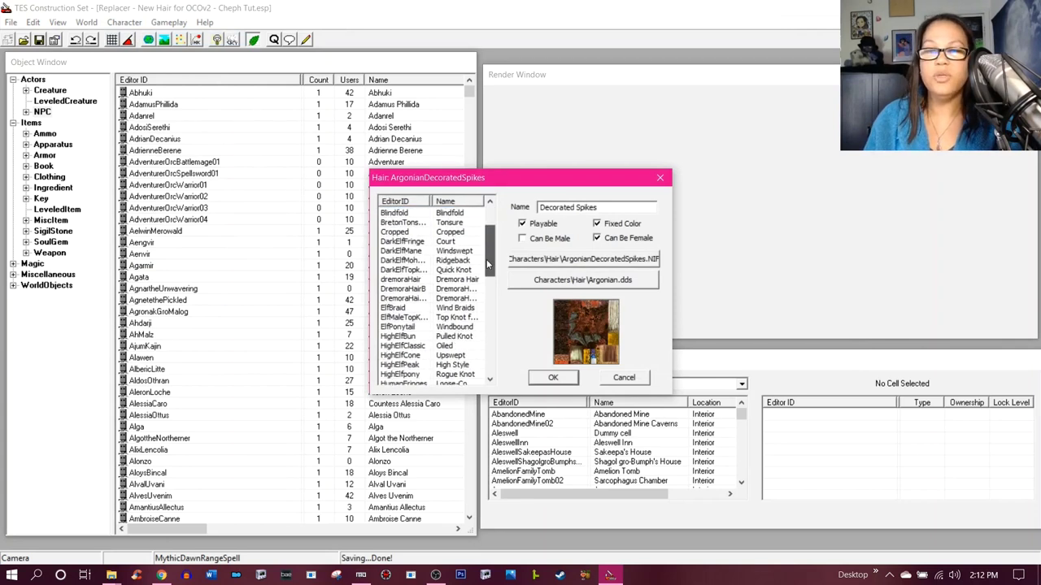
drag(488, 278, 489, 347)
key(p)
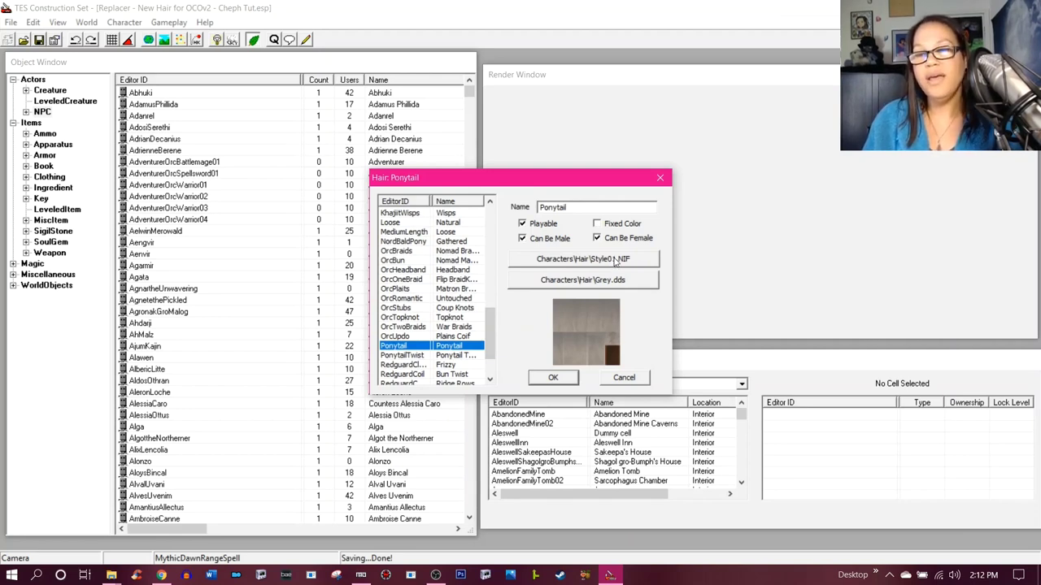
- Start replacing the Ponytail hair's model and look through the subfolders of the characters mesh folder
click(615, 259)
scroll(524, 265, down, 5)
scroll(524, 265, down, 4)
double_click(512, 279)
scroll(513, 279, down, 3)
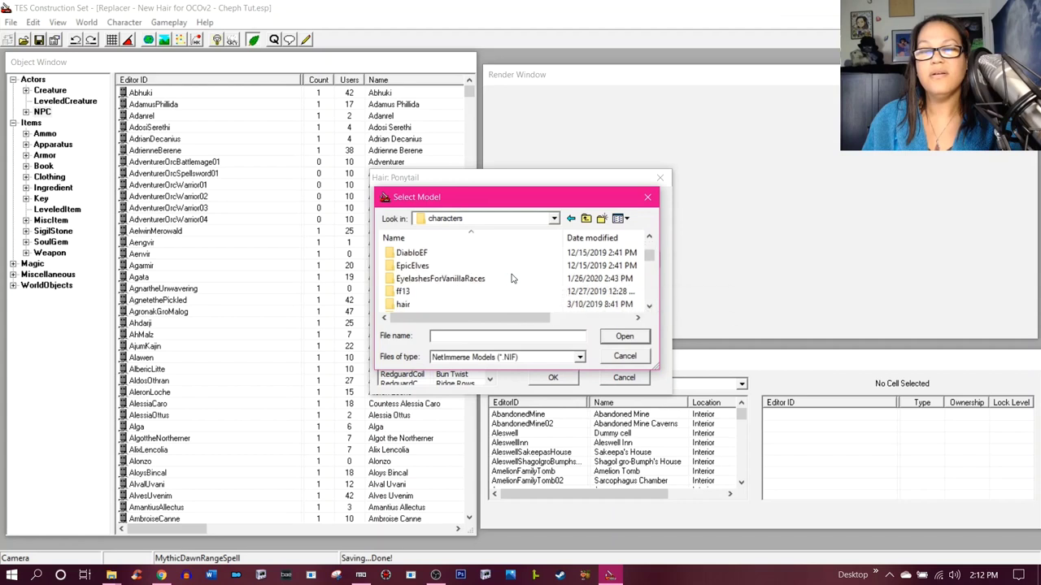
scroll(512, 279, down, 2)
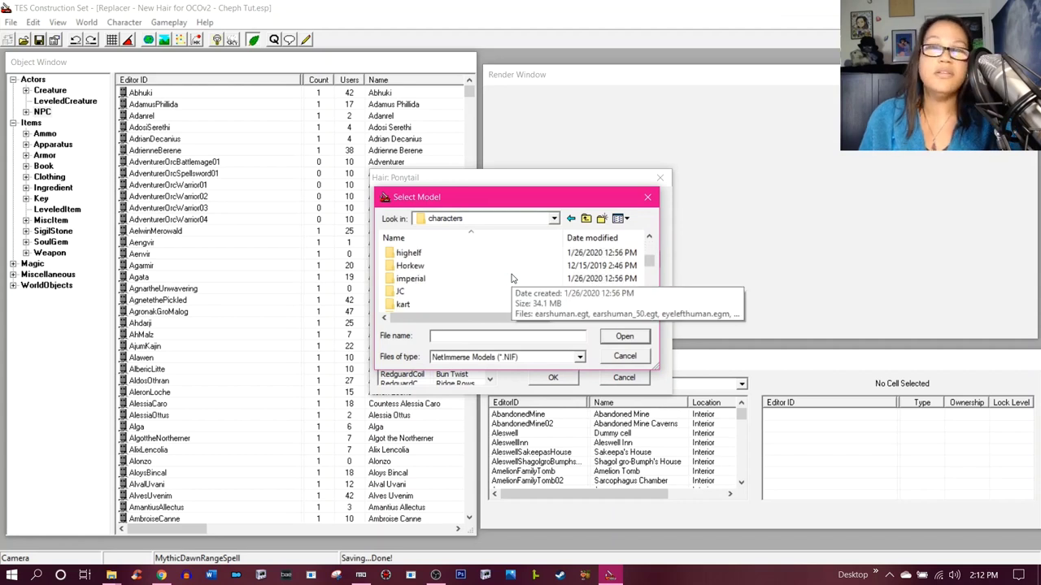
scroll(491, 280, down, 4)
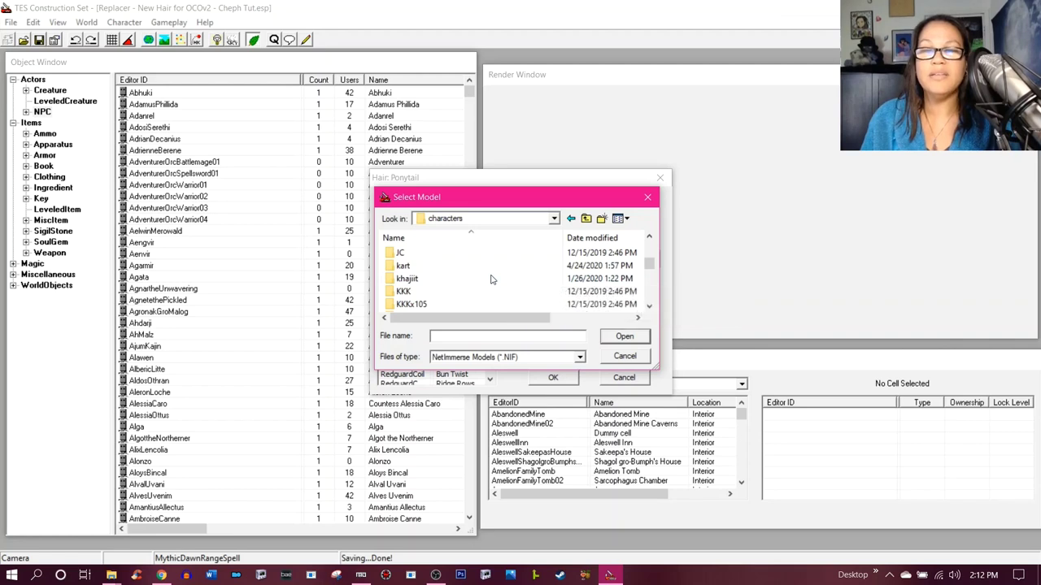
scroll(491, 280, down, 1)
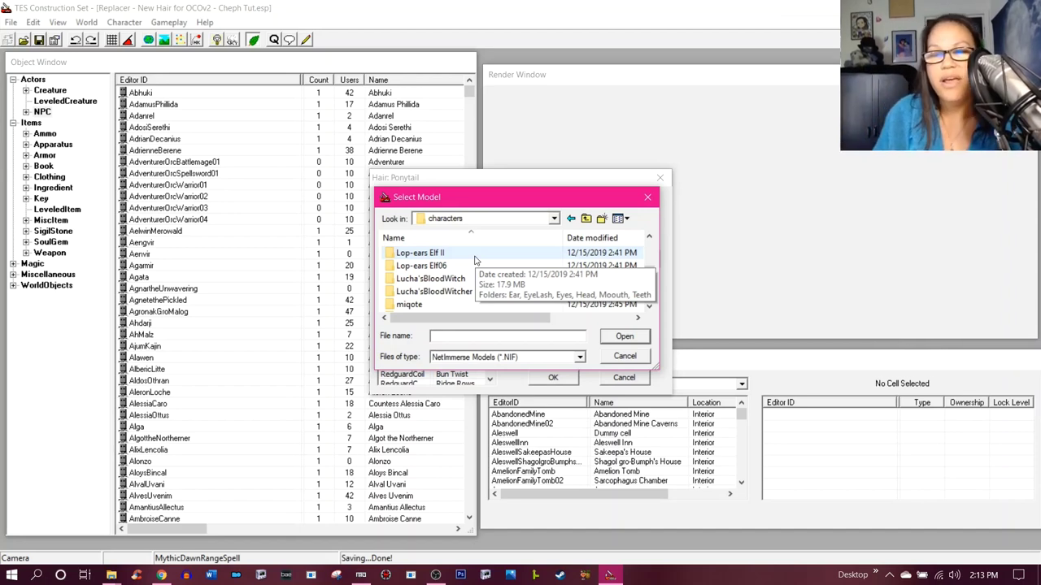
scroll(468, 281, down, 1)
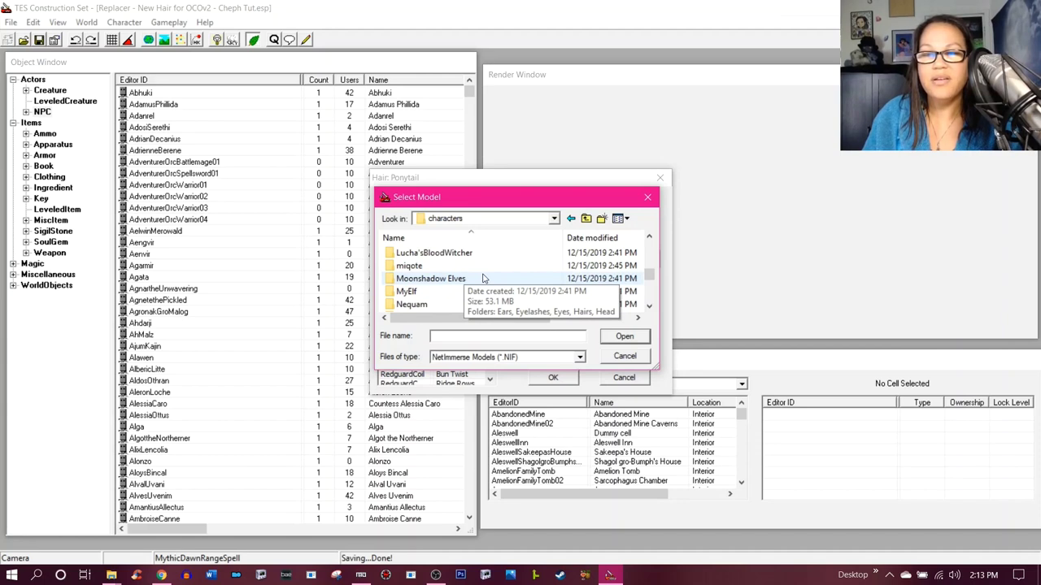
scroll(483, 278, up, 2)
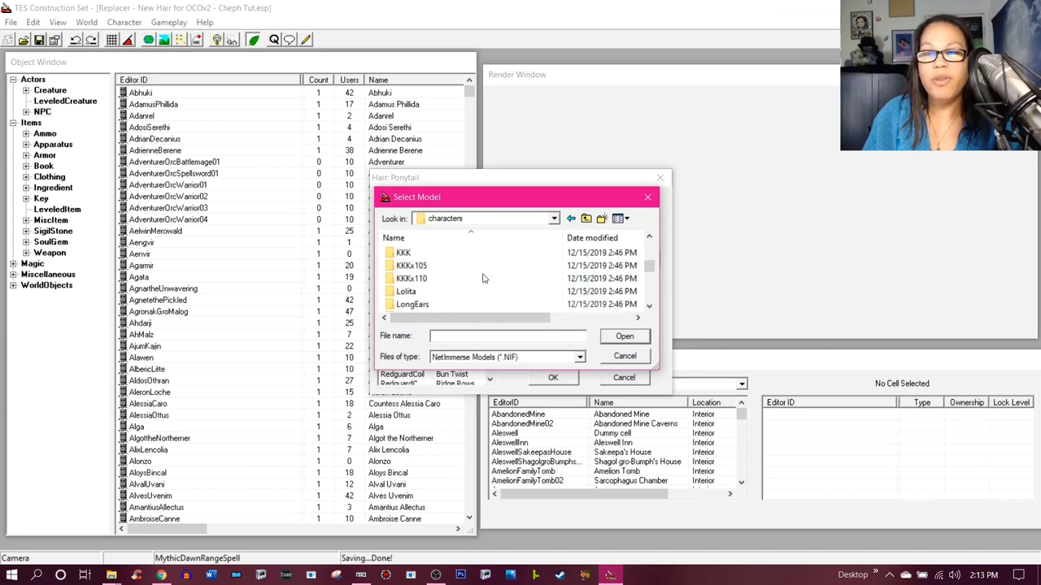
- Check the custom hair meshes' folder path in File Explorer and return to the model selection
click(111, 575)
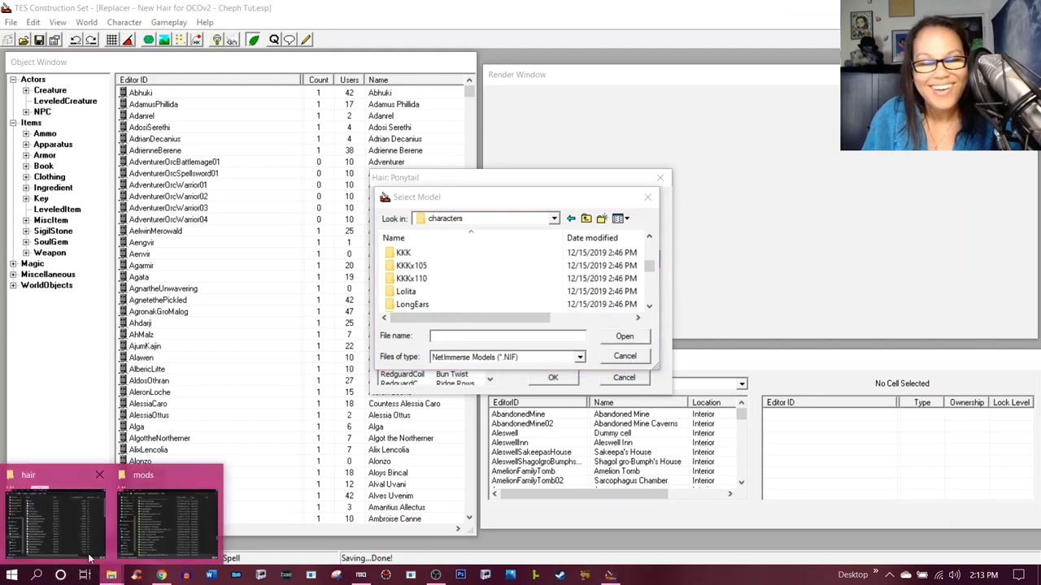
click(55, 480)
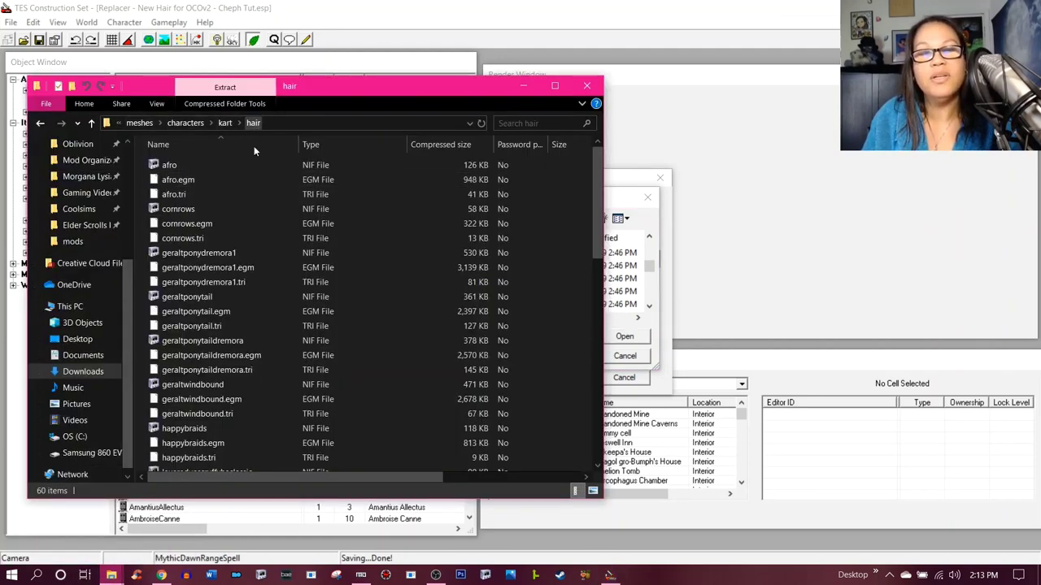
click(613, 203)
- Go to the kart\hair subfolder of the characters meshes in the model selection
scroll(469, 264, up, 3)
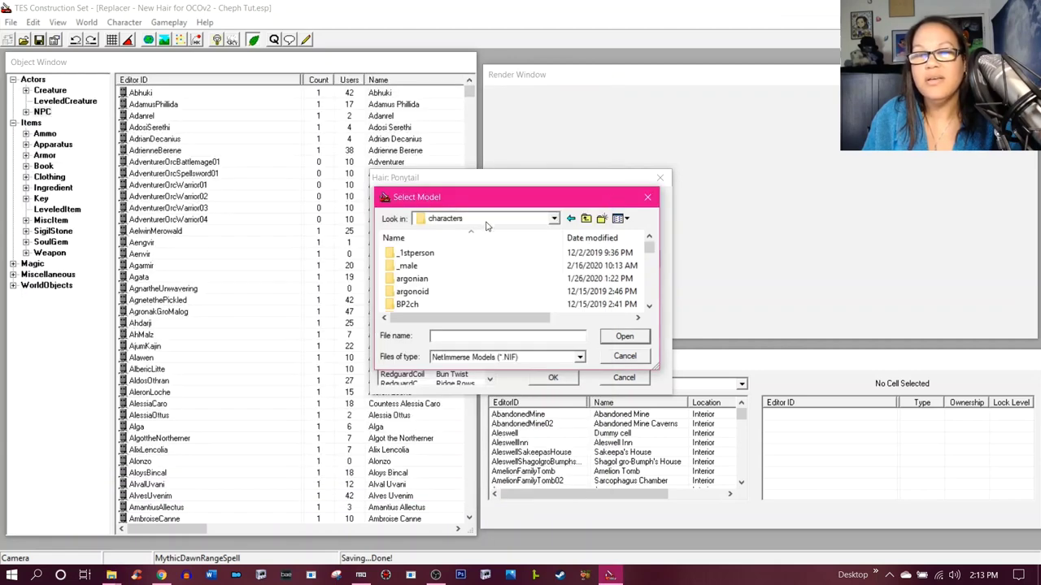
scroll(469, 264, down, 5)
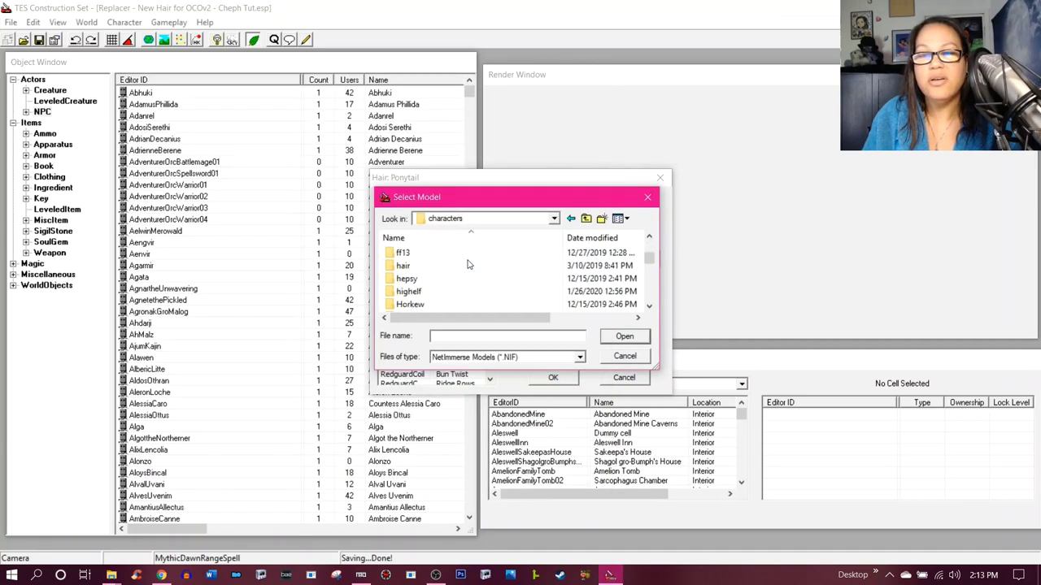
double_click(437, 305)
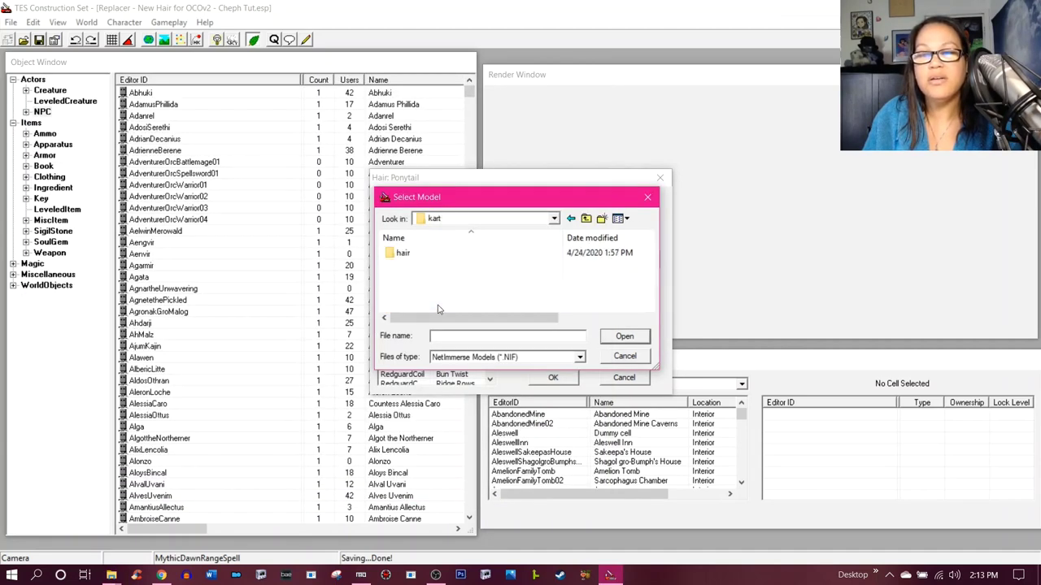
double_click(451, 253)
- Look through the kart hair meshes for a replacement for the Ponytail hair
scroll(466, 305, down, 1)
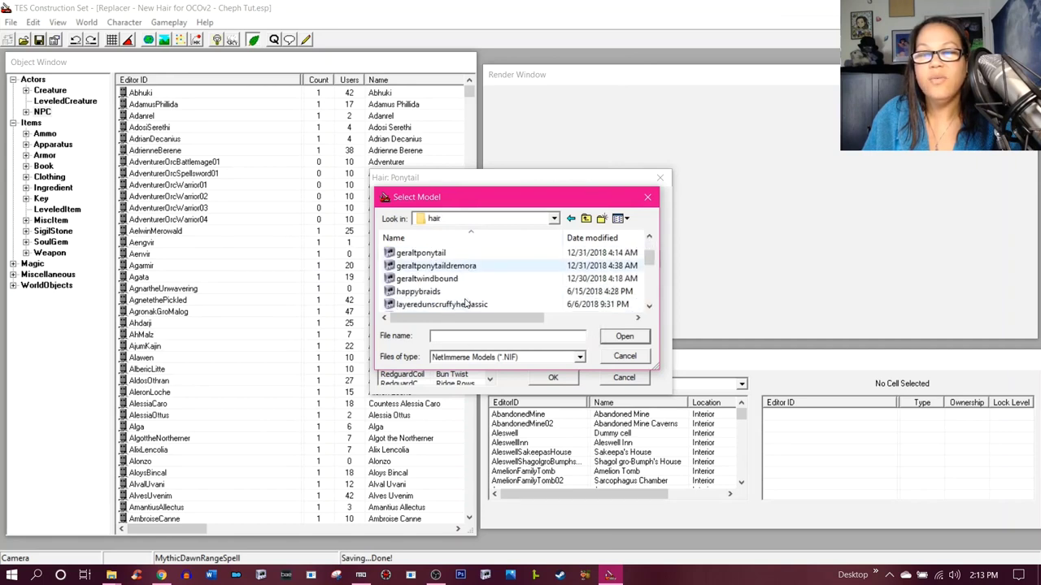
scroll(472, 297, down, 6)
scroll(481, 291, up, 1)
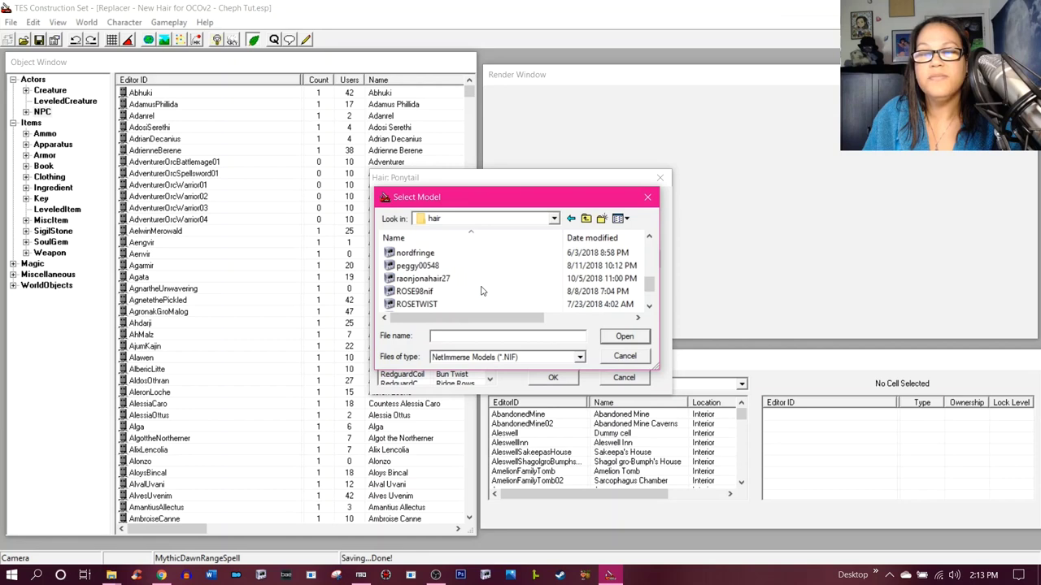
scroll(480, 291, up, 1)
scroll(482, 291, down, 1)
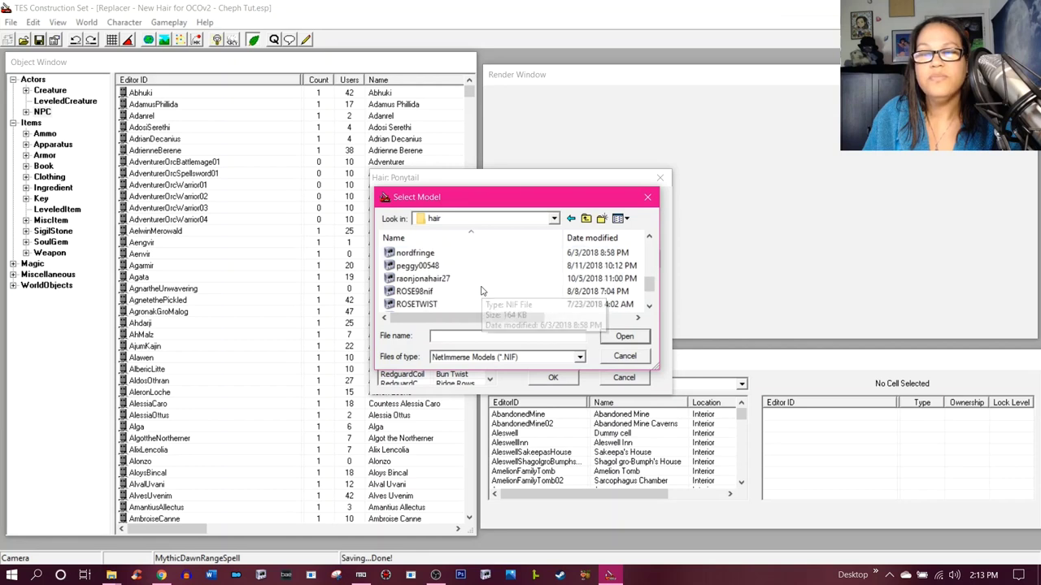
scroll(482, 291, down, 1)
scroll(481, 291, up, 1)
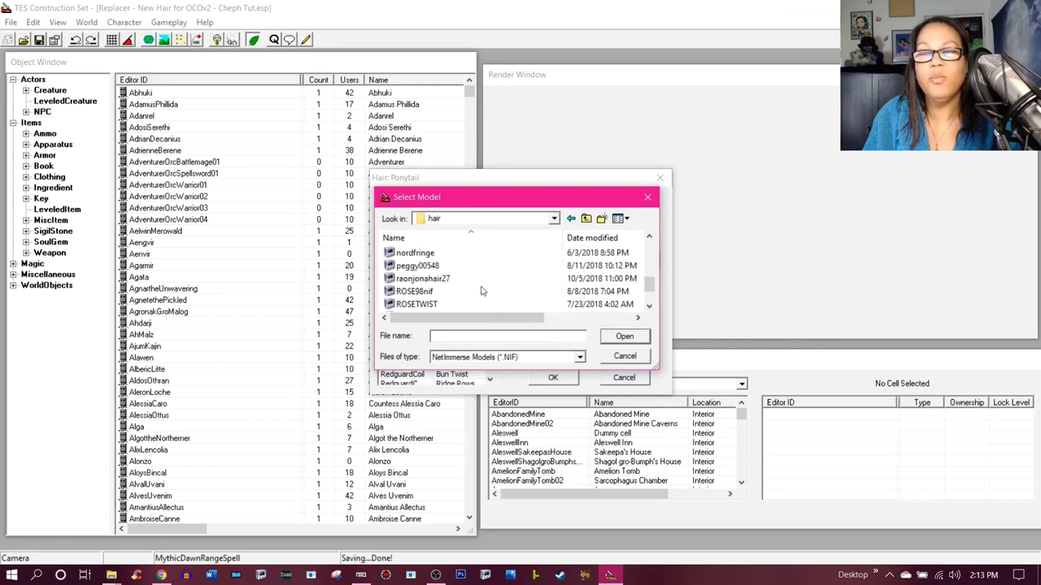
scroll(481, 291, up, 2)
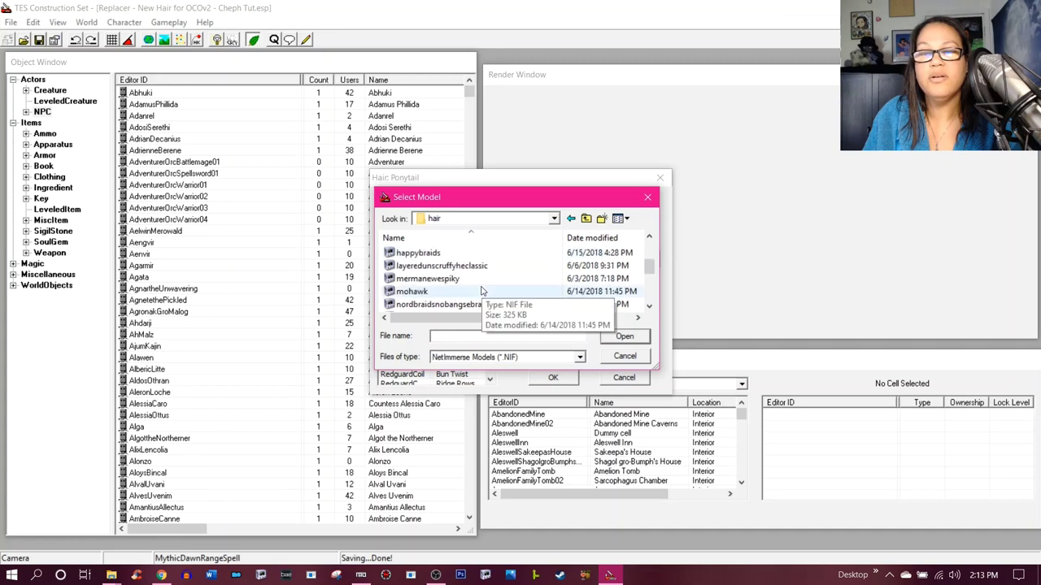
scroll(480, 290, up, 1)
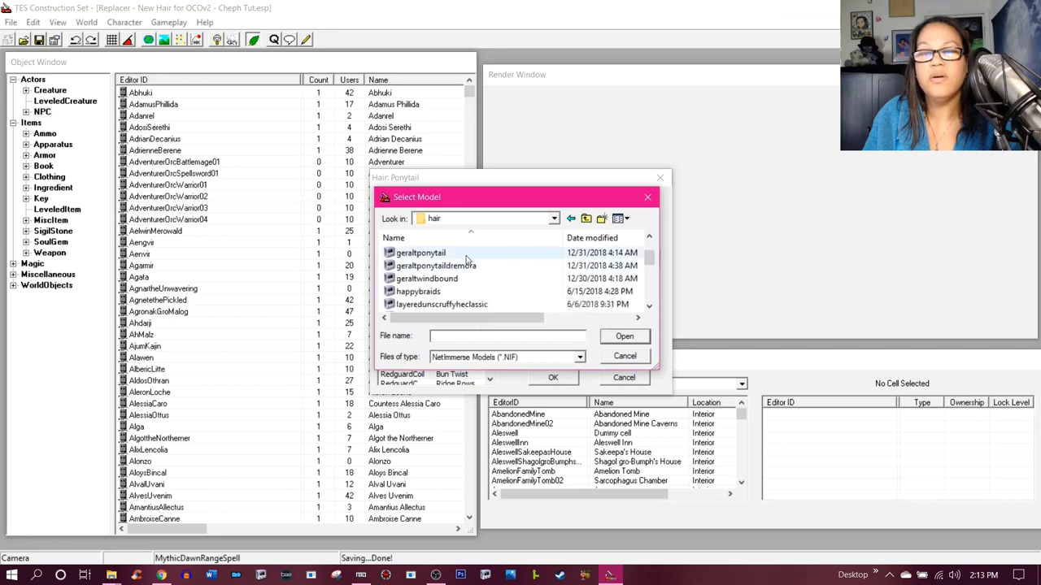
- Preview the geraltponytail mesh in NifSkope and set it as the Ponytail hair's model
click(457, 259)
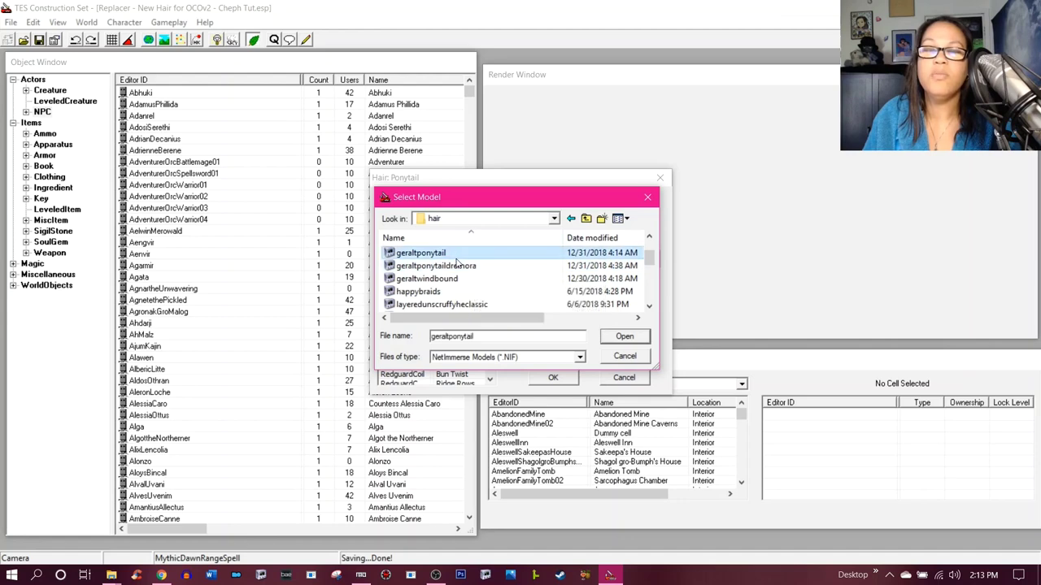
right_click(457, 260)
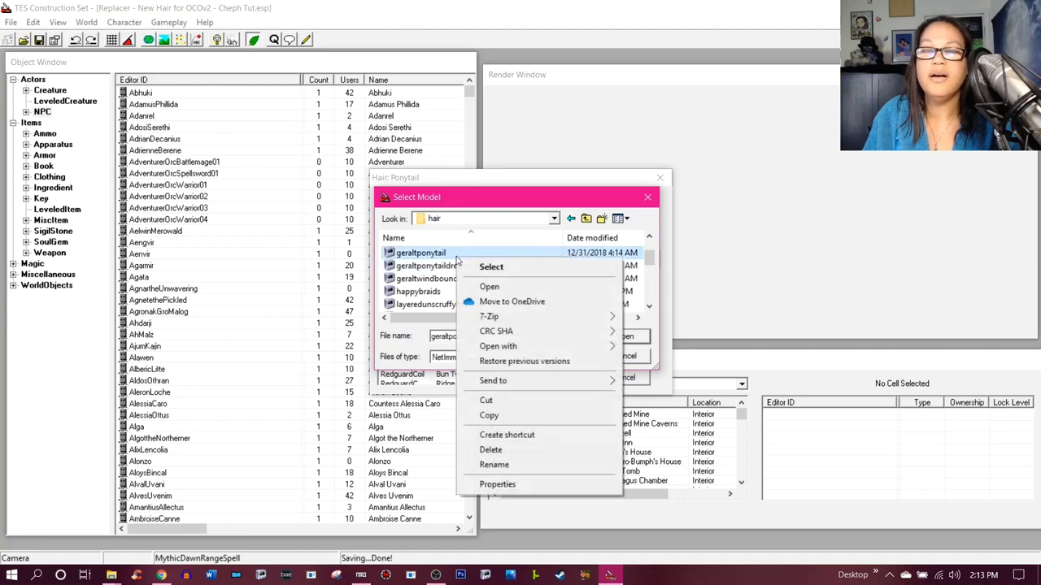
click(489, 287)
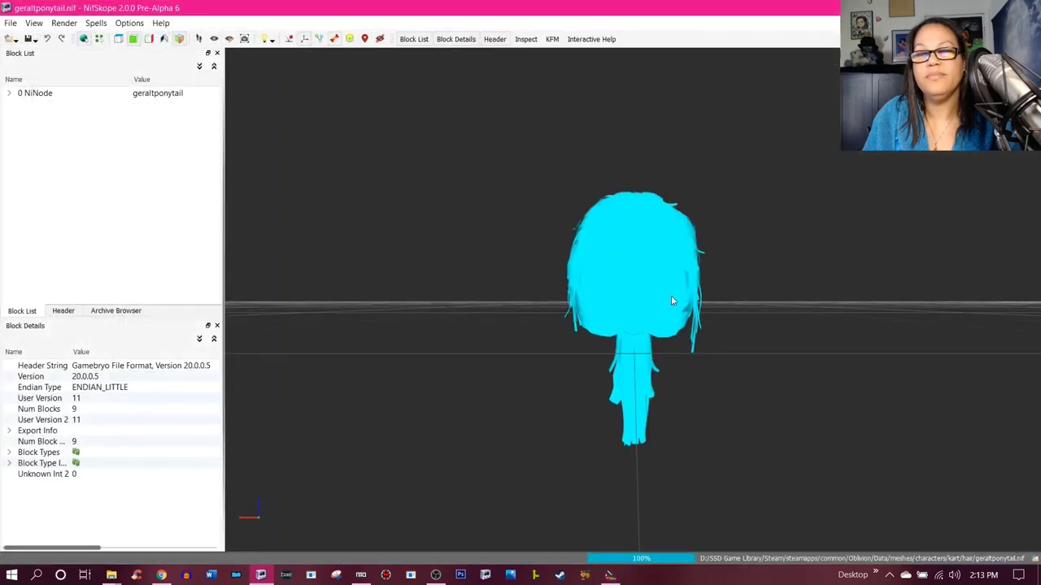
drag(672, 296, 622, 374)
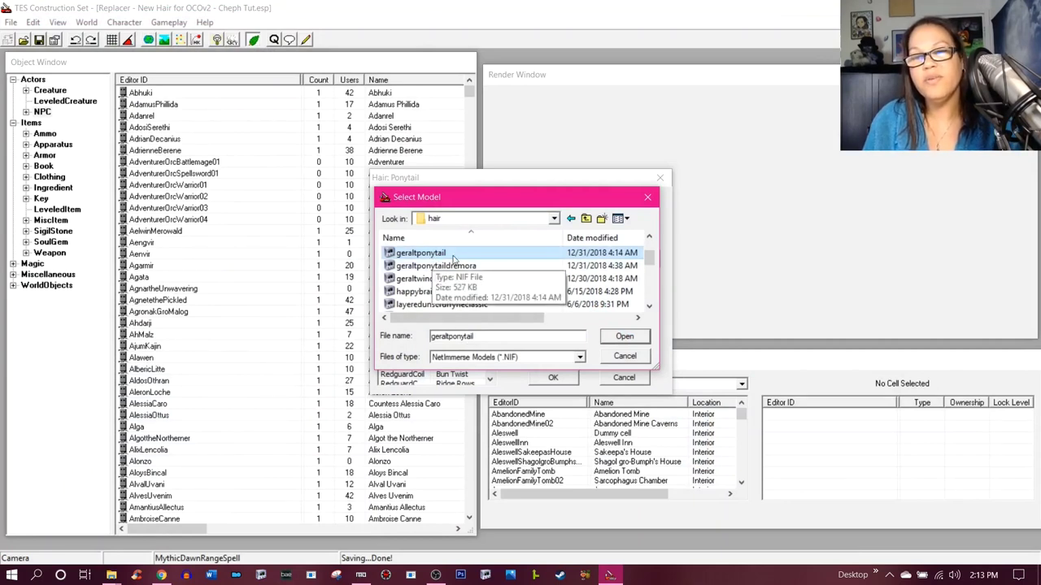
click(625, 337)
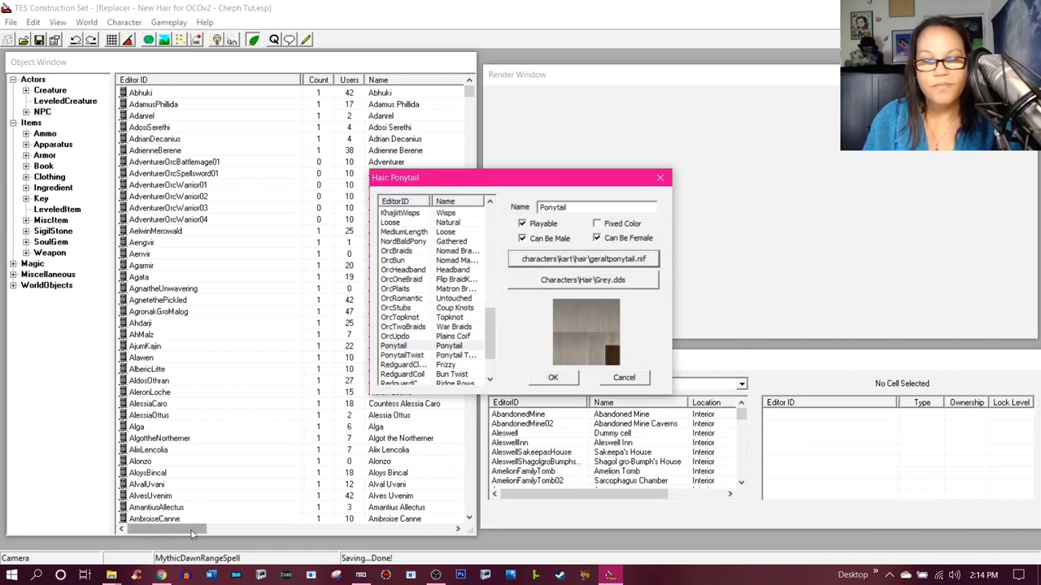
- Switch to File Explorer and open the geraltponytail NIF from the mod archive's hair folder in NifSkope
click(112, 575)
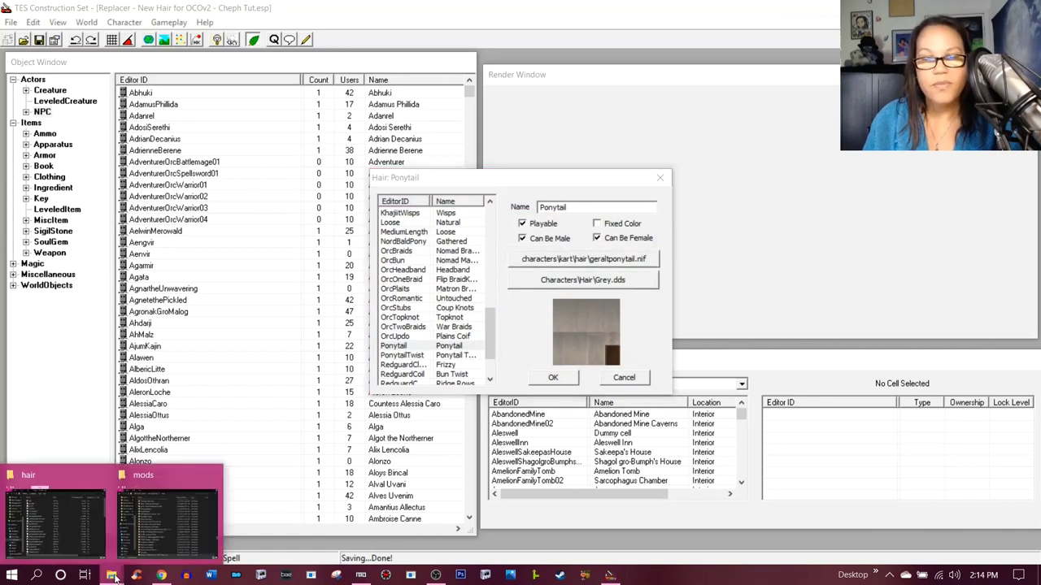
click(66, 530)
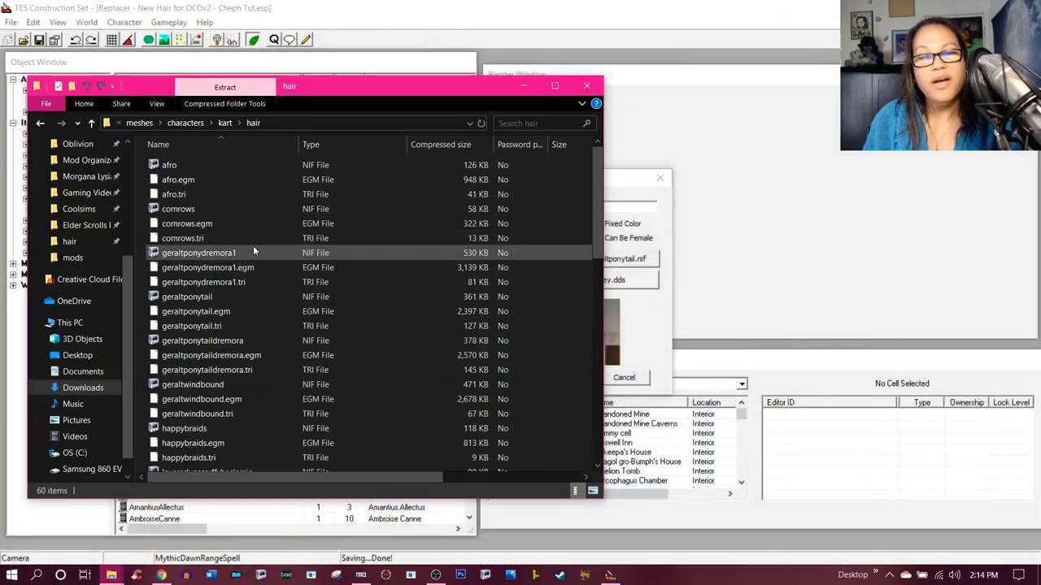
right_click(244, 300)
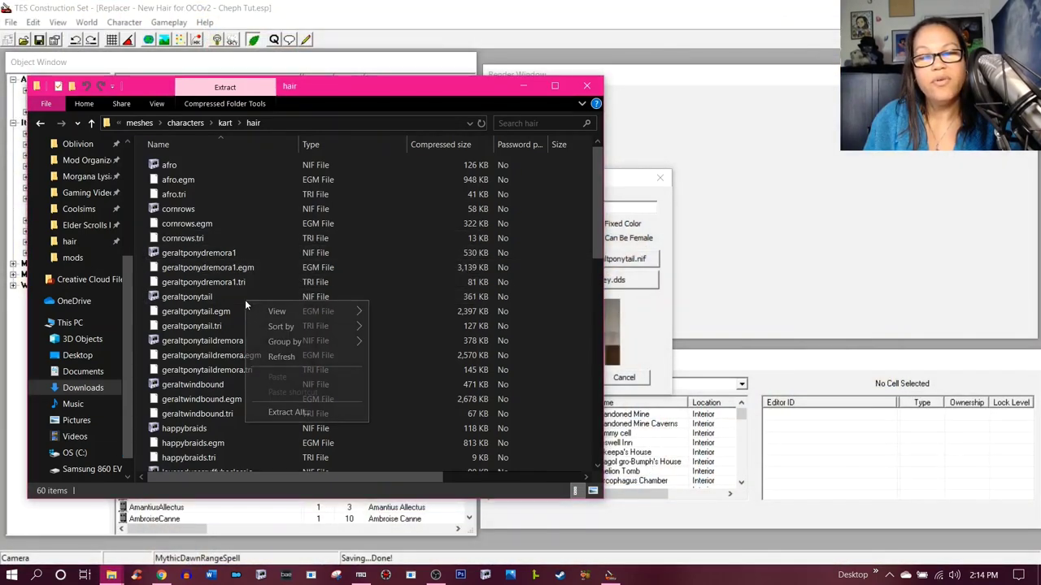
click(225, 296)
right_click(225, 296)
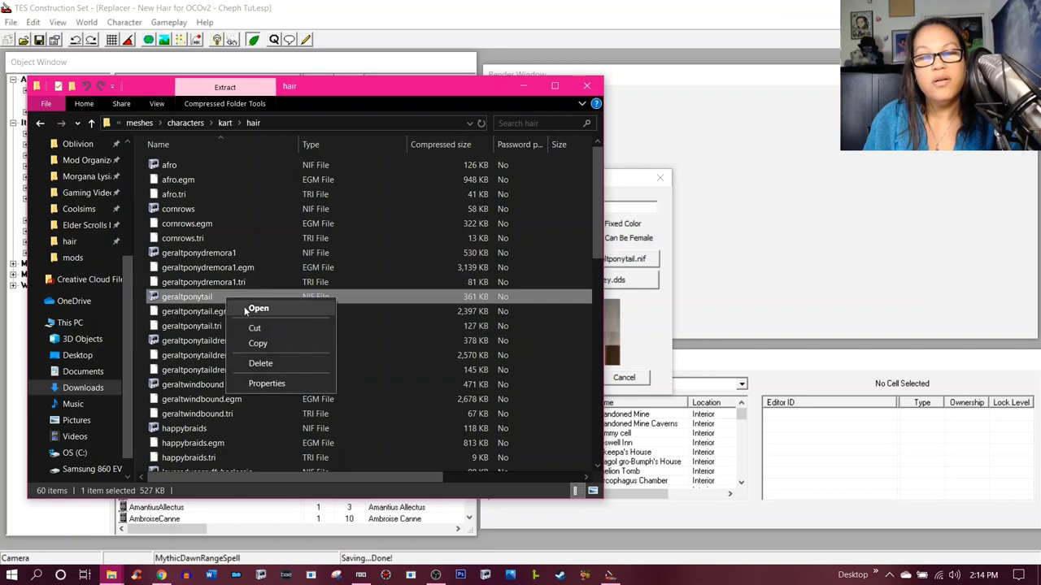
click(275, 310)
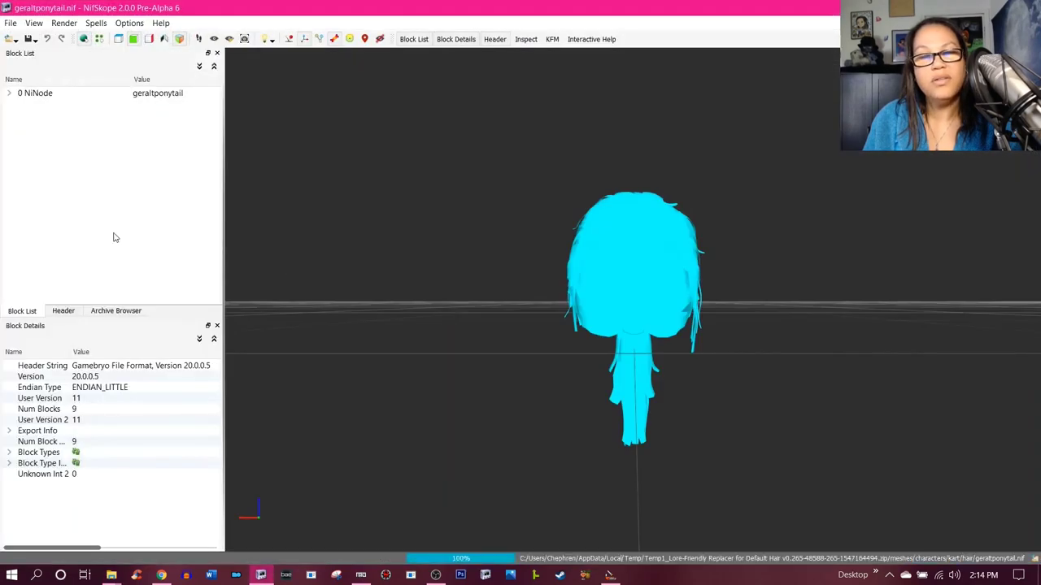
- Examine the texture file path in the mesh's NiSourceTexture block, and return to the Ponytail hair editor
click(11, 94)
click(22, 104)
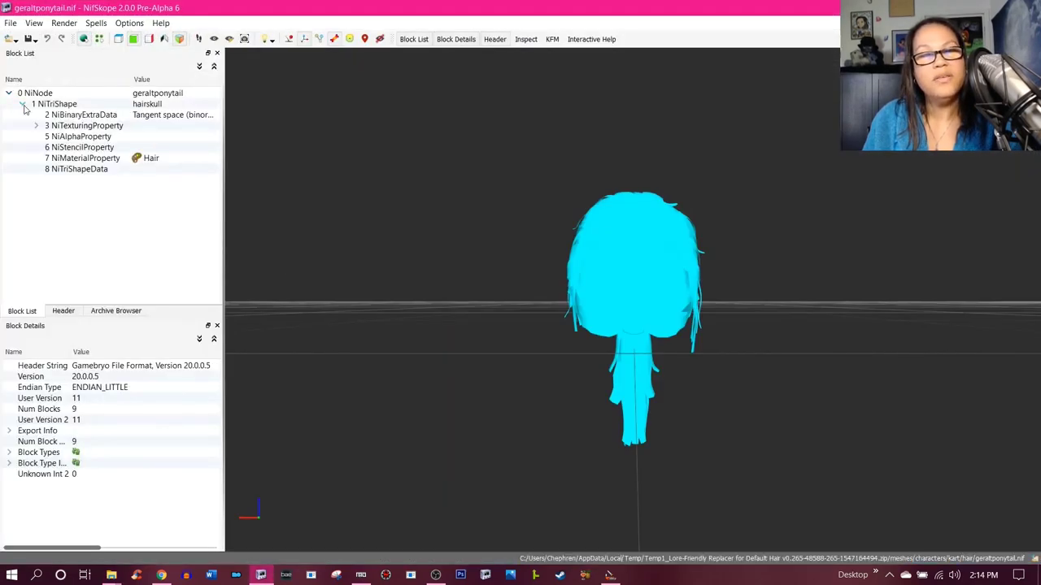
click(35, 126)
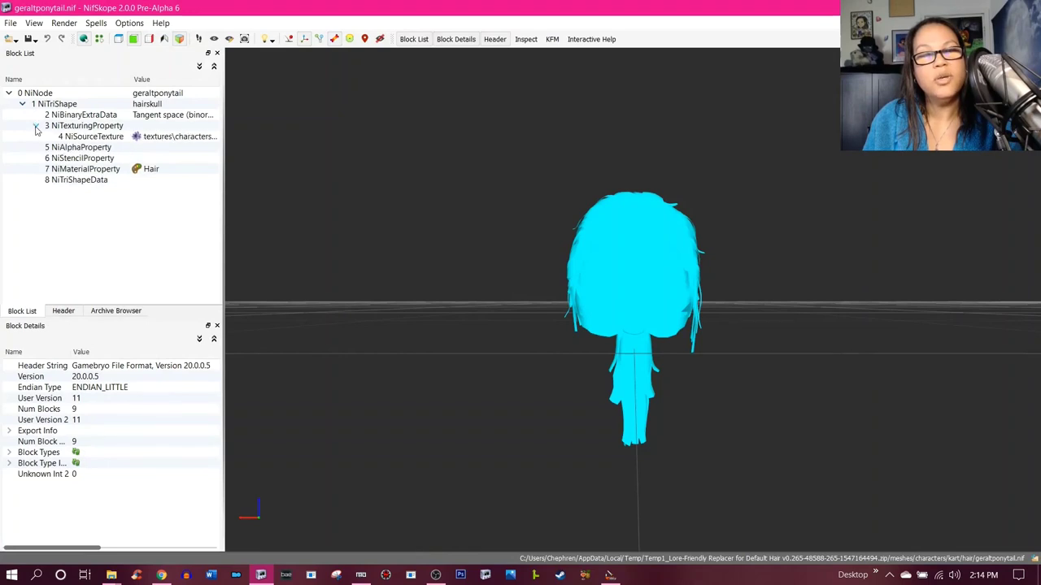
click(150, 138)
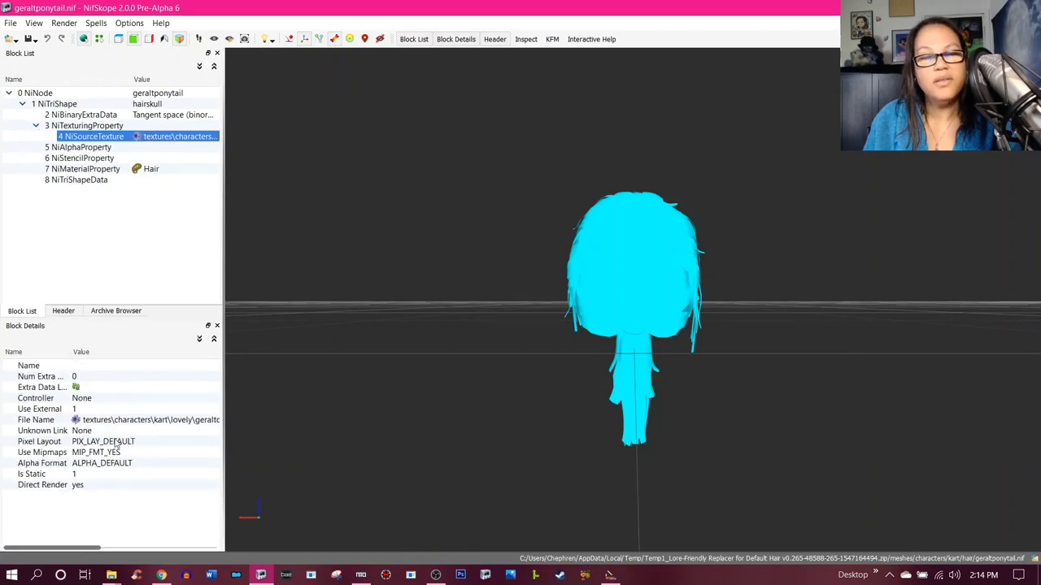
click(196, 426)
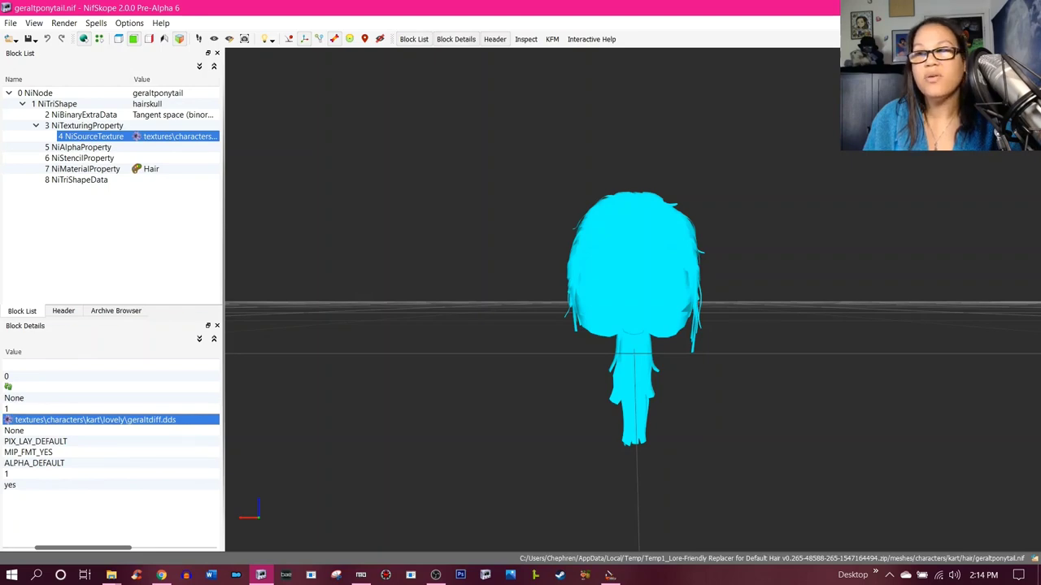
click(947, 8)
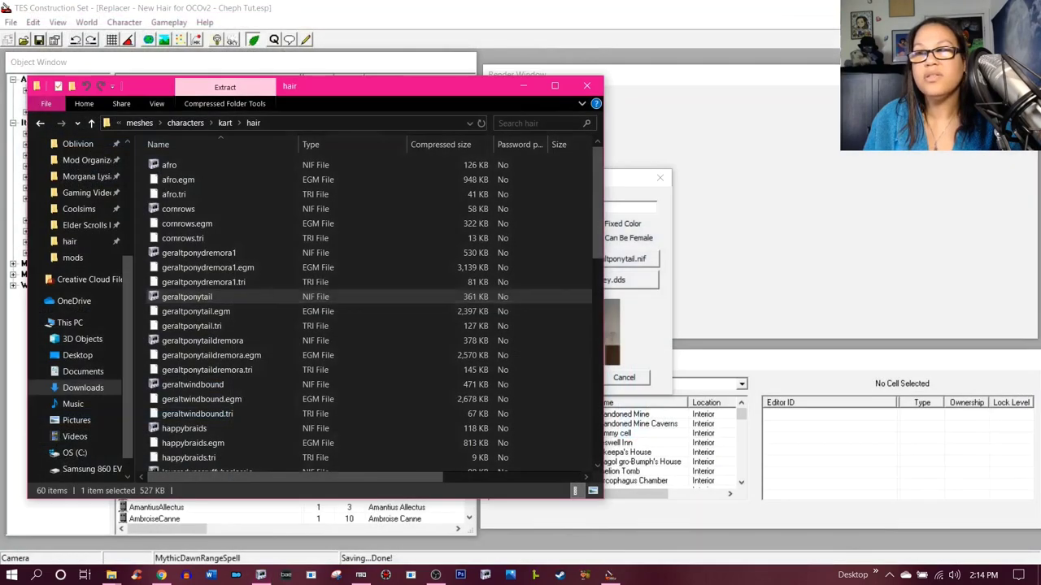
click(594, 87)
- Start replacing the Ponytail hair's texture and go to the characters\kart\lovely textures folder
click(587, 280)
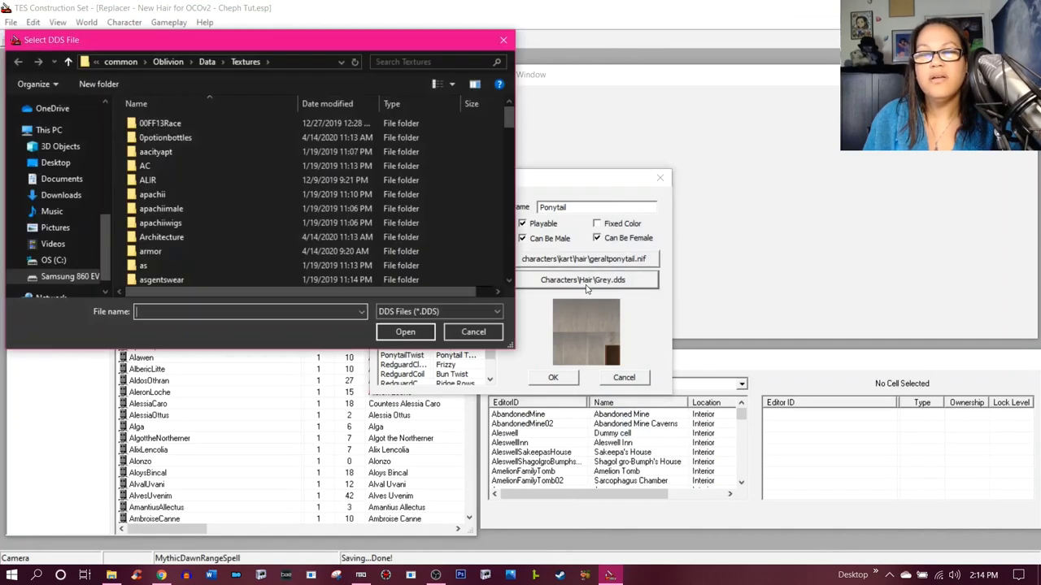
scroll(206, 206, down, 2)
scroll(207, 207, down, 3)
scroll(207, 204, down, 4)
scroll(206, 204, up, 5)
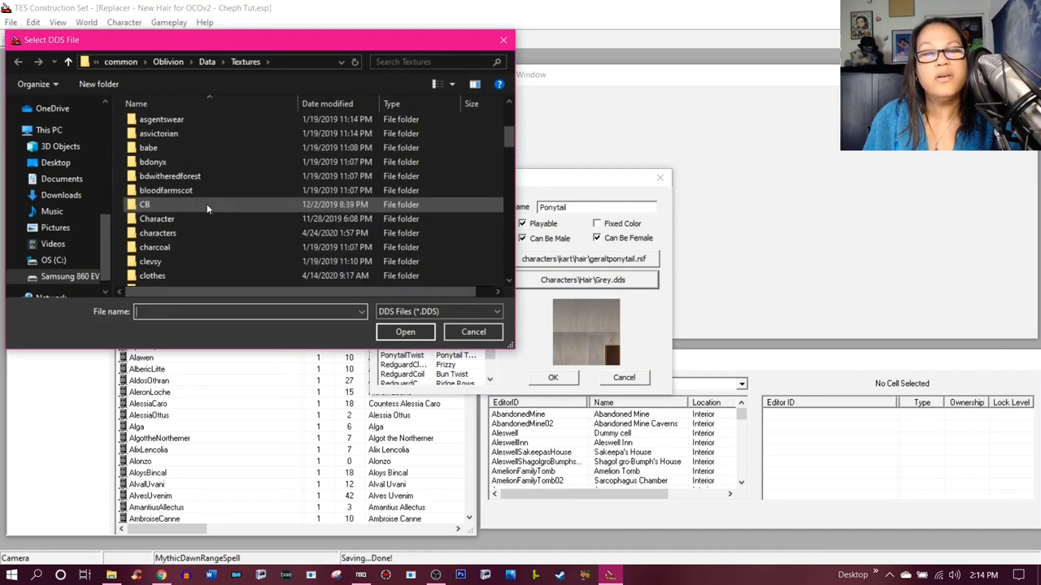
double_click(202, 230)
scroll(203, 210, down, 4)
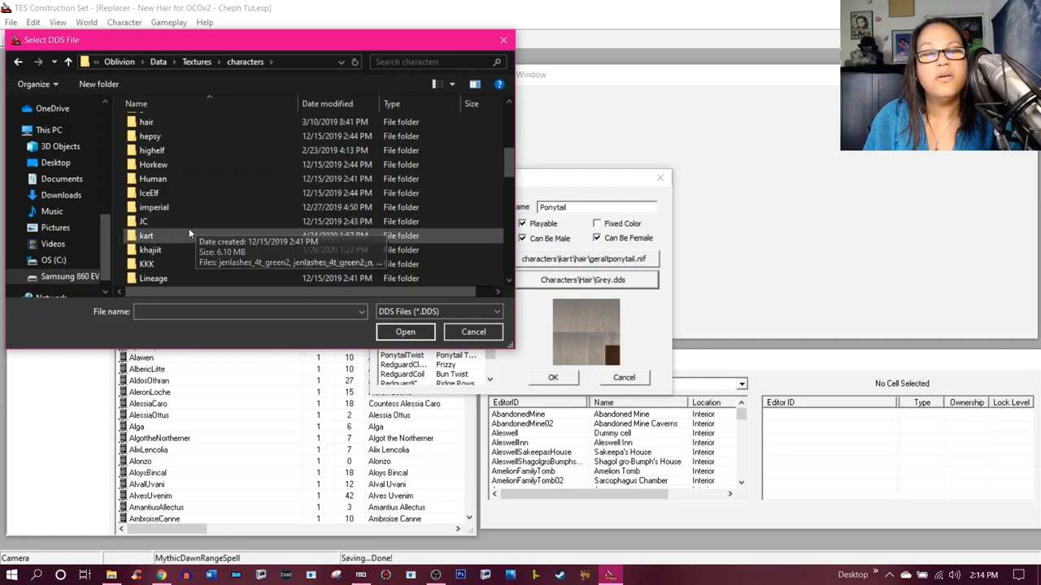
double_click(188, 234)
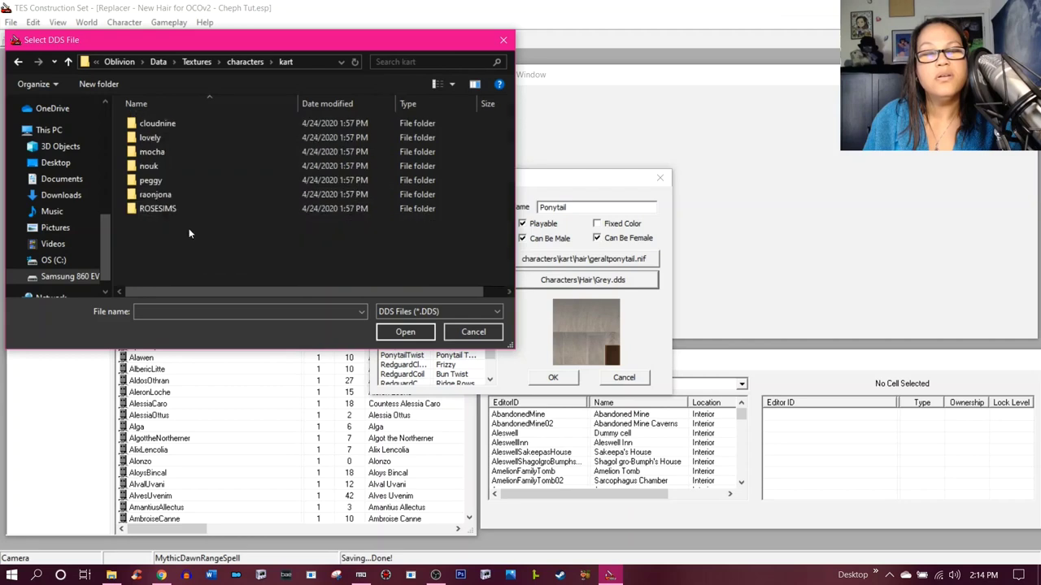
double_click(198, 138)
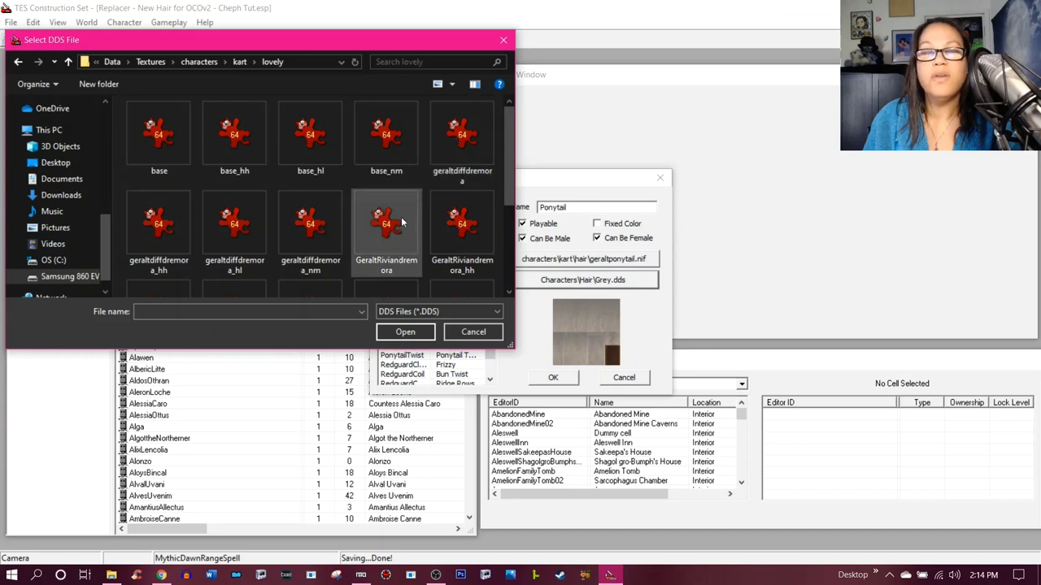
- Look through the DDS files in the lovely folder for a texture matching the geraltponytail mesh
scroll(401, 220, down, 1)
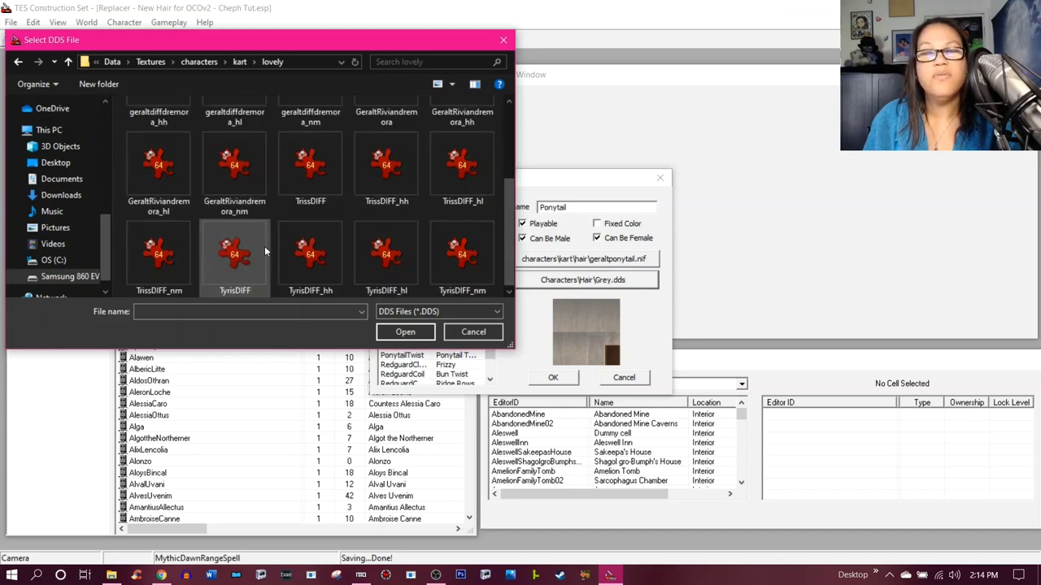
scroll(265, 246, down, 1)
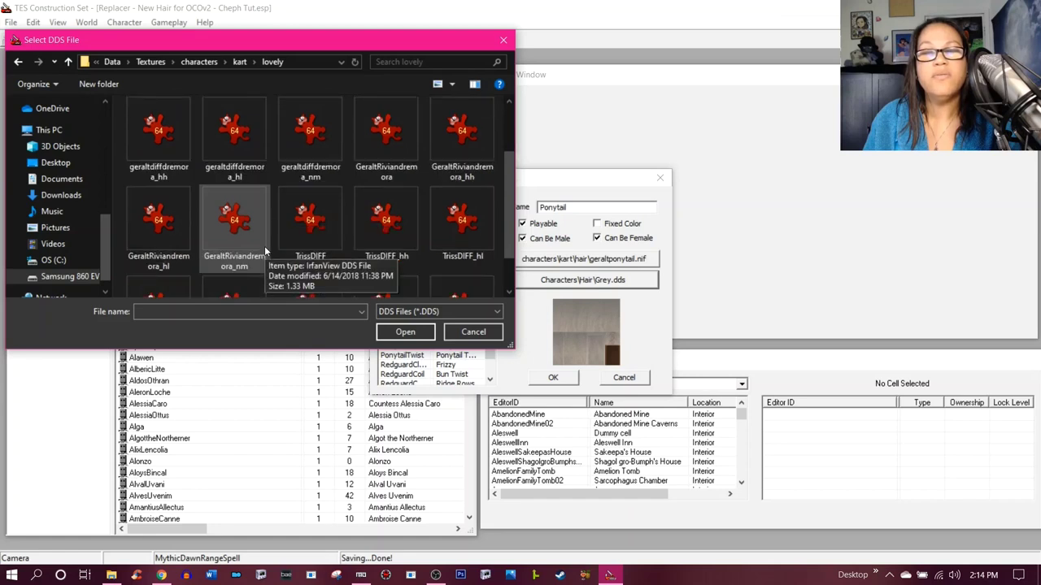
scroll(264, 246, up, 1)
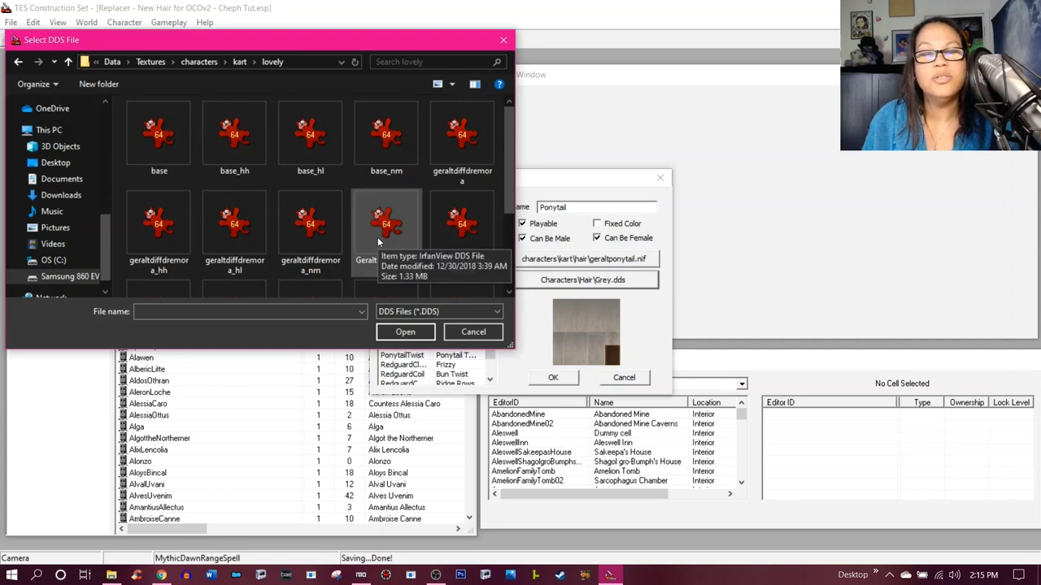
scroll(378, 237, down, 1)
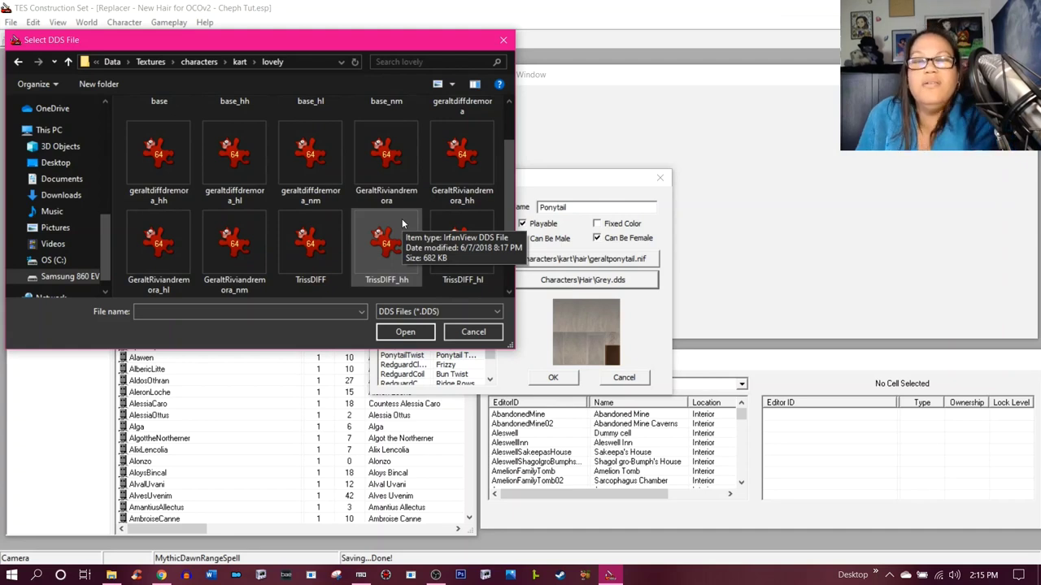
scroll(401, 218, down, 1)
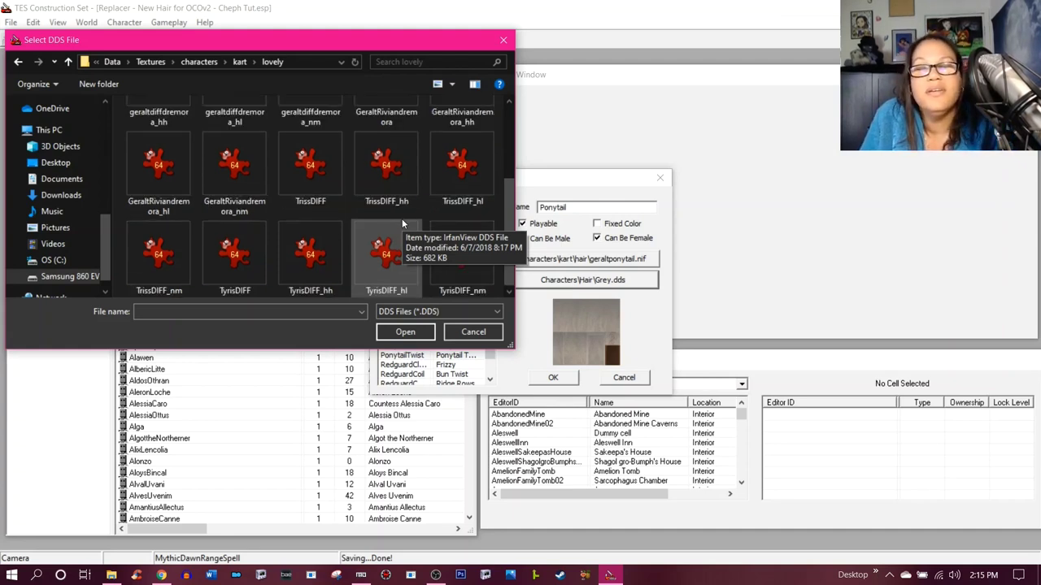
scroll(402, 219, up, 2)
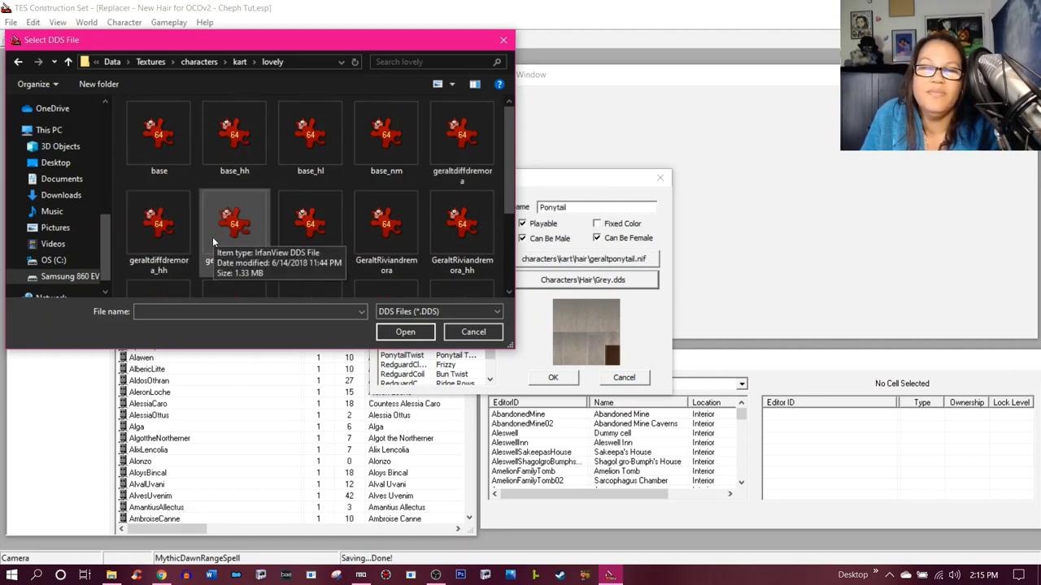
- Switch to File Explorer and open geraltponytail.nif from the Replacer - New Hair for OCOv2 - Cheph Tut mod's meshes\characters\kart\hair folder in NifSkope
click(112, 576)
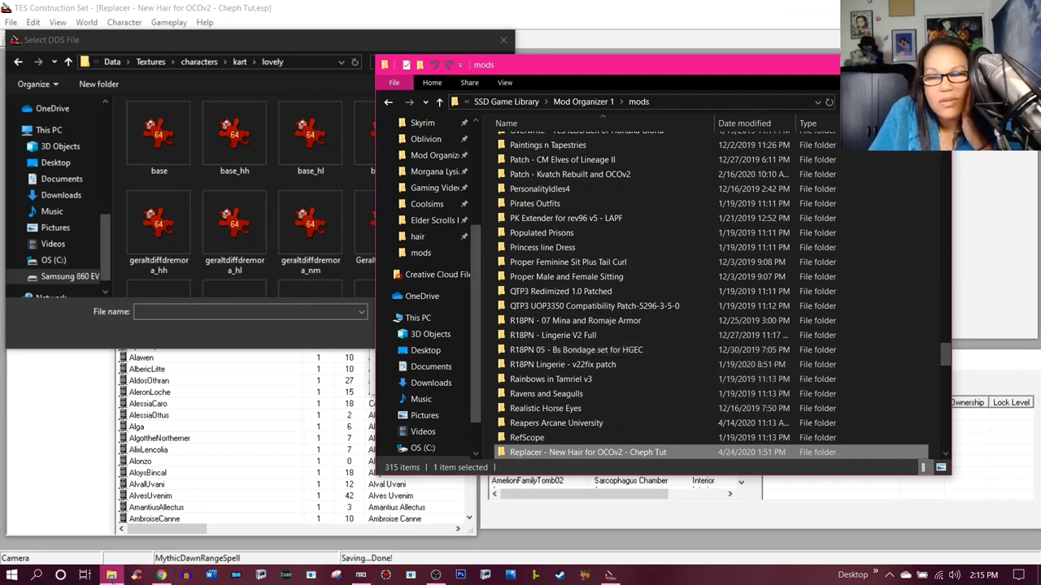
mouse_move(111, 574)
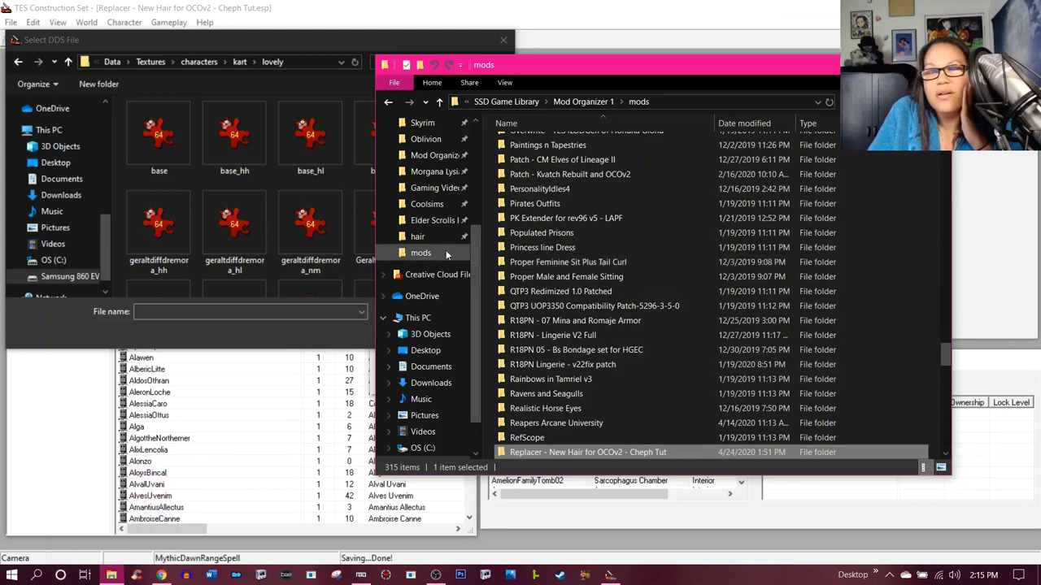
double_click(571, 452)
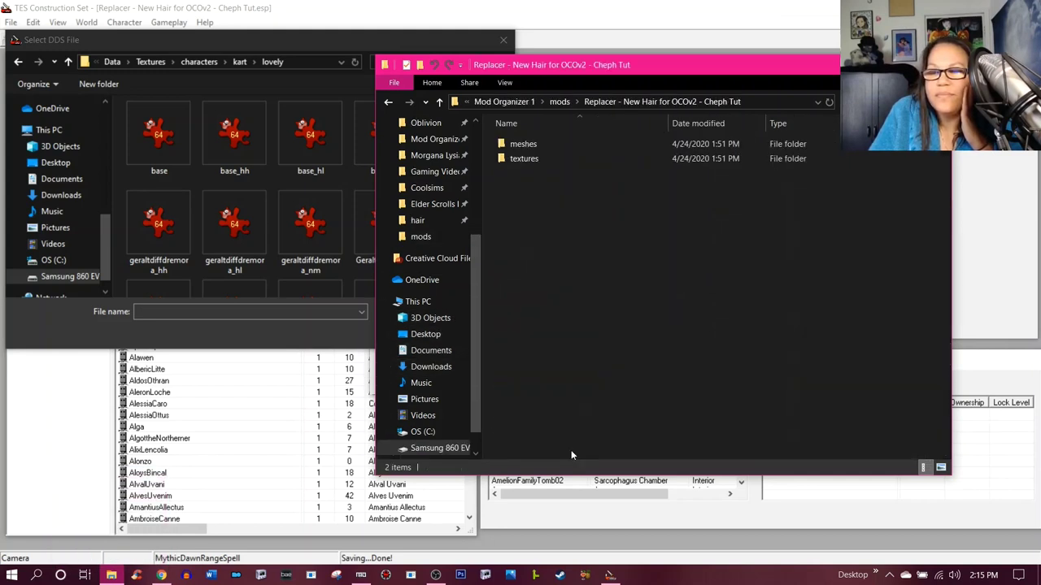
double_click(550, 148)
double_click(550, 148)
click(549, 148)
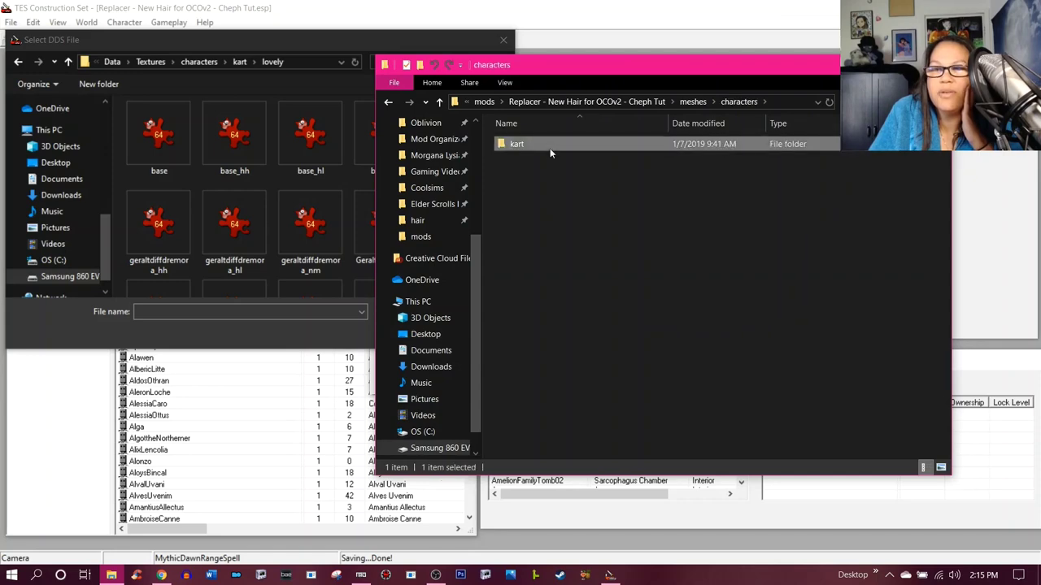
double_click(550, 148)
double_click(549, 146)
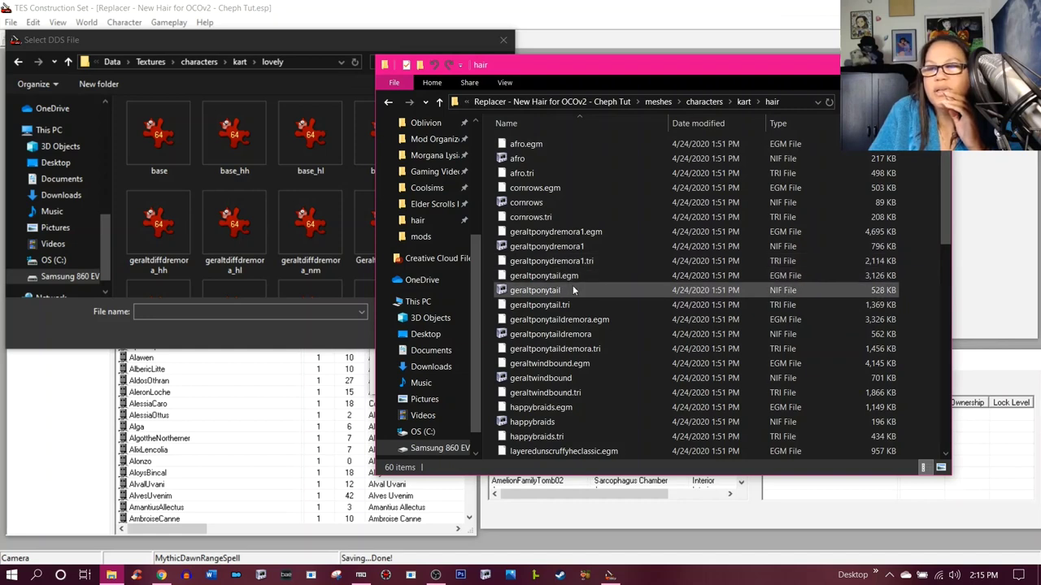
double_click(523, 294)
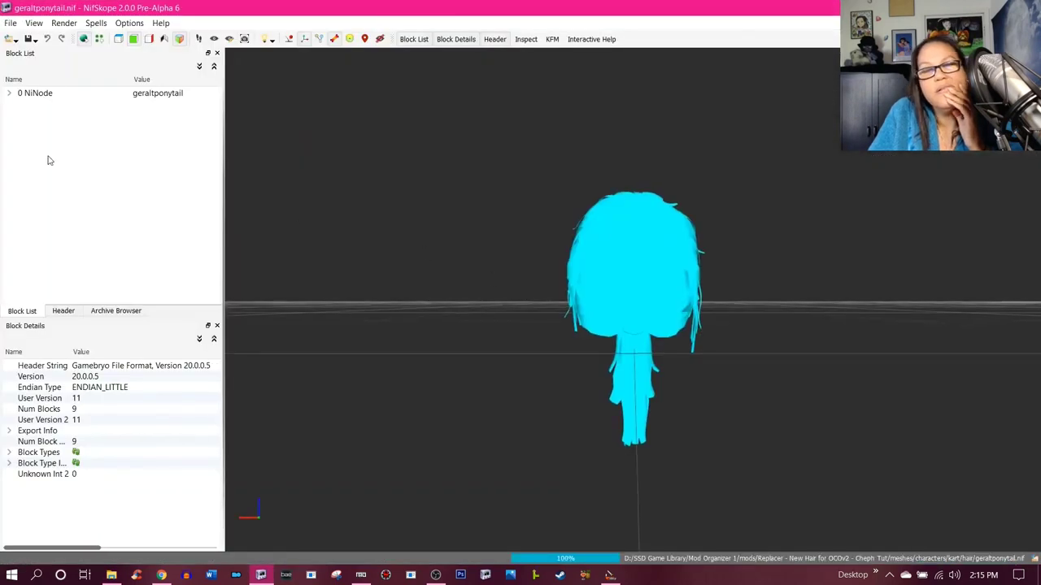
- Expand the hairskull shape's texturing property and examine the full texture file path in its NiSourceTexture block
click(10, 94)
click(18, 106)
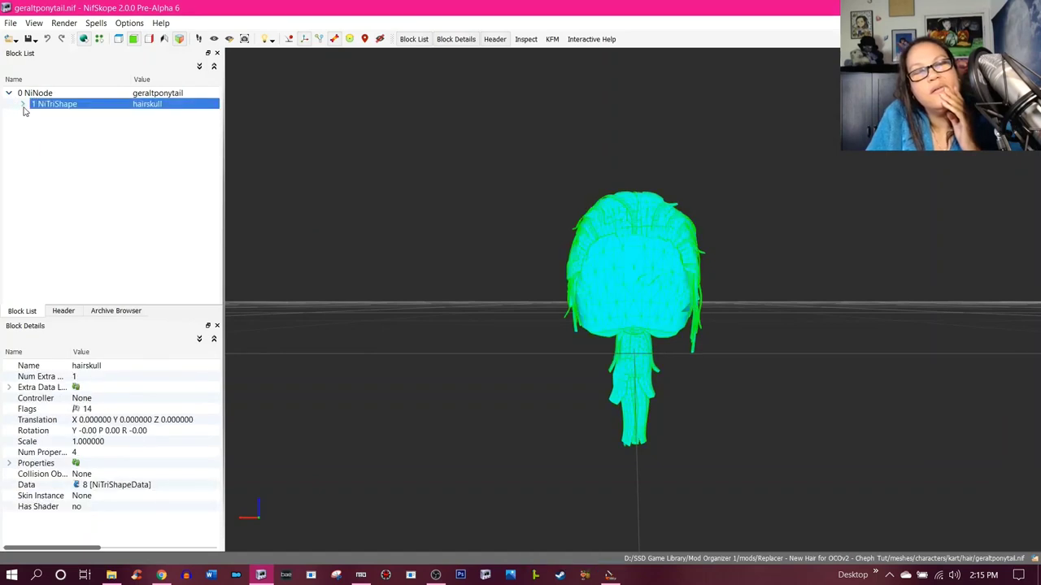
click(23, 105)
click(36, 126)
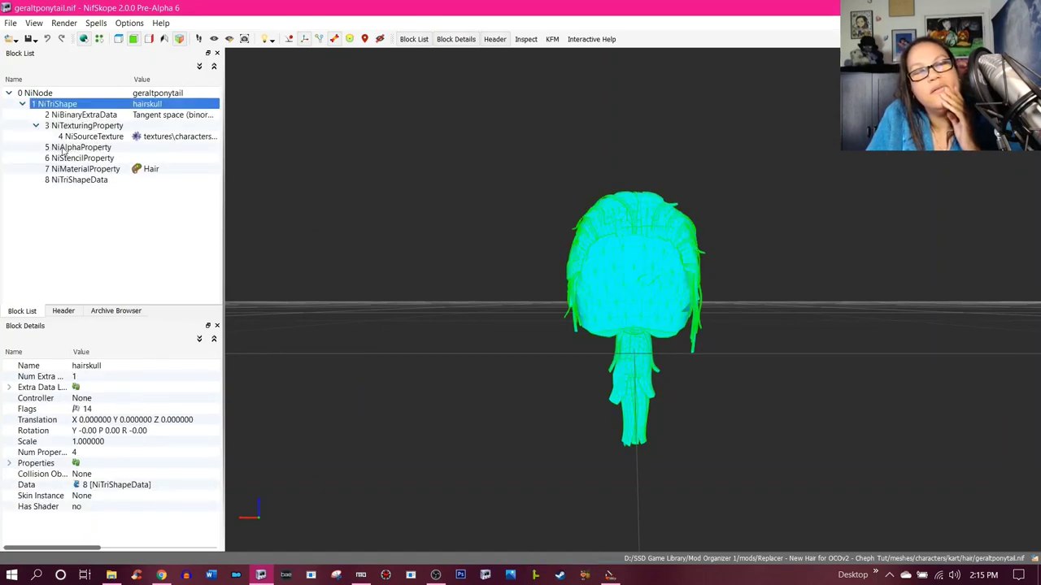
click(81, 137)
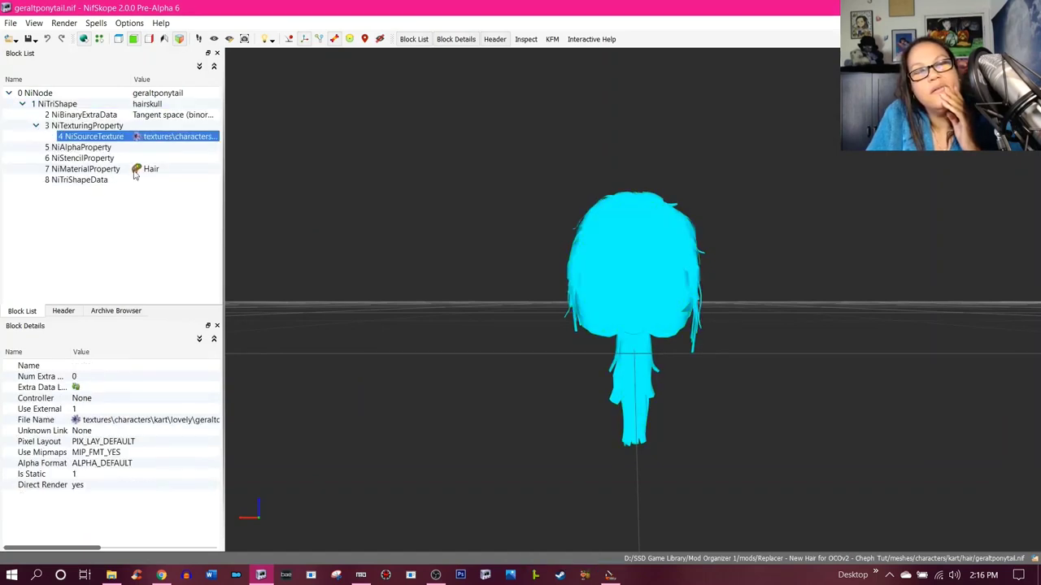
double_click(135, 421)
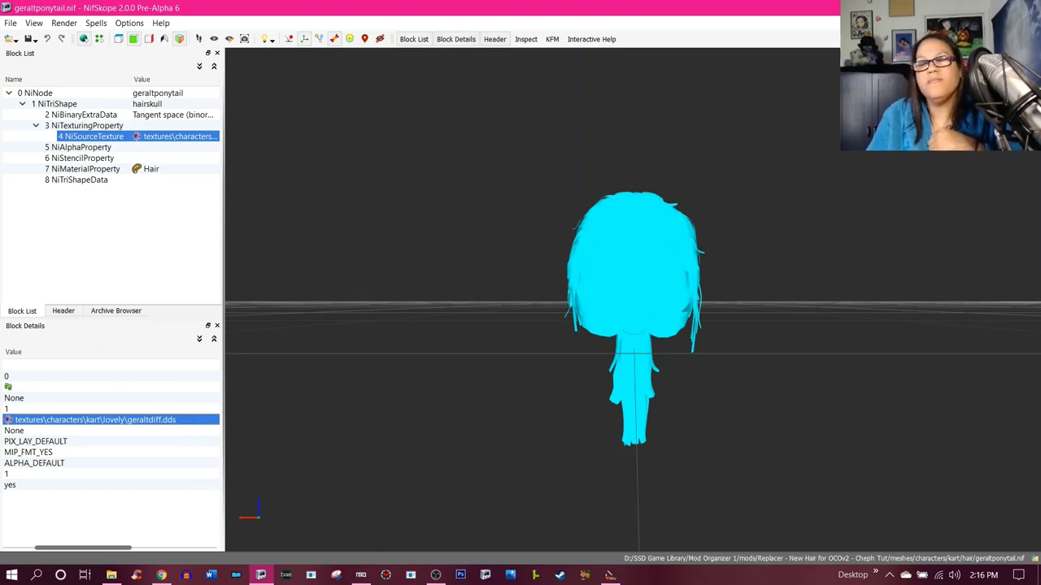
- Return to the DDS file selection in the Construction Set and check the lovely folder for the mesh's texture
drag(824, 450, 730, 448)
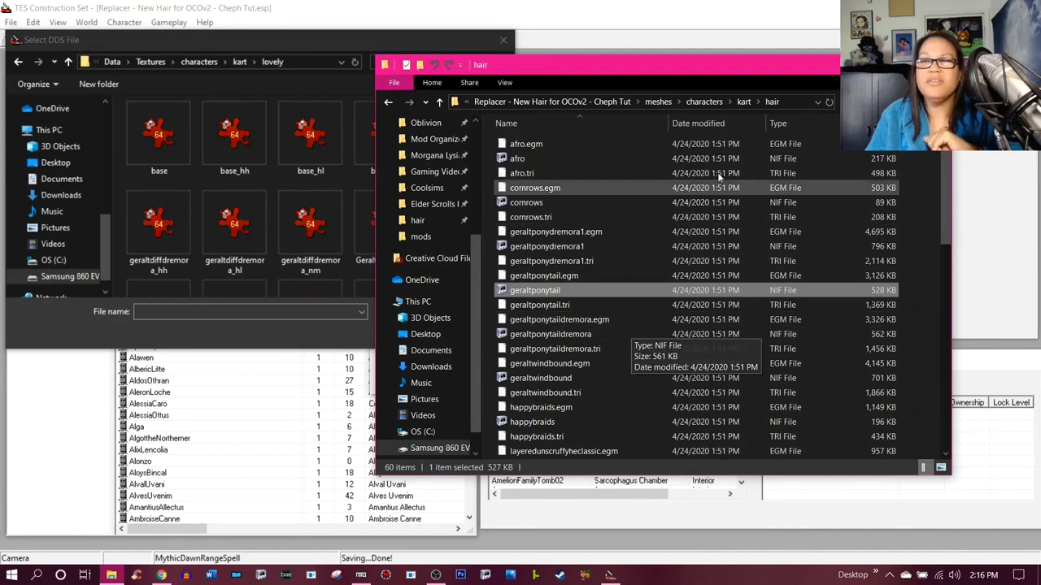
key(alt+Tab)
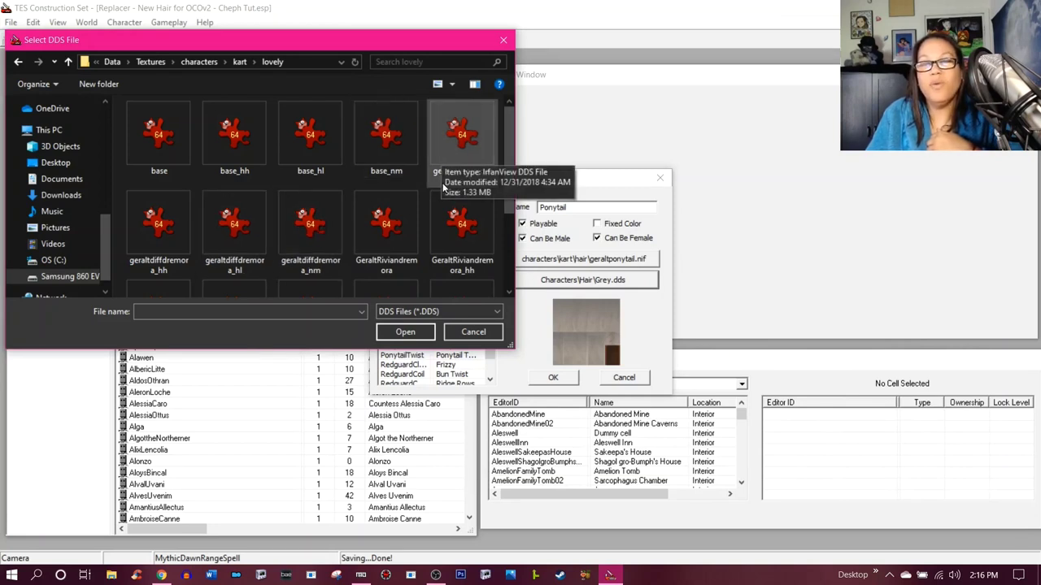
scroll(443, 185, down, 3)
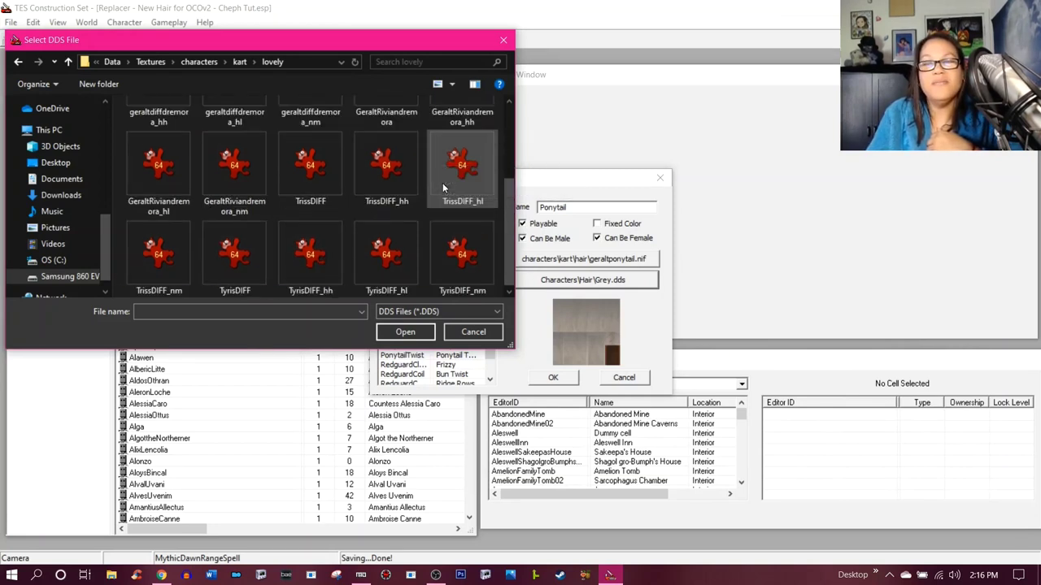
scroll(443, 187, up, 3)
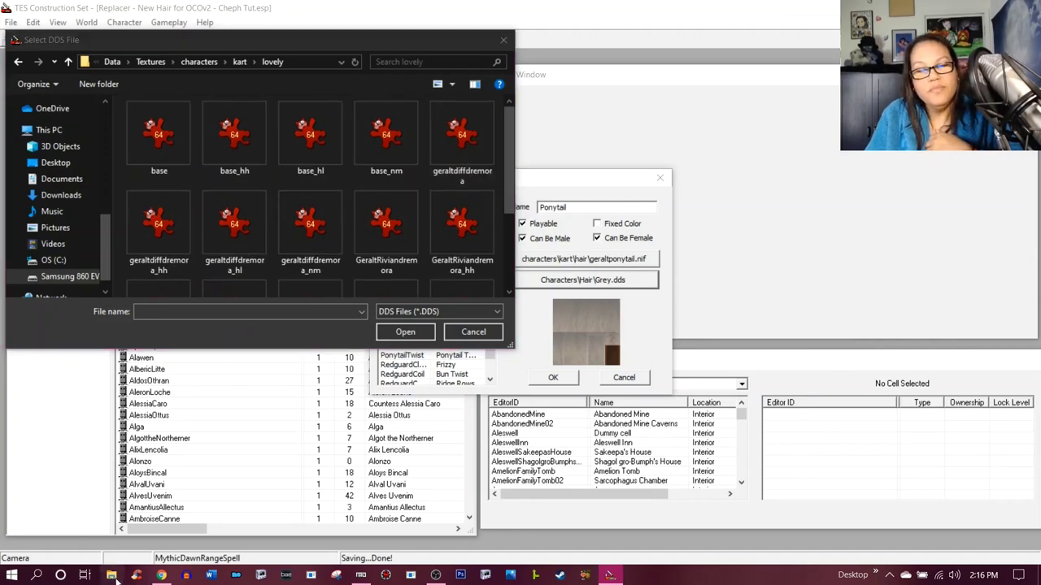
- Open a new File Explorer window and go to textures\characters inside the downloaded Lore-Friendly Replacer for Default Hair archive
key(super+e)
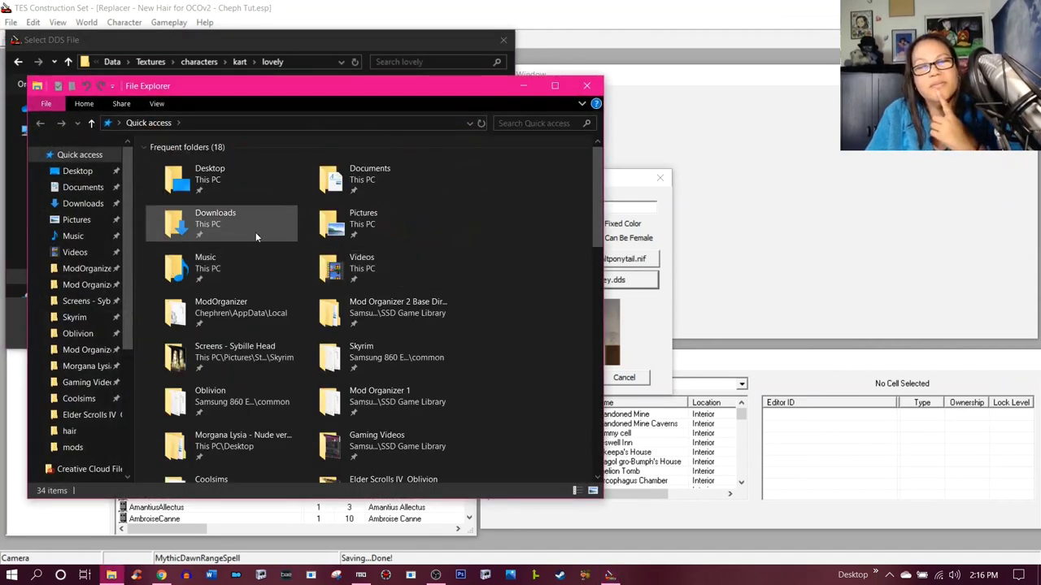
double_click(252, 232)
double_click(261, 180)
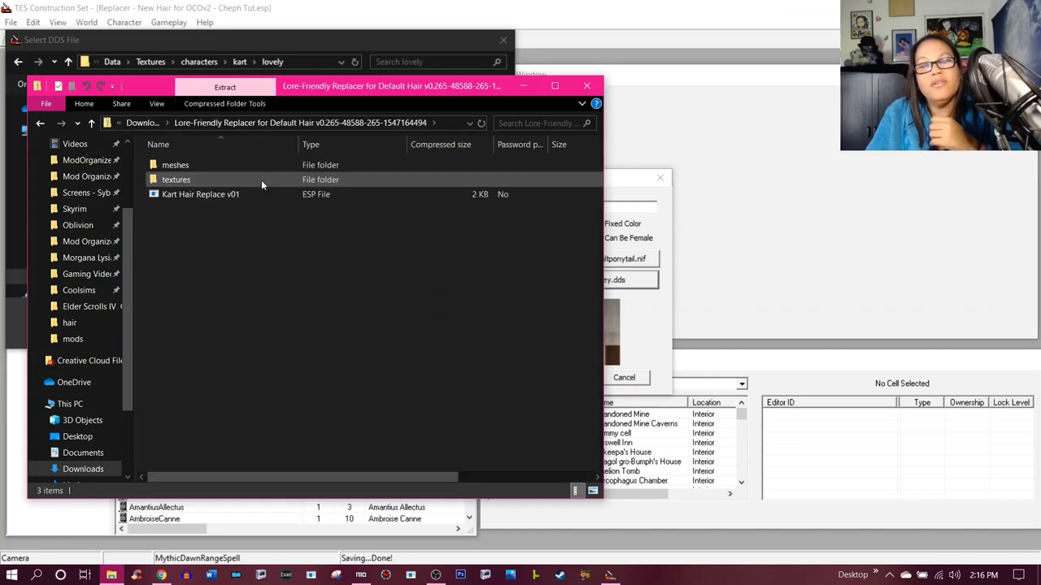
double_click(261, 180)
double_click(262, 169)
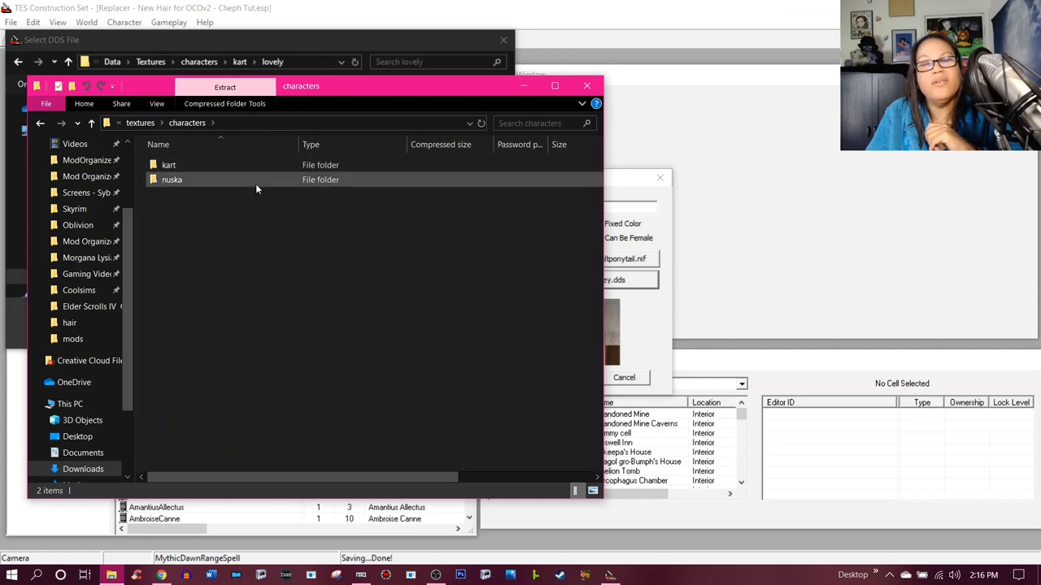
- Check the textures in the archive's nuska\hair folder, and go back to the characters folder
double_click(256, 180)
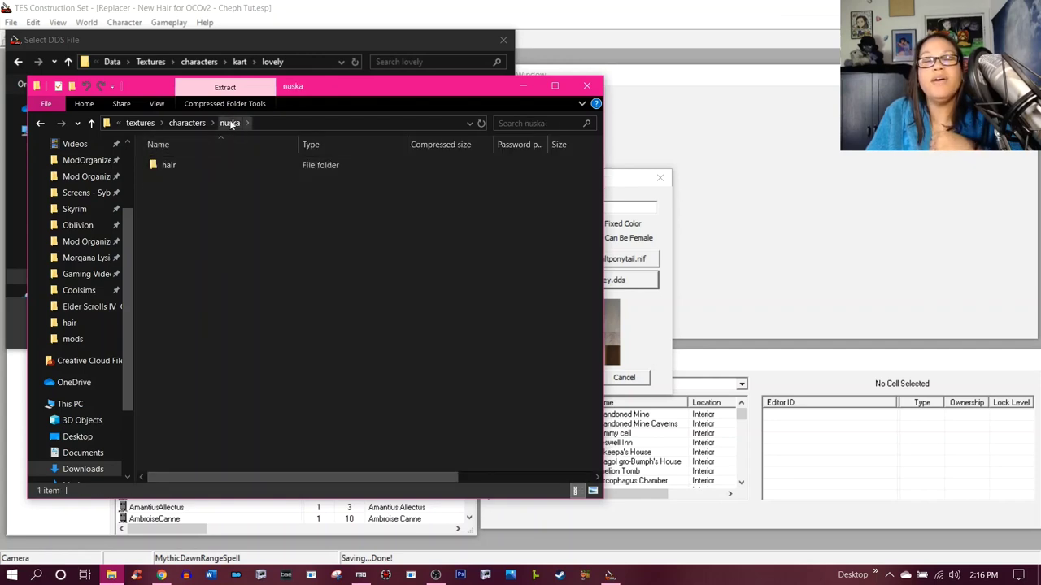
click(188, 123)
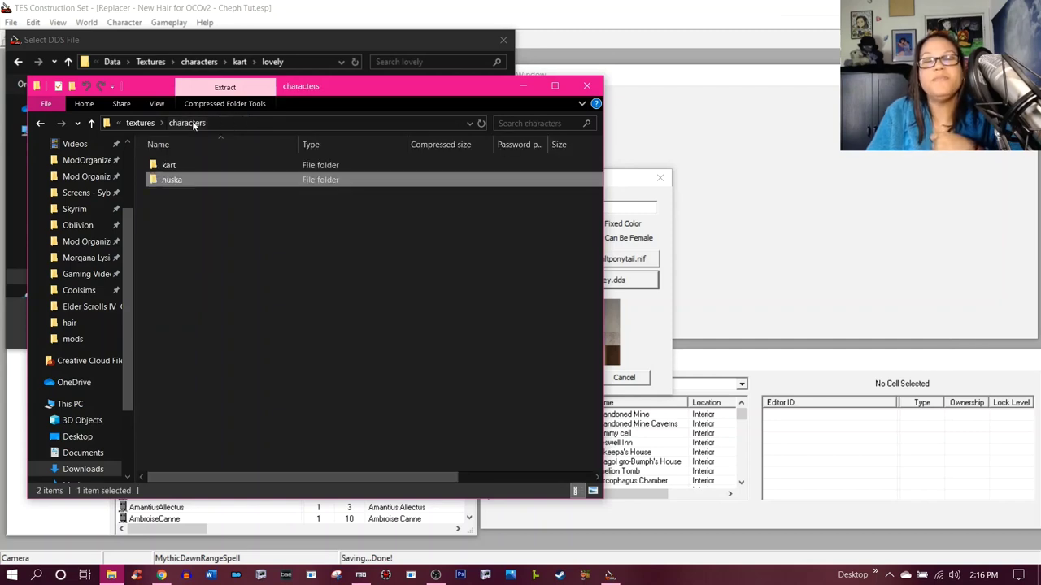
double_click(188, 182)
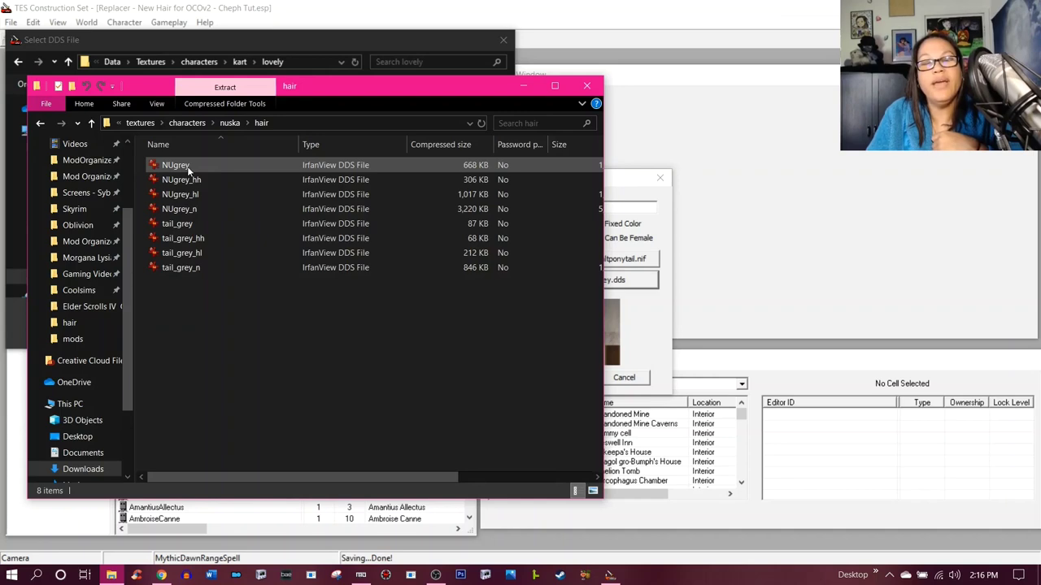
click(199, 123)
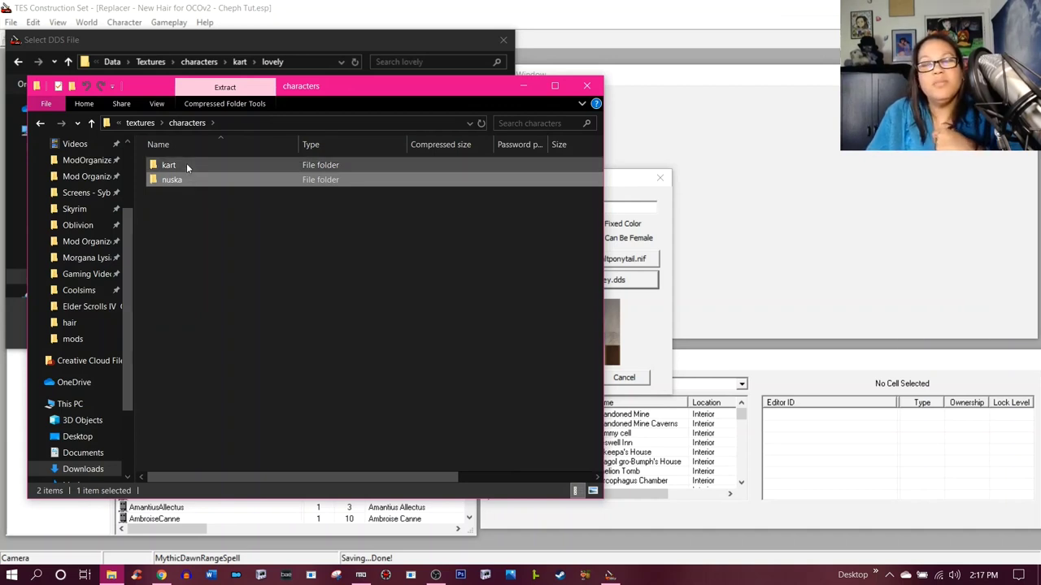
- Open the base texture from the archive's kart\lovely folder in IrfanView
double_click(186, 166)
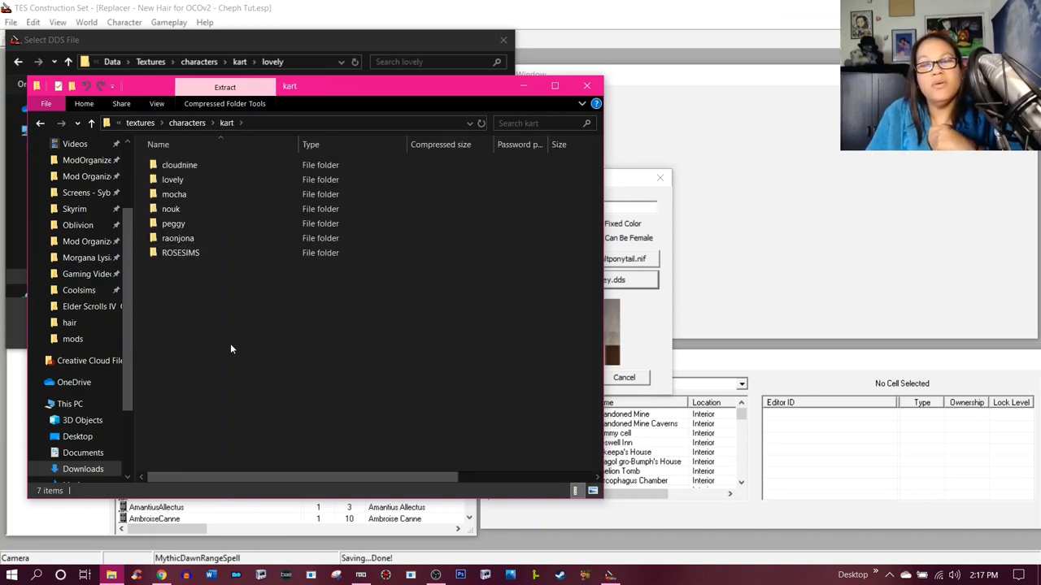
double_click(186, 181)
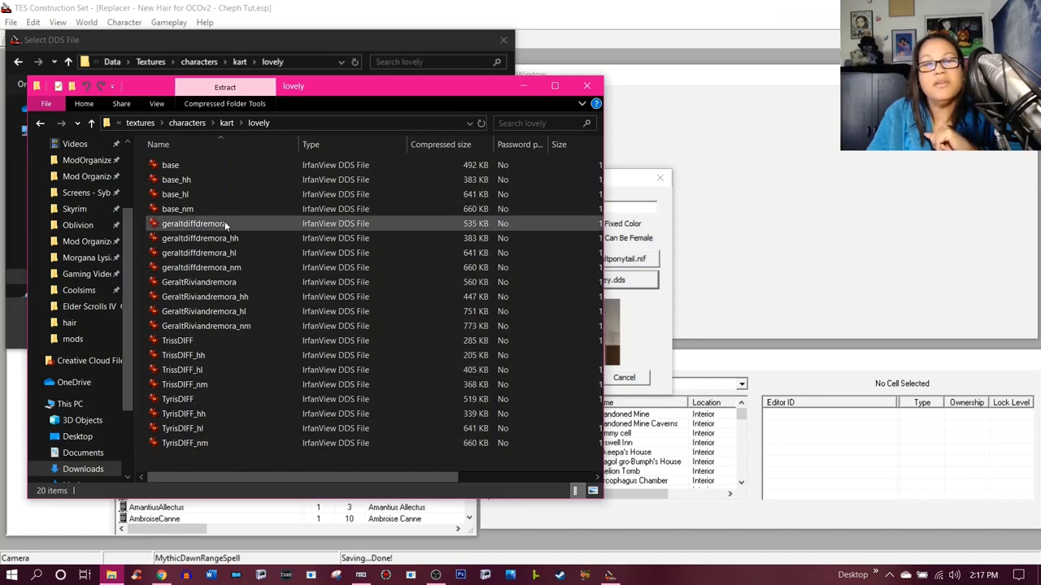
double_click(210, 166)
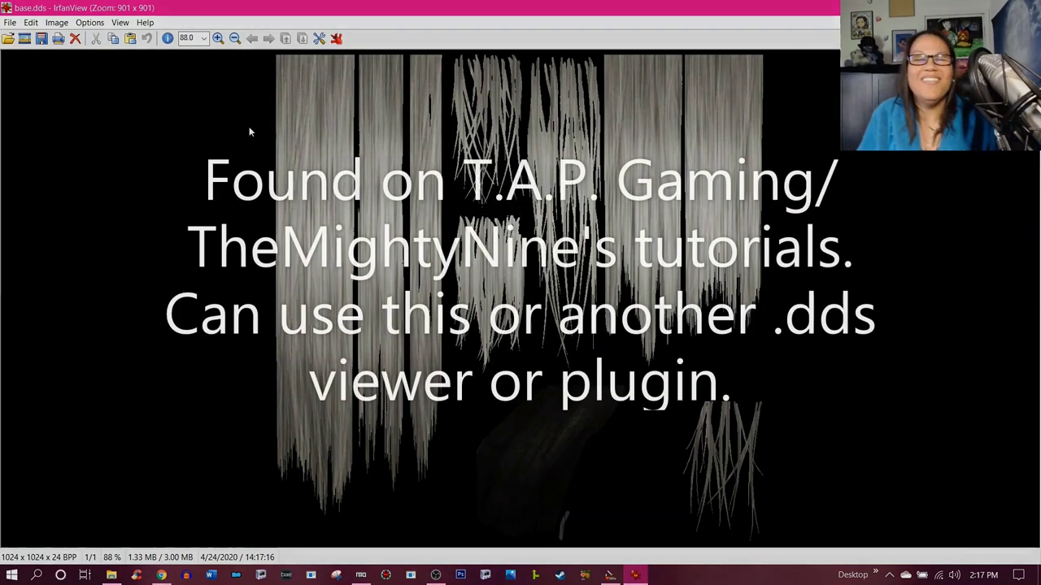
- Switch to Chrome, search Google for "irfanview download" in a new tab, and return to the base.dds image in IrfanView
click(160, 575)
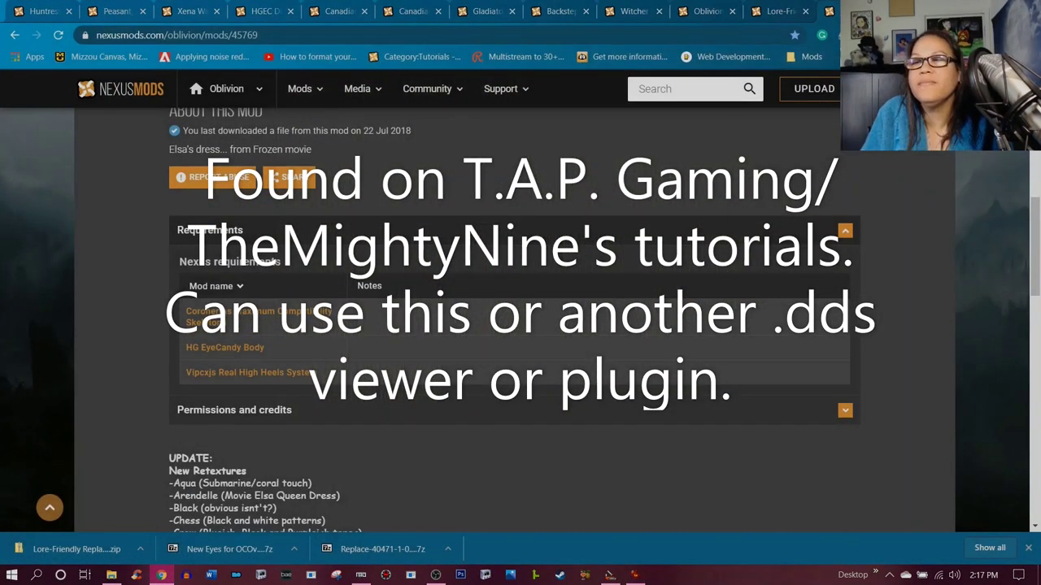
key(ctrl+t)
text(irf)
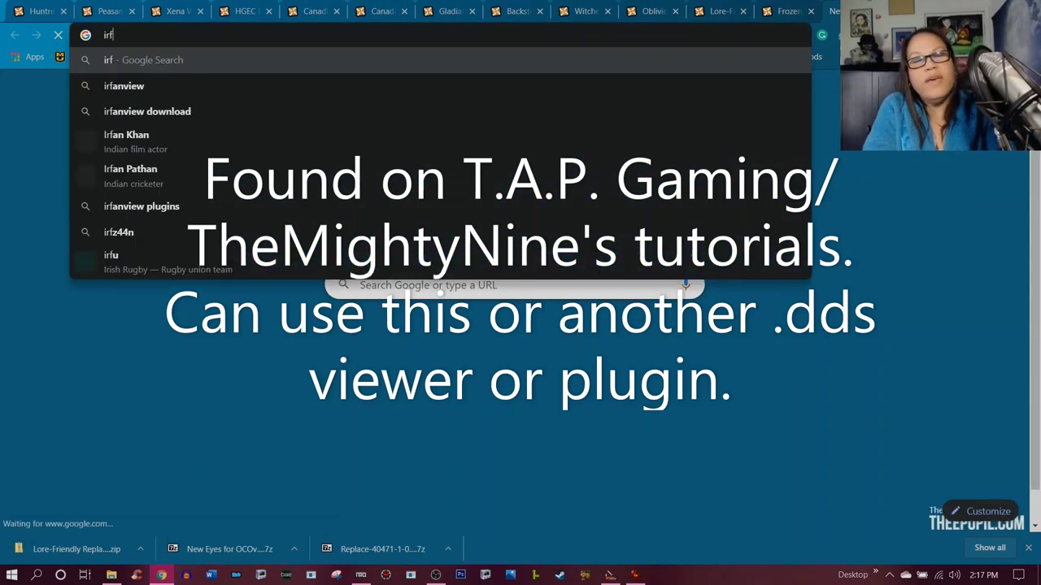
text(anview)
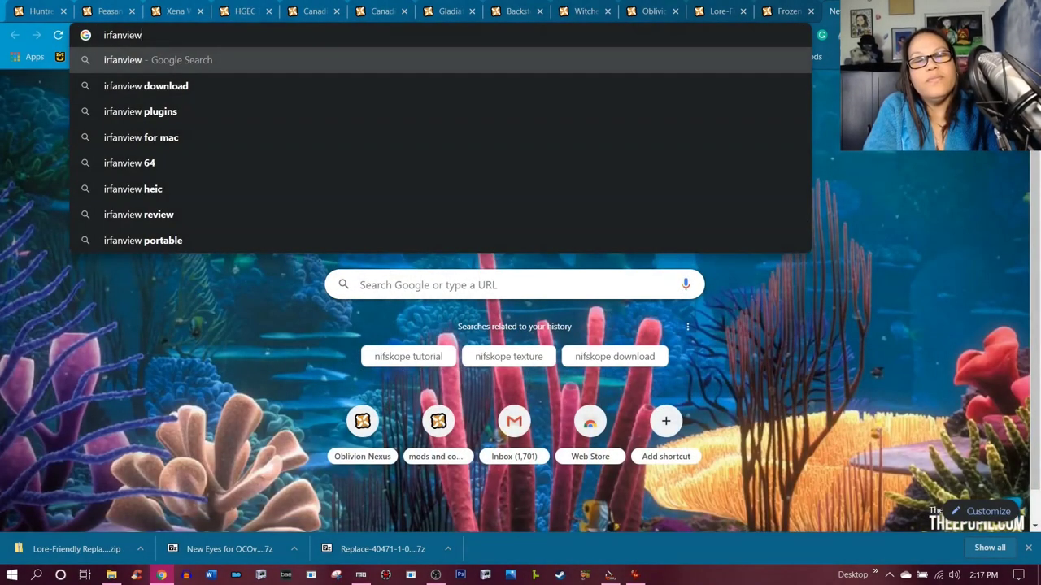
key(Down)
key(Return)
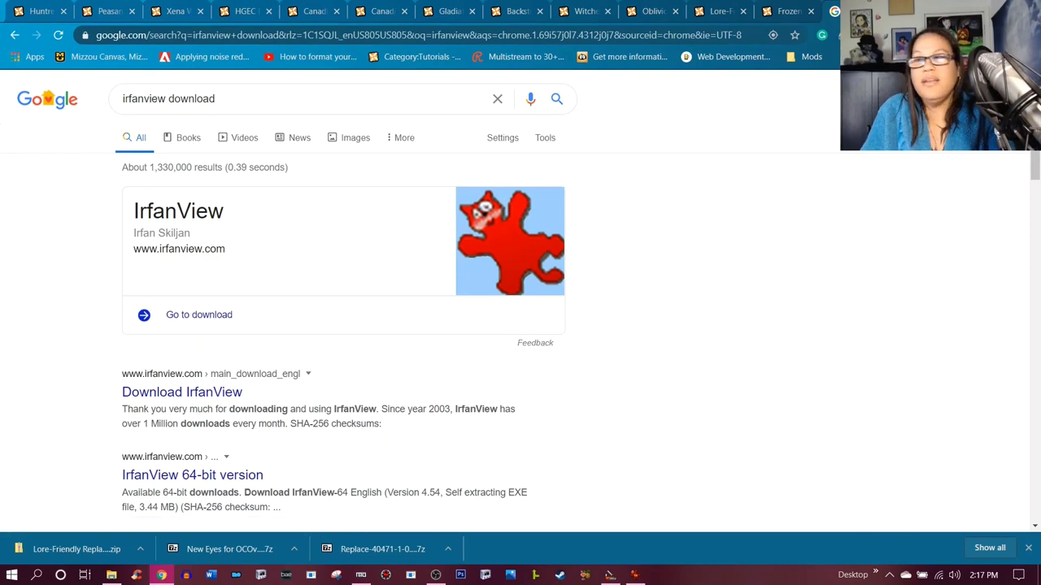
key(alt+Tab)
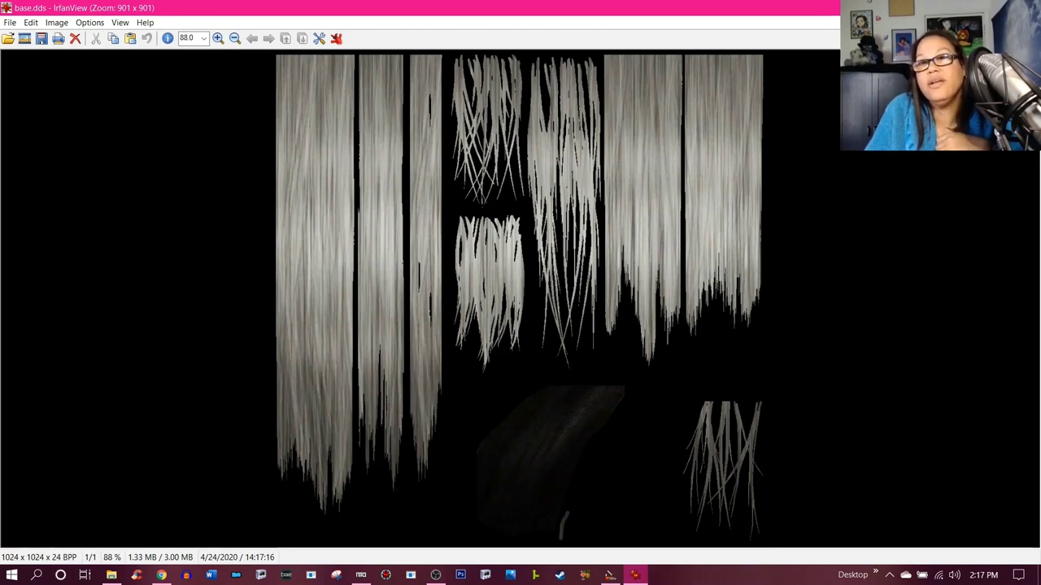
- Set the Ponytail hair's texture to geraltdiffdremora.dds from characters\kart\lovely, accept the hair changes, and save the plugin
key(Escape)
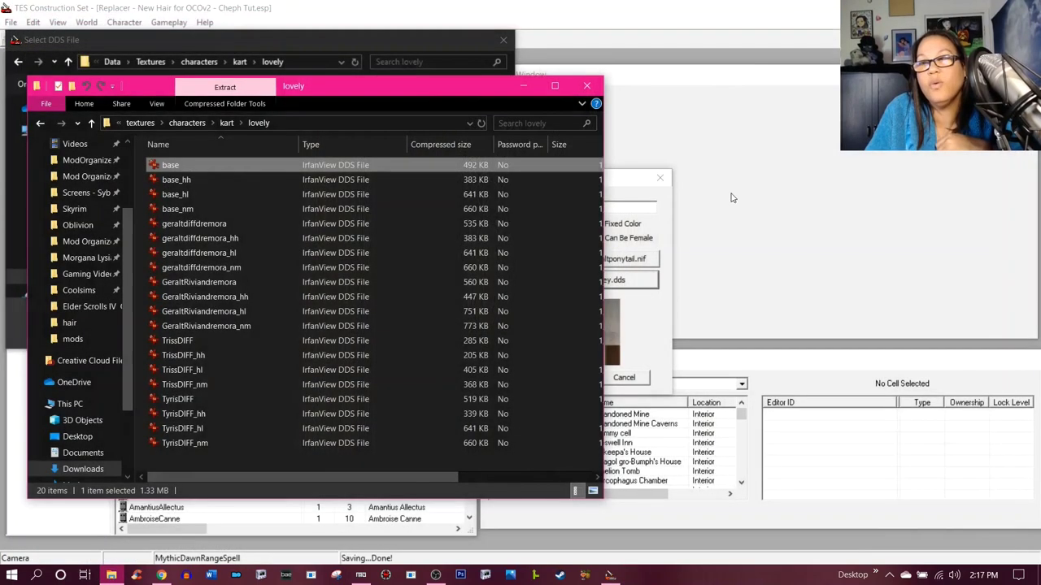
click(588, 86)
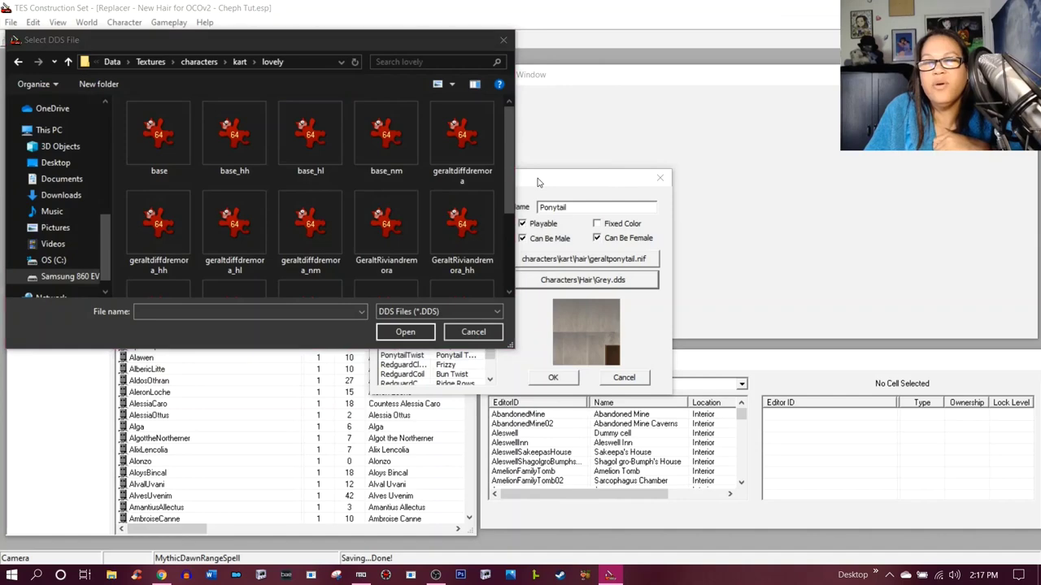
click(443, 159)
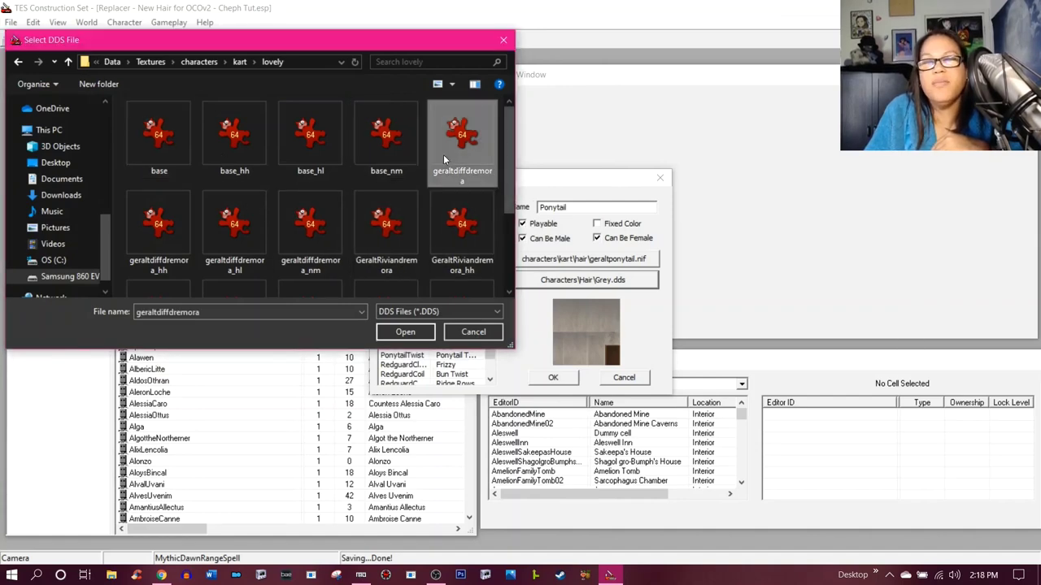
click(399, 332)
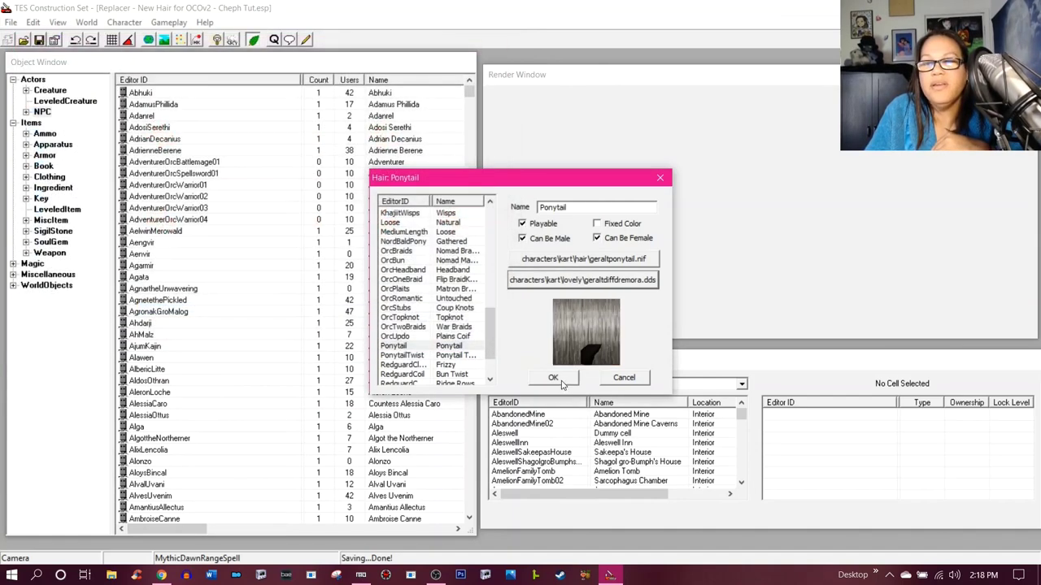
click(561, 384)
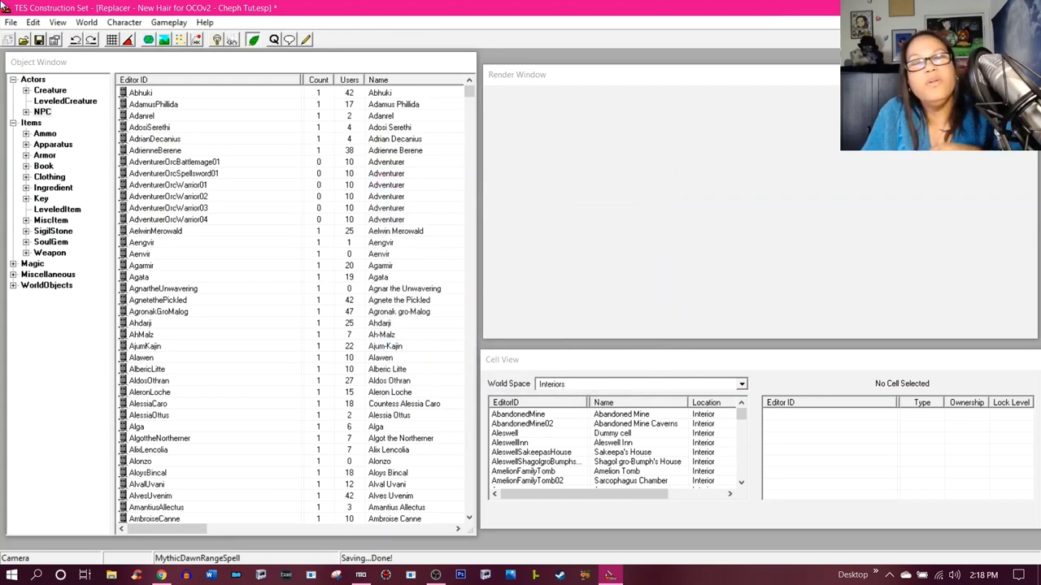
click(40, 39)
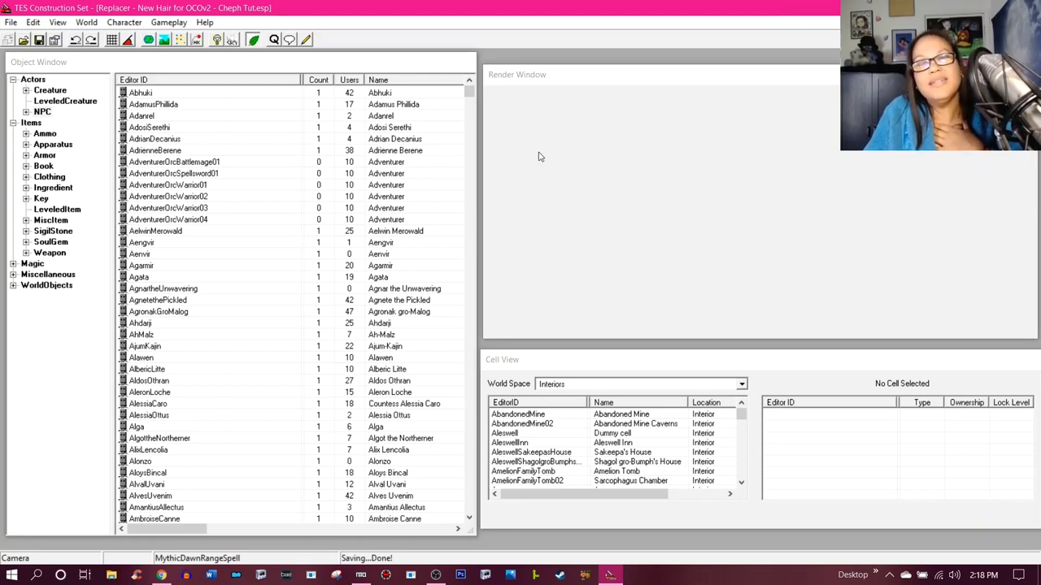
click(37, 42)
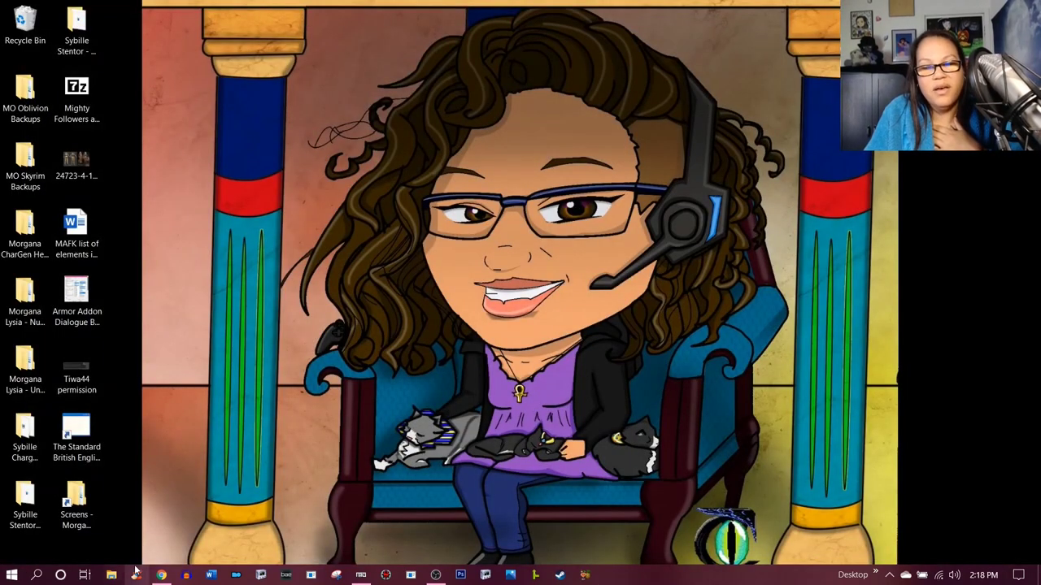
- Switch to Mod Organizer and enable the mod Replacer - New Hair for OCOv2 - Cheph Tut
mouse_move(162, 577)
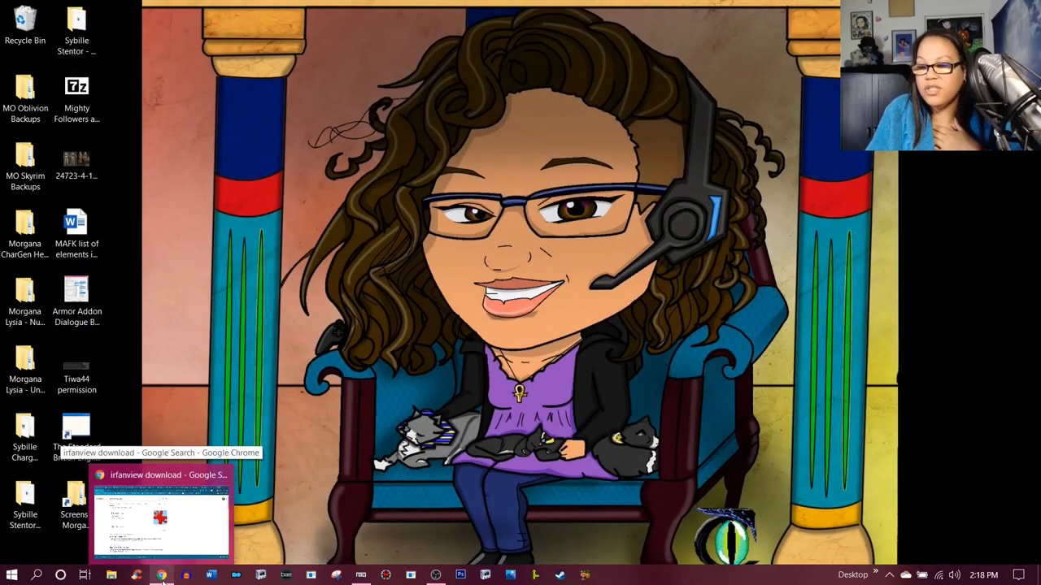
click(436, 574)
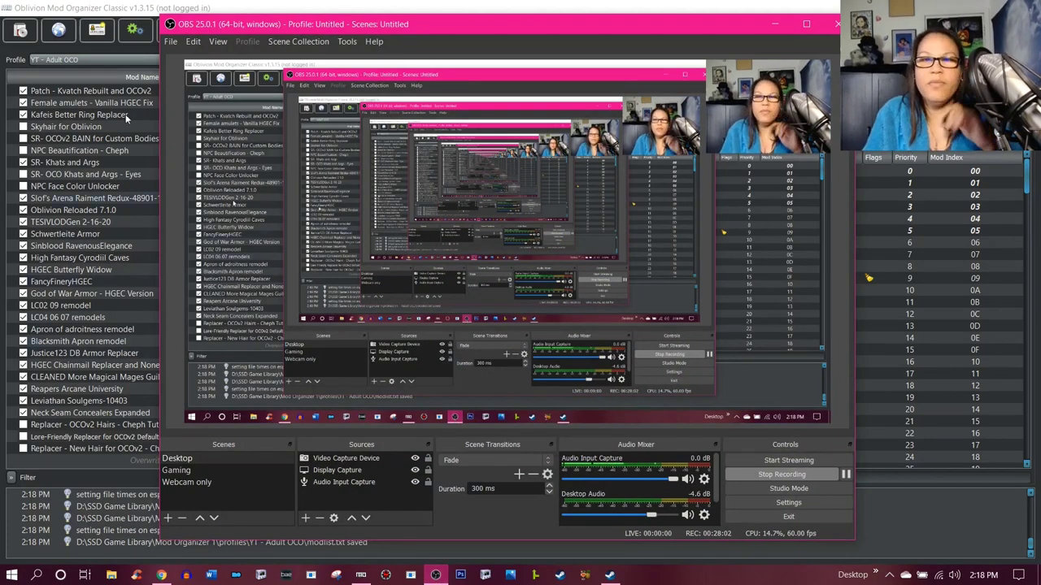
click(81, 436)
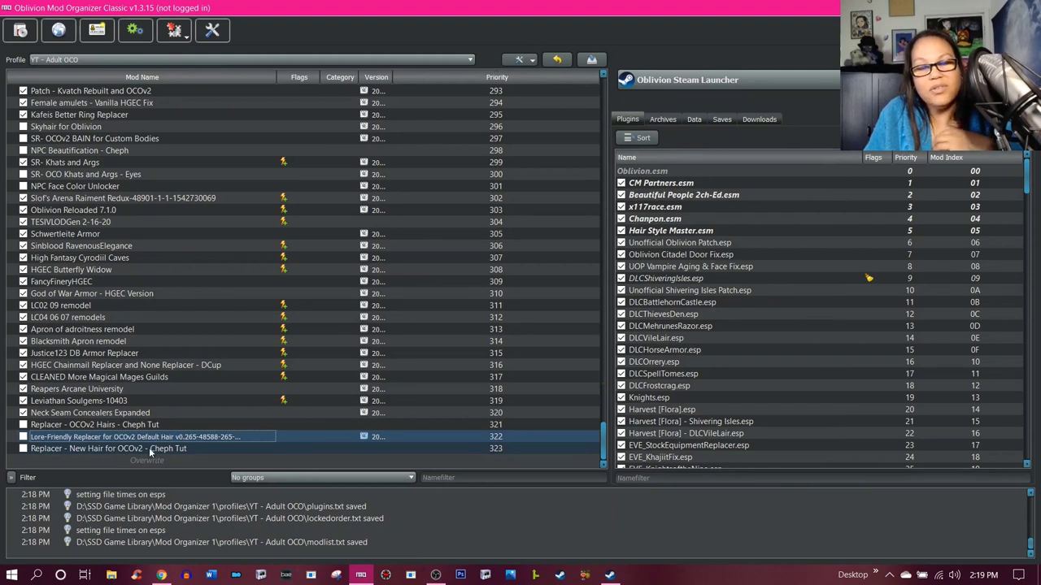
click(23, 450)
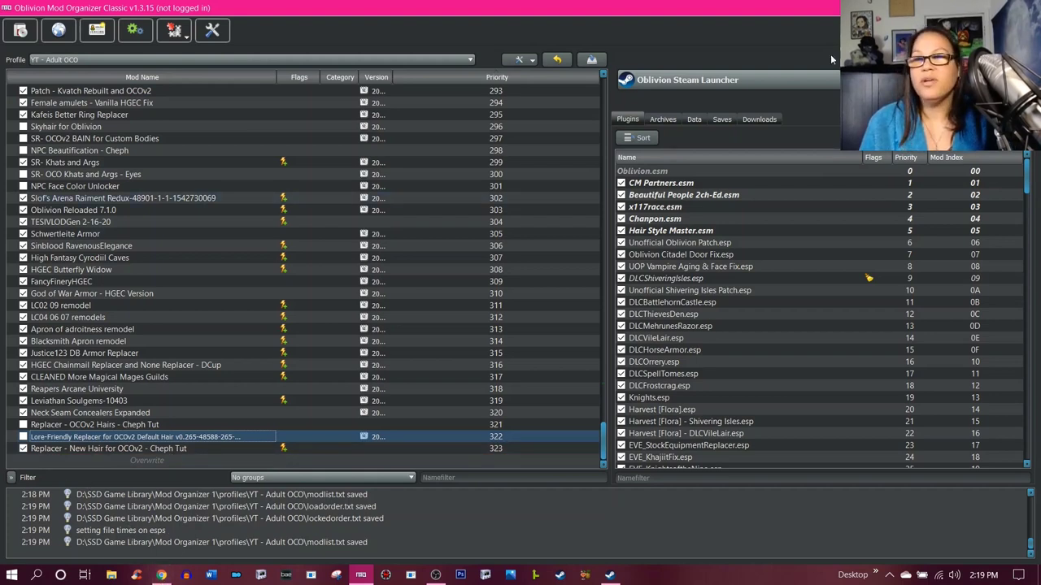
- Check the files in Mod Organizer's Overwrite folder and the Problems list, closing the Steam window first
click(850, 81)
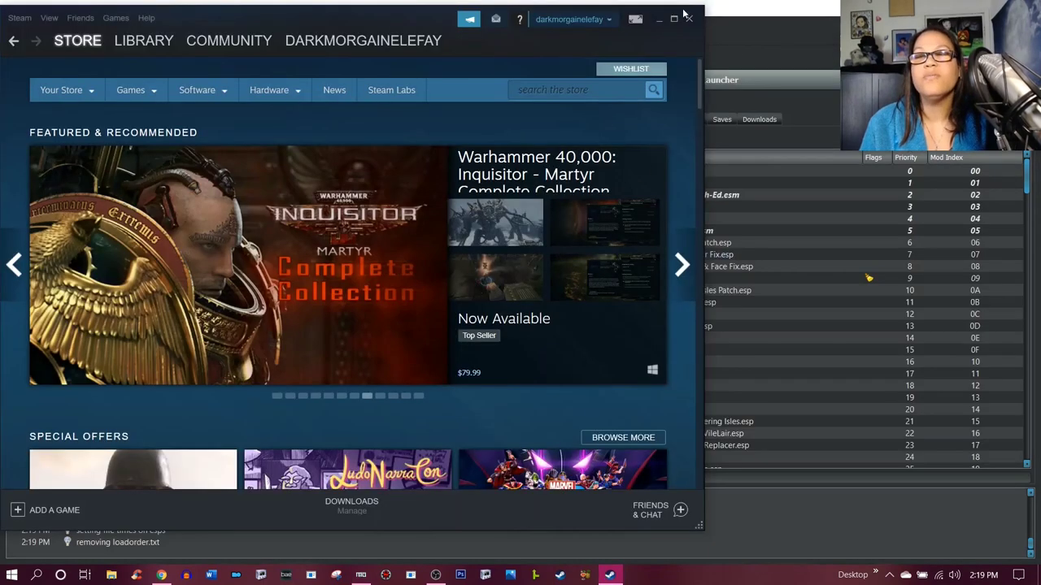
click(692, 21)
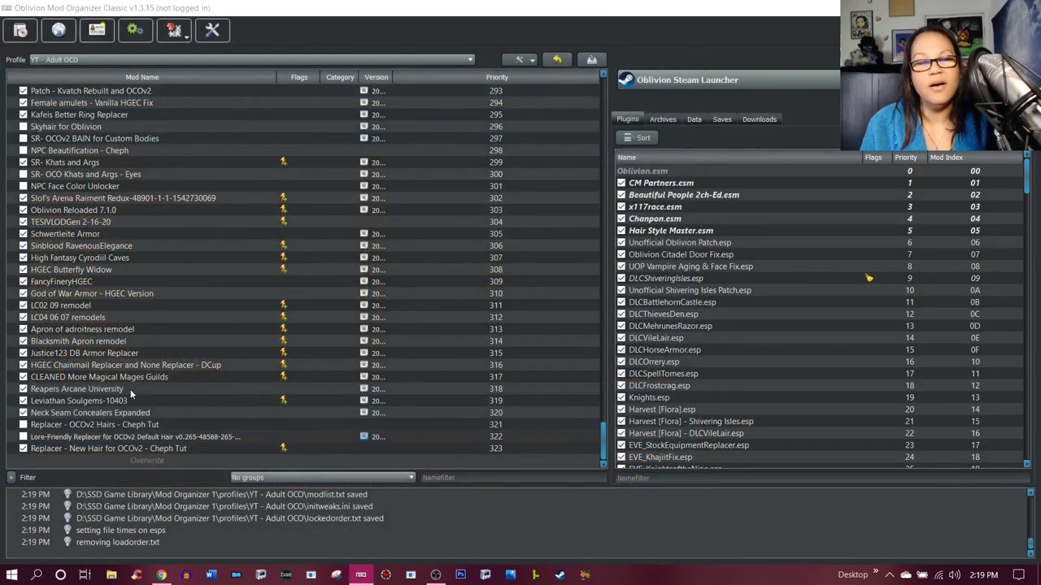
double_click(136, 459)
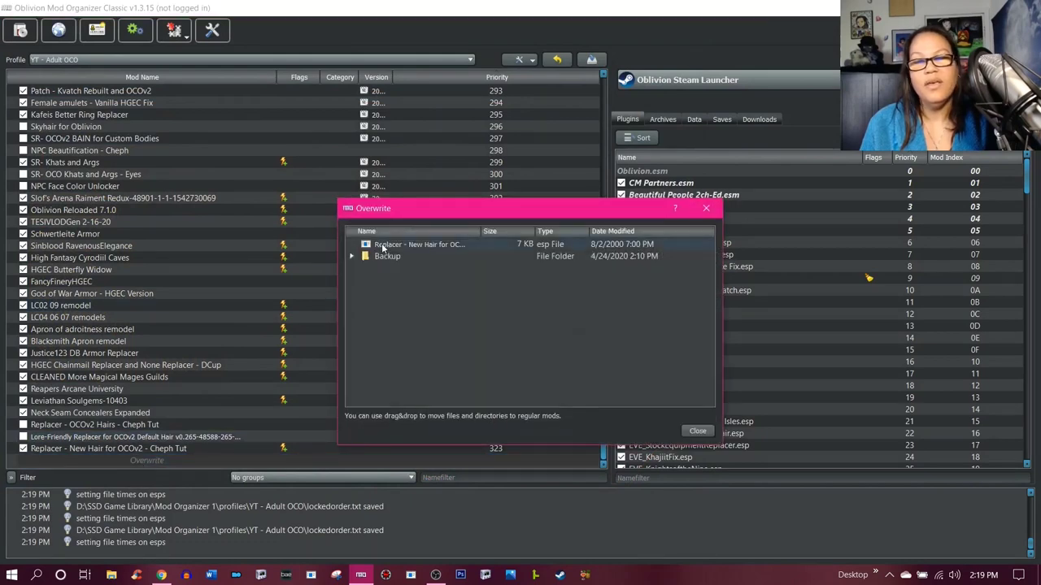
click(418, 244)
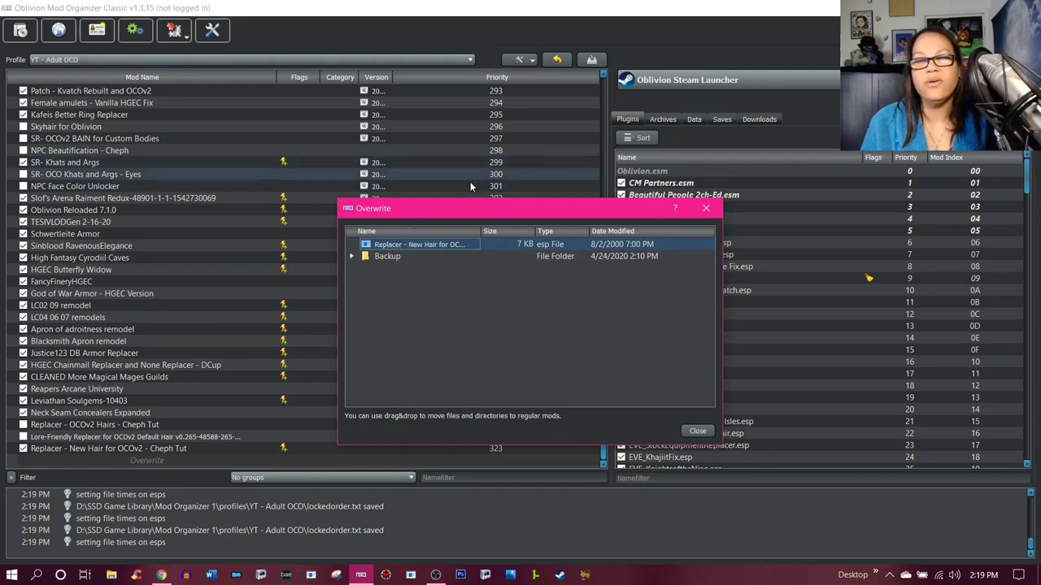
click(706, 208)
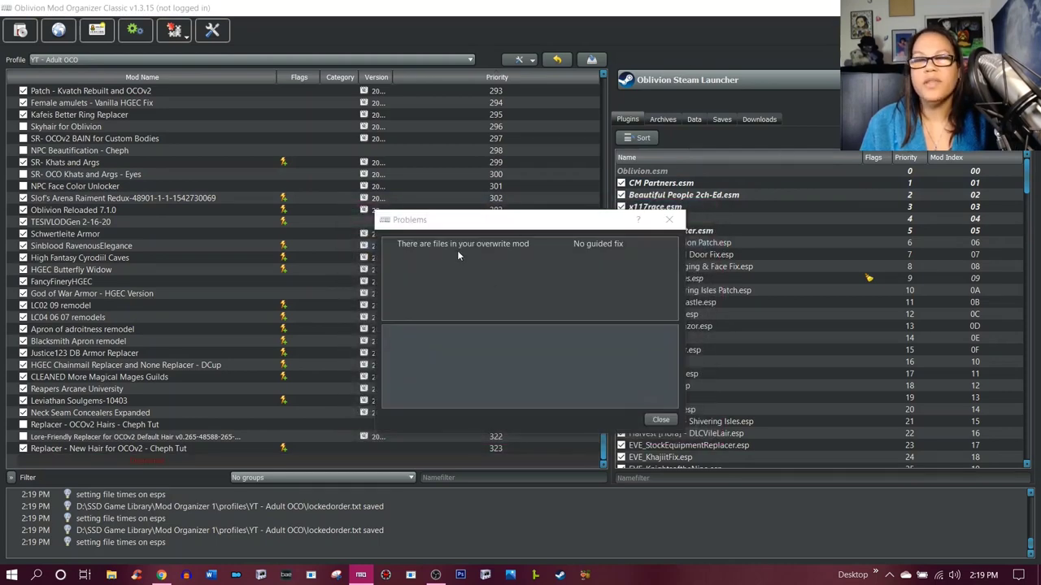
click(668, 220)
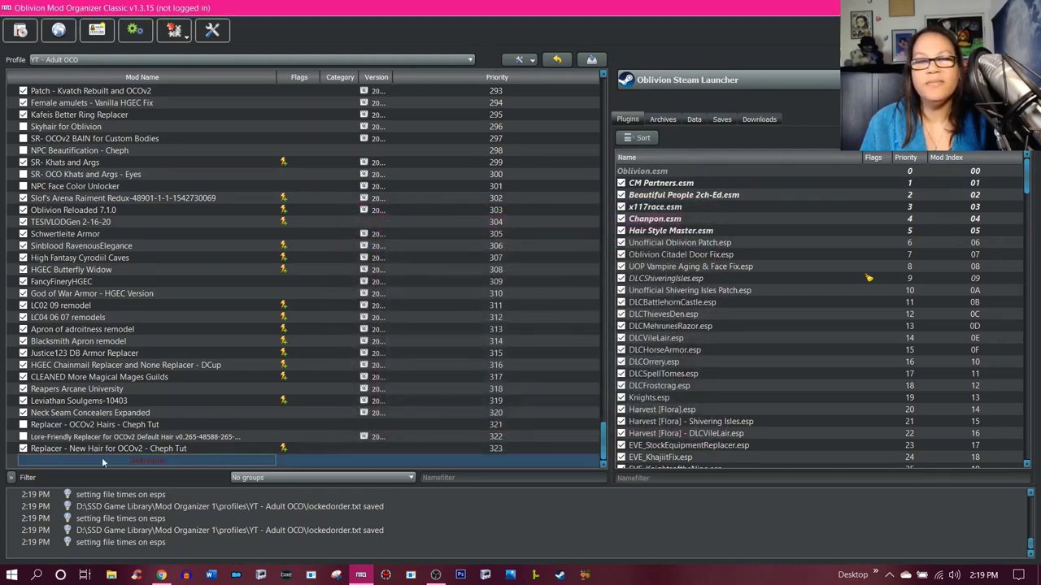
- Move the Replacer - New Hair plugin file from Overwrite into the mod Replacer - New Hair for OCOv2 - Cheph Tut
double_click(162, 456)
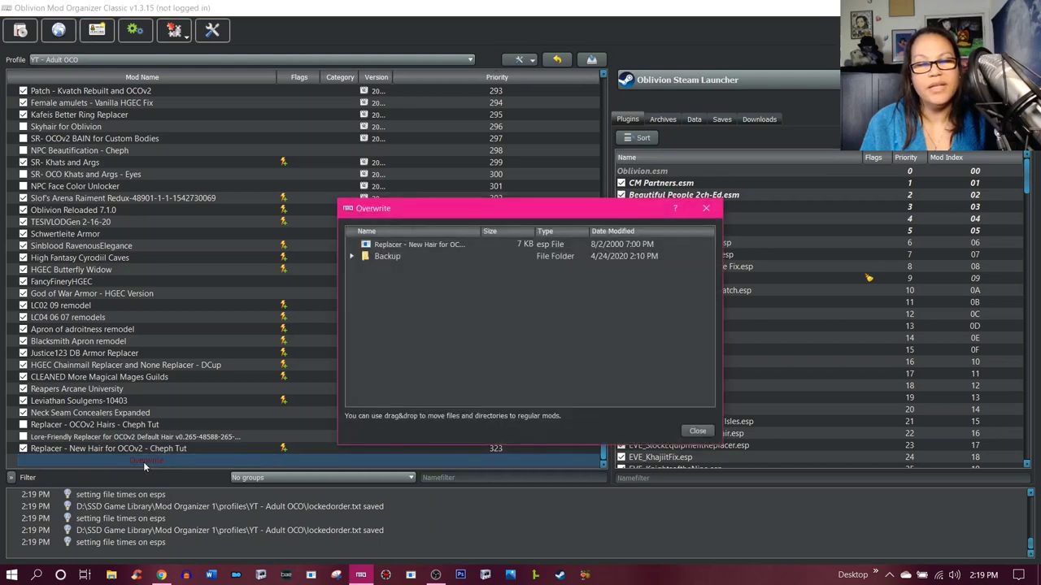
click(417, 247)
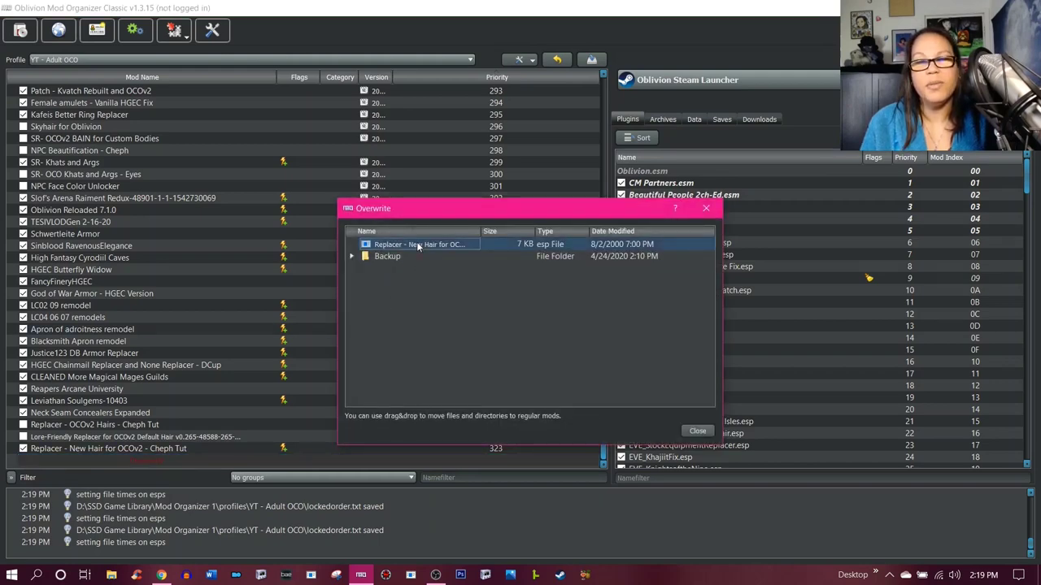
drag(417, 247, 166, 453)
click(396, 245)
drag(396, 246, 220, 452)
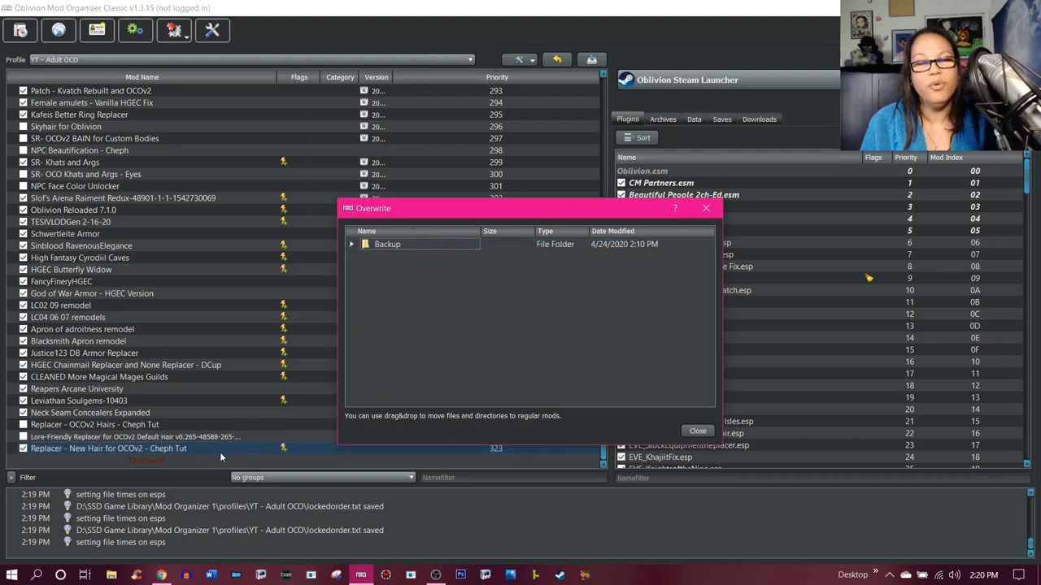
- Delete the Backup folder from Overwrite and close the Overwrite window
click(535, 349)
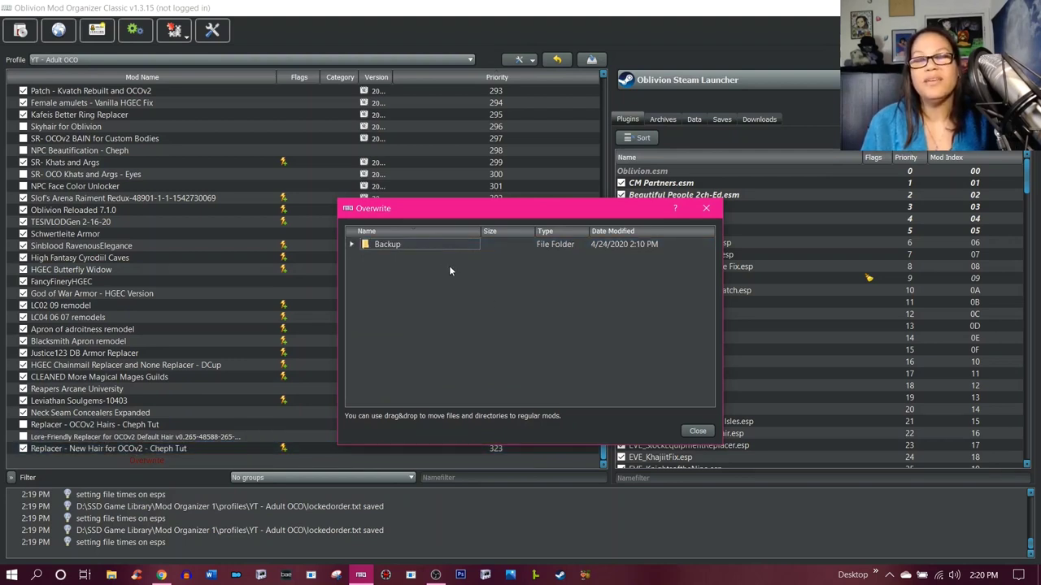
right_click(411, 243)
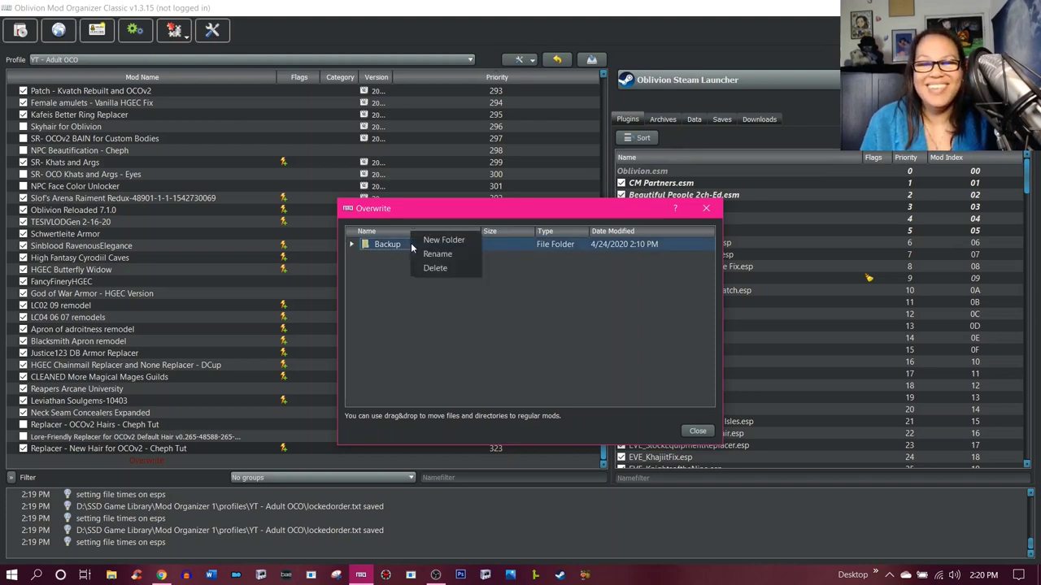
click(433, 267)
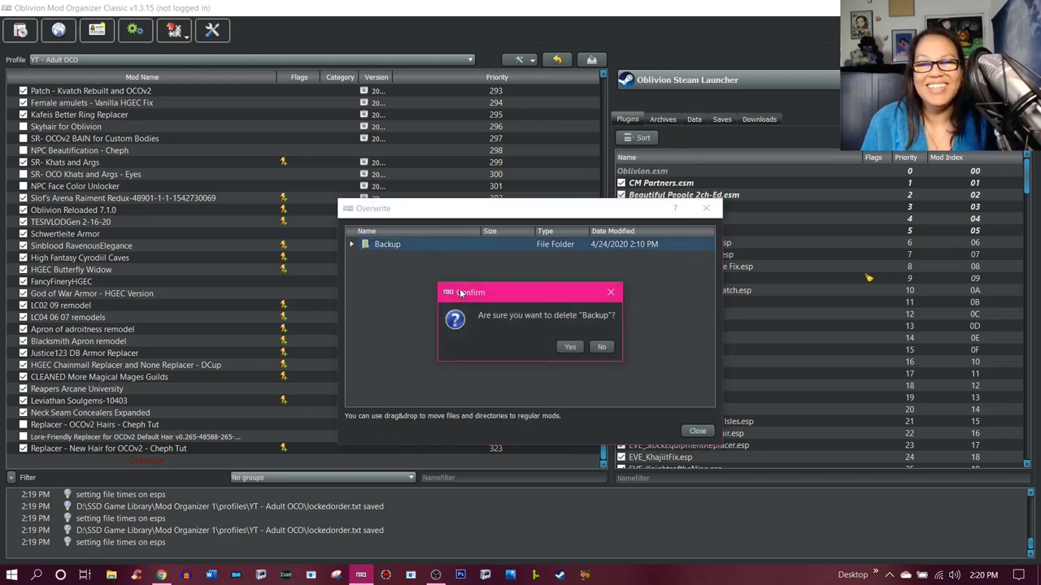
click(571, 345)
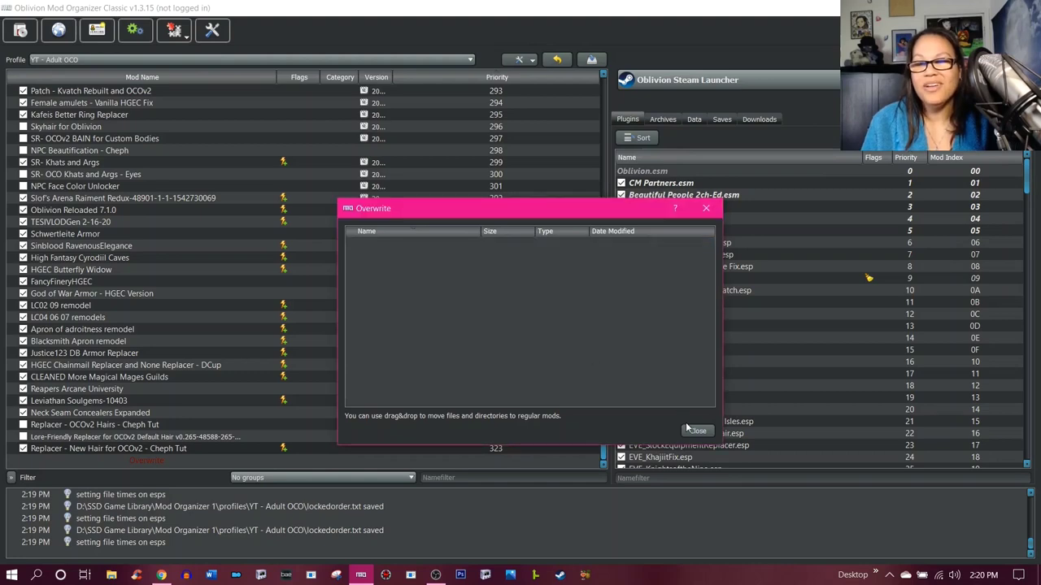
click(696, 430)
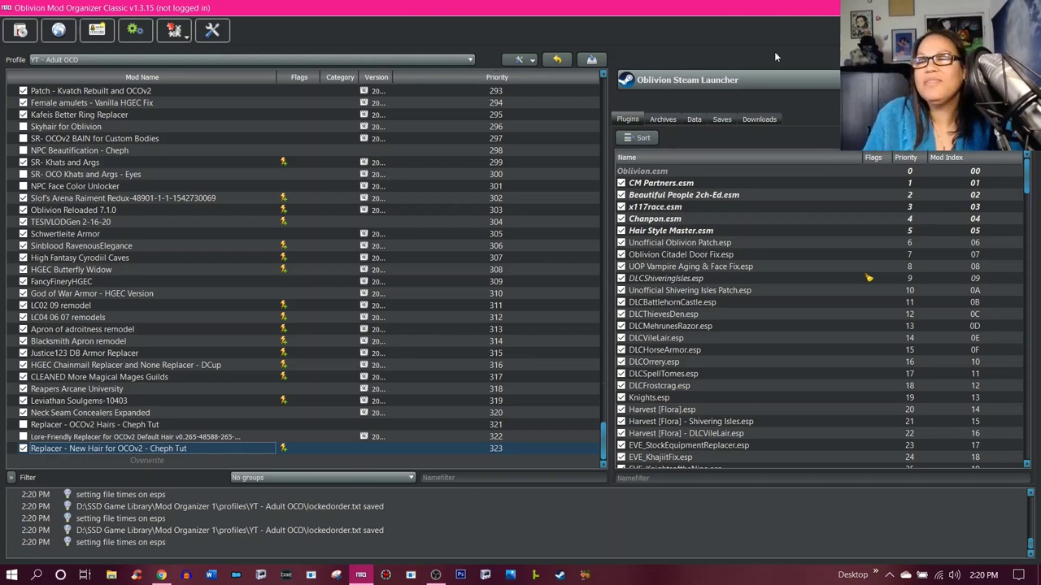
- Run the Oblivion Steam Launcher from Mod Organizer and start The Elder Scrolls IV: Oblivion from the Steam library
click(760, 80)
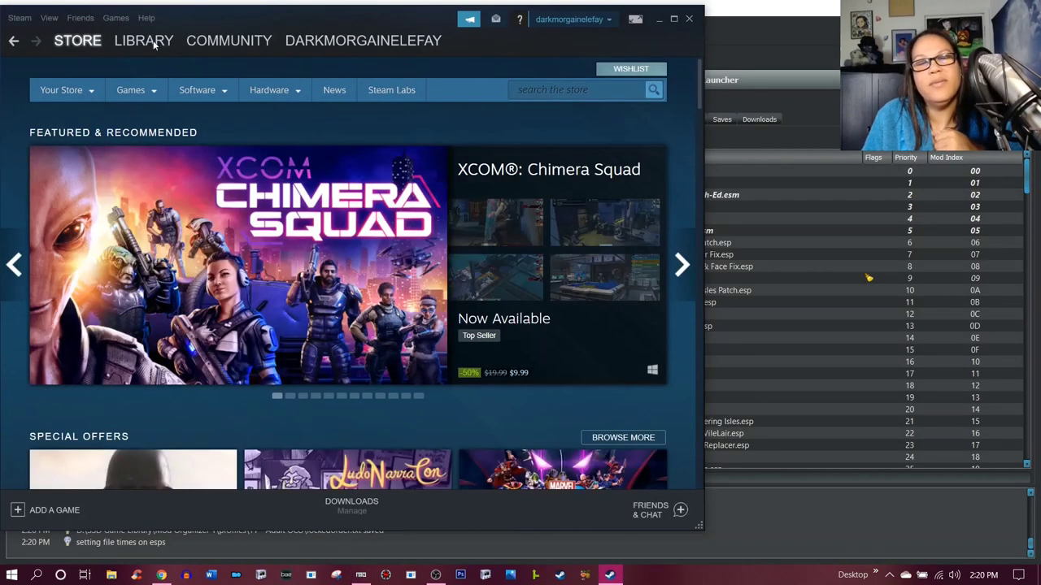
click(153, 41)
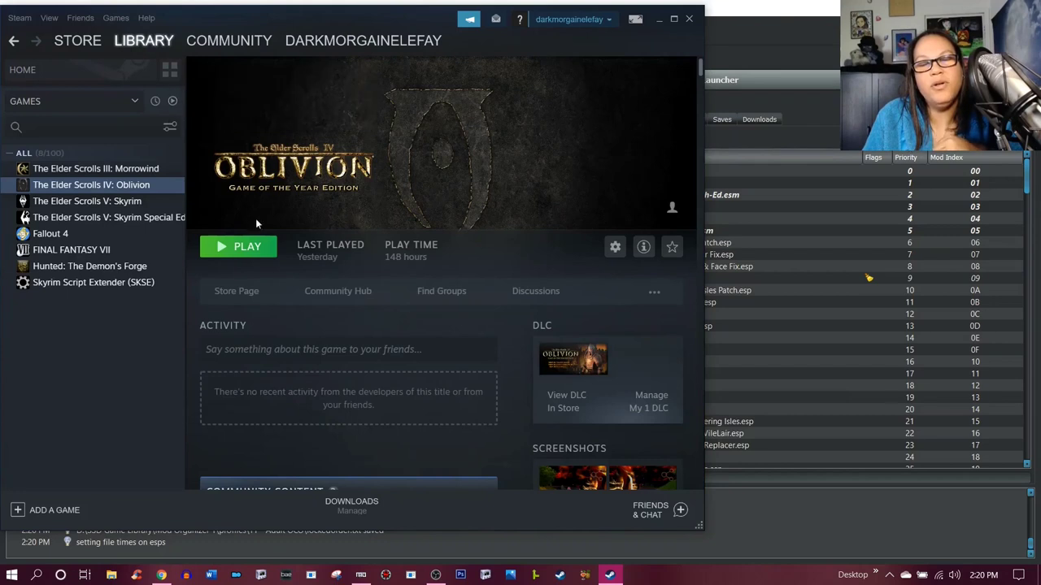
click(246, 248)
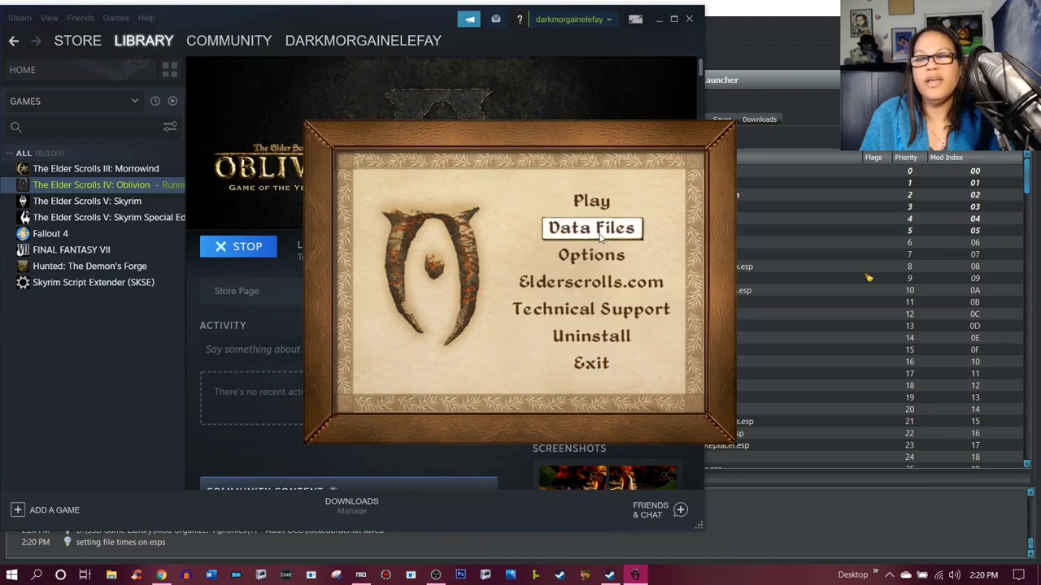
click(437, 575)
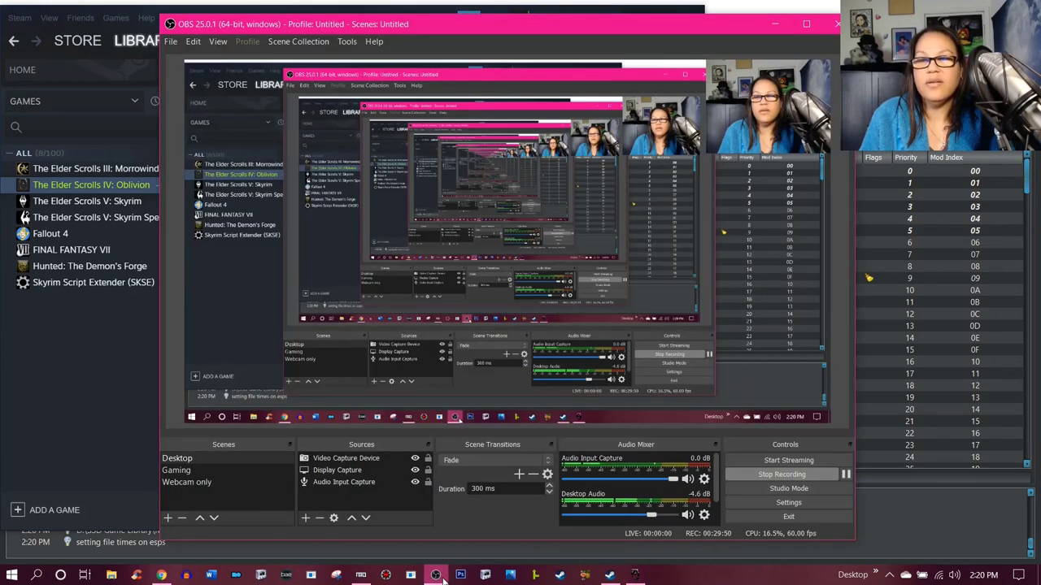
click(443, 578)
click(443, 579)
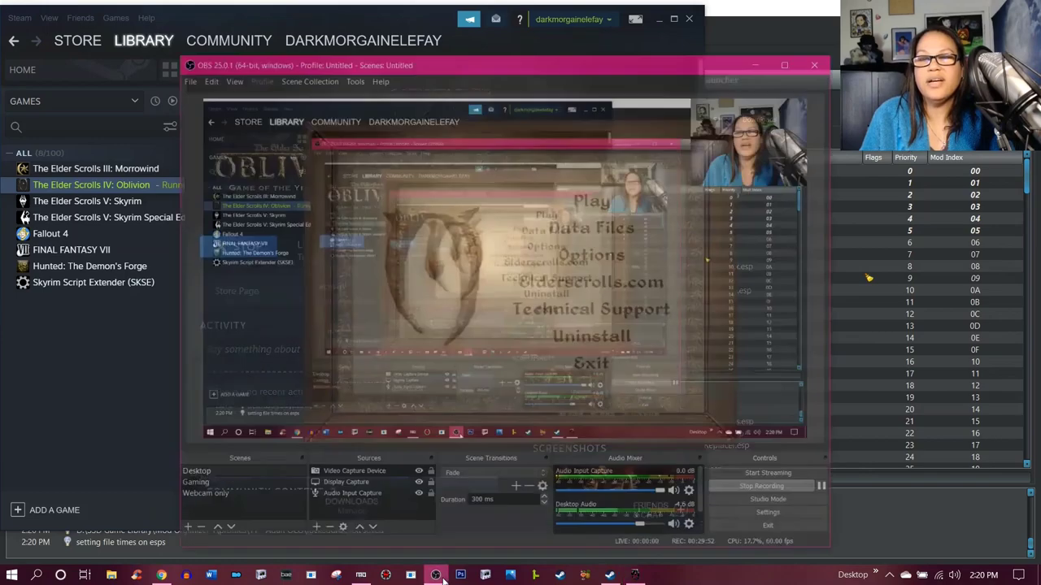
click(635, 575)
- Open the Oblivion launcher's data files list and toggle Replacer - New Hair for OCOv2 - Cheph Tut.esp on and off
drag(531, 134, 471, 122)
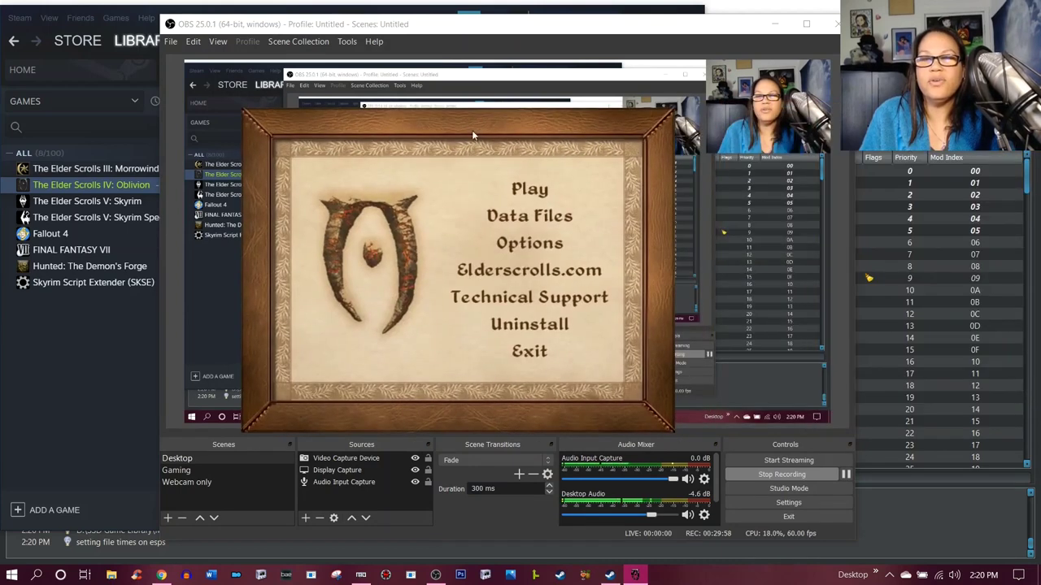
click(503, 227)
scroll(470, 260, down, 15)
scroll(460, 309, down, 10)
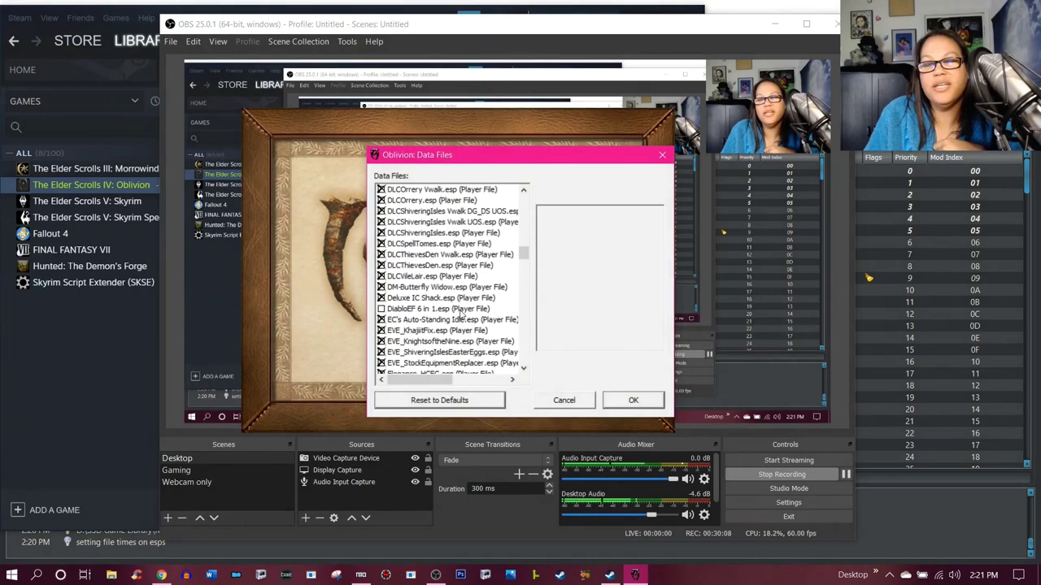
drag(524, 270, 524, 333)
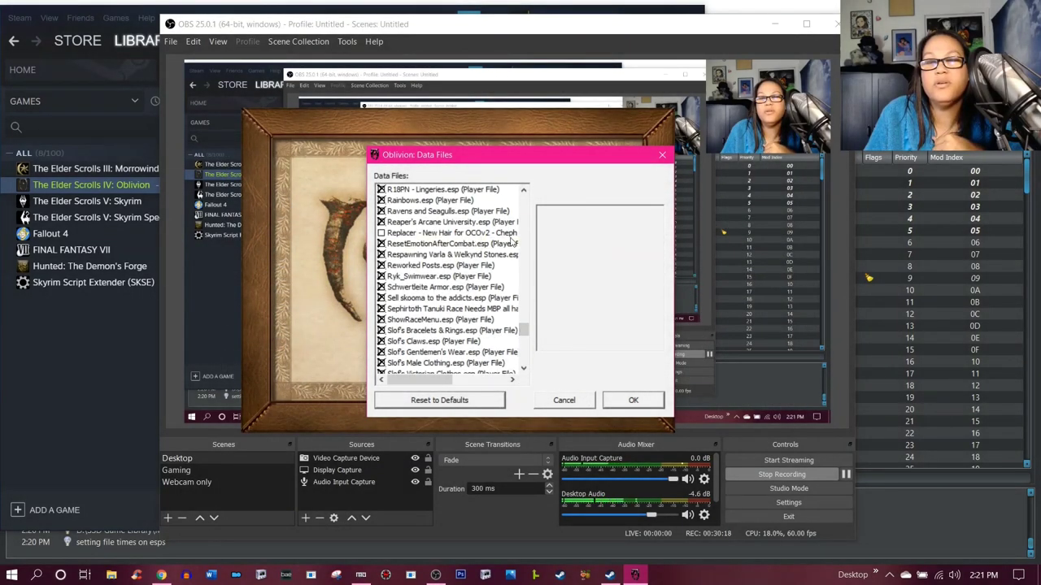
click(381, 234)
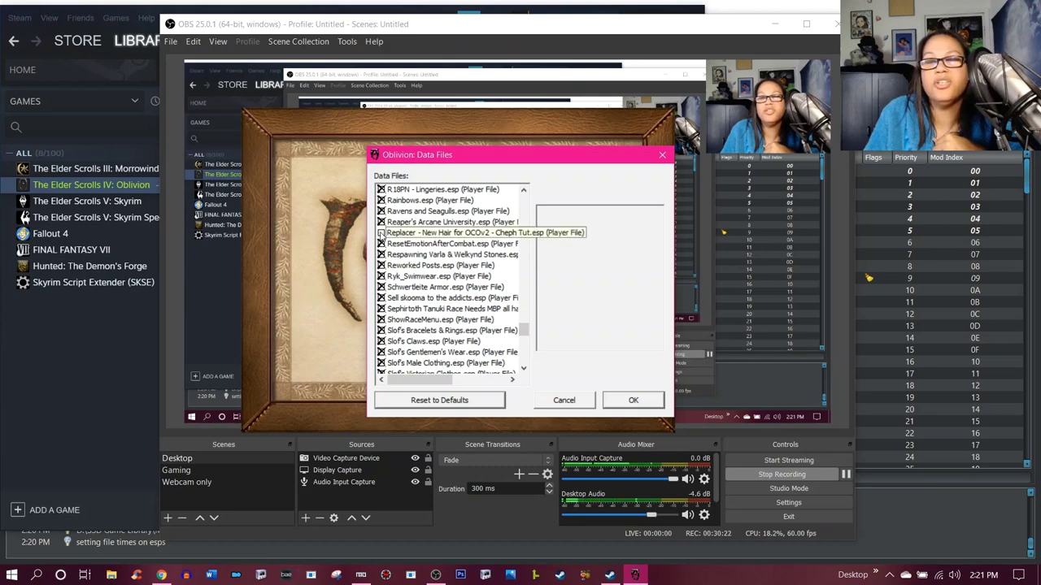
click(380, 233)
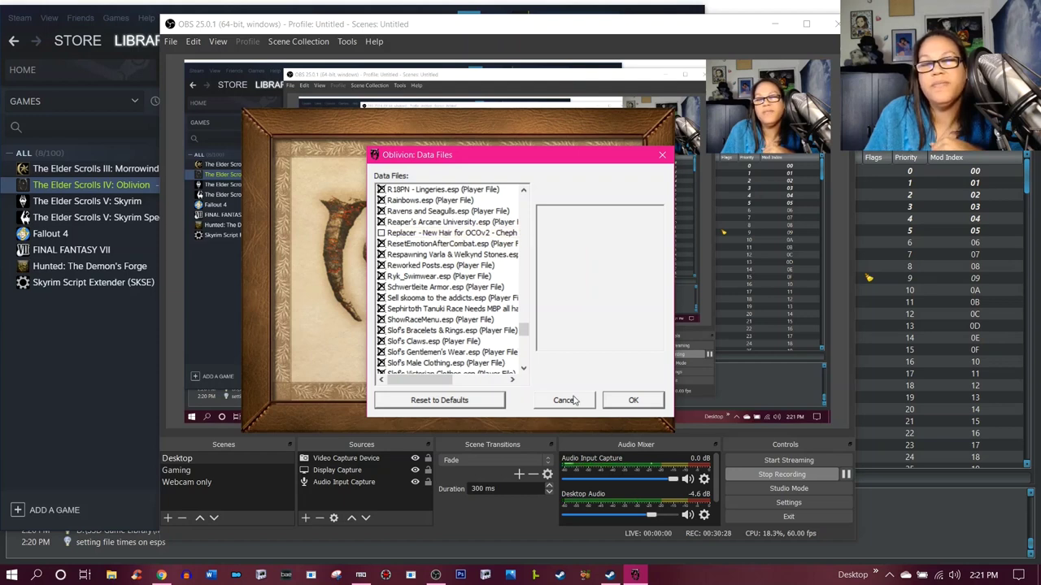
- Activate Replacer - New Hair for OCOv2 - Cheph Tut.esp in the Oblivion data files list and accept the selection
click(380, 234)
click(392, 234)
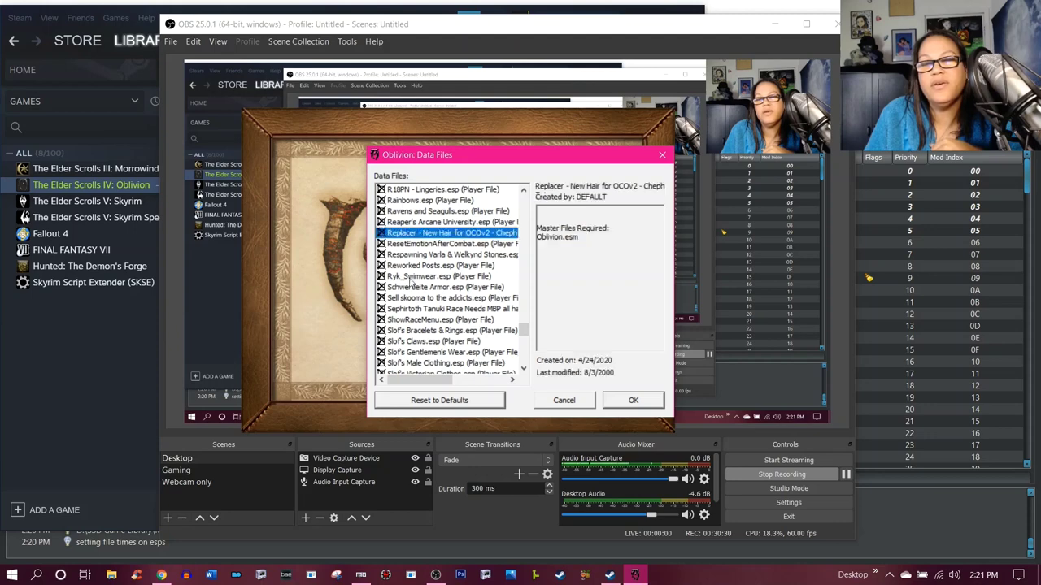
click(630, 402)
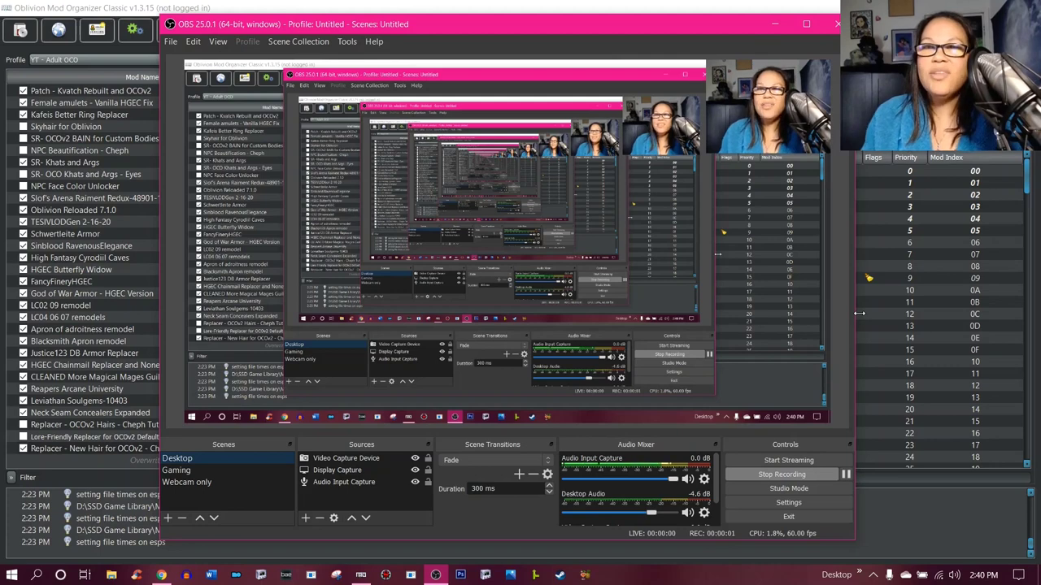
- Return to Mod Organizer, dismiss the Problems list, delete the obse folder from Overwrite and close the Overwrite window
click(773, 23)
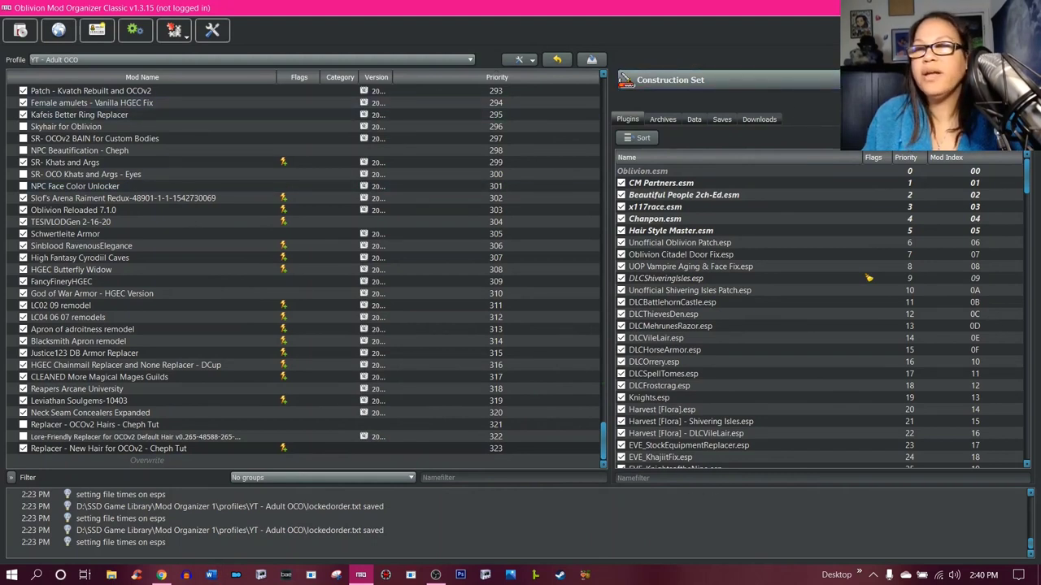
click(805, 34)
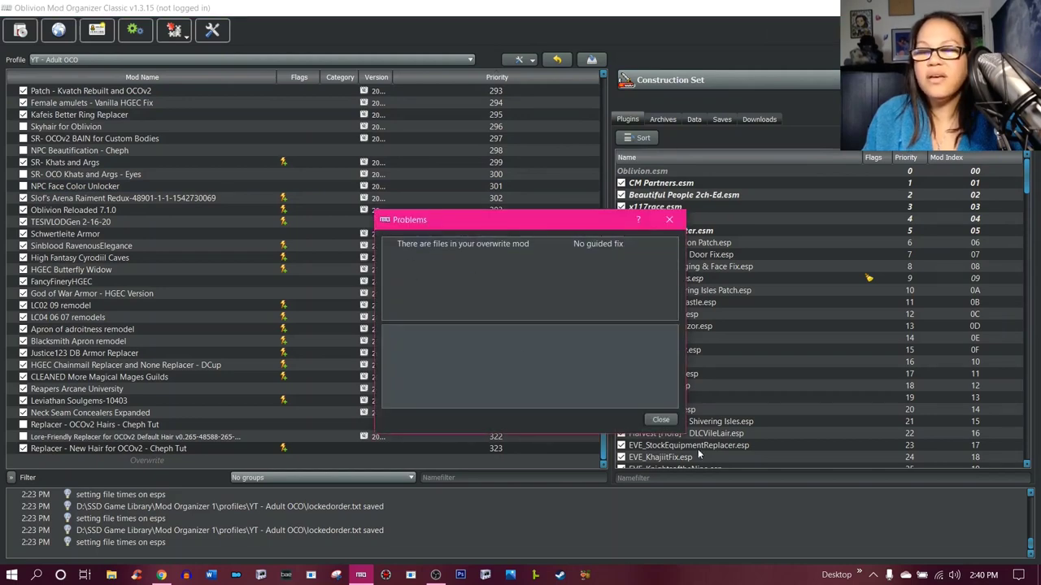
click(661, 420)
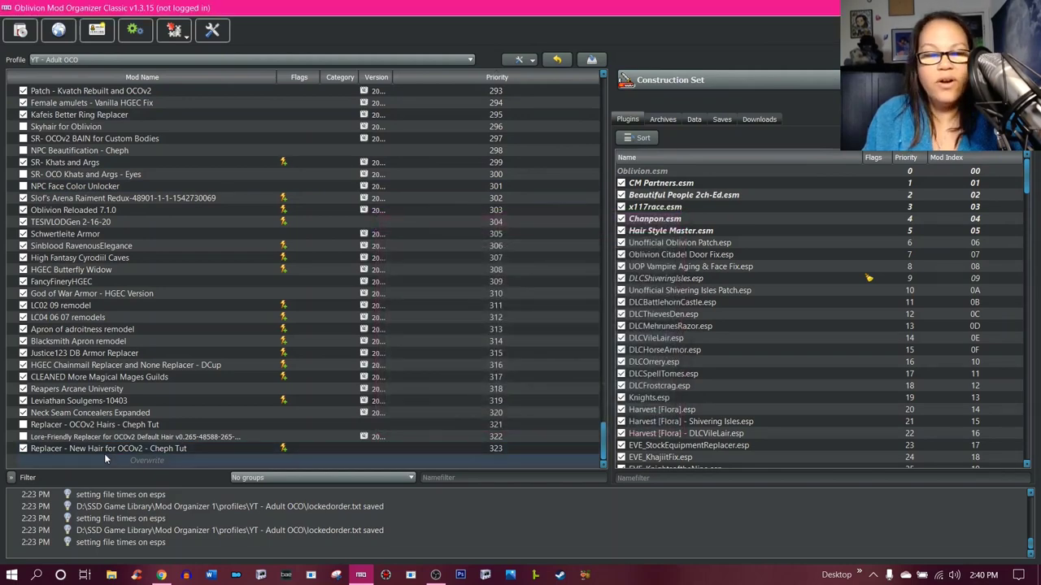
double_click(157, 459)
right_click(474, 245)
click(485, 272)
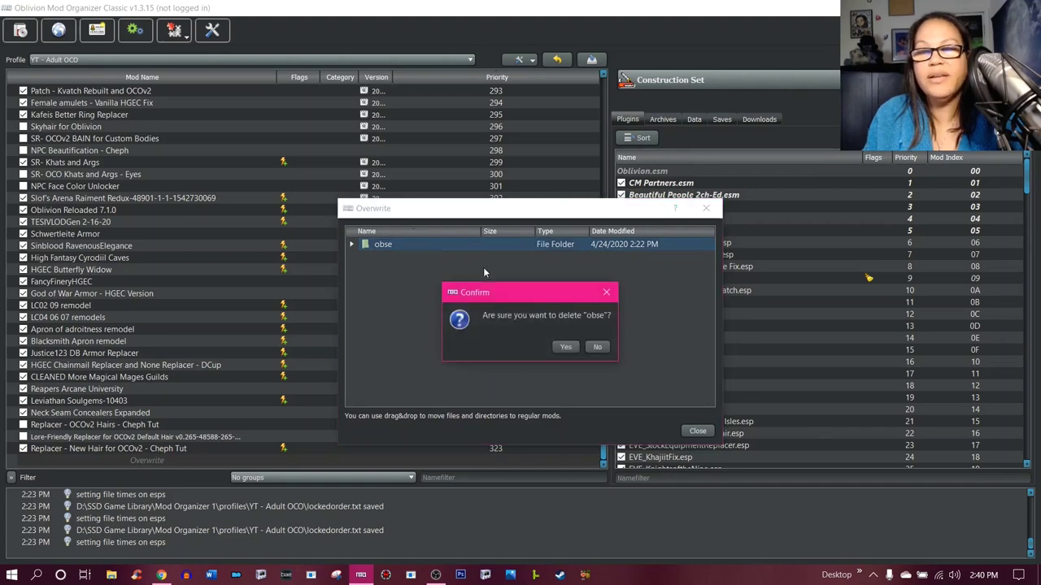
click(561, 347)
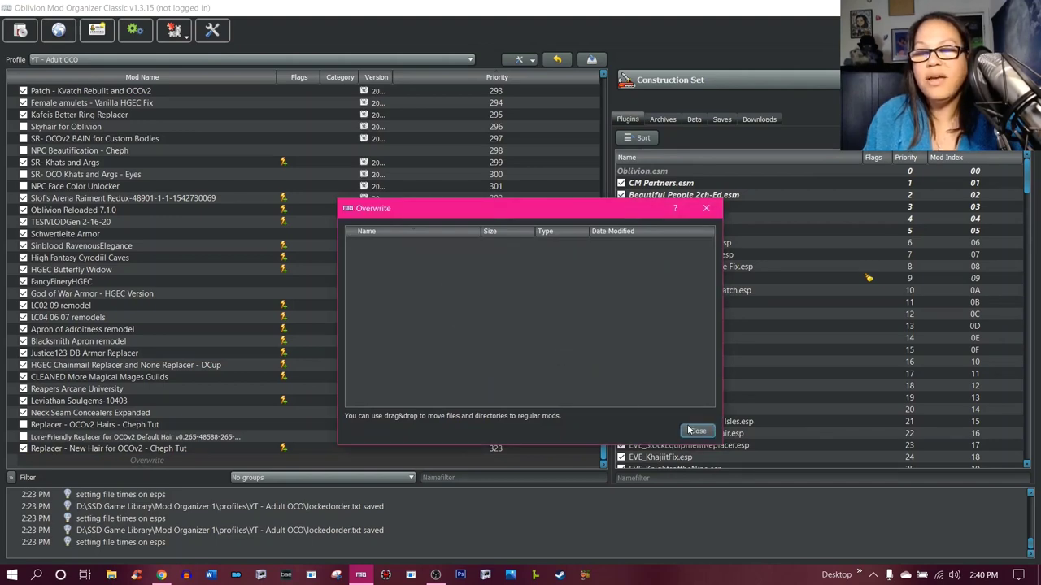
click(706, 208)
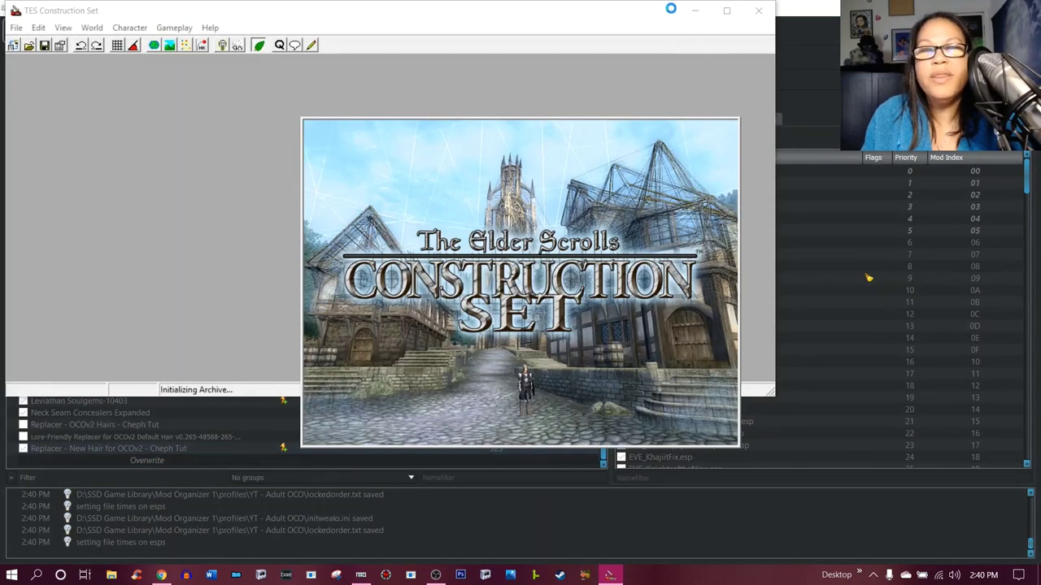
- Open the Construction Set's data file selection, check Replacer - New Hair for OCOv2 - Cheph Tut.esp and set it as the active file
click(709, 12)
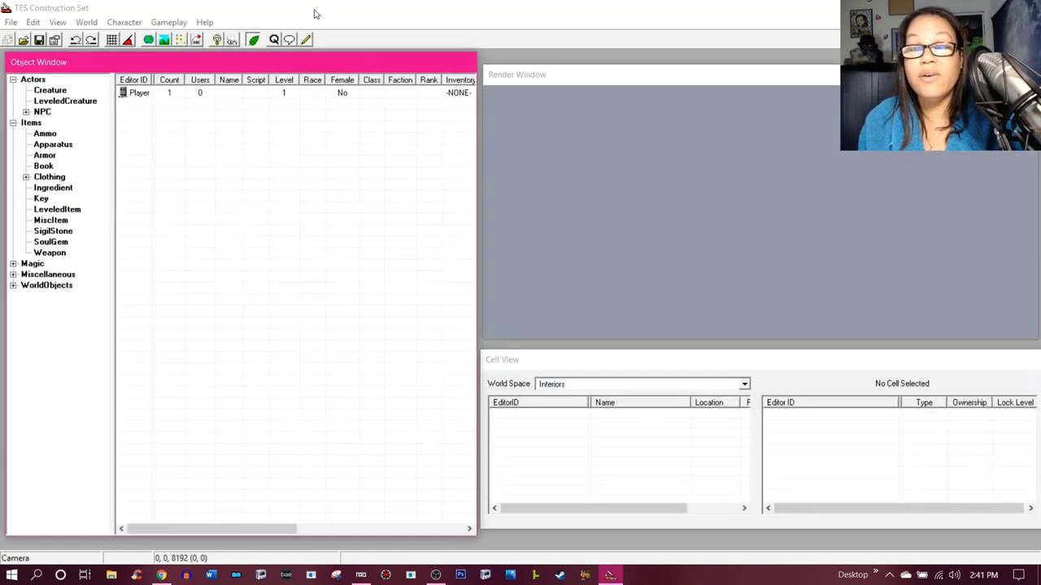
click(23, 40)
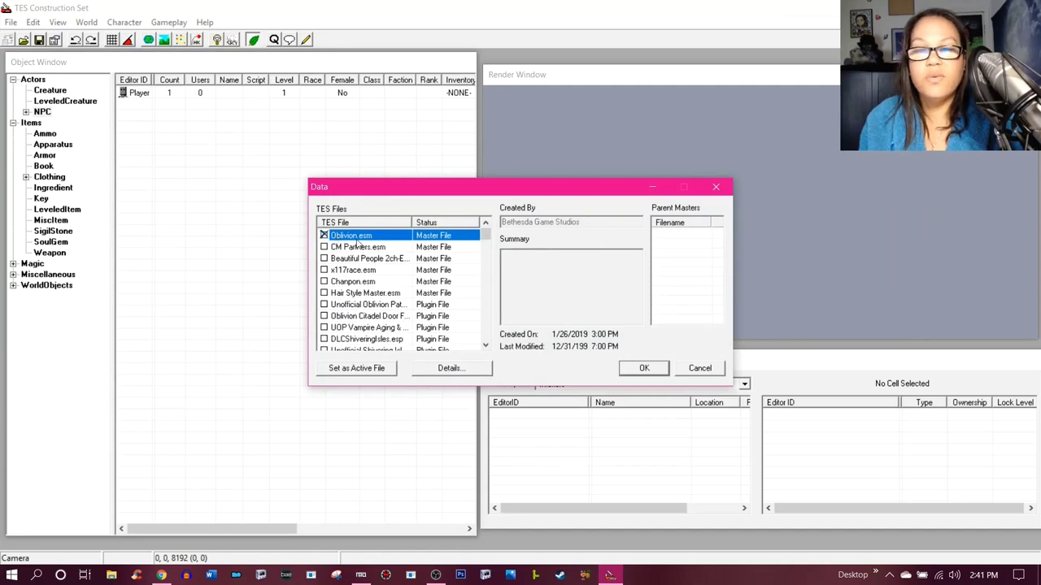
drag(486, 237, 486, 334)
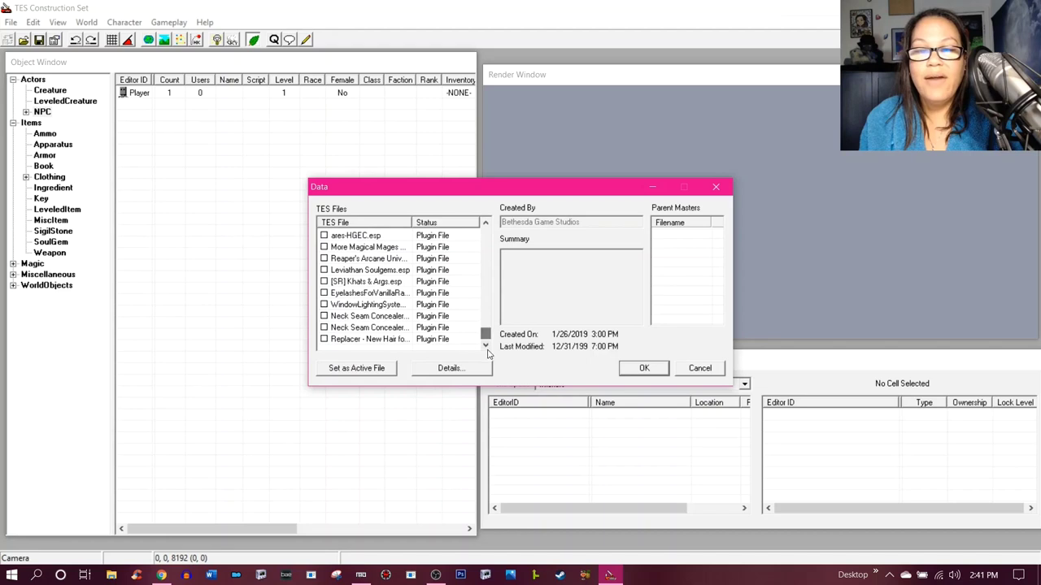
double_click(360, 341)
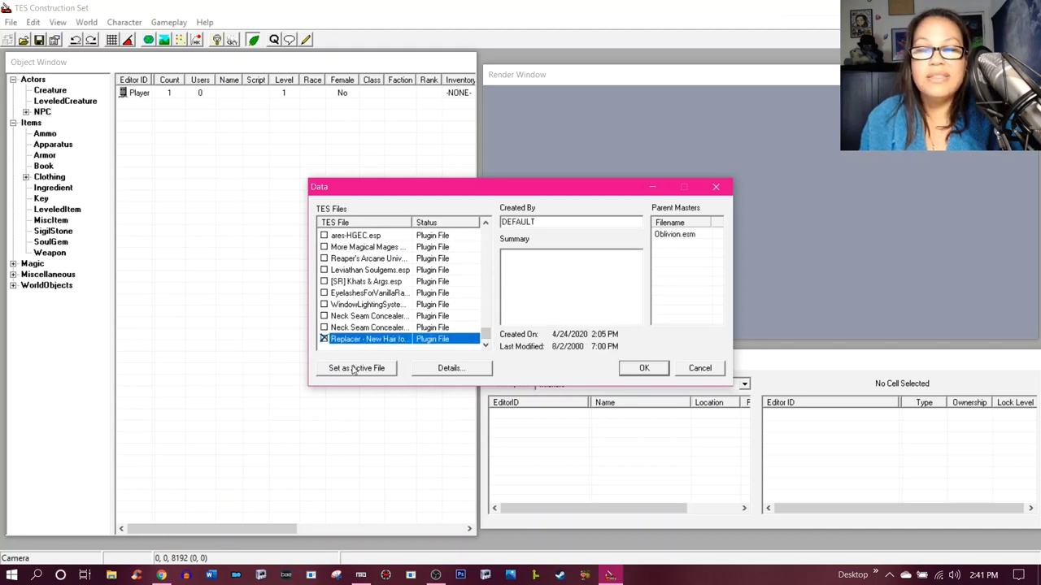
click(354, 370)
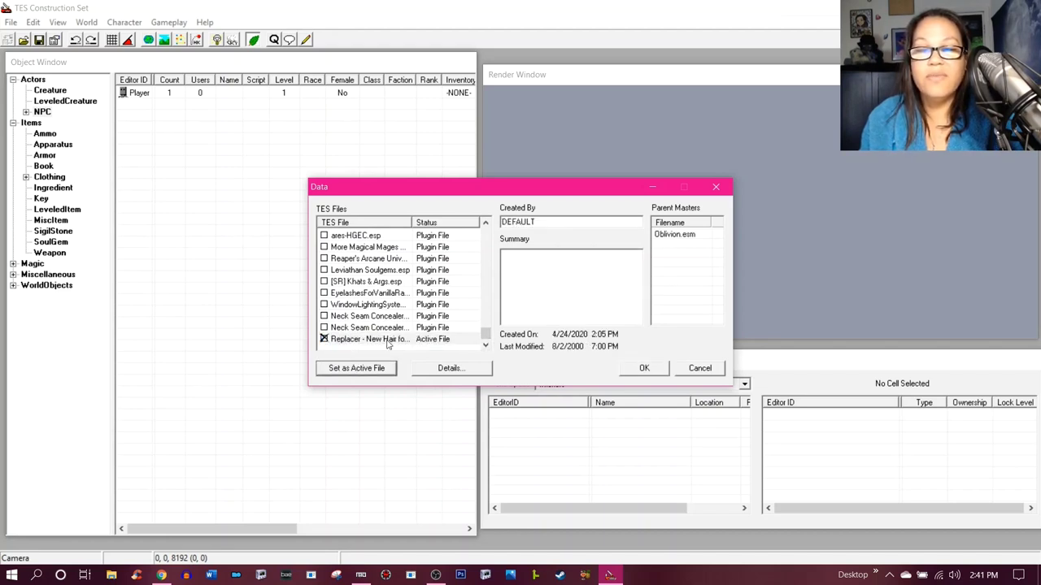
- Widen the TES File column to check the plugin's full name, narrow it again, and load the selected data files
drag(407, 222, 447, 222)
scroll(423, 298, down, 1)
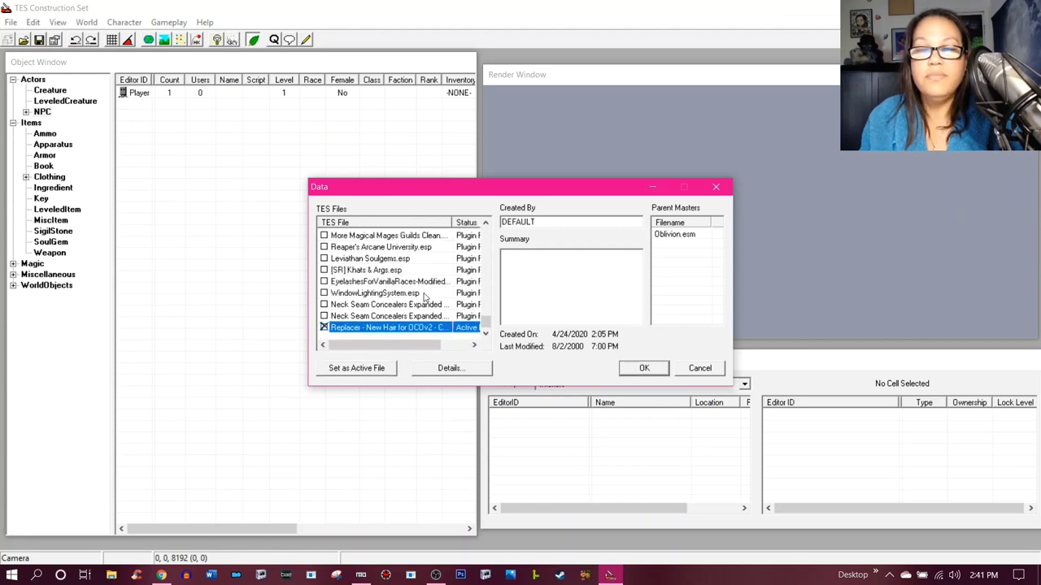
drag(452, 222, 502, 222)
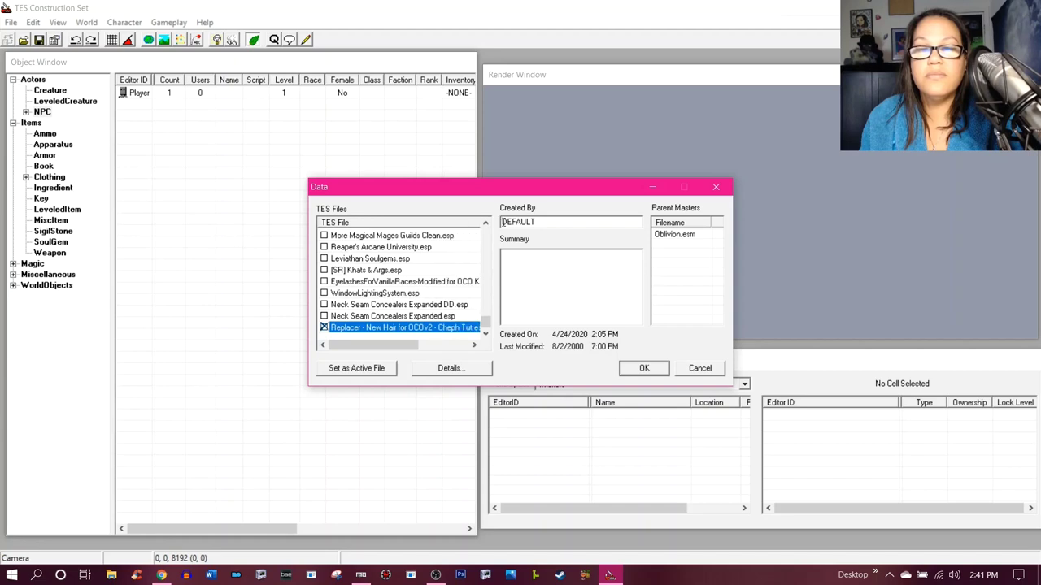
drag(398, 351, 422, 352)
drag(454, 223, 358, 230)
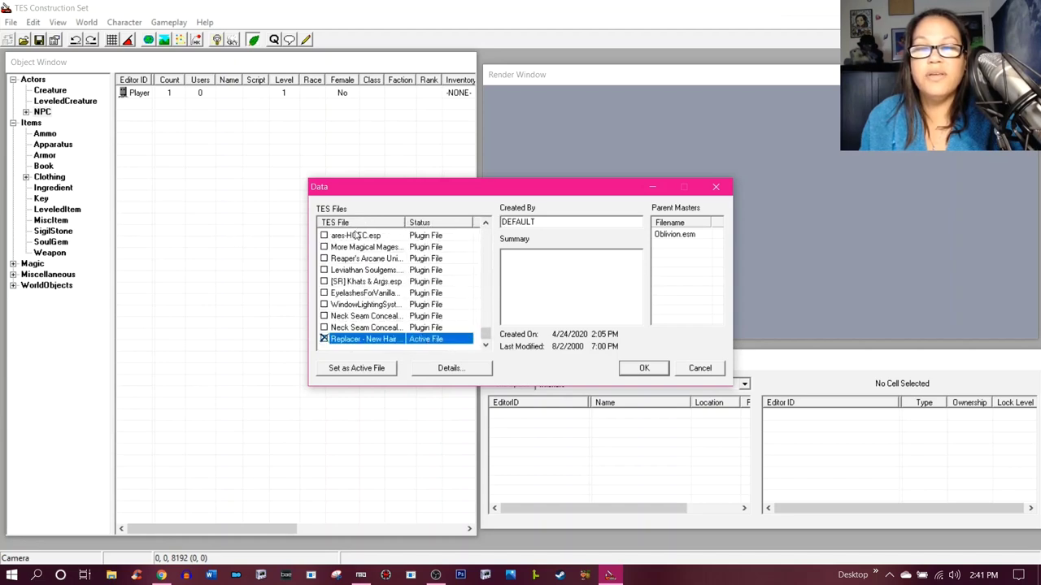
scroll(355, 327, up, 4)
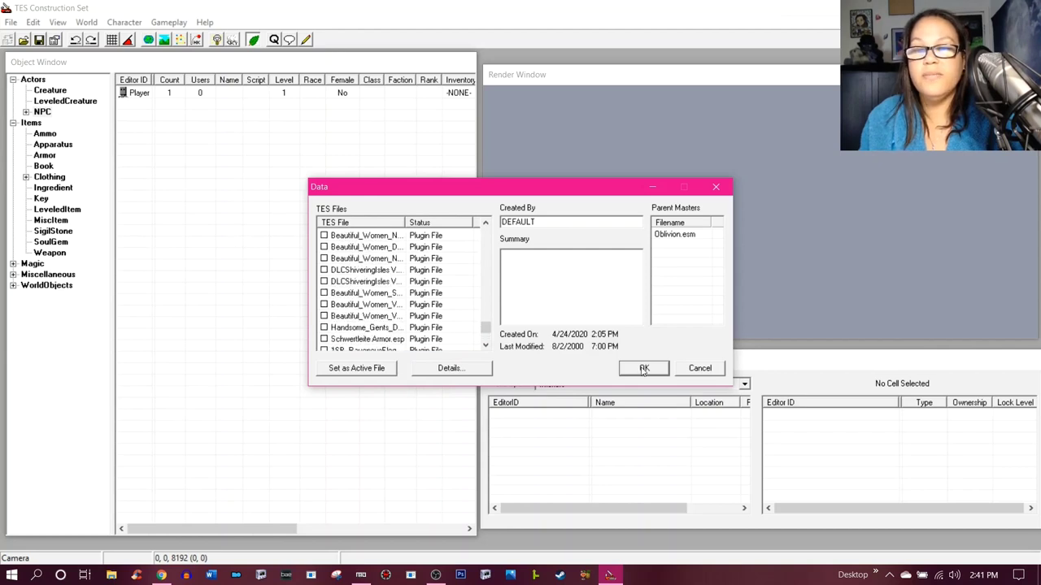
click(644, 368)
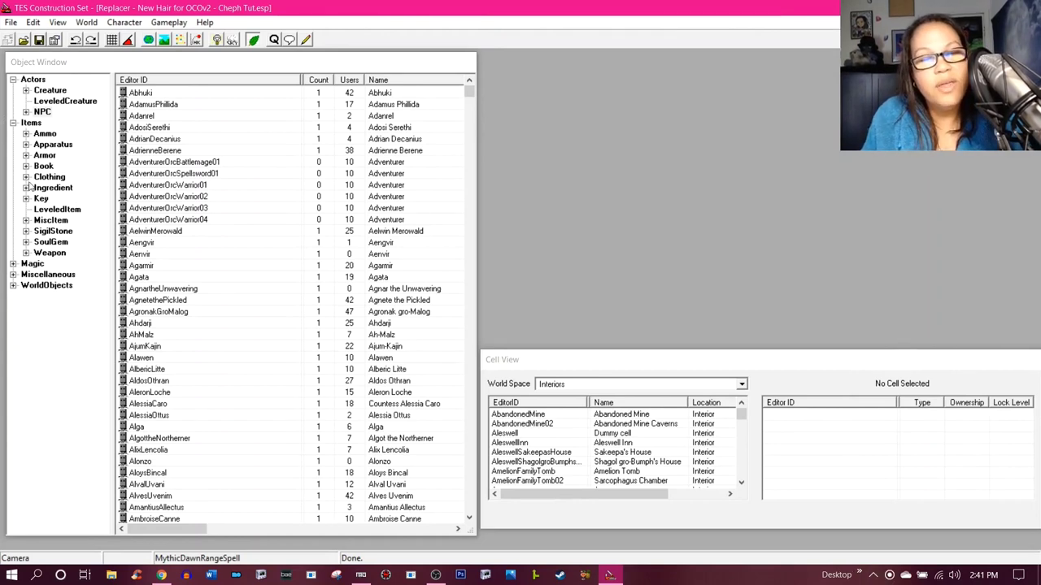
- Examine the LowerPants01 record under LowerClass 01 clothing, close it without changes, and collapse the Clothing category
click(27, 178)
scroll(29, 183, up, 1)
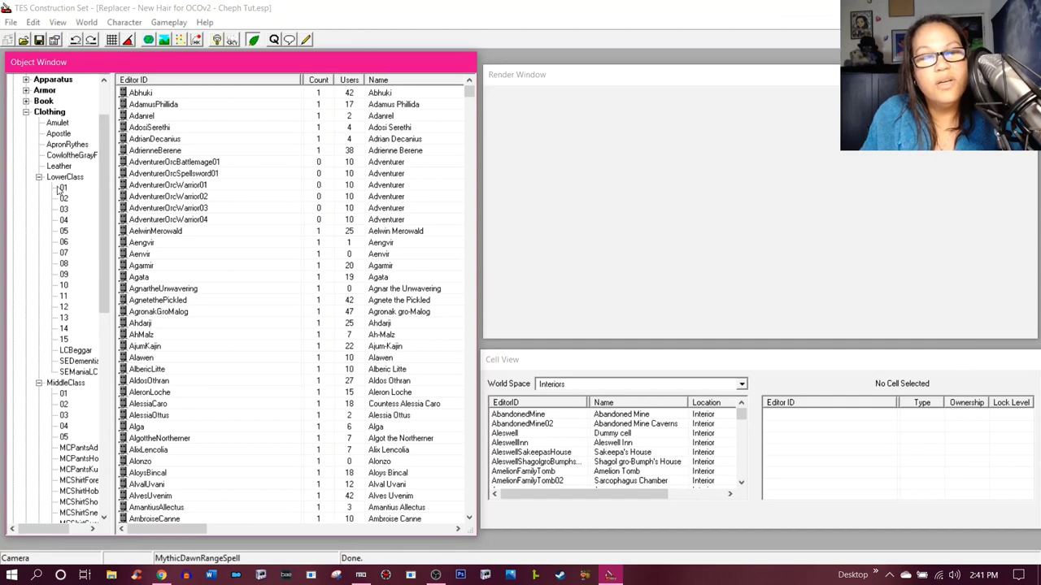
click(62, 187)
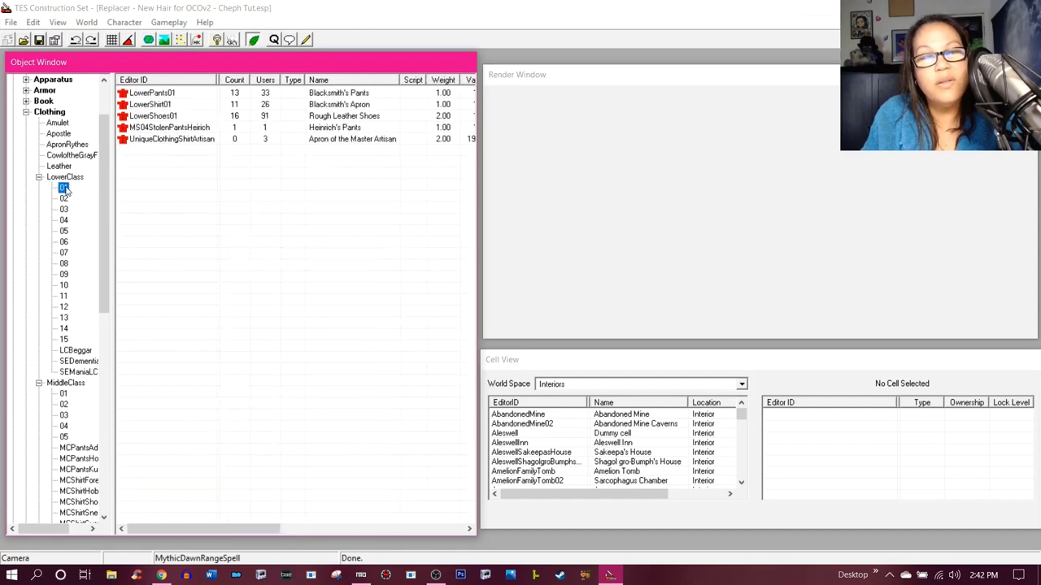
double_click(183, 95)
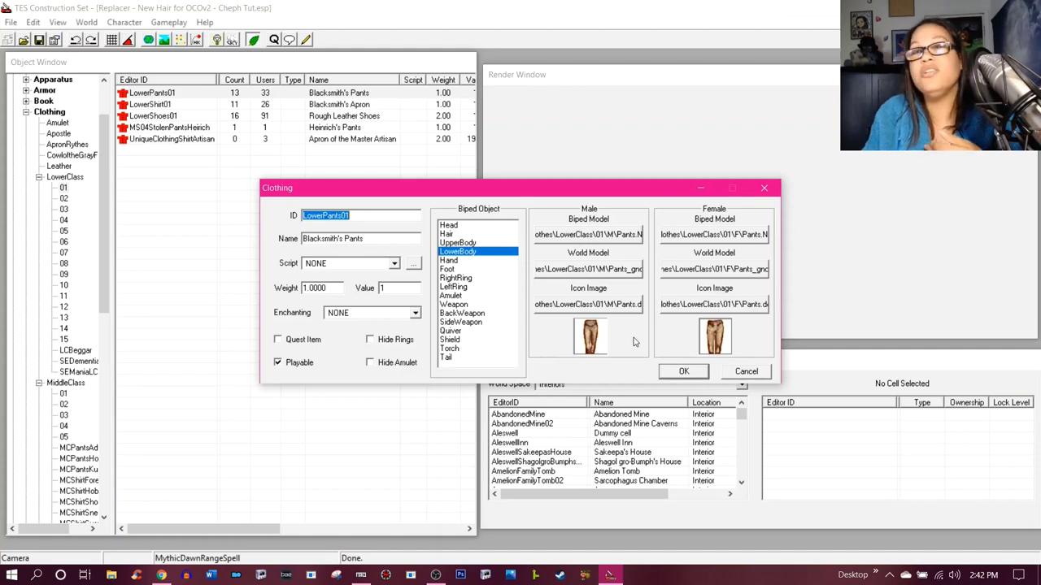
click(745, 371)
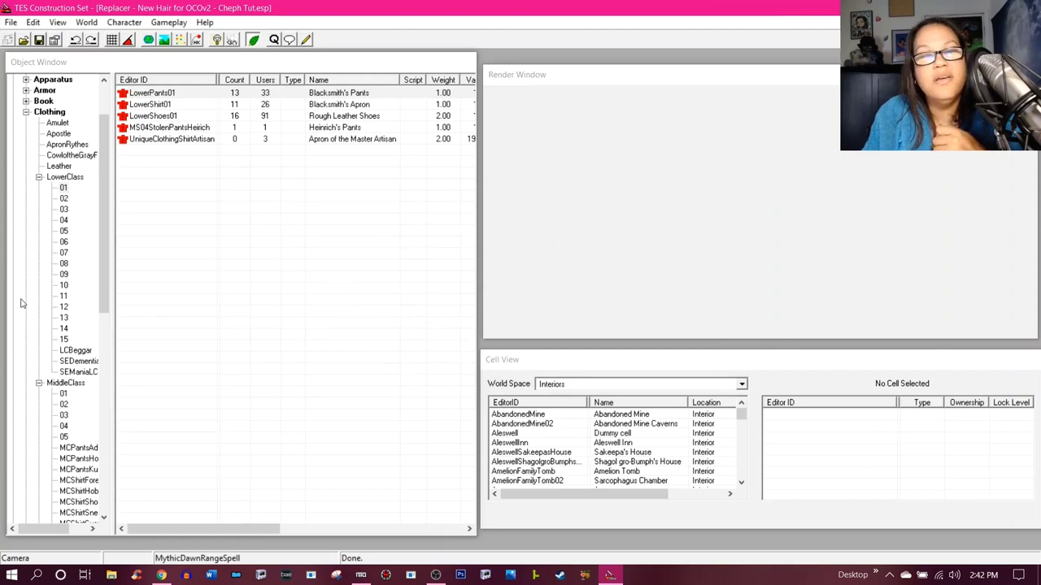
click(221, 217)
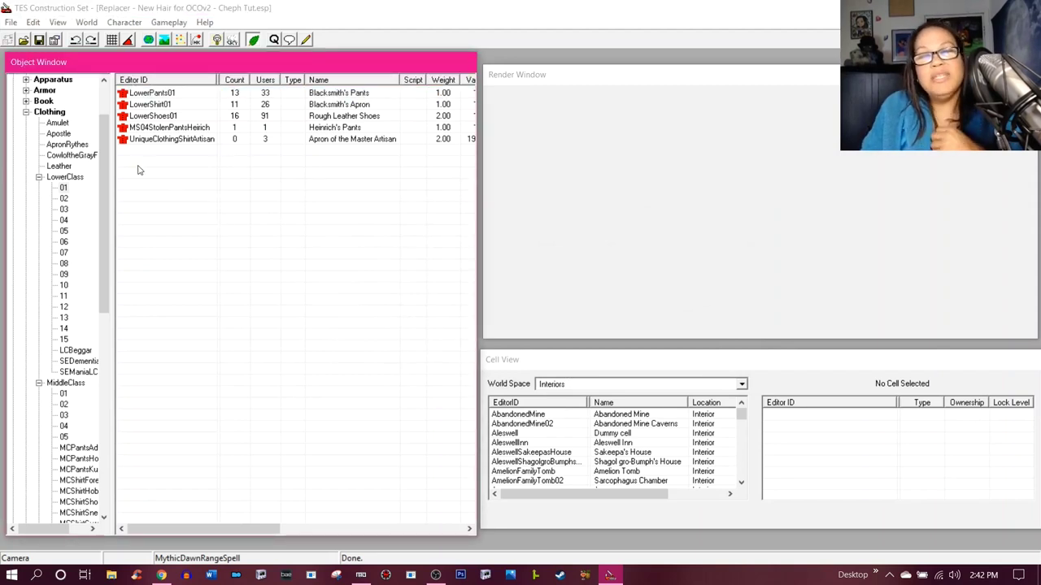
drag(101, 228, 121, 279)
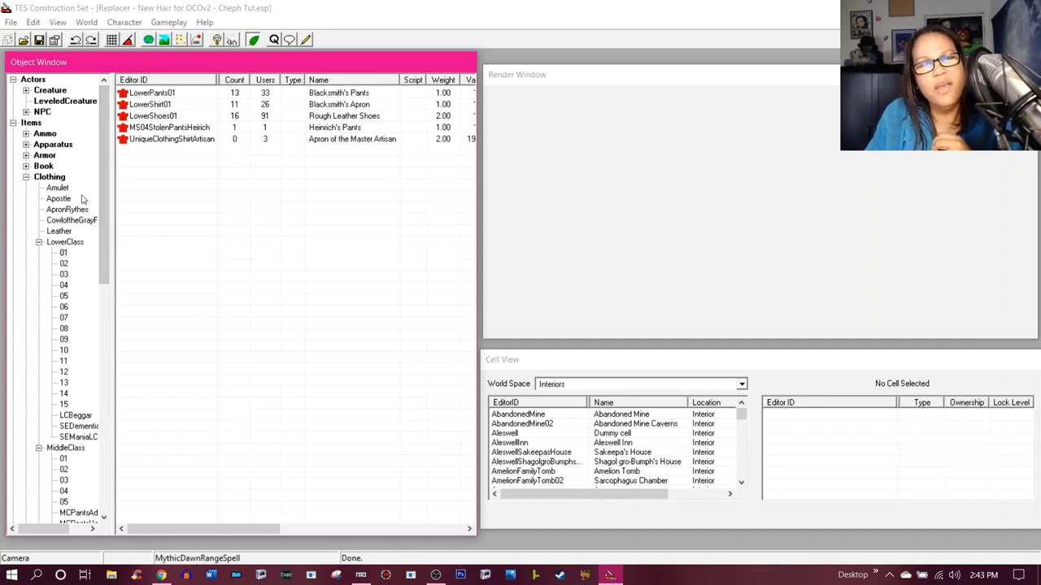
click(26, 178)
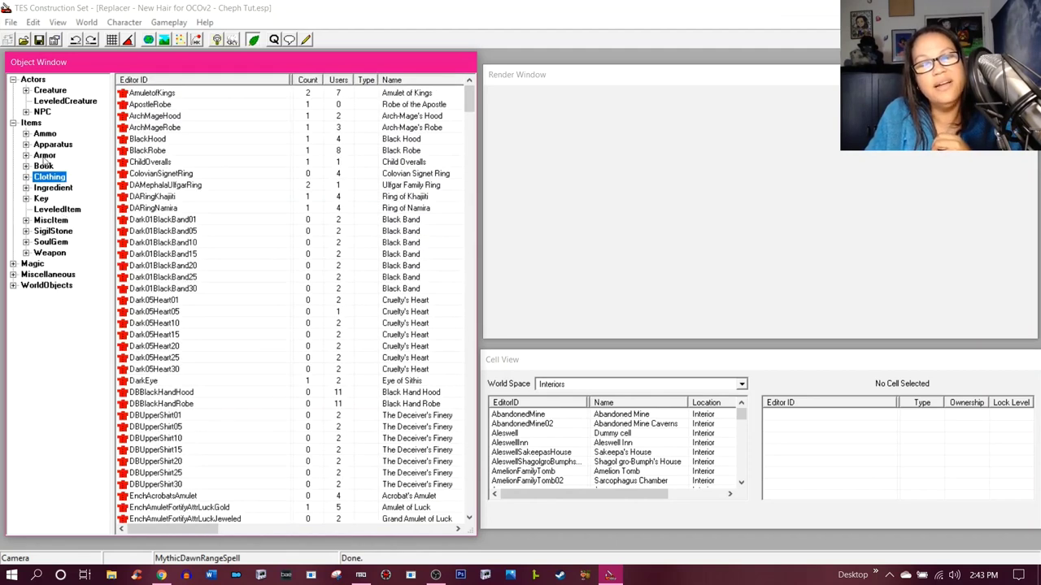
- Expand the NPC category and browse the list of male Dark Elf NPCs
click(26, 112)
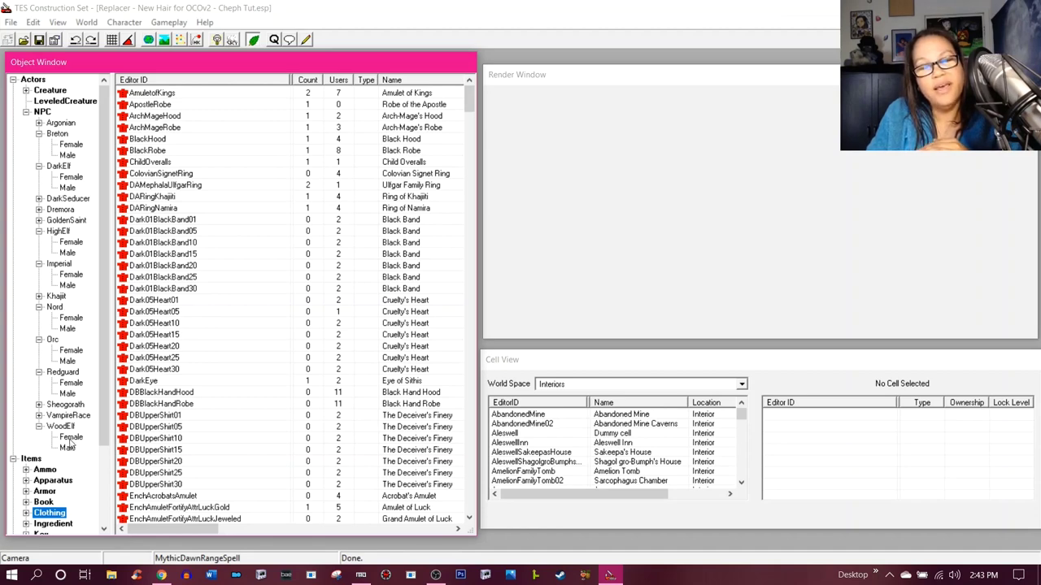
click(68, 188)
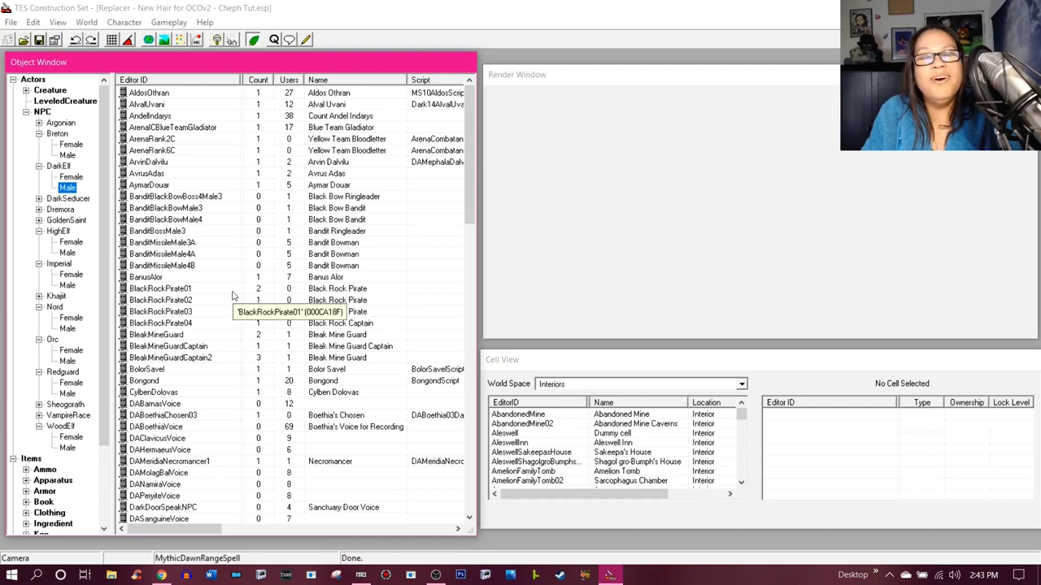
scroll(232, 296, down, 3)
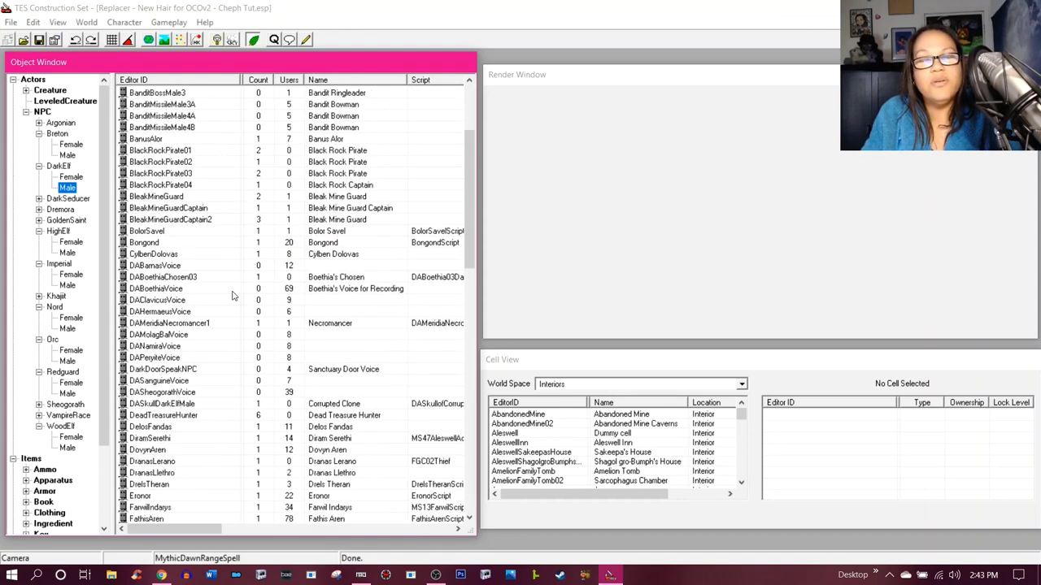
scroll(232, 296, down, 2)
scroll(232, 296, up, 3)
scroll(232, 296, up, 3)
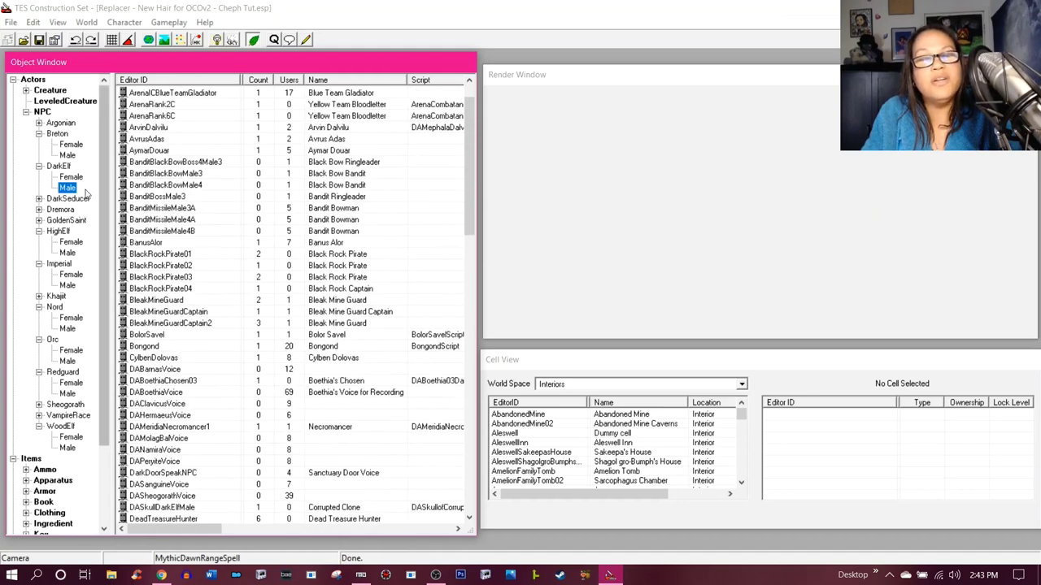
- Collapse the DarkElf group and look through the male High Elf NPCs to the end of the list
click(38, 166)
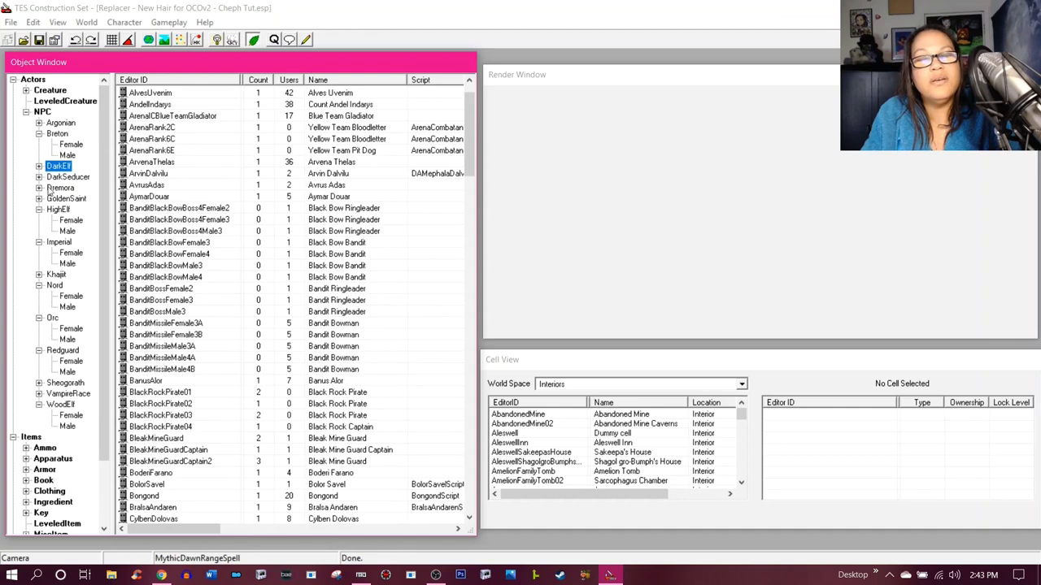
click(67, 231)
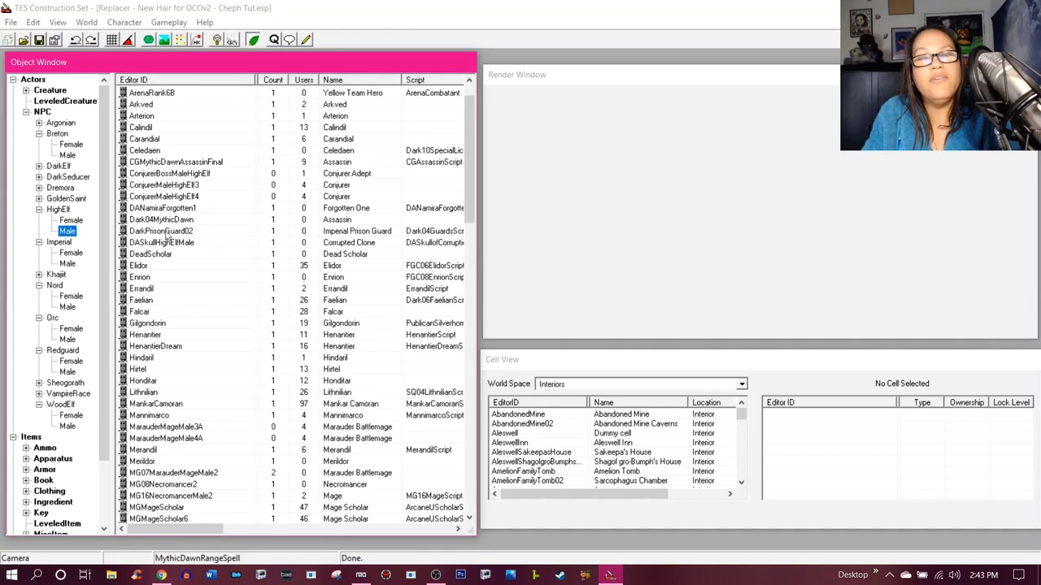
scroll(252, 317, down, 7)
scroll(253, 319, down, 20)
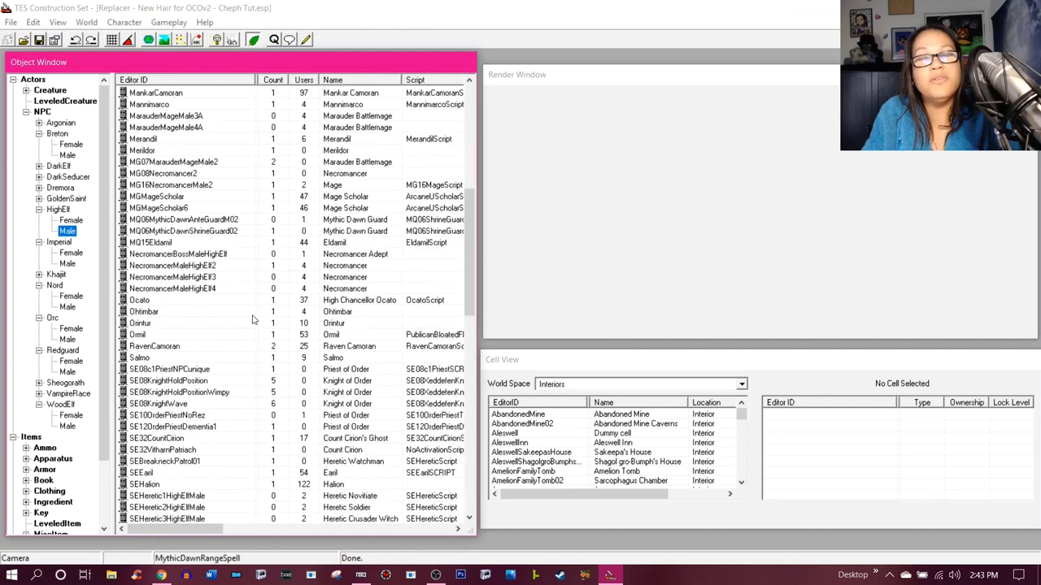
scroll(252, 319, down, 1)
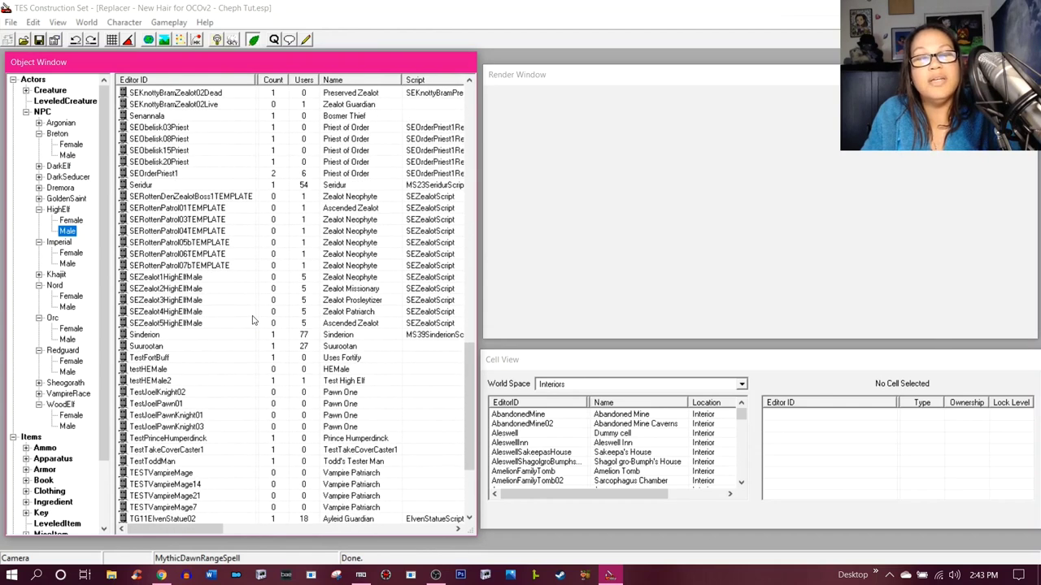
scroll(252, 320, down, 3)
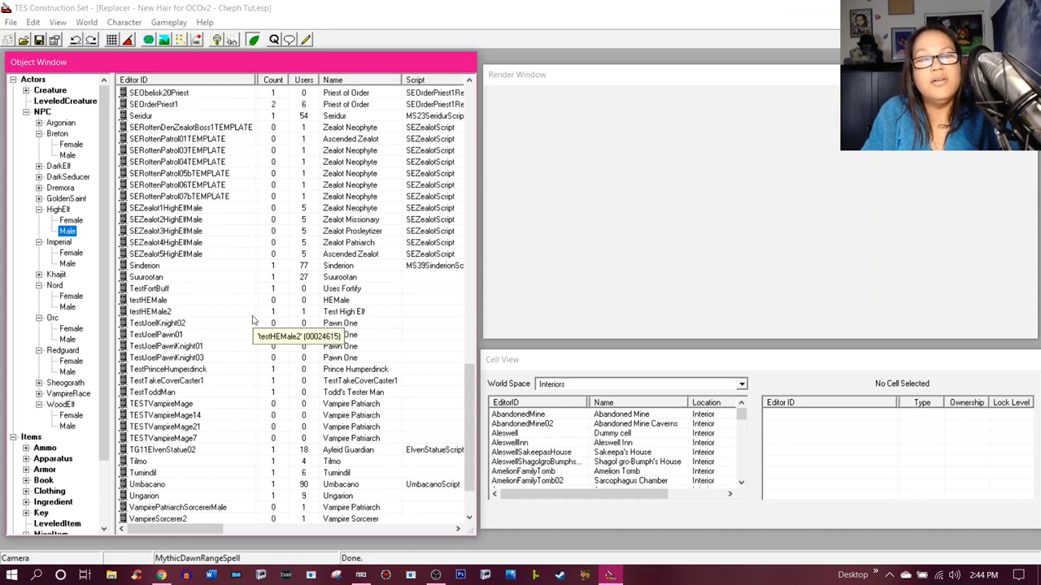
scroll(252, 320, down, 2)
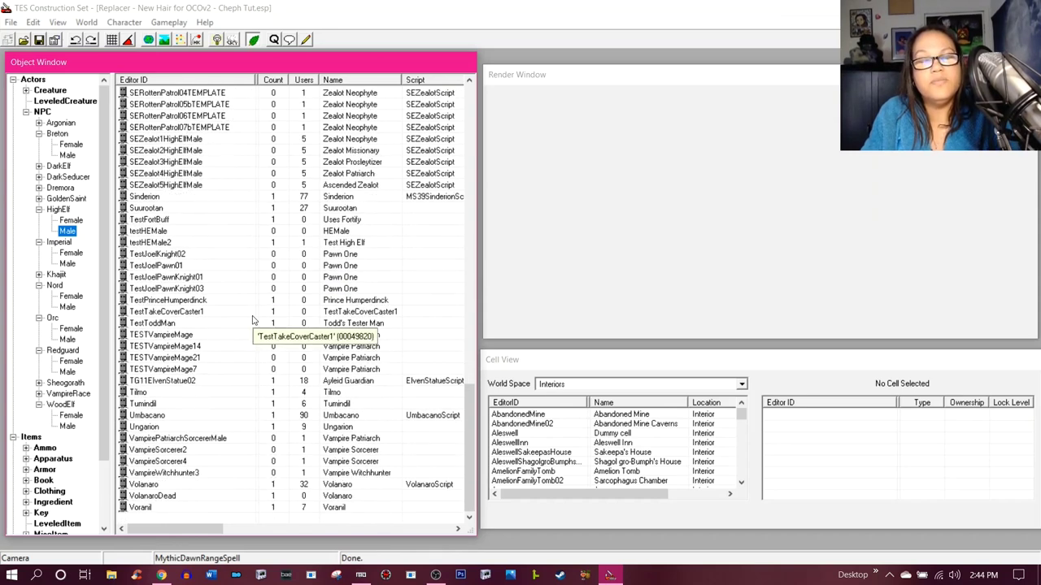
- Look back through the male High Elf NPCs up to the start of the list
scroll(253, 320, up, 8)
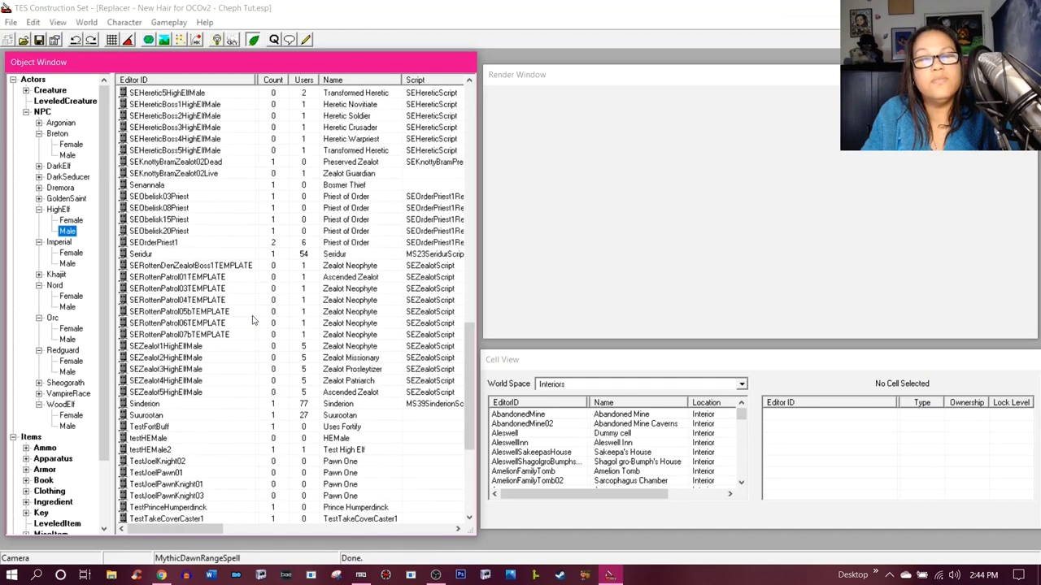
scroll(253, 319, up, 6)
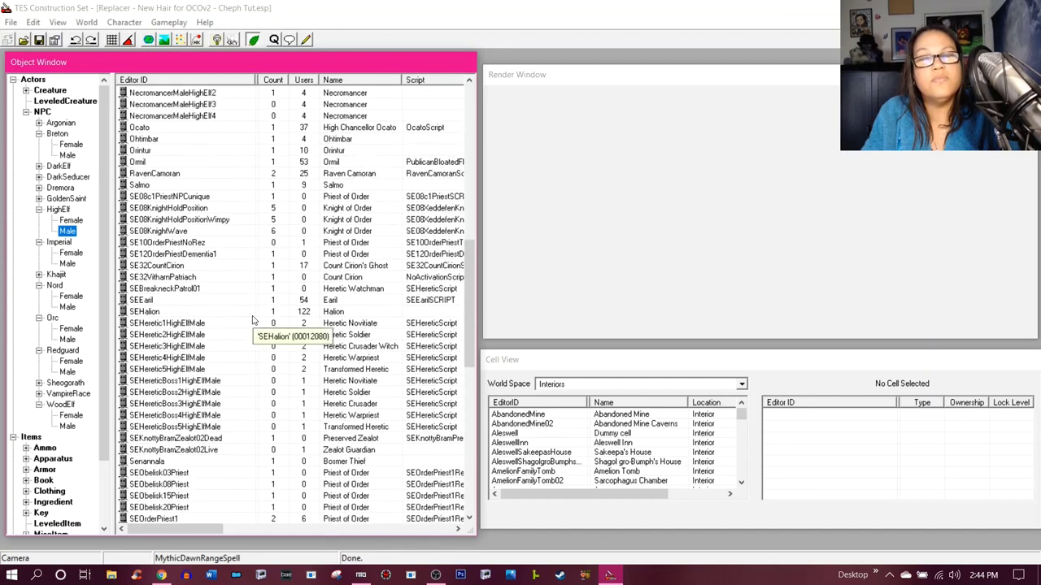
scroll(252, 319, up, 1)
scroll(252, 320, up, 4)
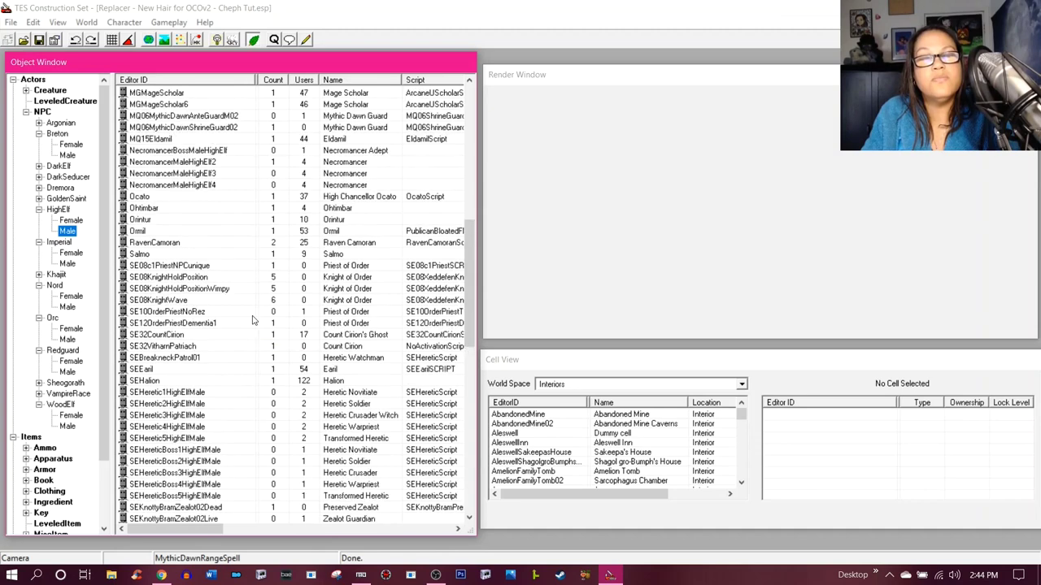
scroll(252, 320, up, 3)
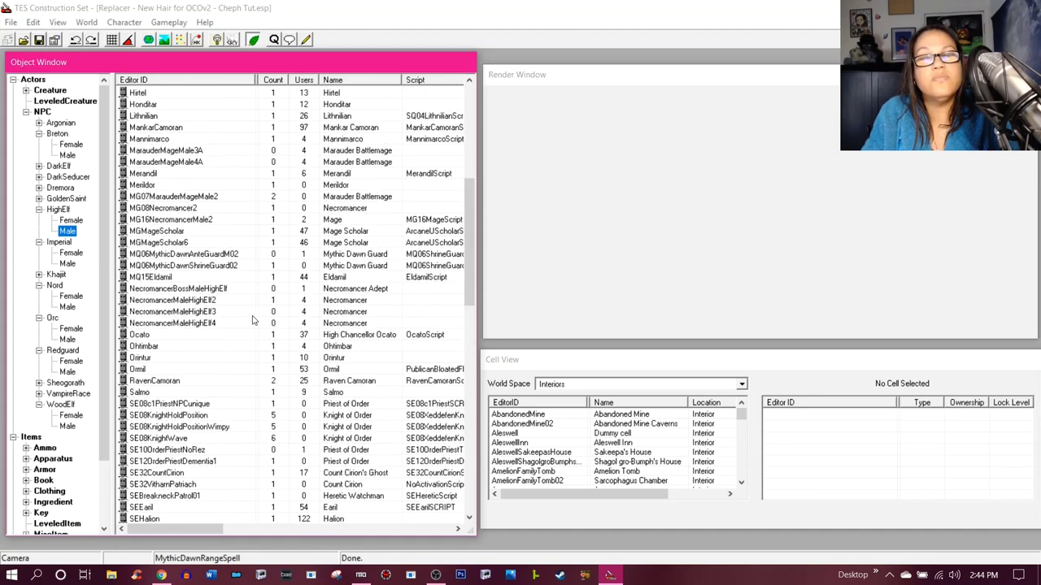
scroll(252, 319, up, 1)
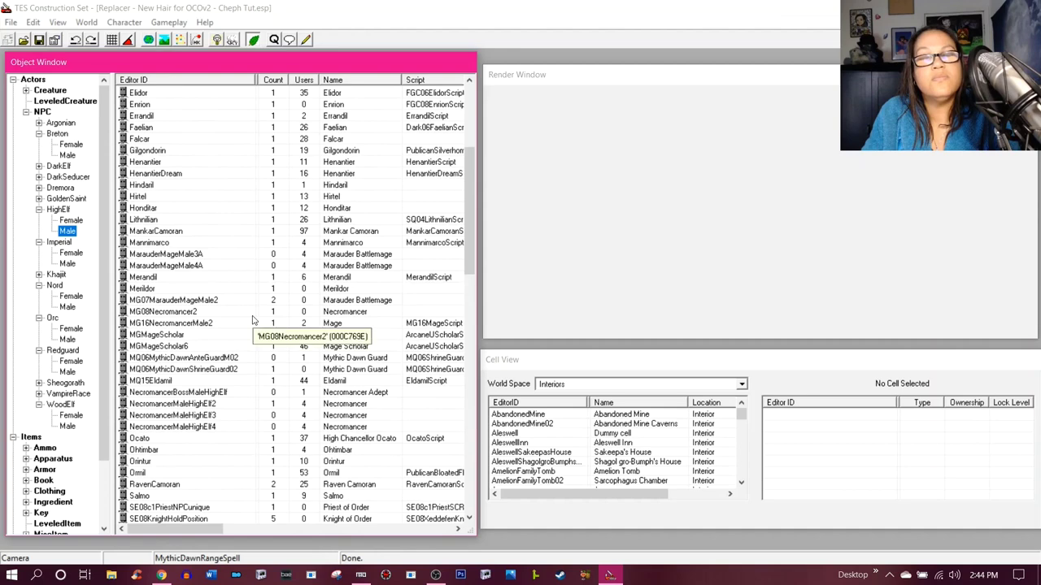
scroll(252, 320, up, 1)
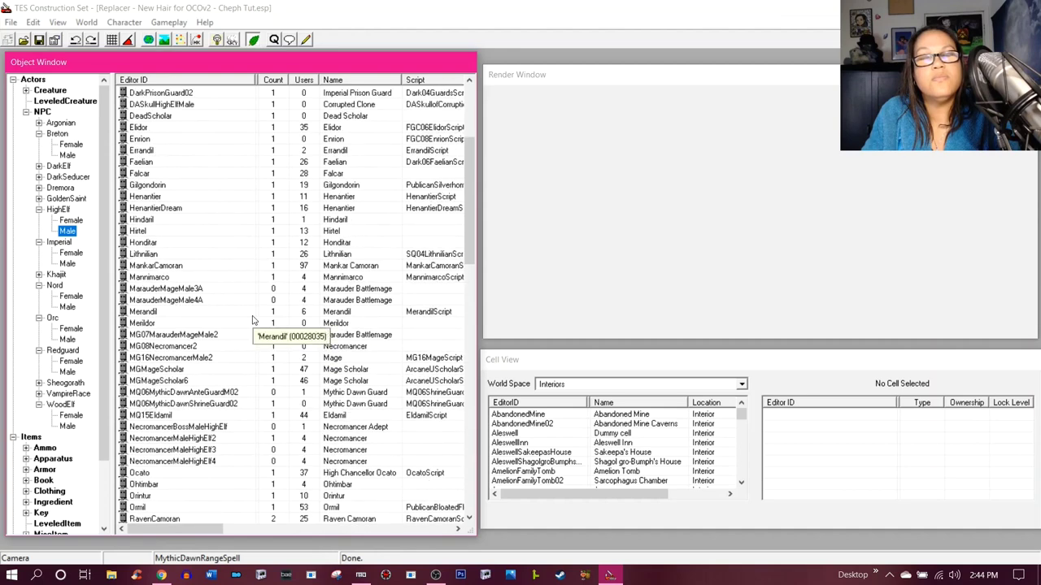
scroll(252, 319, up, 1)
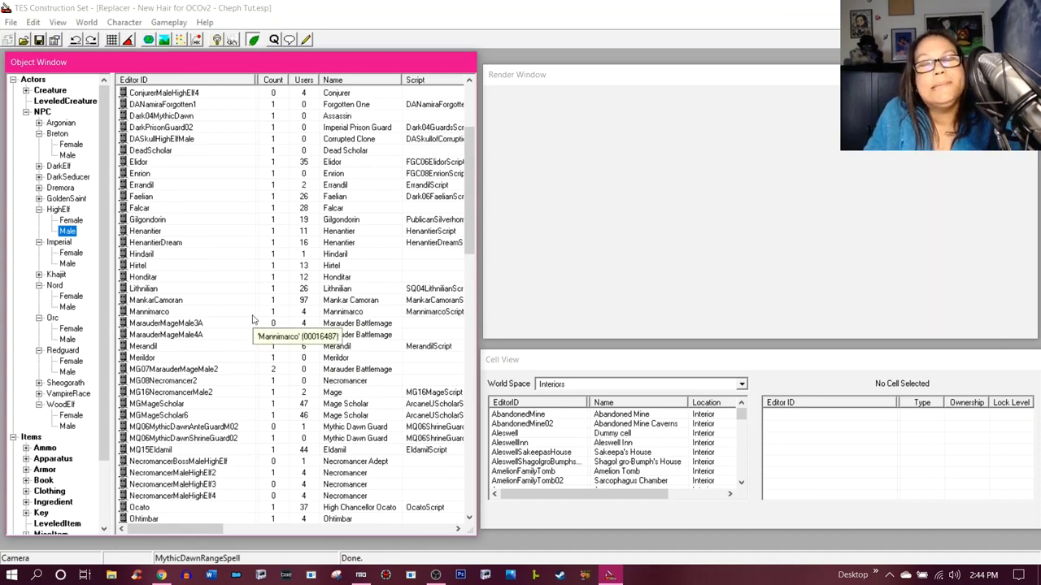
scroll(252, 311, up, 1)
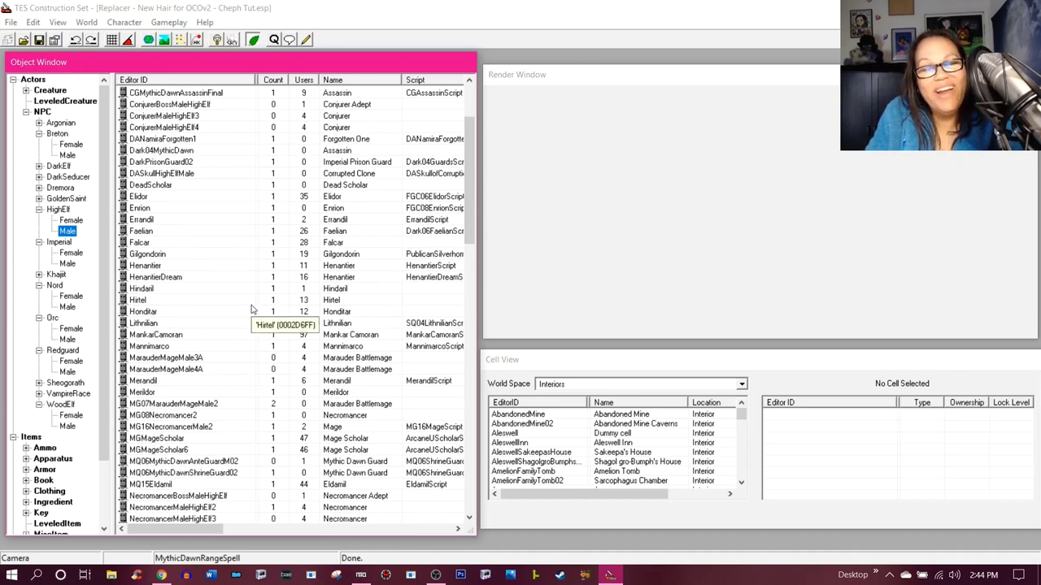
scroll(251, 309, up, 1)
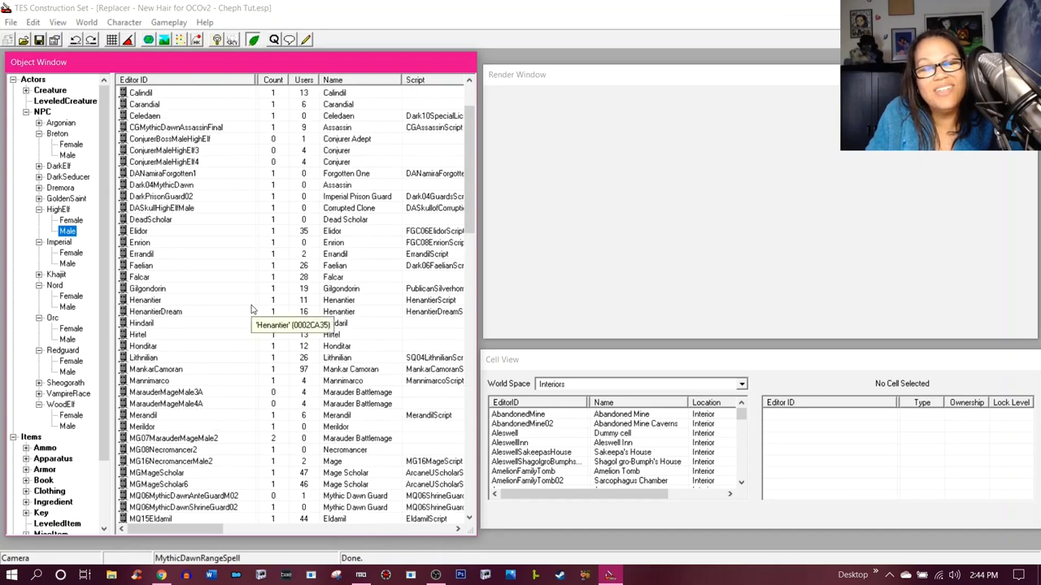
scroll(251, 309, up, 2)
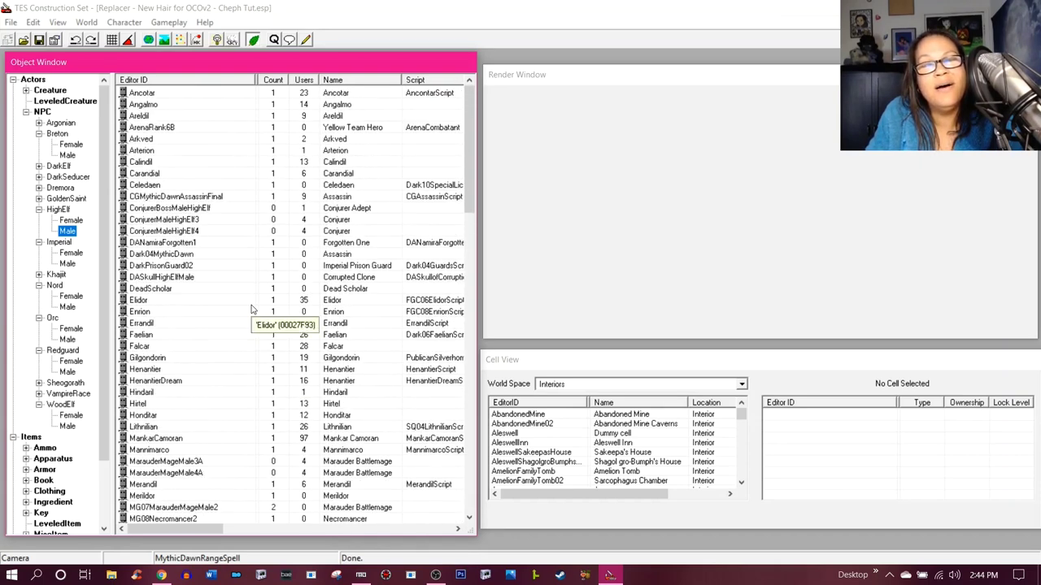
- Open the male High Elf NPC Calindil and set his hair to ElfMaleTopKnot
double_click(140, 162)
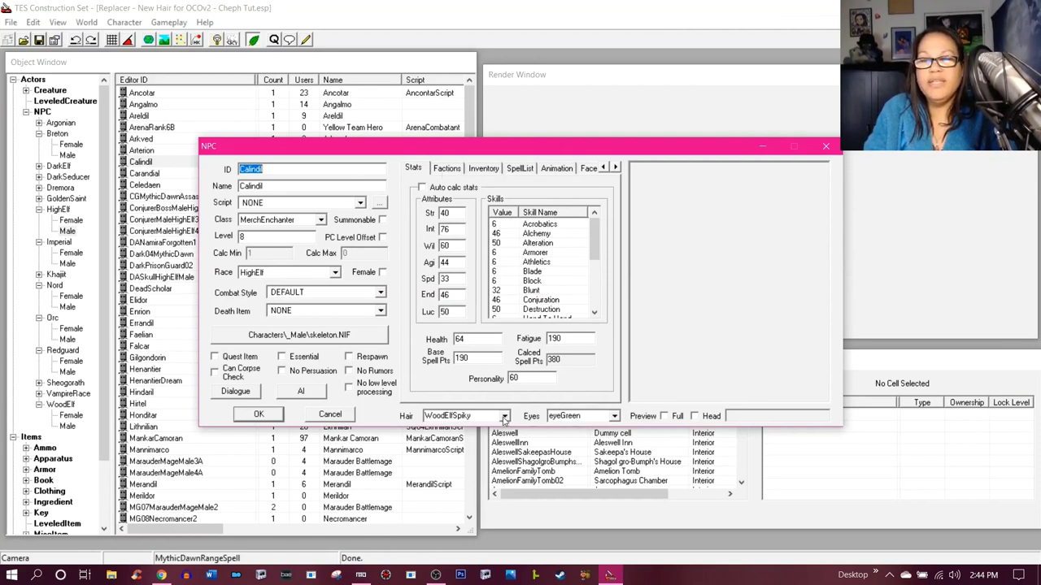
click(504, 416)
scroll(486, 471, up, 1)
scroll(485, 470, up, 2)
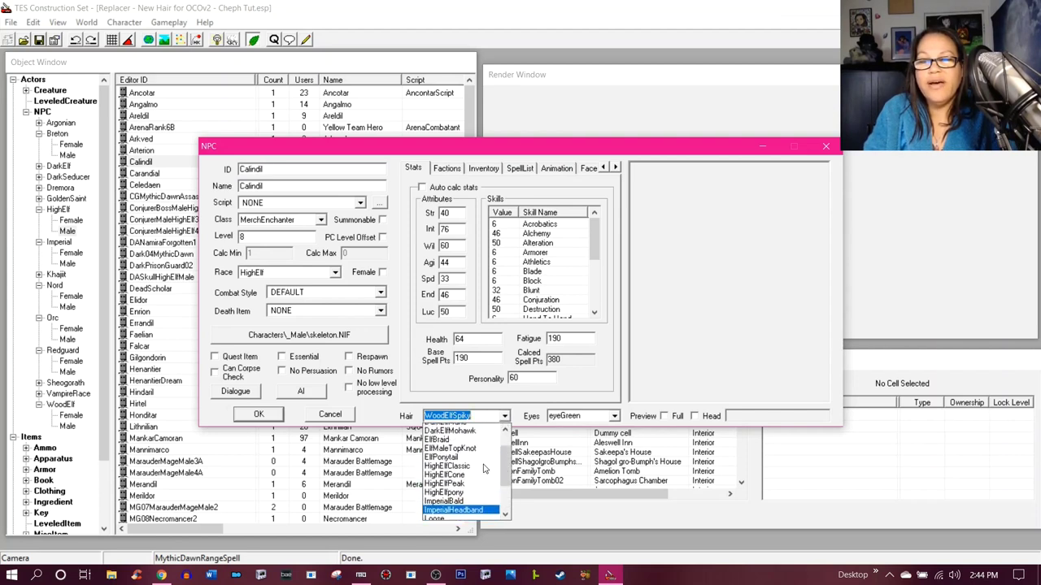
click(485, 460)
- Preview Calindil's head from the side, view his Face settings, and accept the hair change
click(696, 416)
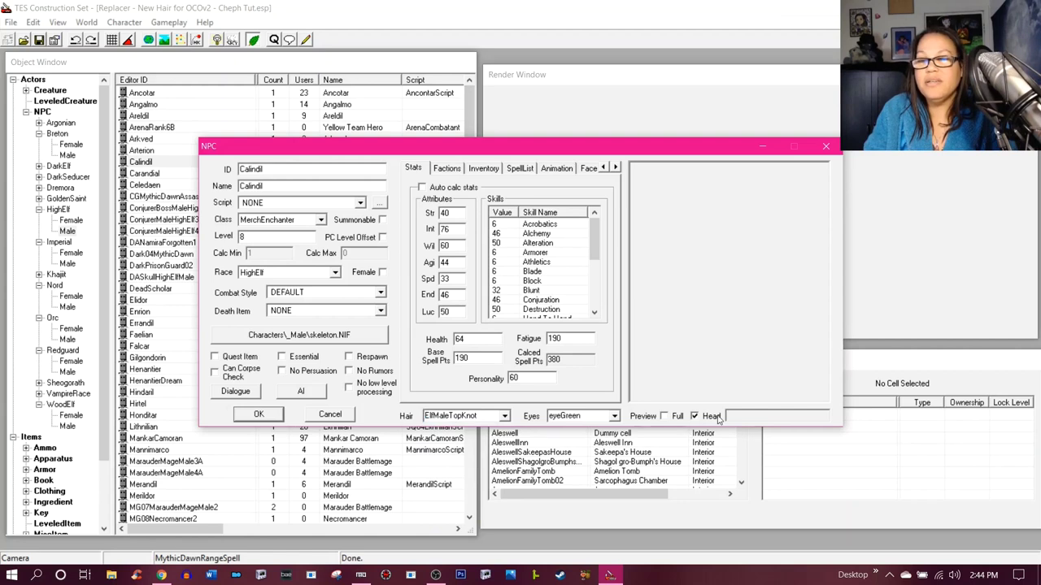
drag(800, 350, 710, 352)
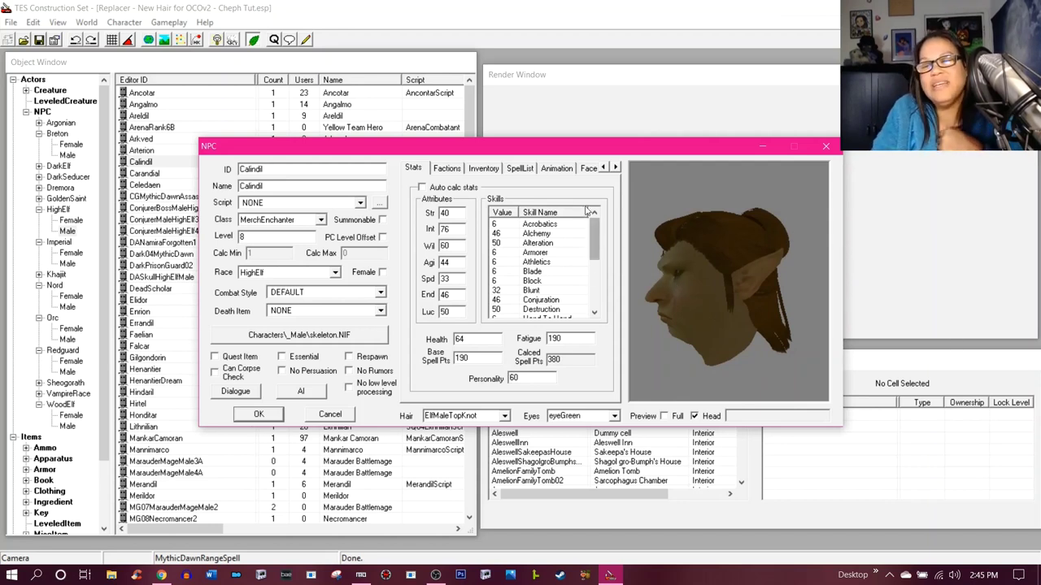
click(588, 167)
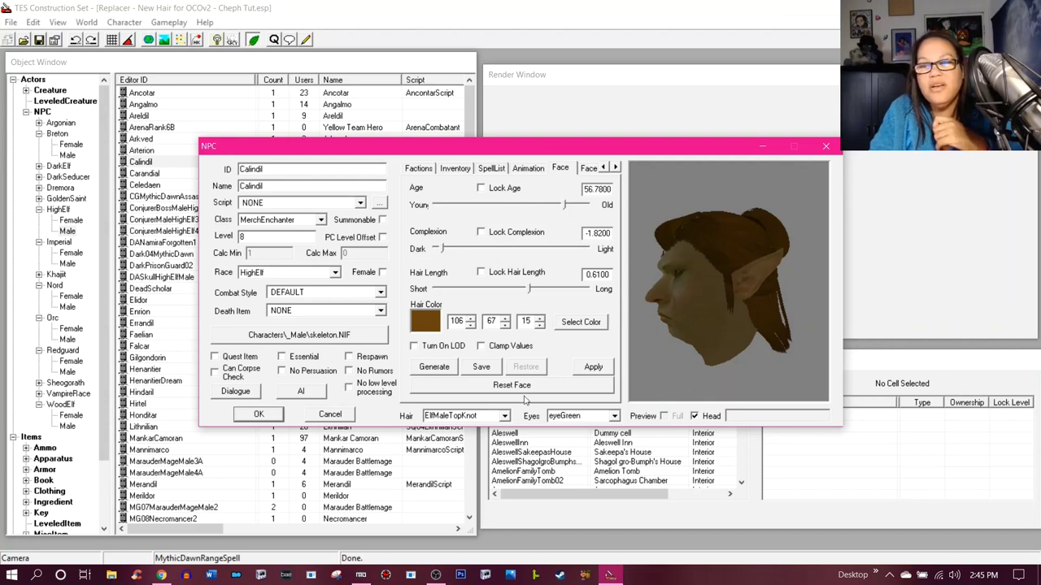
click(257, 415)
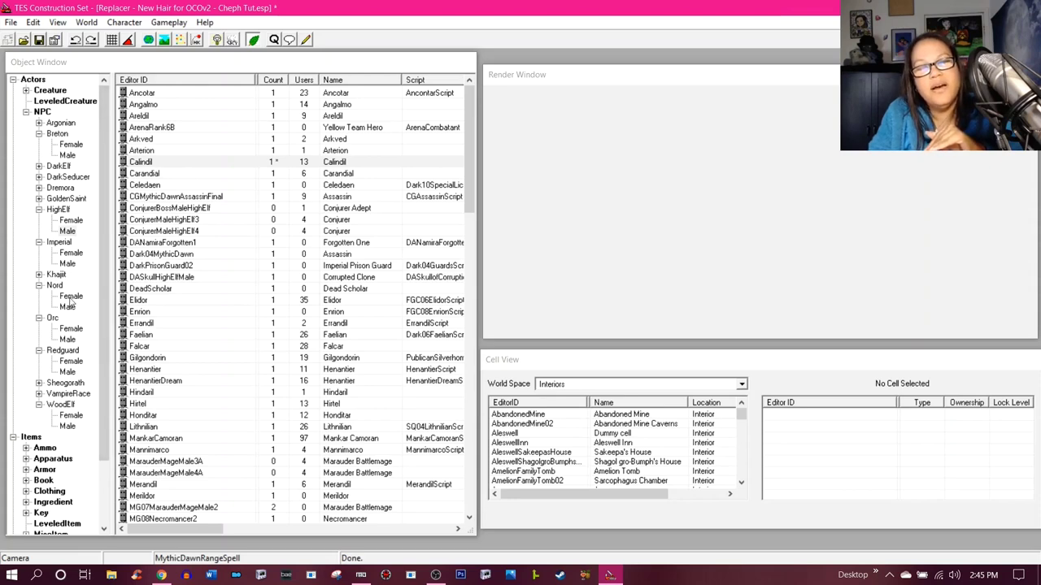
- Browse the male Wood Elf NPCs, open Thoronir's record, and preview his head
click(68, 426)
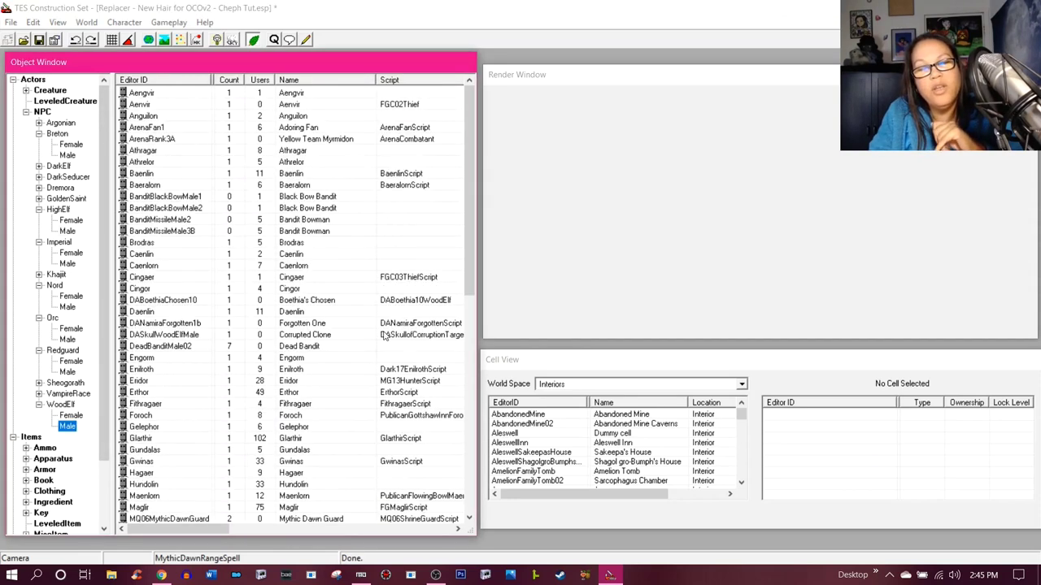
scroll(384, 336, down, 1)
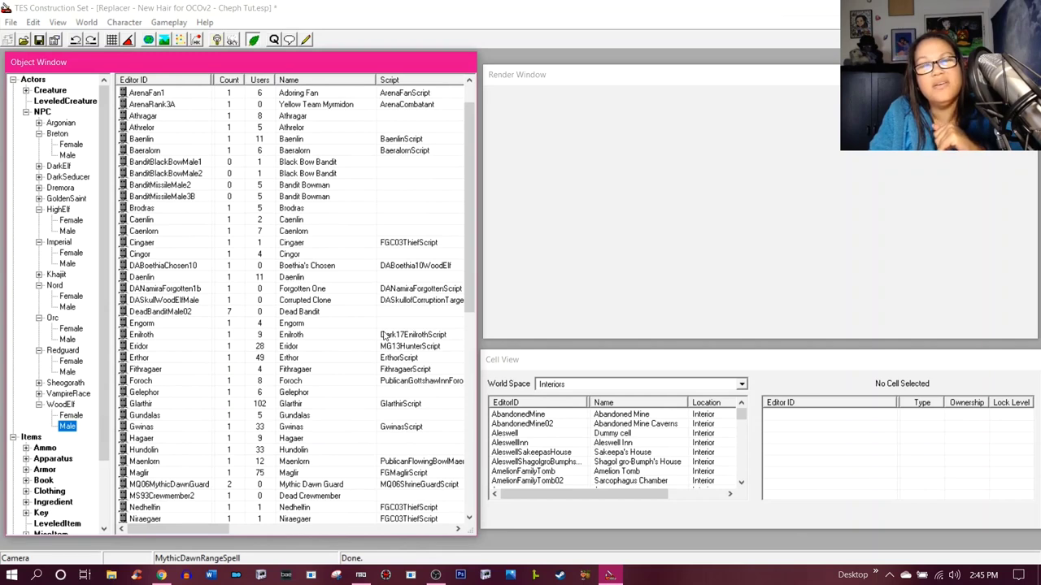
scroll(385, 335, down, 3)
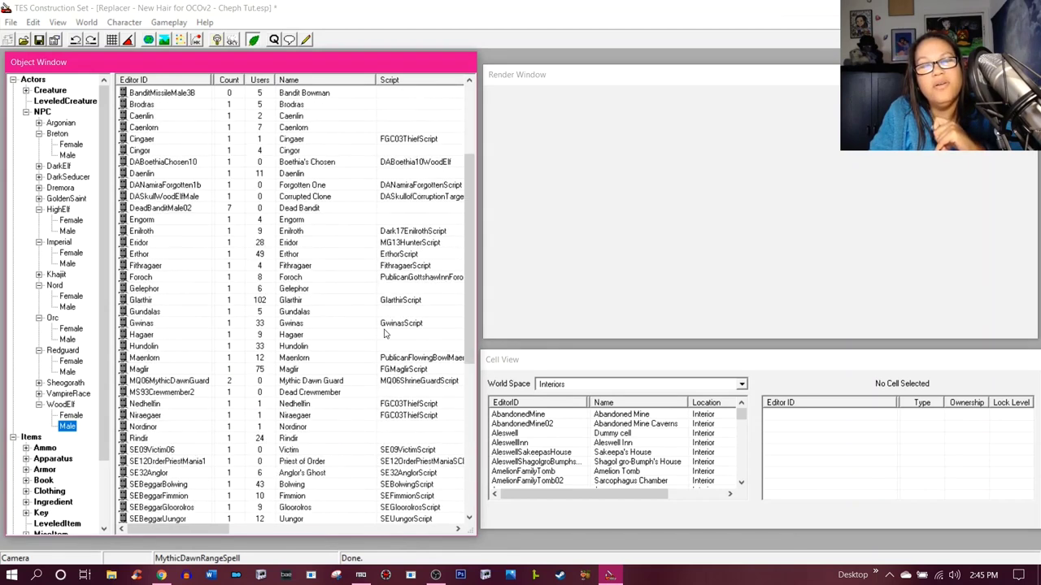
scroll(385, 333, down, 2)
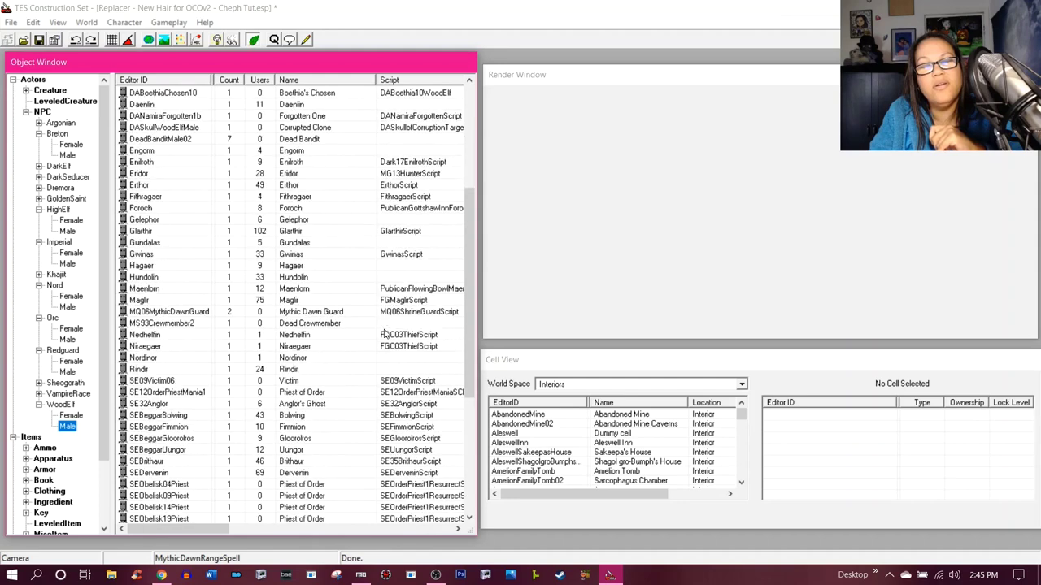
scroll(385, 334, down, 2)
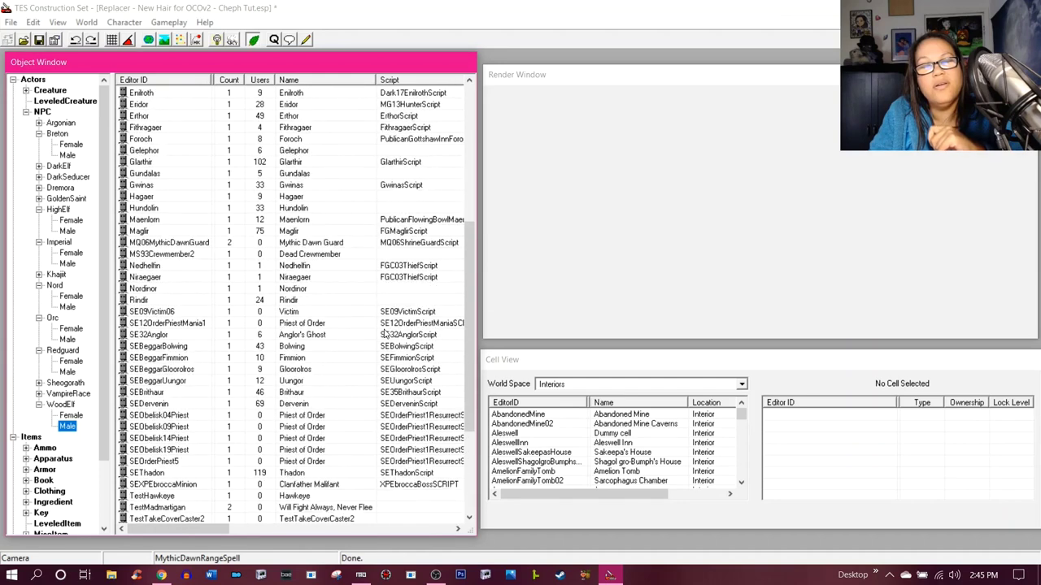
scroll(384, 334, down, 3)
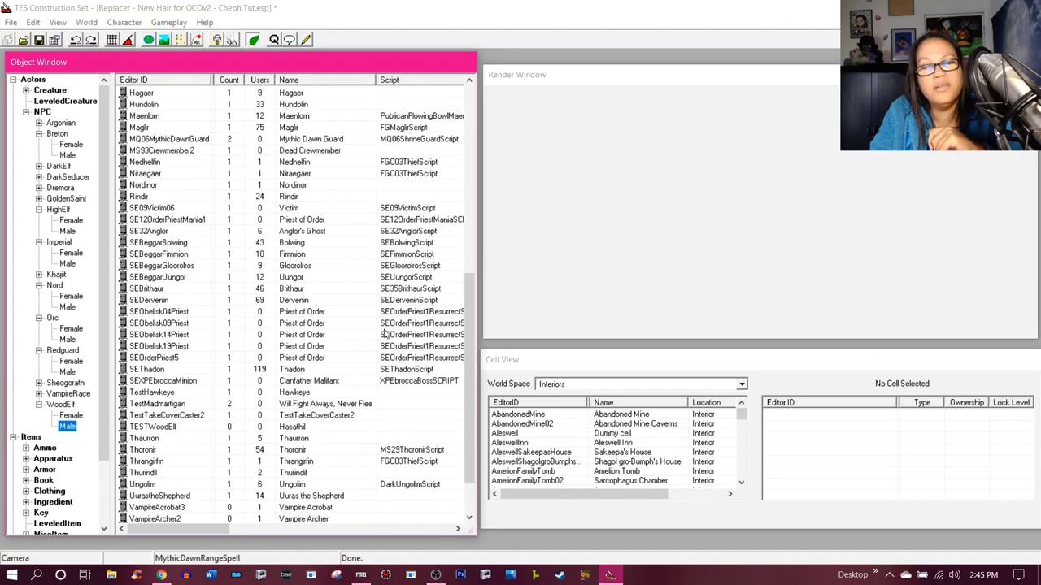
double_click(173, 449)
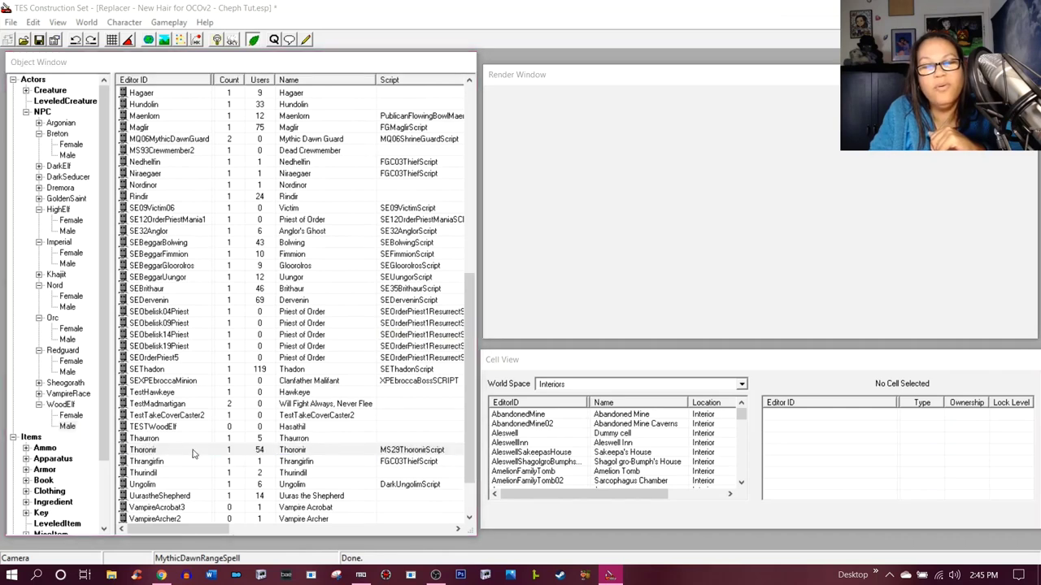
click(709, 416)
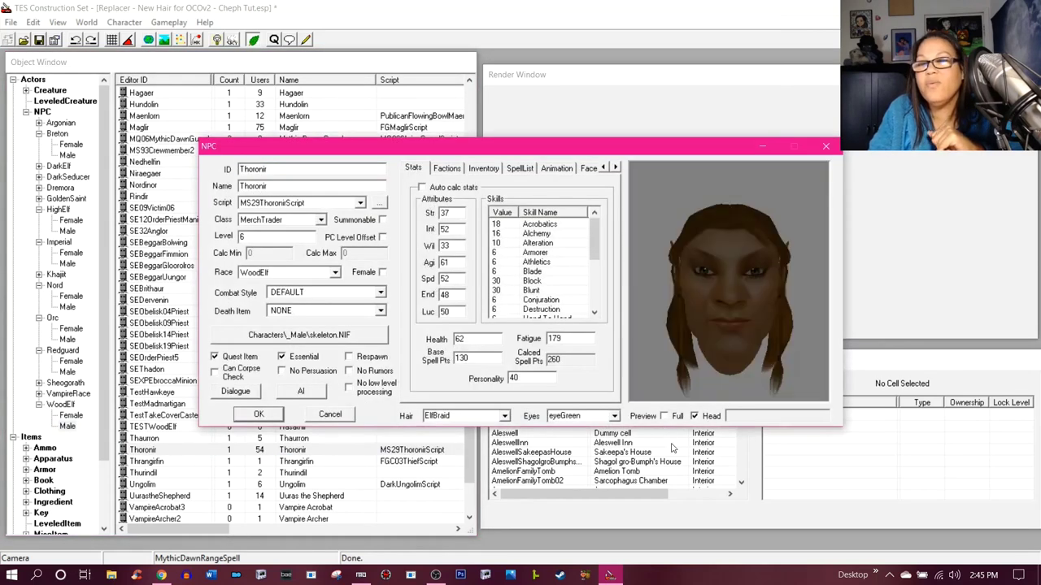
mouse_move(757, 396)
mouse_down()
mouse_move(662, 387)
mouse_move(753, 386)
mouse_up()
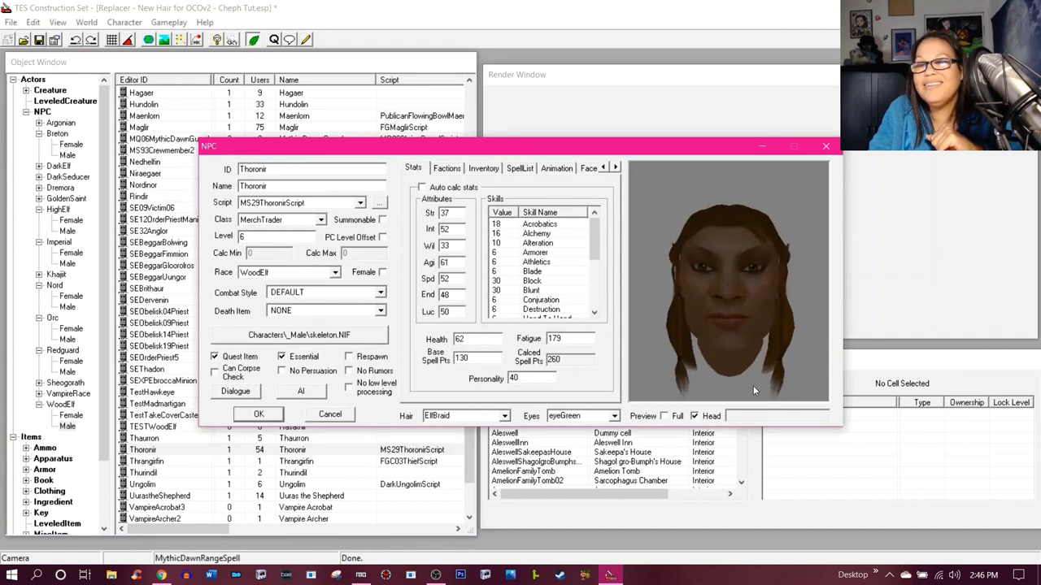
- Set Thoronir's hair to ElfMaleTopKnot, accept the change, and save the plugin
click(582, 416)
click(612, 416)
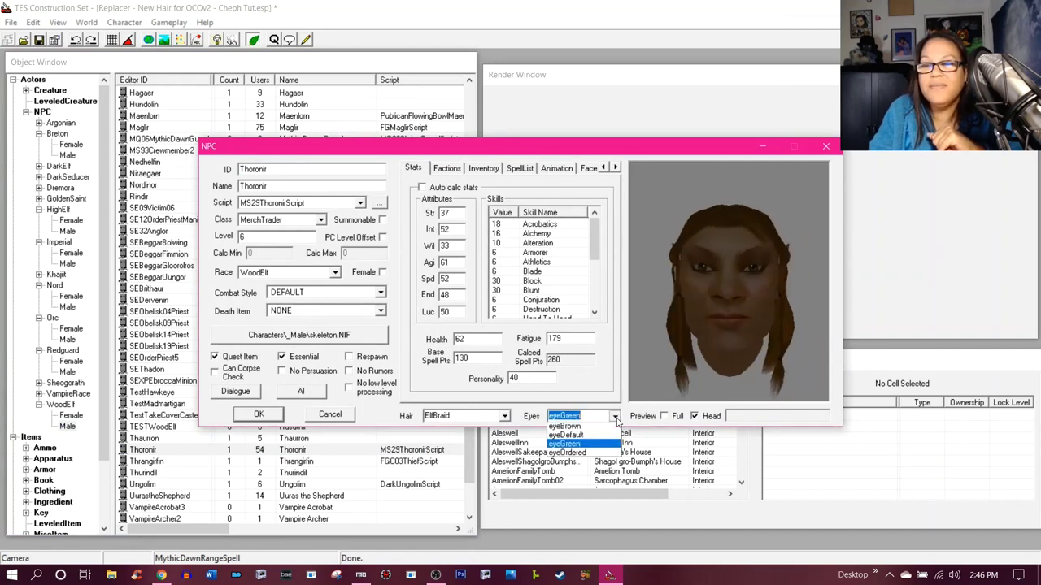
click(504, 415)
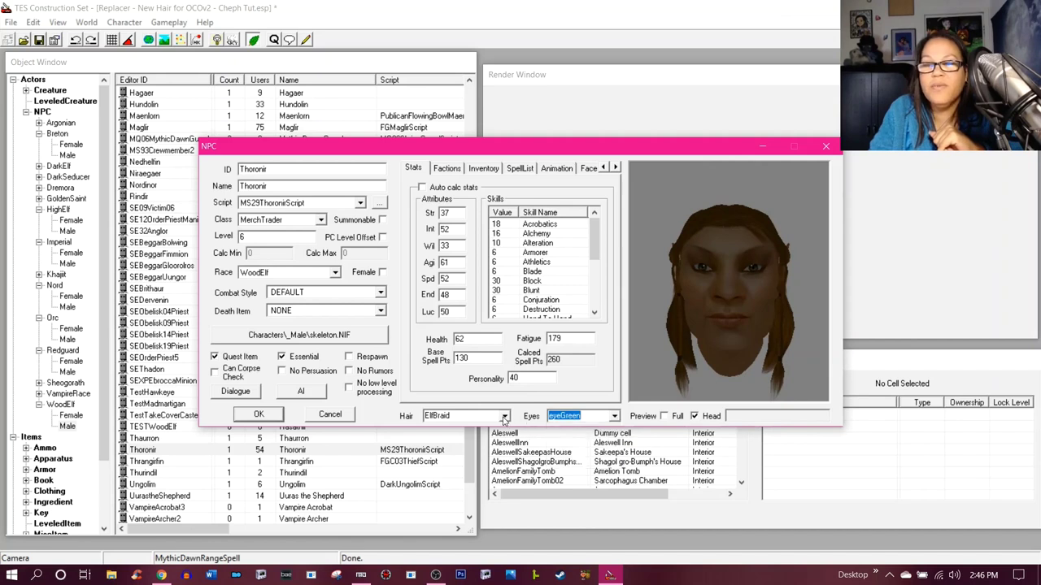
click(504, 415)
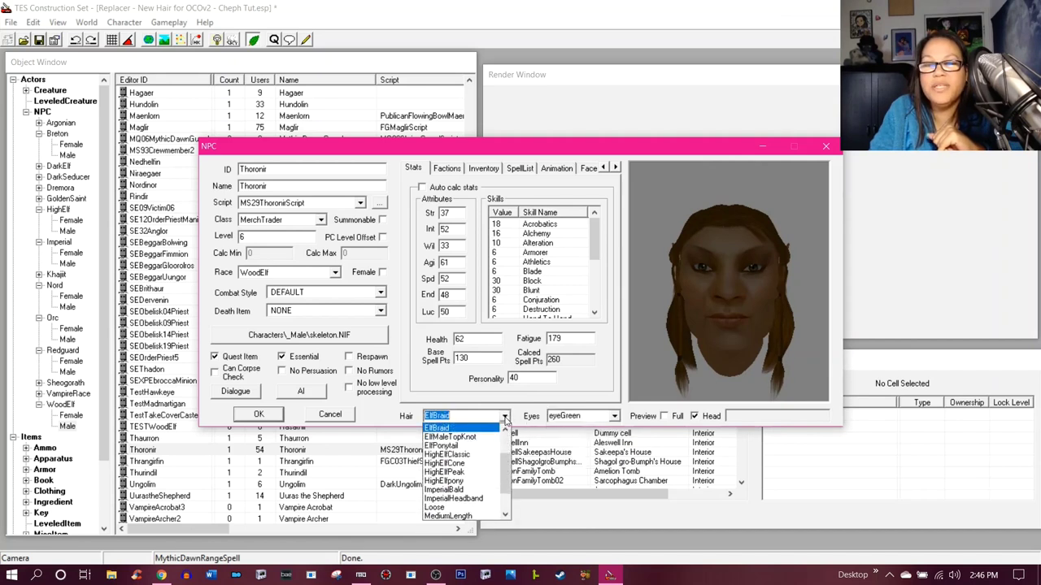
click(489, 436)
mouse_move(746, 386)
mouse_down()
mouse_move(633, 384)
mouse_move(789, 379)
mouse_move(662, 372)
mouse_move(749, 378)
mouse_up()
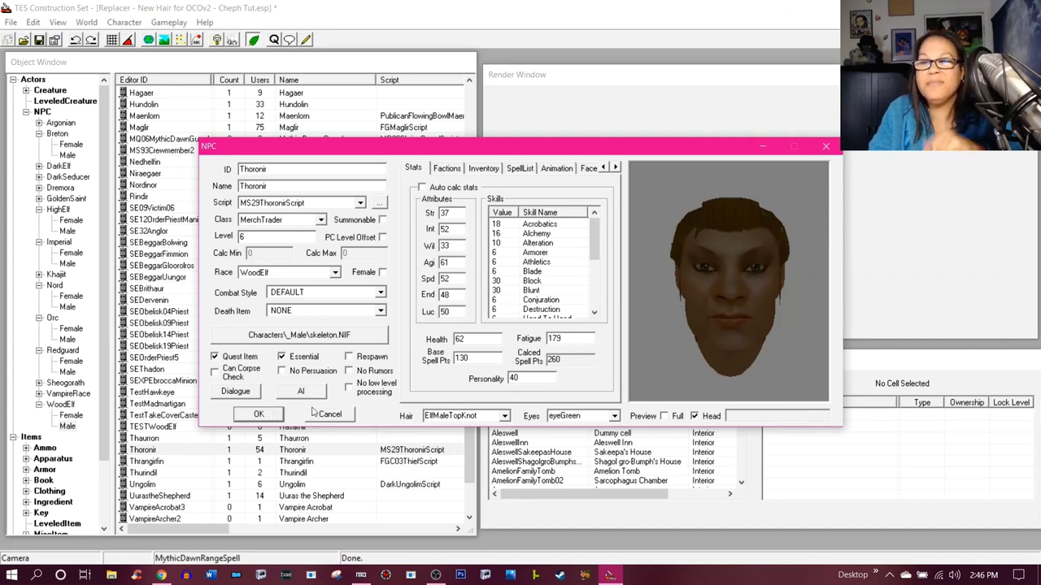
click(249, 417)
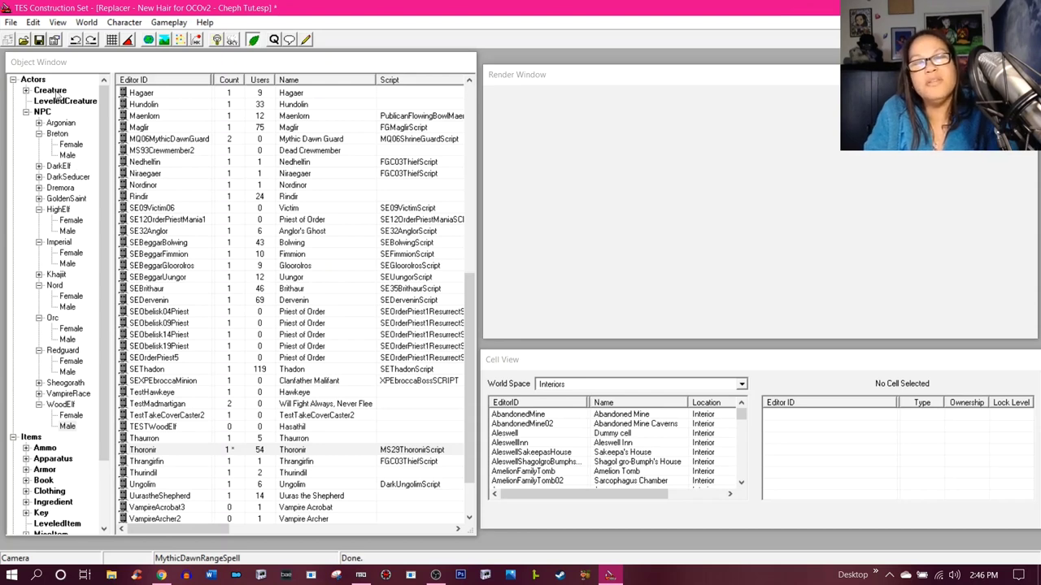
click(39, 42)
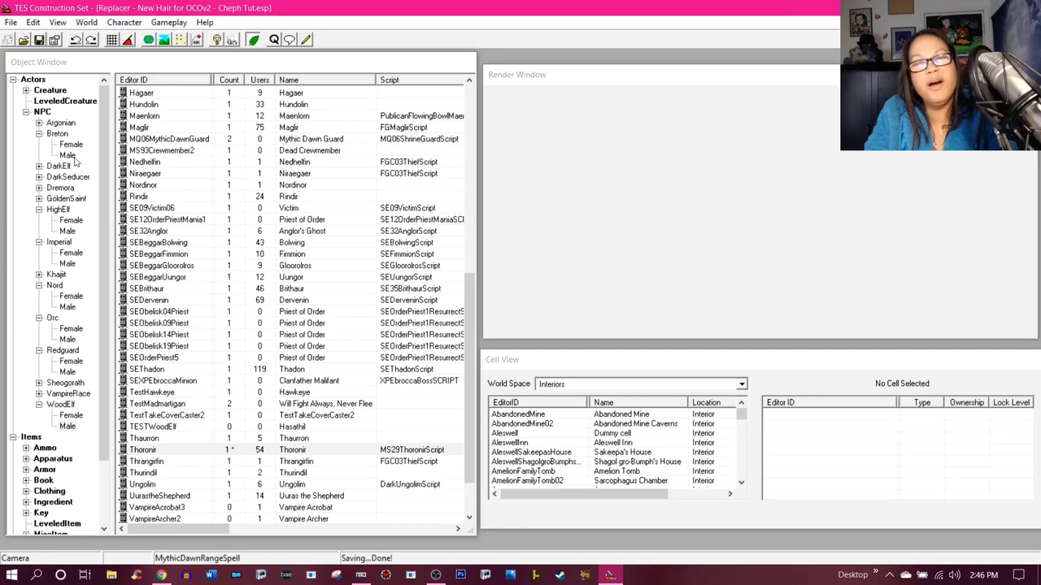
- Exclude Replacer - New Hair for OCOv2 - Cheph Tut.esp from the data files and load only Oblivion.esm
click(23, 41)
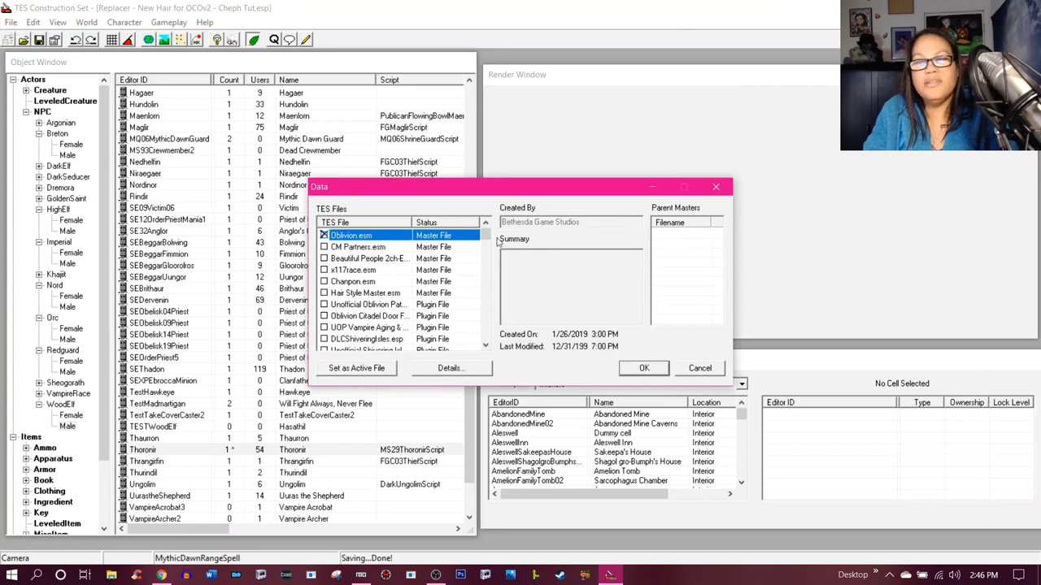
drag(485, 235, 430, 349)
click(324, 340)
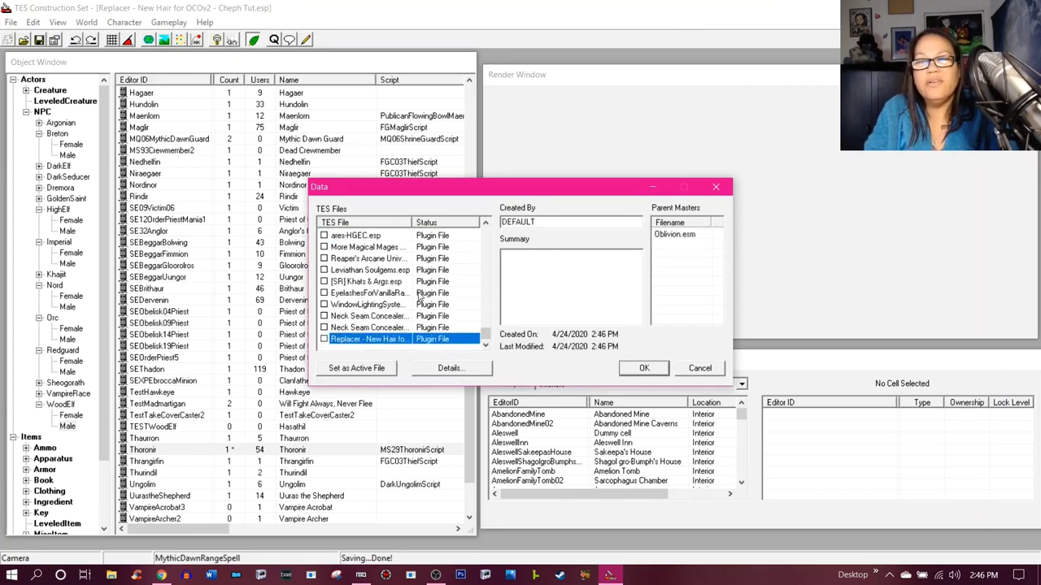
drag(490, 334, 489, 233)
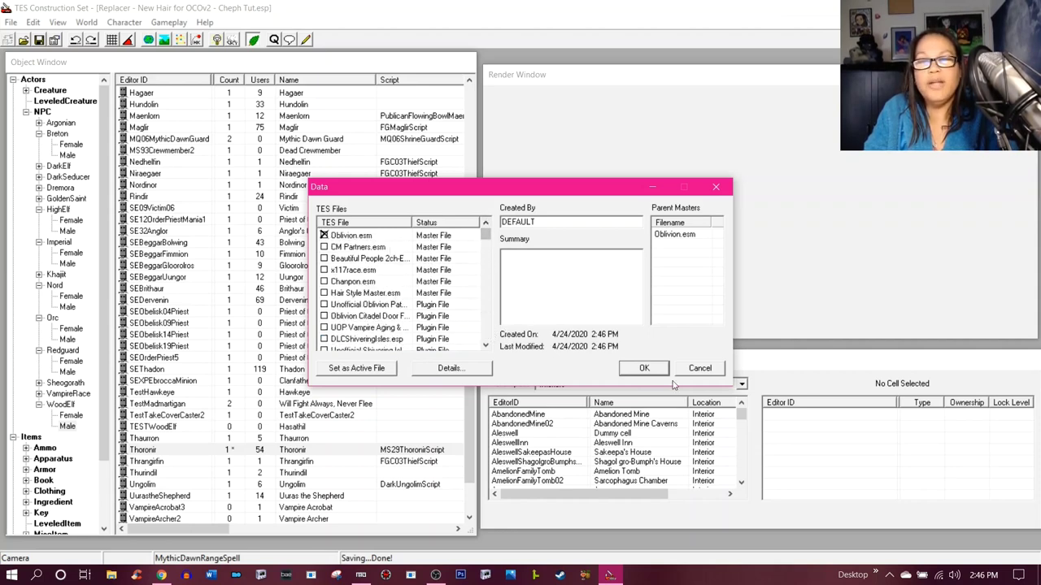
click(644, 370)
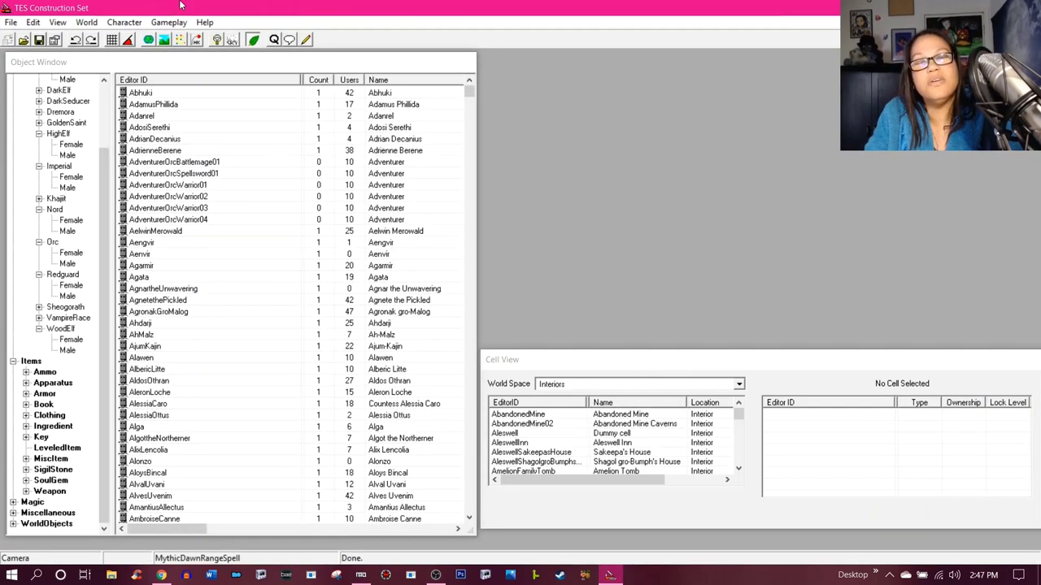
- Open Calindil's record from the male High Elf NPCs and preview his head
drag(100, 236, 101, 149)
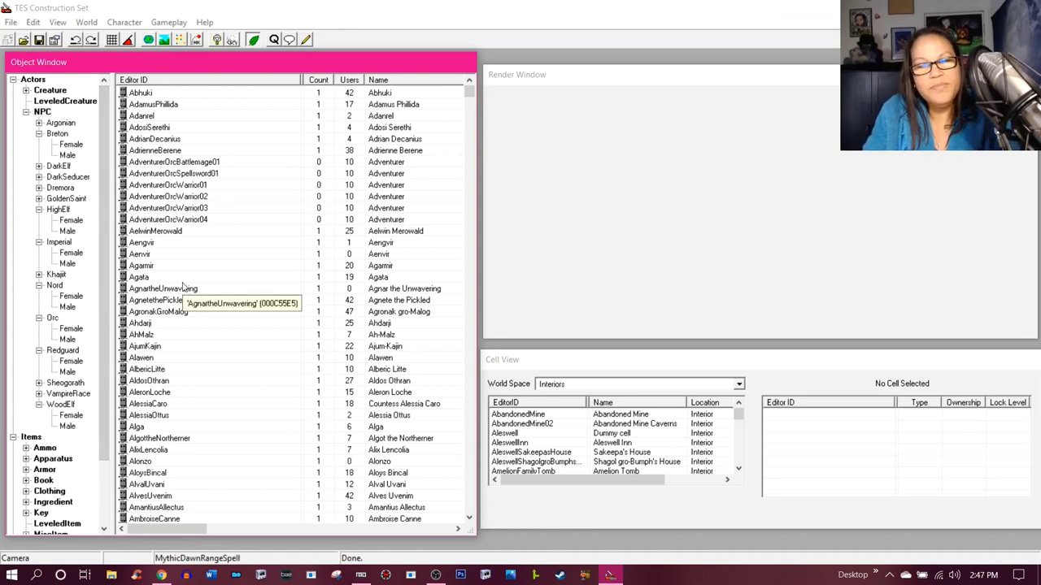
click(67, 231)
scroll(208, 266, down, 4)
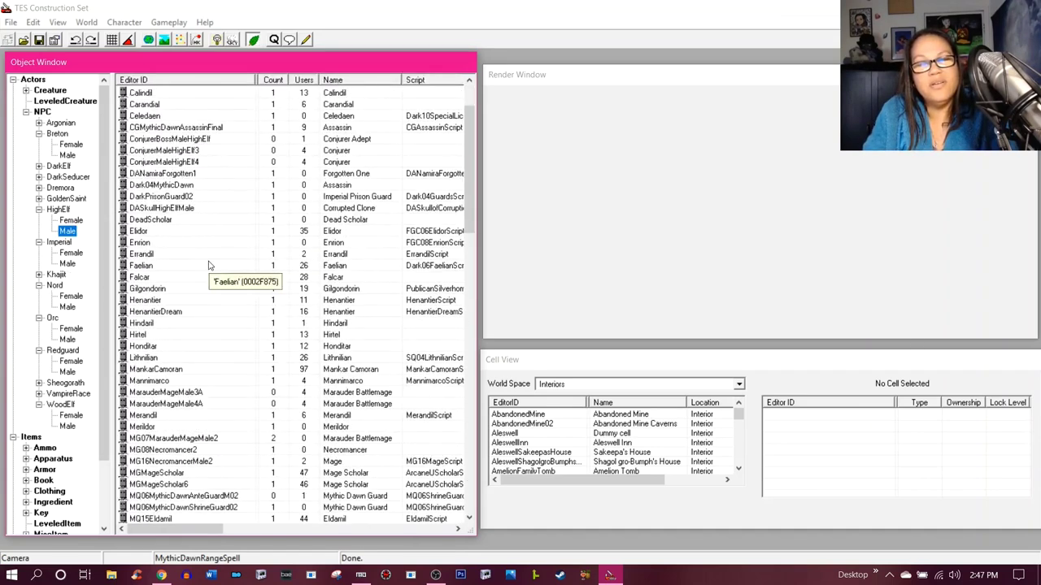
scroll(208, 265, up, 2)
double_click(172, 161)
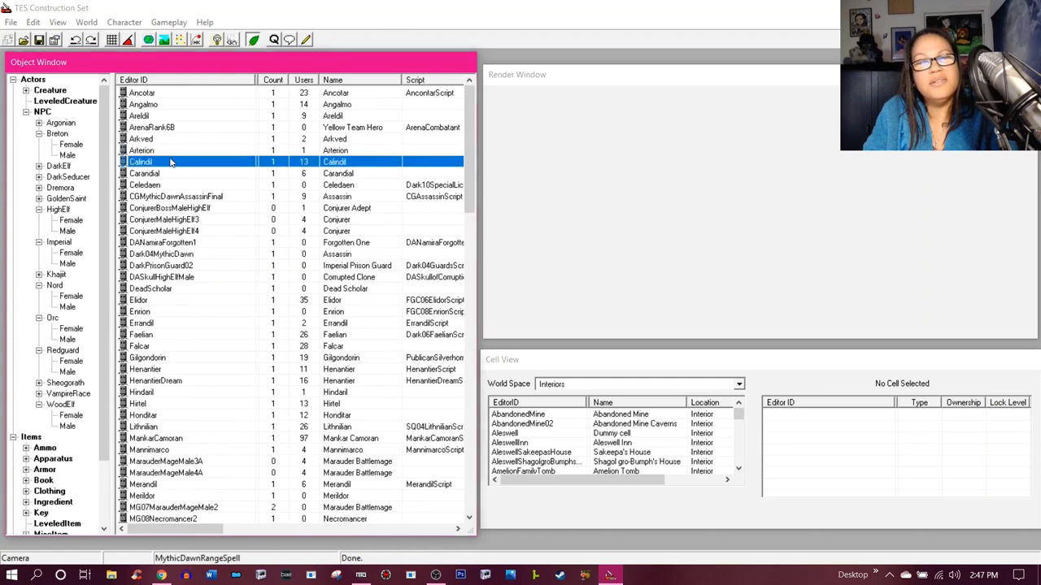
click(694, 416)
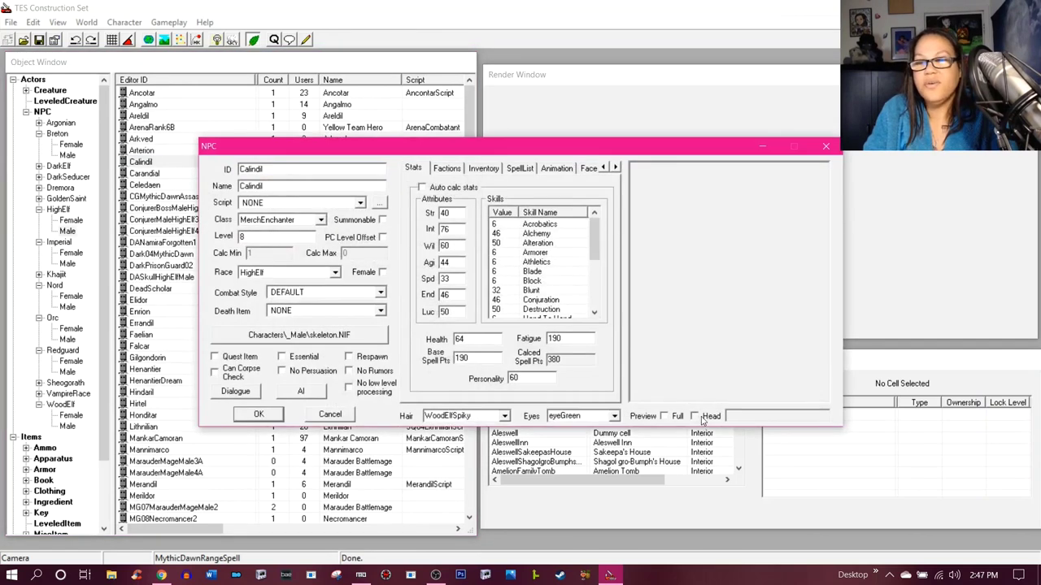
mouse_move(735, 363)
mouse_down()
mouse_move(665, 352)
mouse_move(752, 355)
mouse_move(725, 359)
mouse_move(732, 354)
mouse_up()
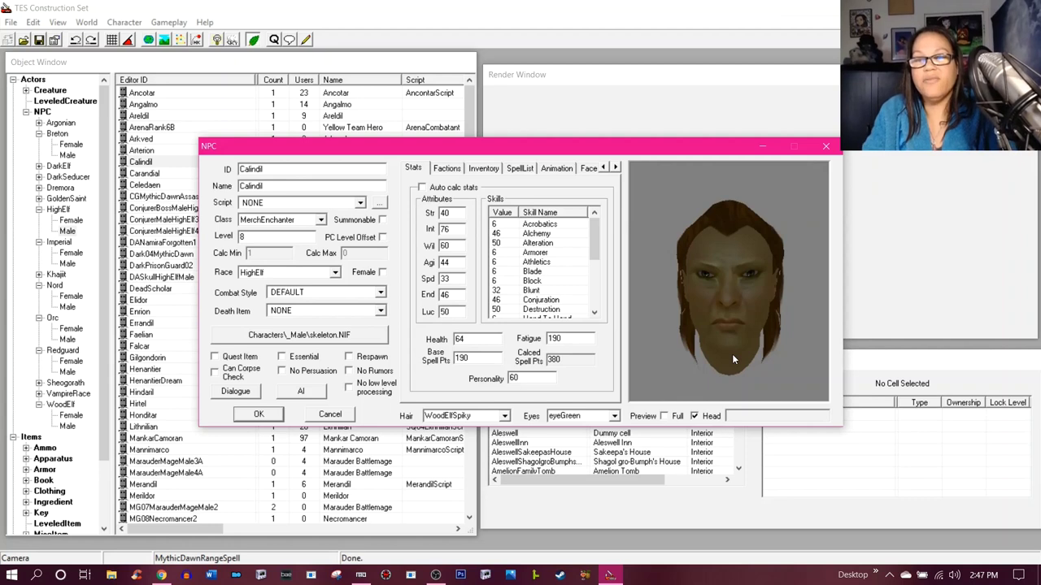
- Review the hairstyles available for Calindil without picking another one
click(504, 416)
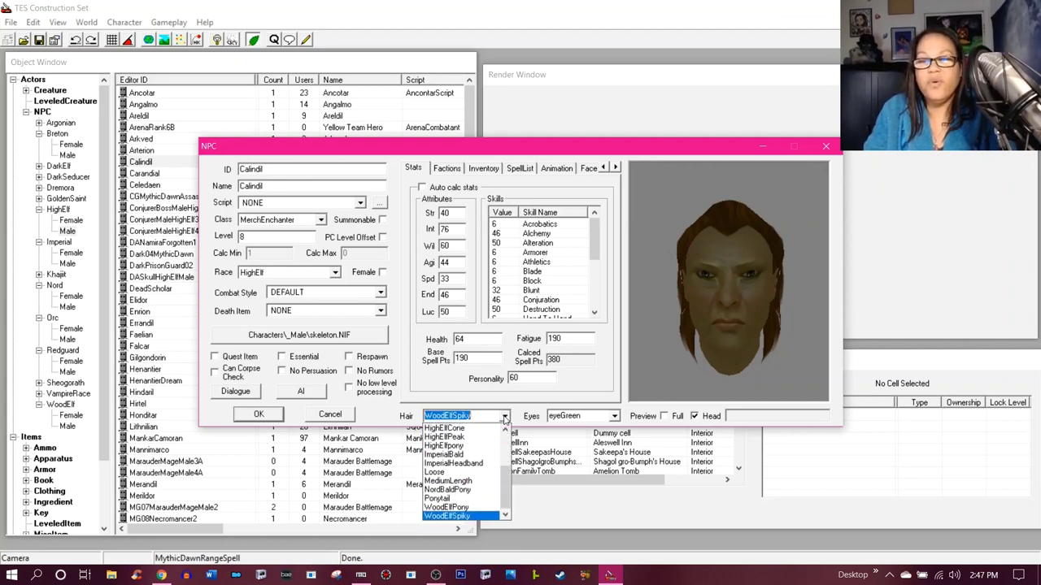
scroll(467, 485, up, 3)
scroll(467, 484, down, 2)
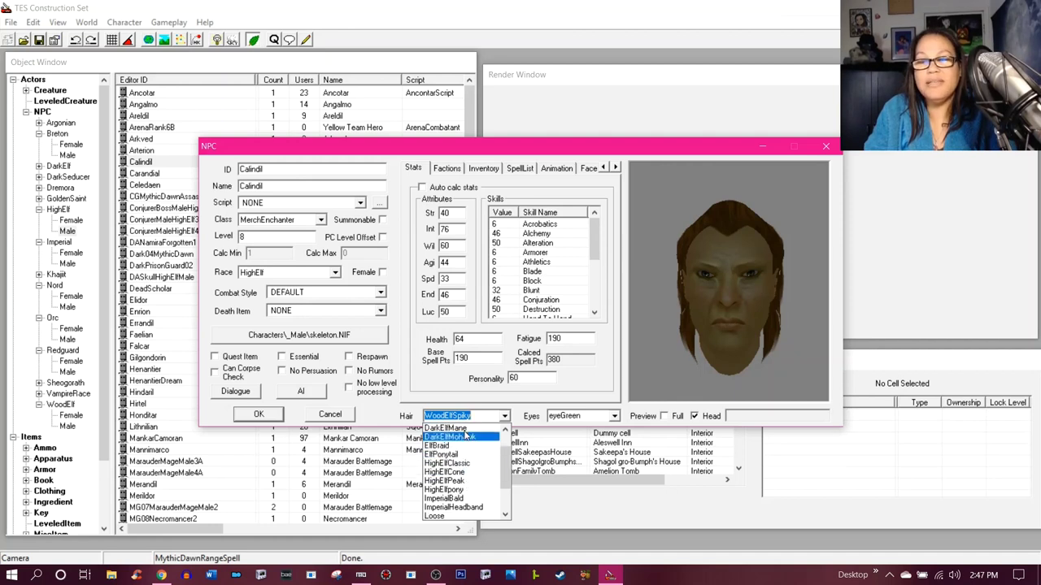
click(541, 400)
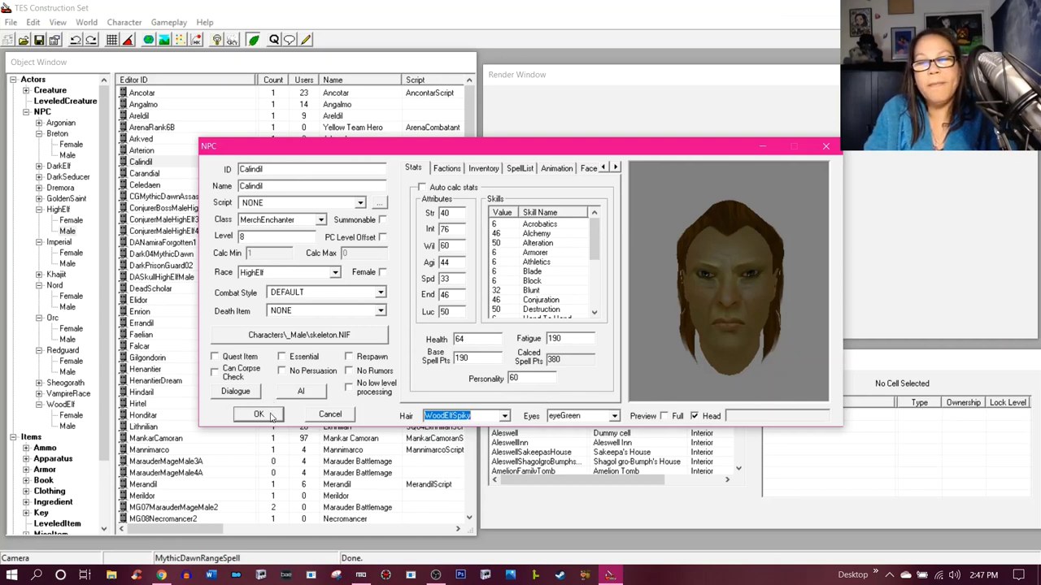
- Examine Calindil's head from the side and front, and look through his Face and Face Advanced settings
drag(807, 358, 689, 368)
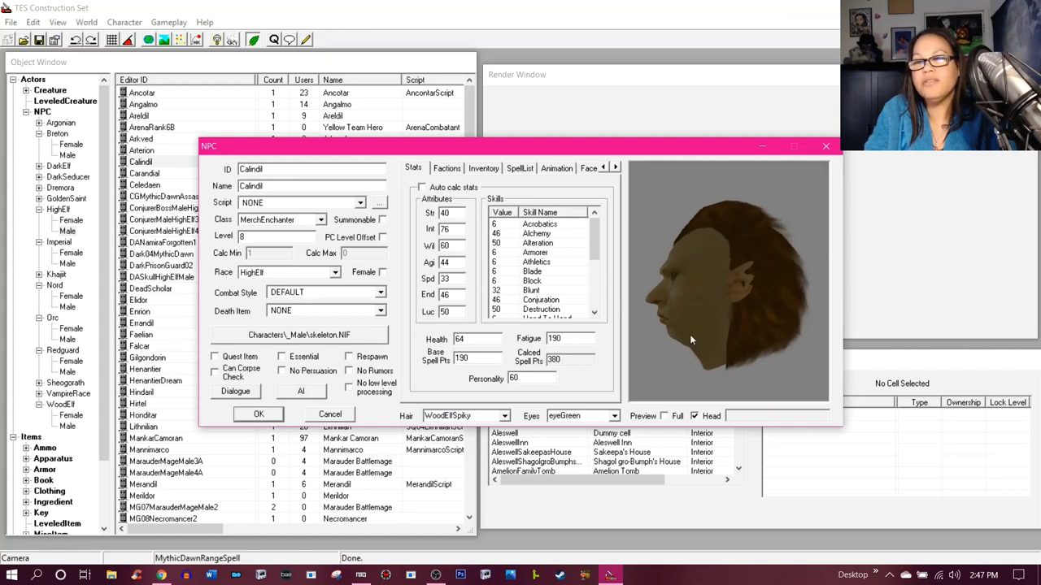
click(587, 168)
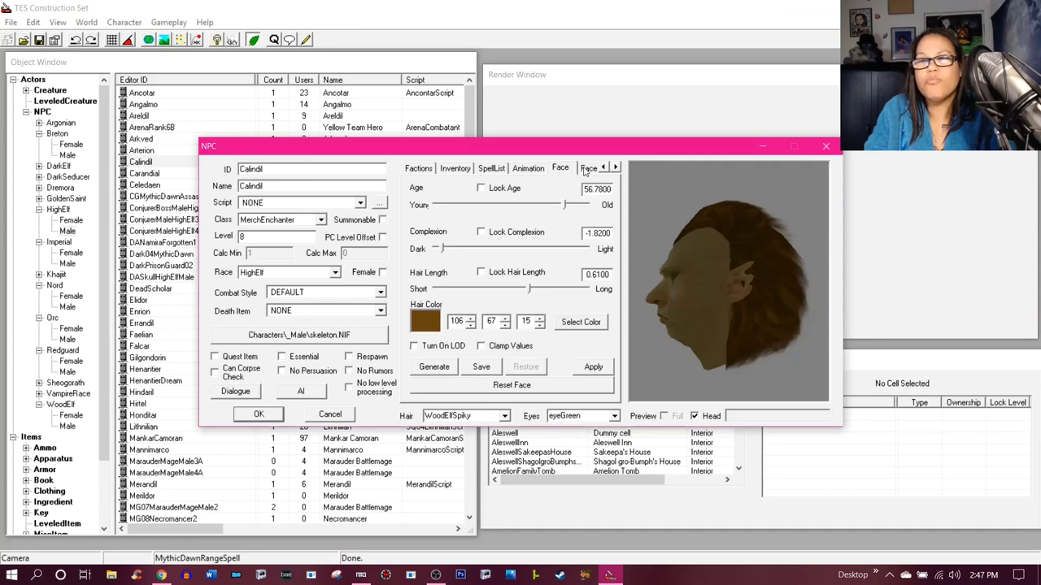
click(588, 168)
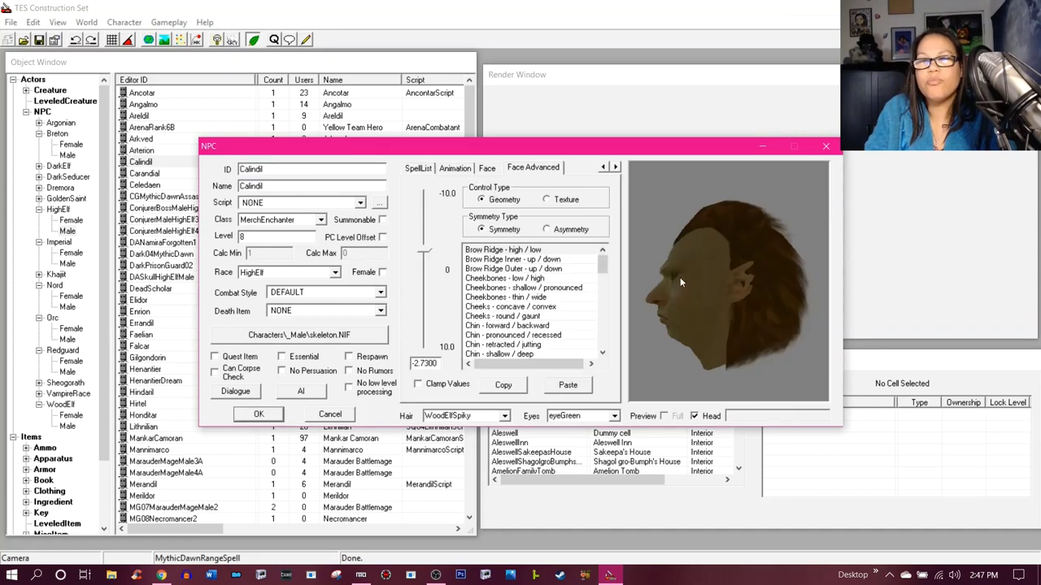
click(488, 169)
drag(730, 345, 827, 341)
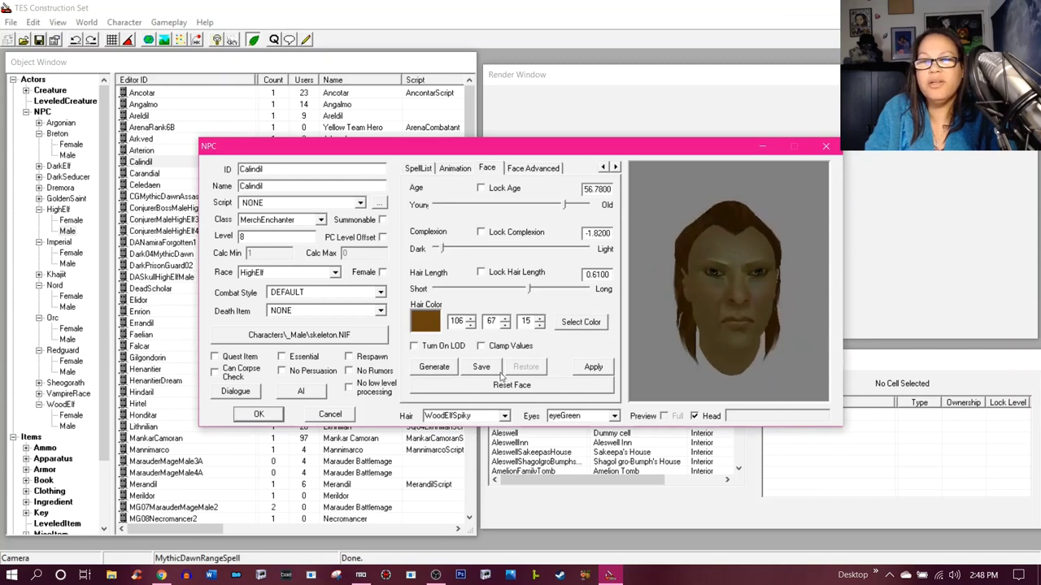
drag(716, 361, 615, 364)
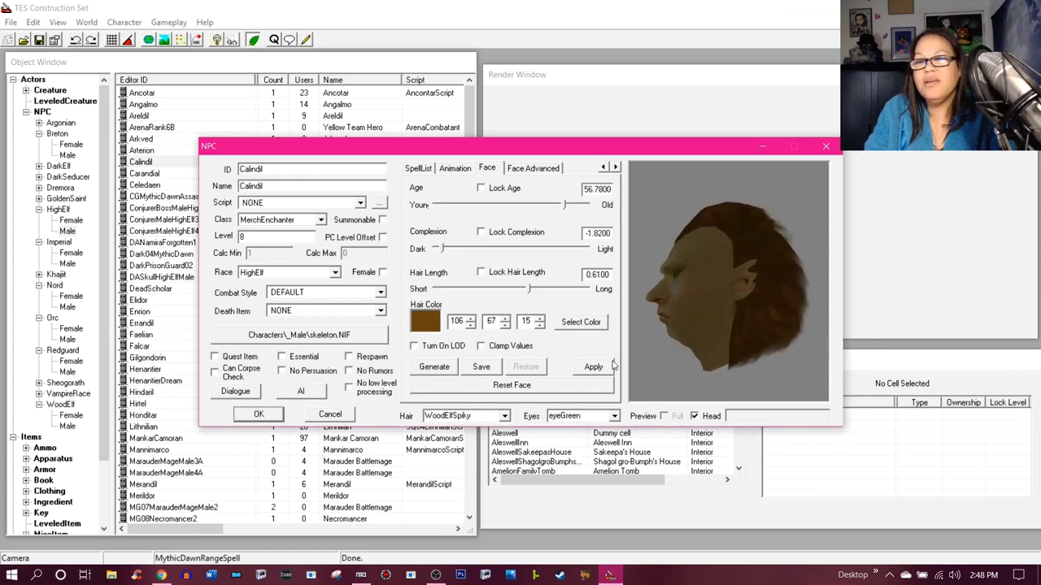
- Set Calindil's advanced face geometry control "Jaw-Neck slope high / low" to 10 and inspect the head
click(523, 170)
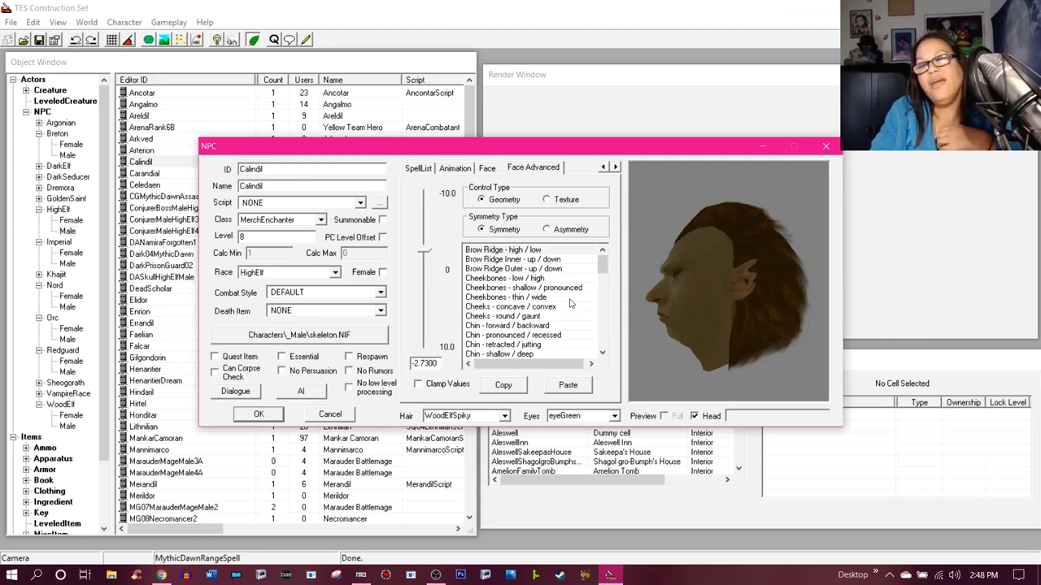
scroll(568, 304, down, 3)
scroll(570, 303, down, 3)
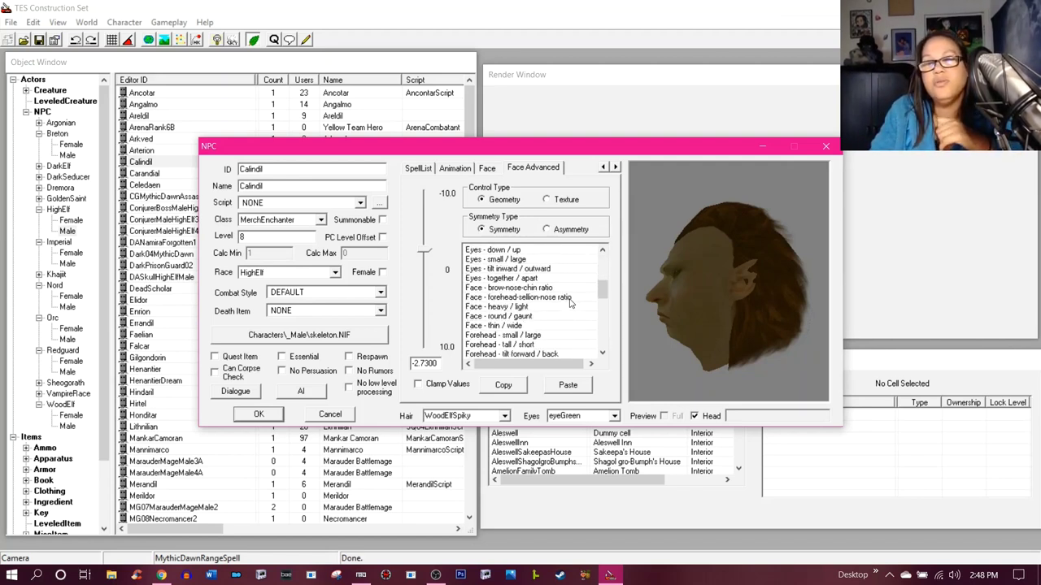
scroll(569, 303, down, 2)
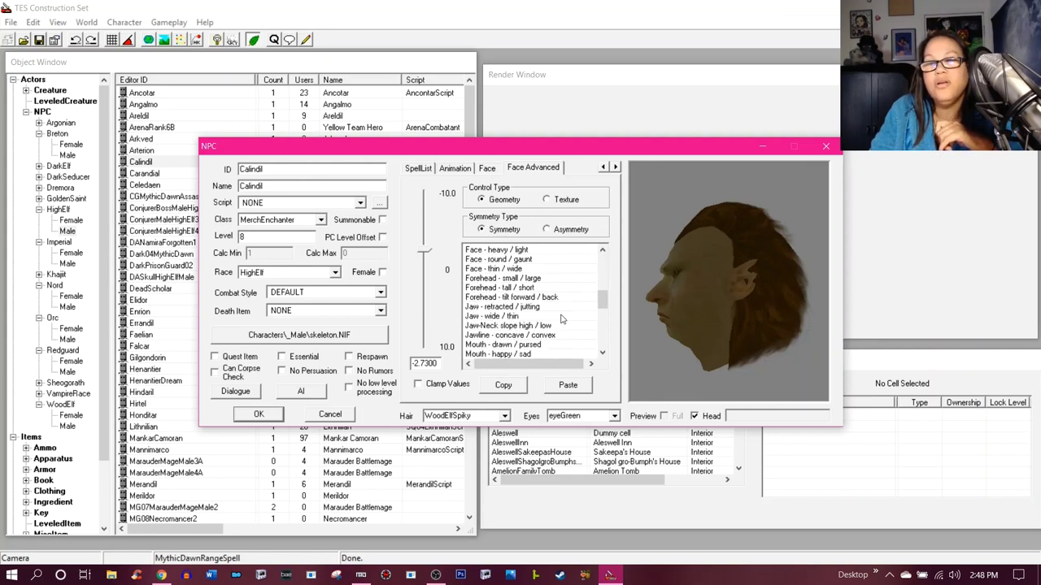
click(539, 325)
drag(426, 271, 428, 334)
drag(719, 375, 695, 370)
drag(424, 336, 421, 362)
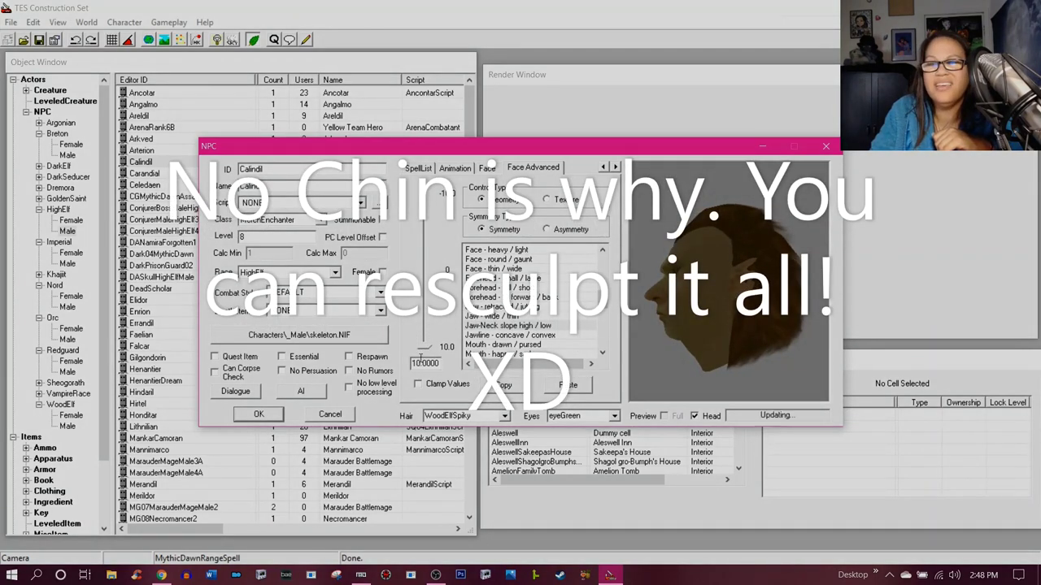
drag(721, 355, 823, 363)
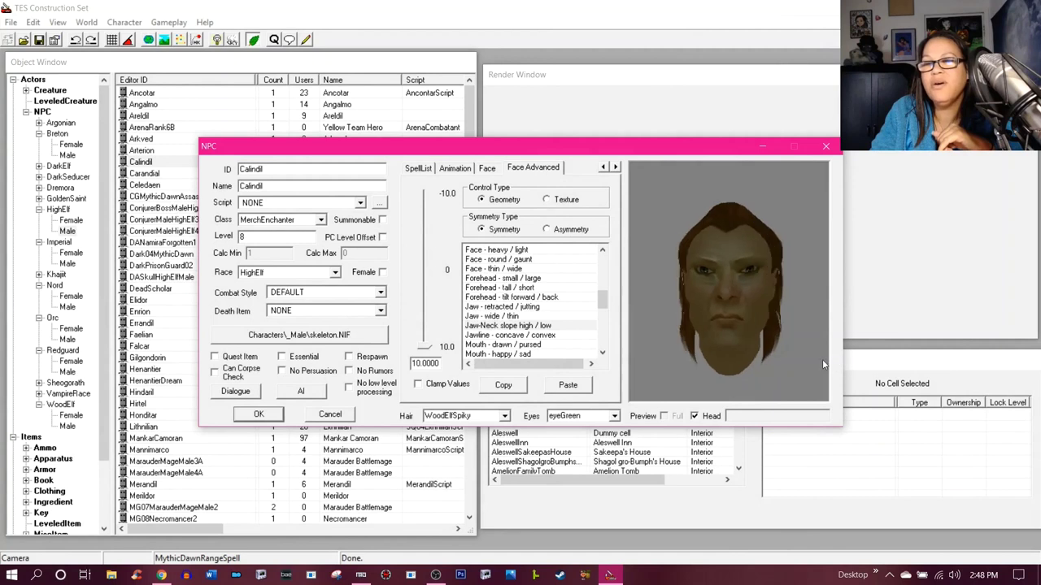
- Generate a random face for Calindil, inspect it from several angles, and accept the NPC changes
click(489, 169)
click(435, 366)
mouse_move(745, 370)
mouse_down()
mouse_move(662, 368)
mouse_move(813, 370)
mouse_move(746, 376)
mouse_up()
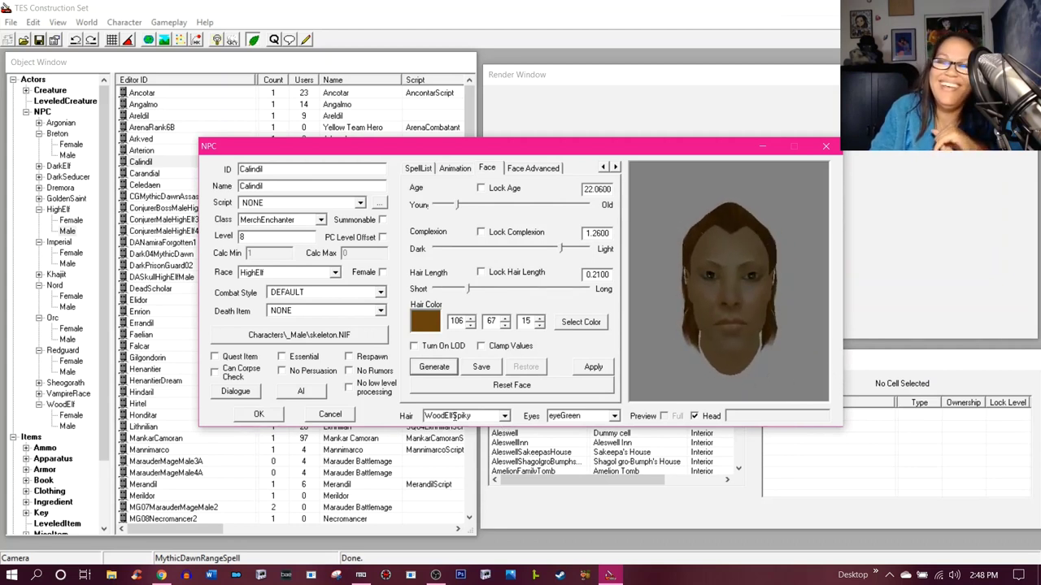
drag(705, 367, 743, 356)
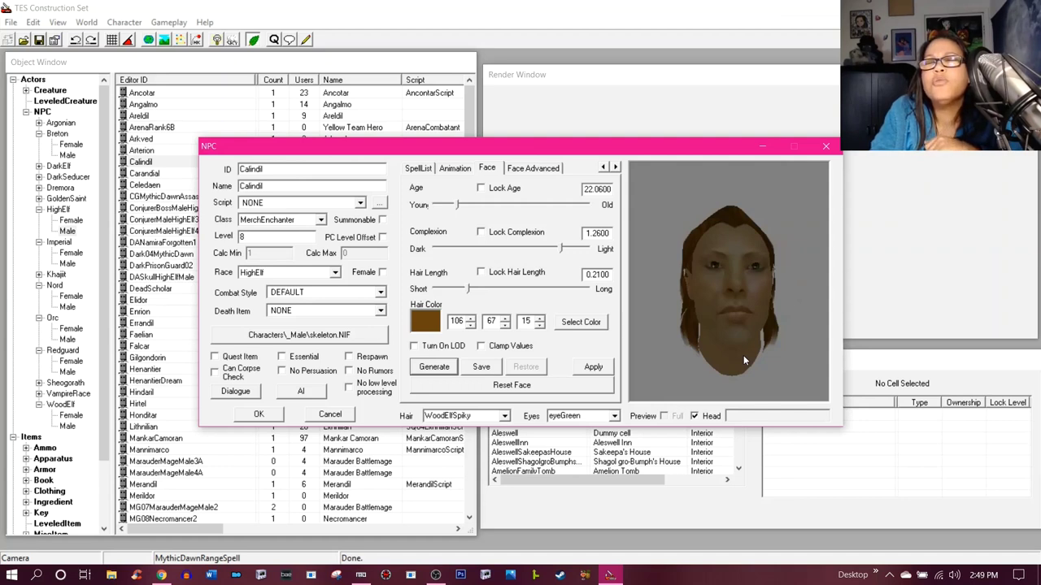
drag(744, 355, 739, 370)
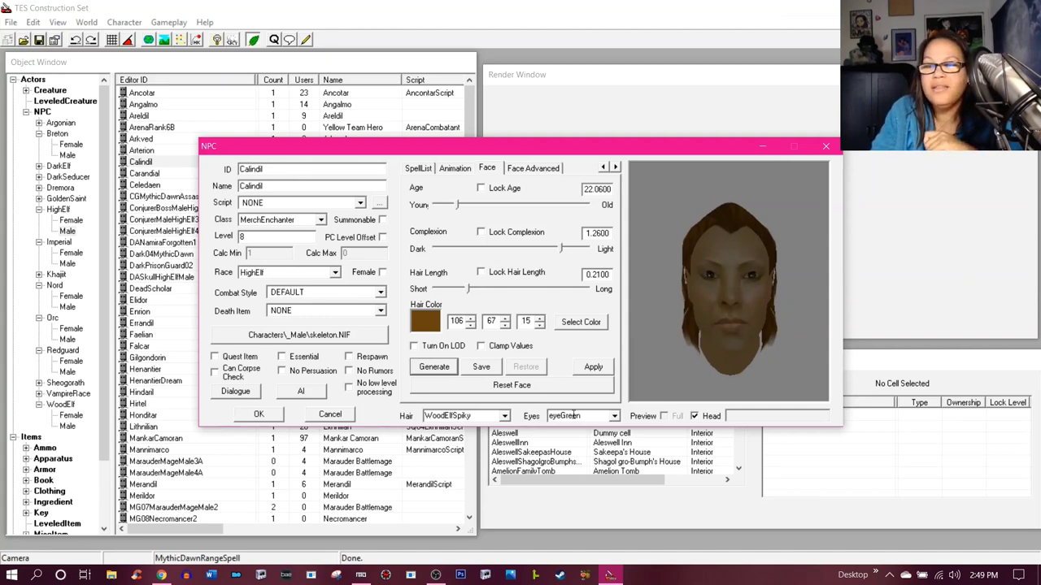
click(270, 417)
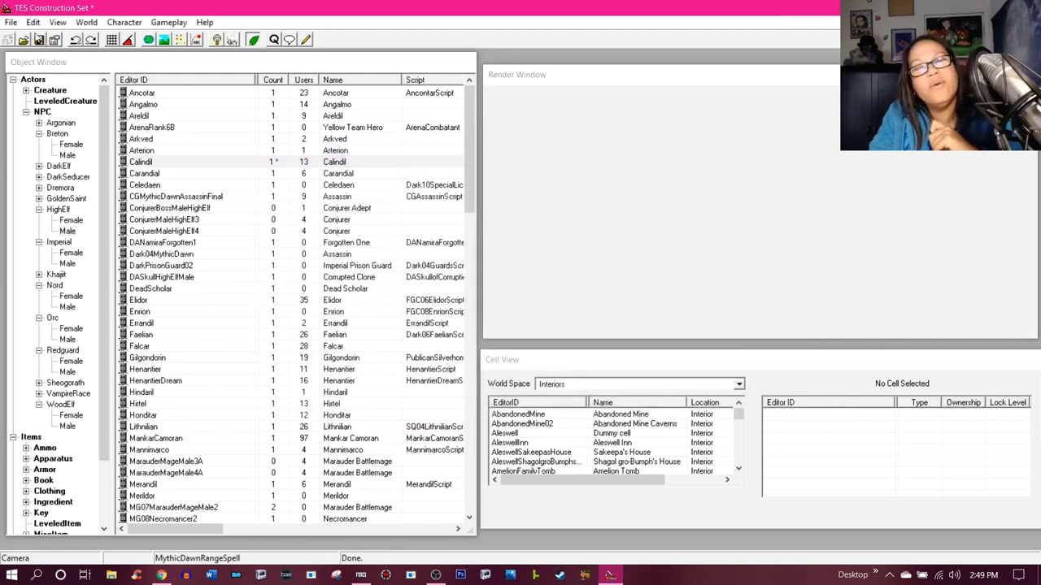
- Save the changes as a new plugin file named "Calindil Regen - Cheph tut"
click(39, 41)
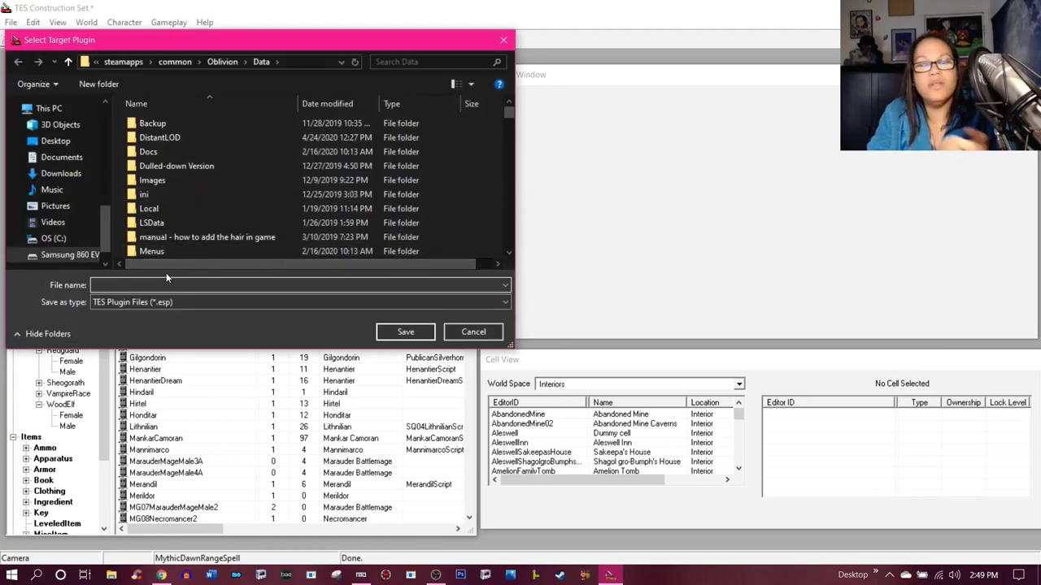
text(c)
key(BackSpace)
text(Cali)
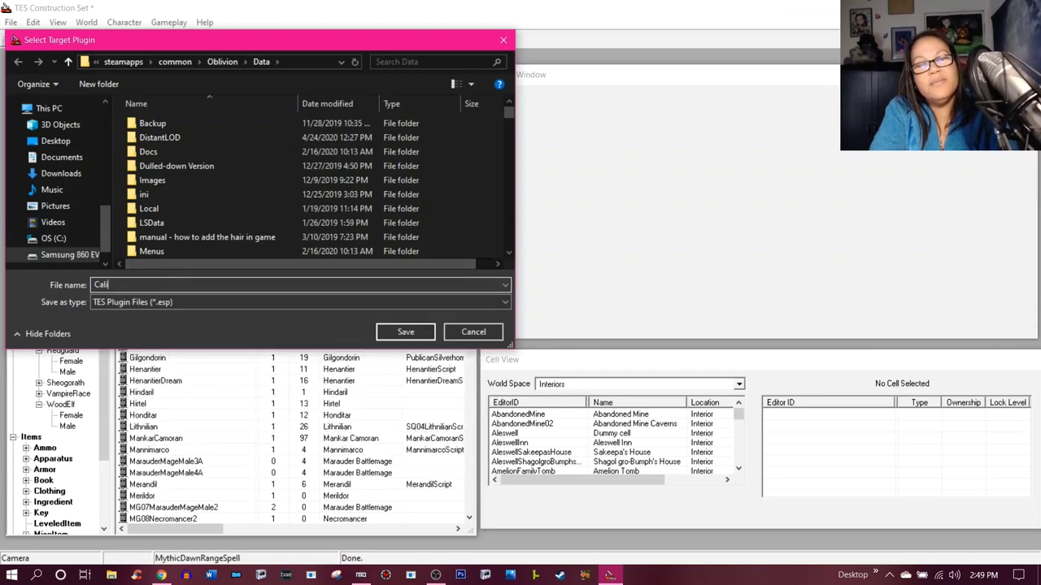
text(ndil Regen)
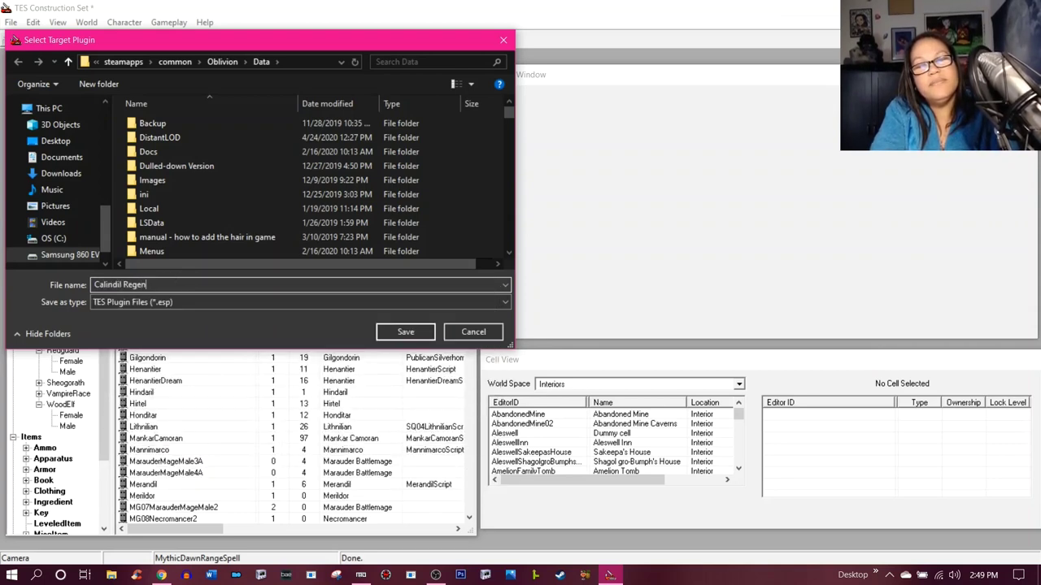
text( - Cheph tu)
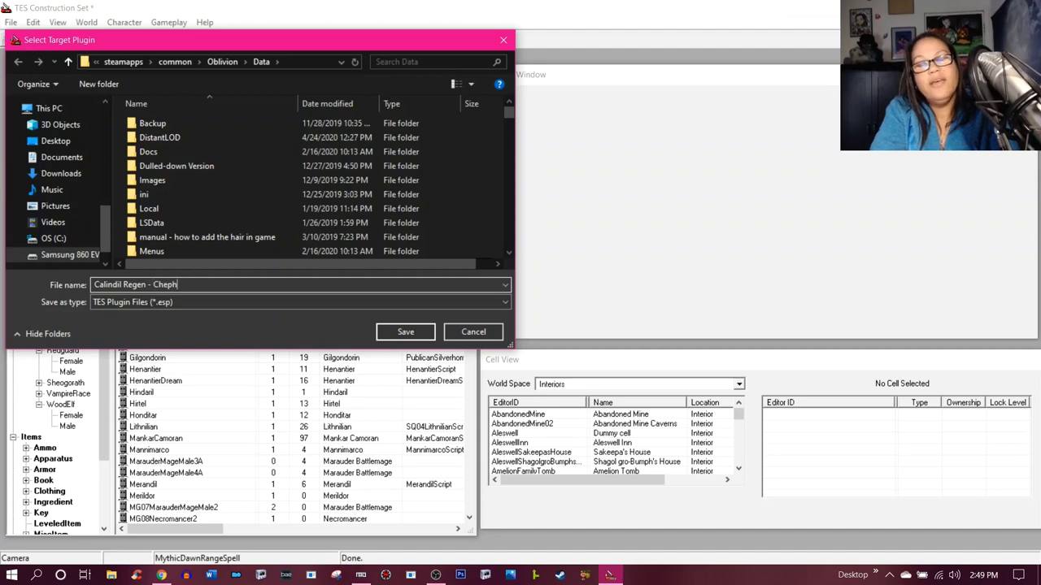
text(t)
key(Return)
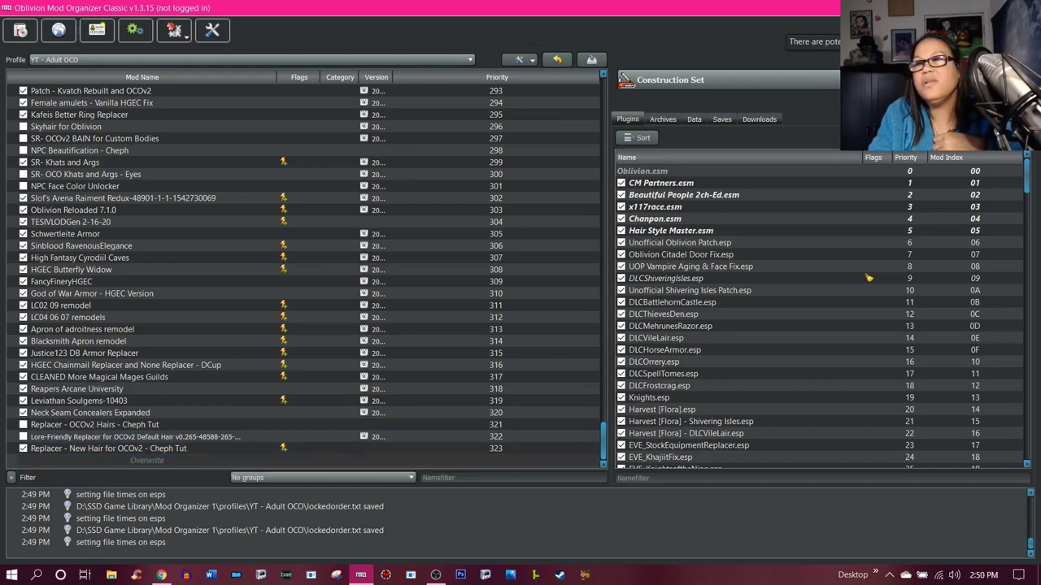
- In Mod Organizer, move the Replacer - New Hair plugin from Overwrite into the mod "Replacer - New Hair for OCOv2 - Cheph Tut"
click(173, 30)
click(655, 420)
double_click(151, 464)
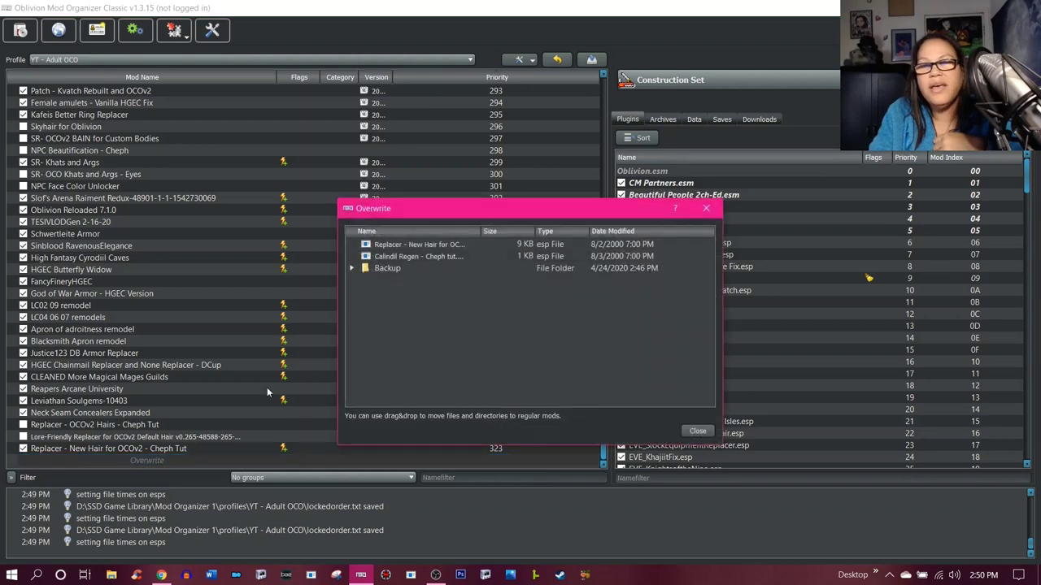
click(411, 270)
click(420, 256)
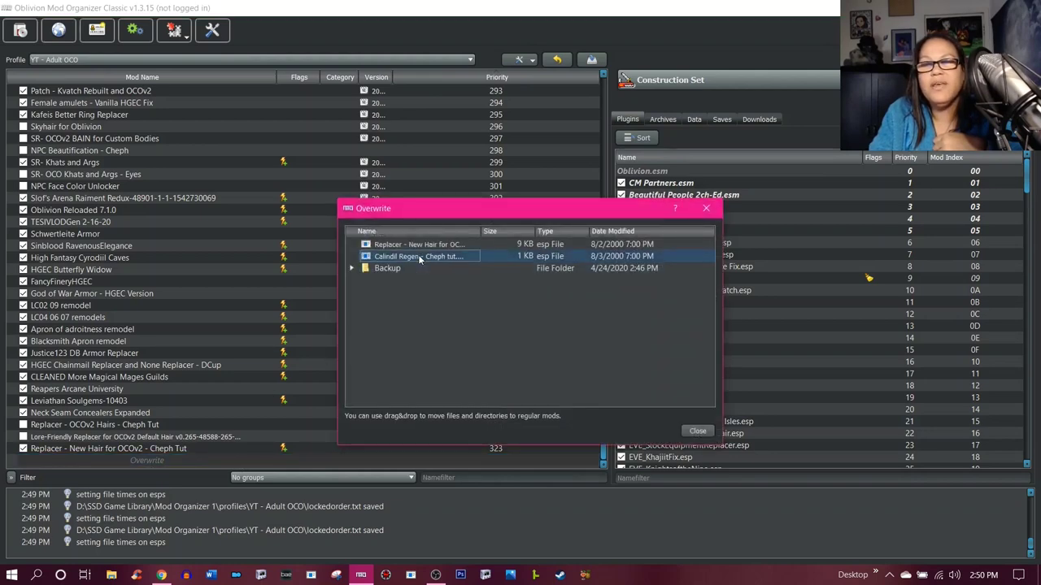
click(420, 245)
drag(420, 248, 232, 459)
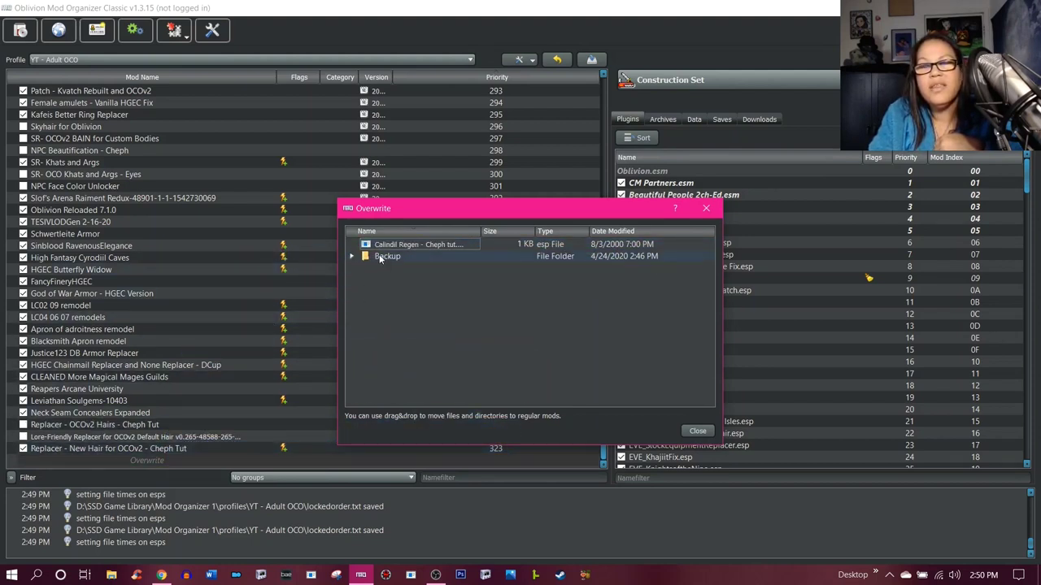
click(697, 432)
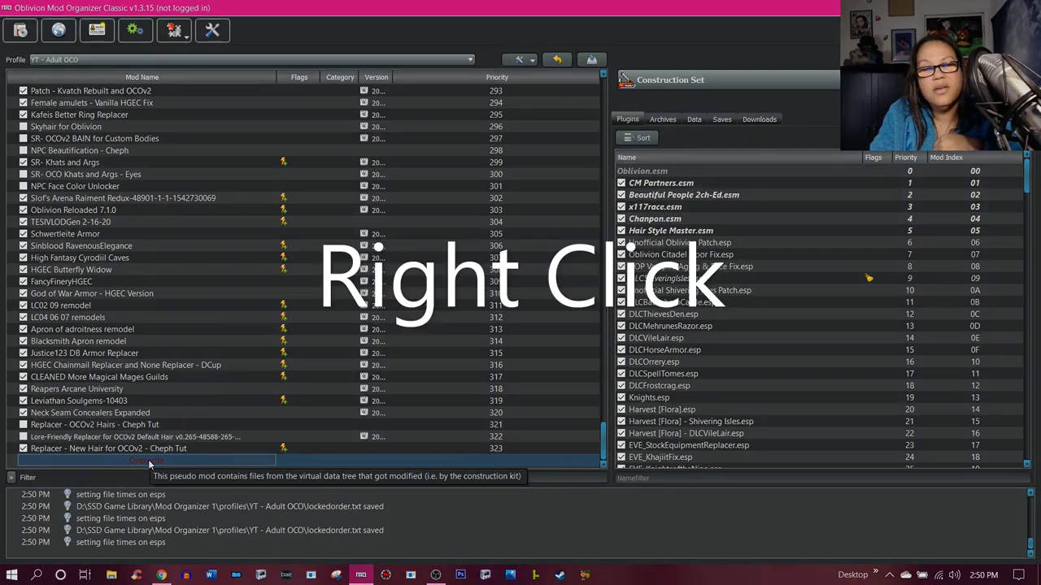
- Create a new mod from the Overwrite files and name it "Calindil Replace - Cheph Tut"
right_click(150, 463)
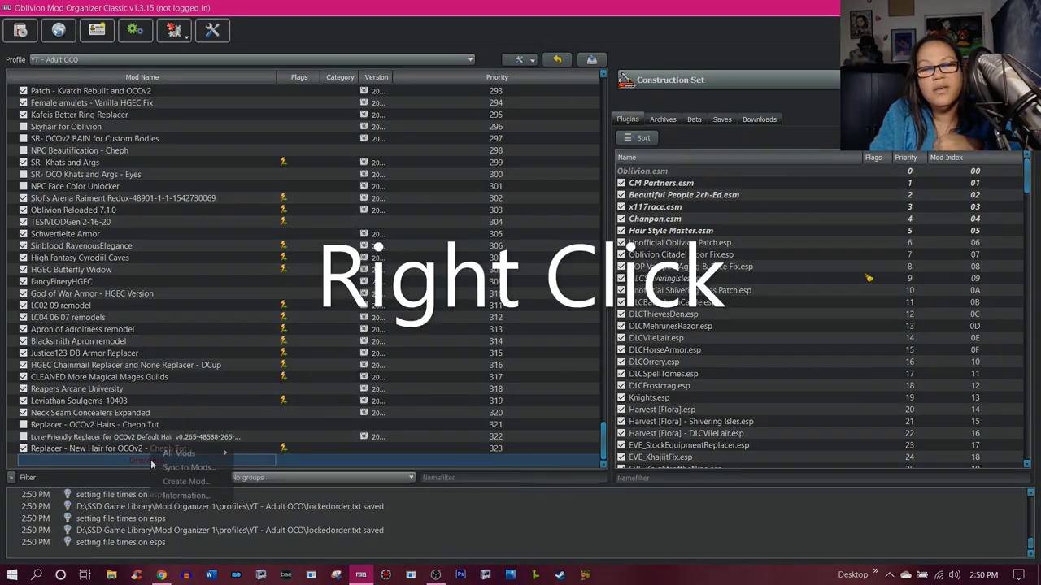
click(187, 481)
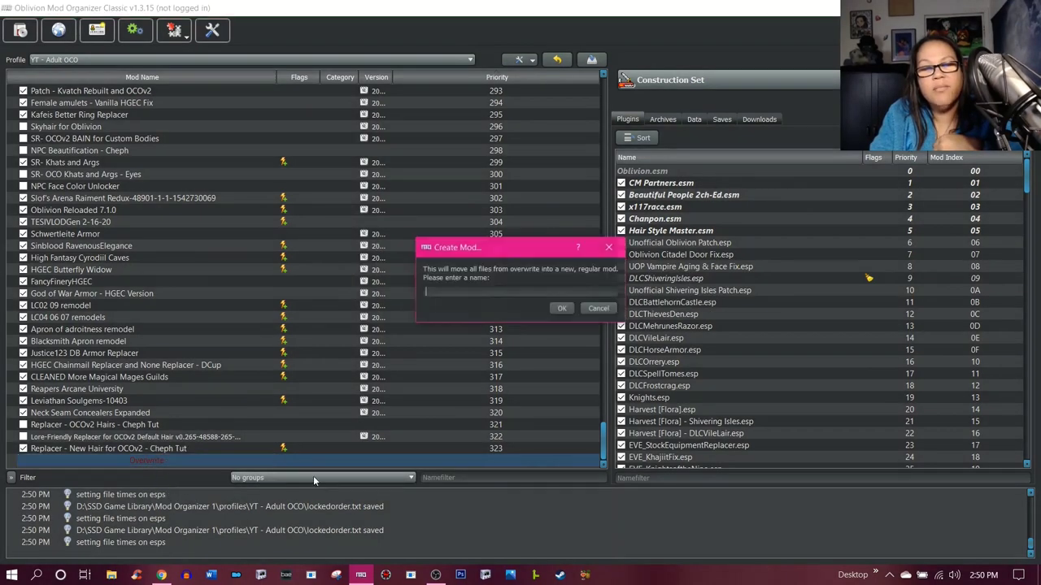
text(cal)
text(indil)
text( R)
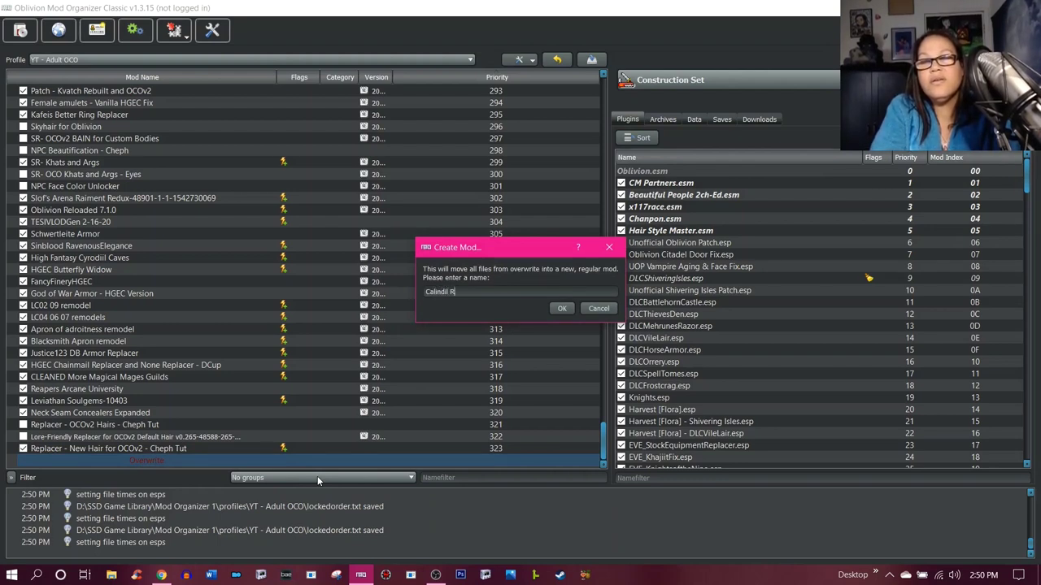
text(eplace - Cepht)
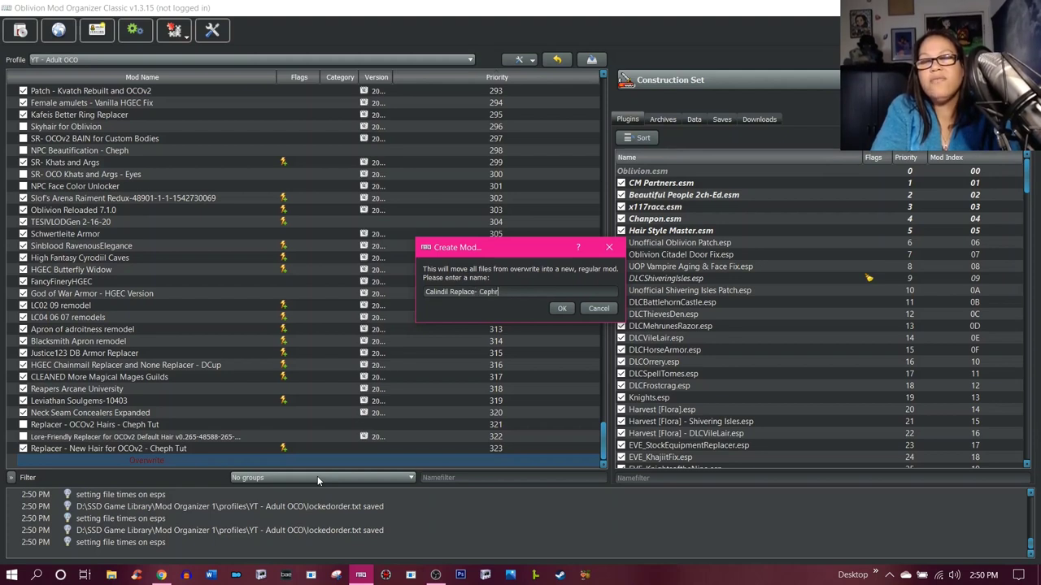
key(BackSpace)
key(BackSpace)
key(BackSpace)
key(BackSpace)
text(- )
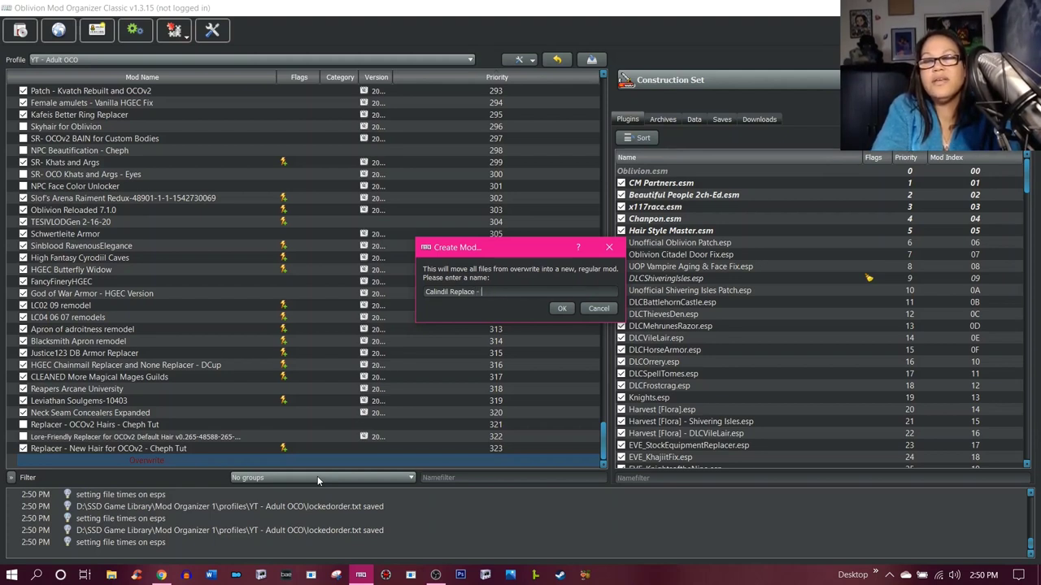
text(Cheph Tut)
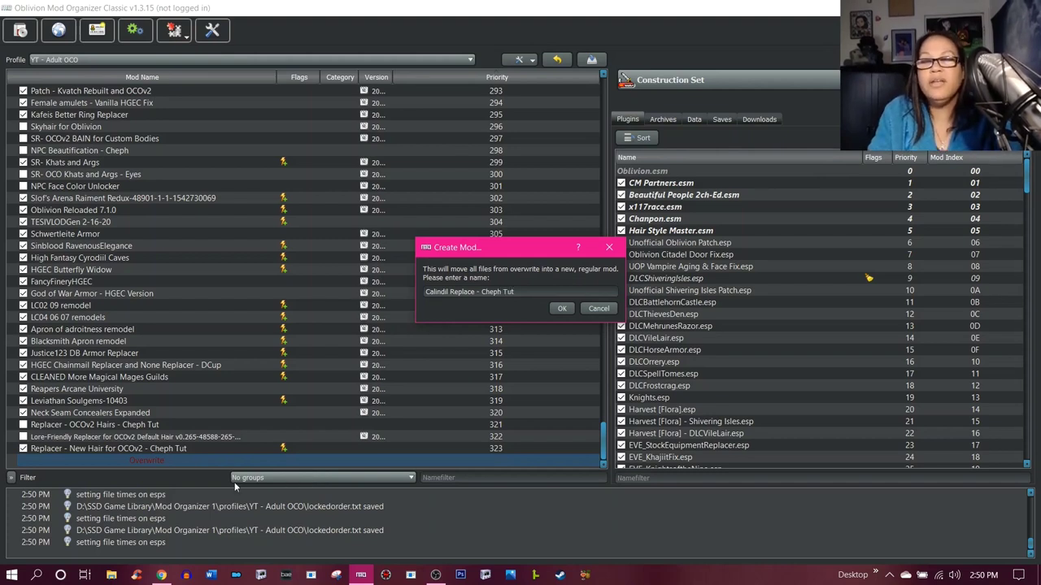
click(565, 309)
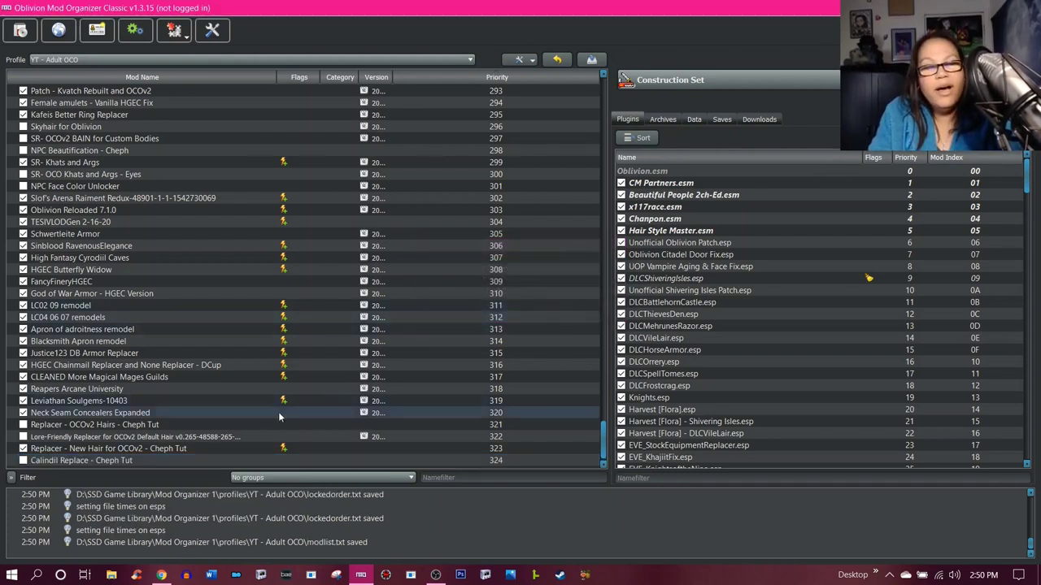
- Enable the mod "Calindil Replace - Cheph Tut" and move Calindil Regen - Cheph tut.esp up one place in the plugin load order
click(23, 461)
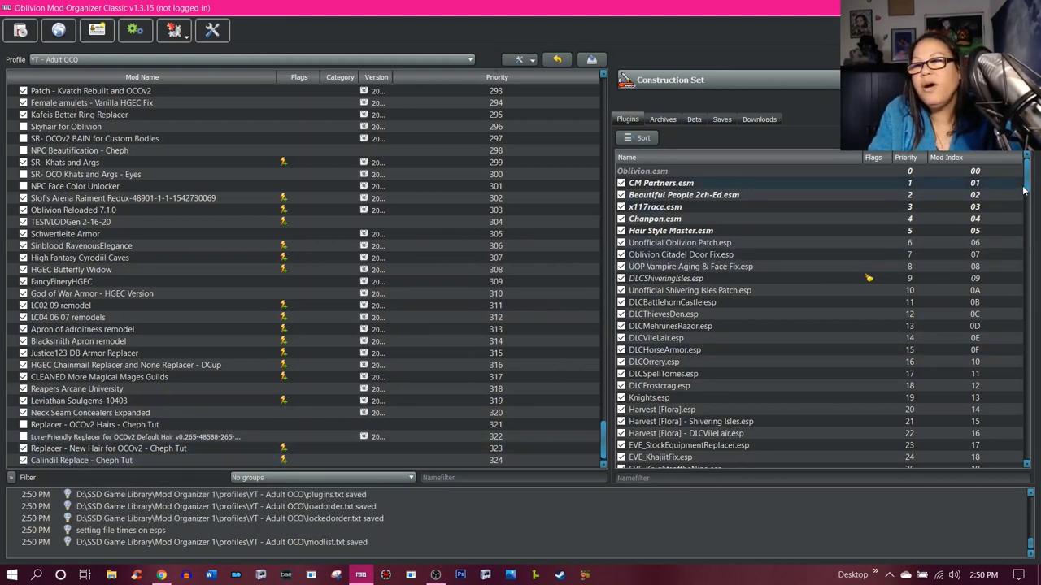
drag(1027, 188, 1027, 447)
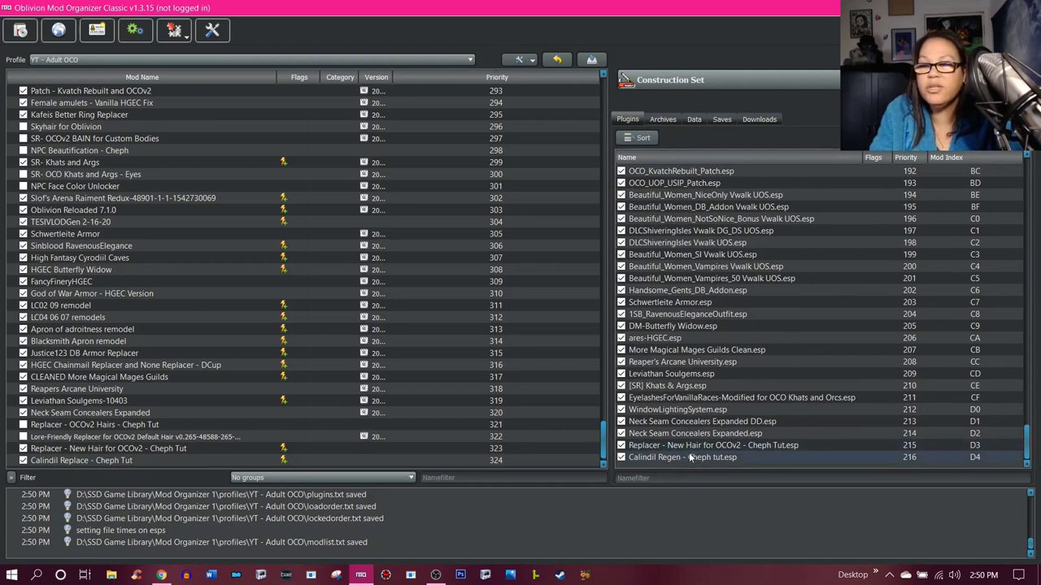
drag(687, 458, 690, 446)
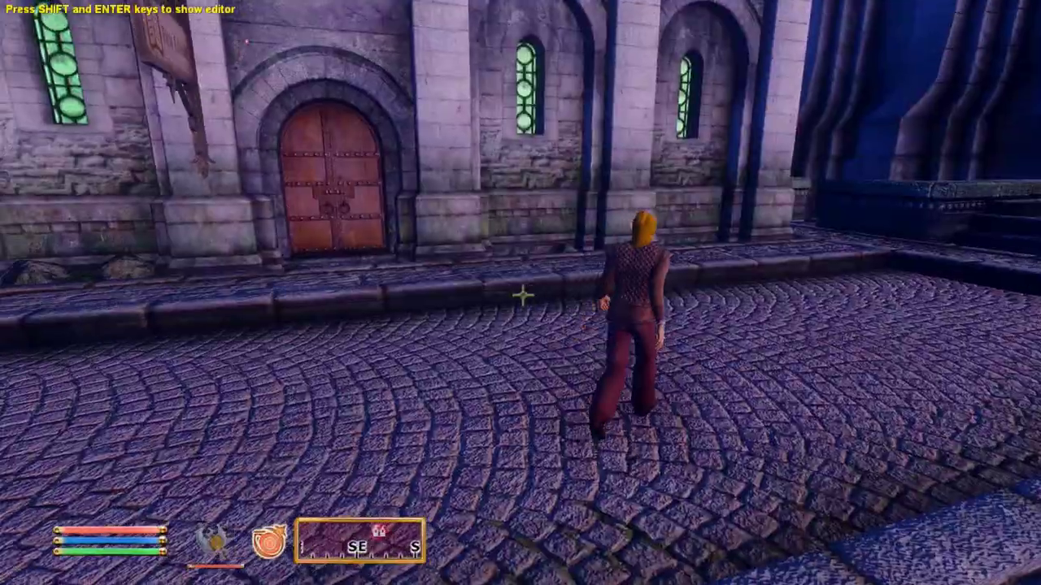
- In the Oblivion game, talk to Thoronir to examine his face and hair up close, and end the conversation
key(space)
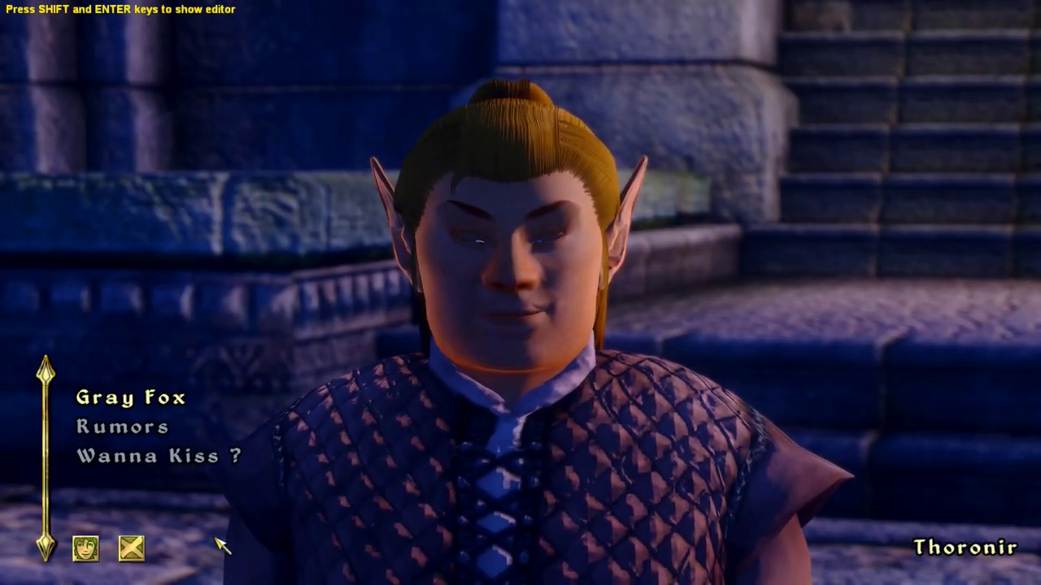
click(131, 553)
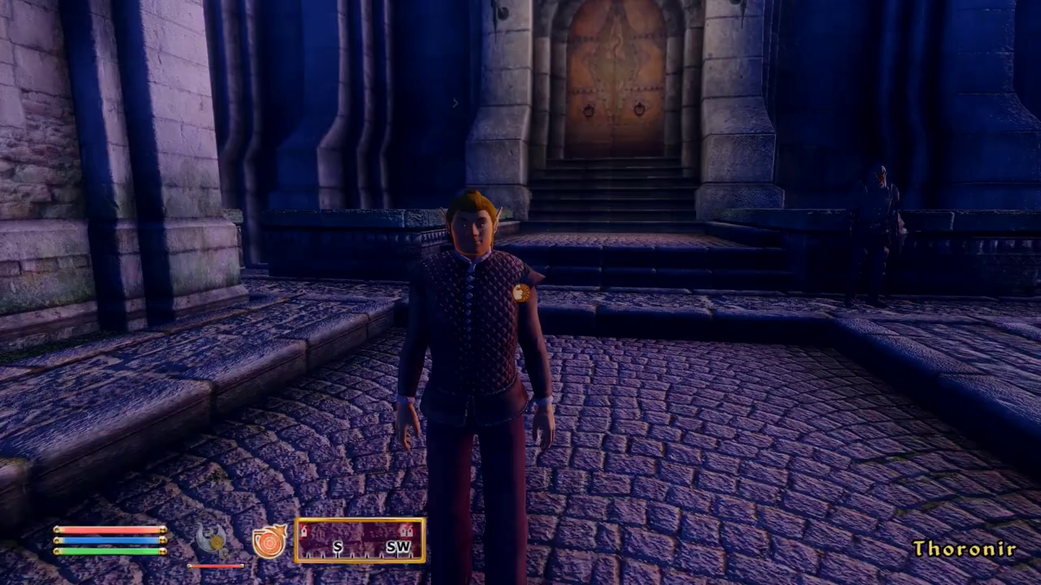